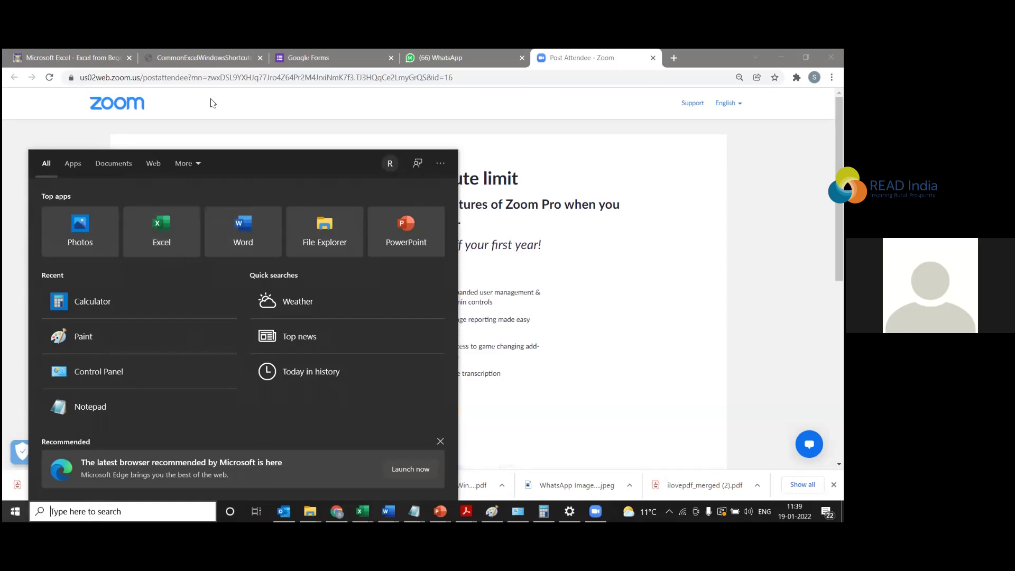
Launch Excel and open a blank workbook.
left_click(259, 104)
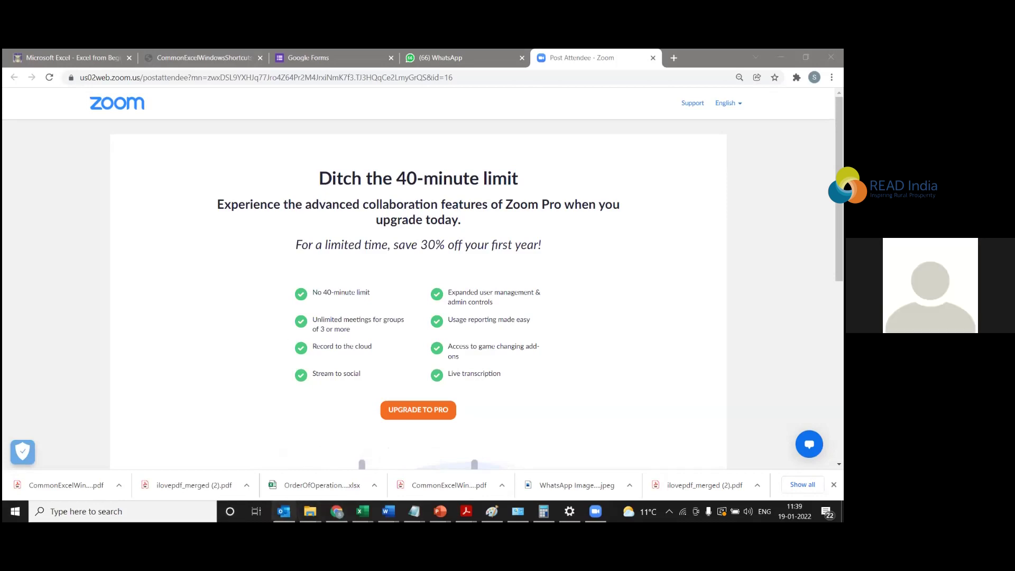
left_click(154, 512)
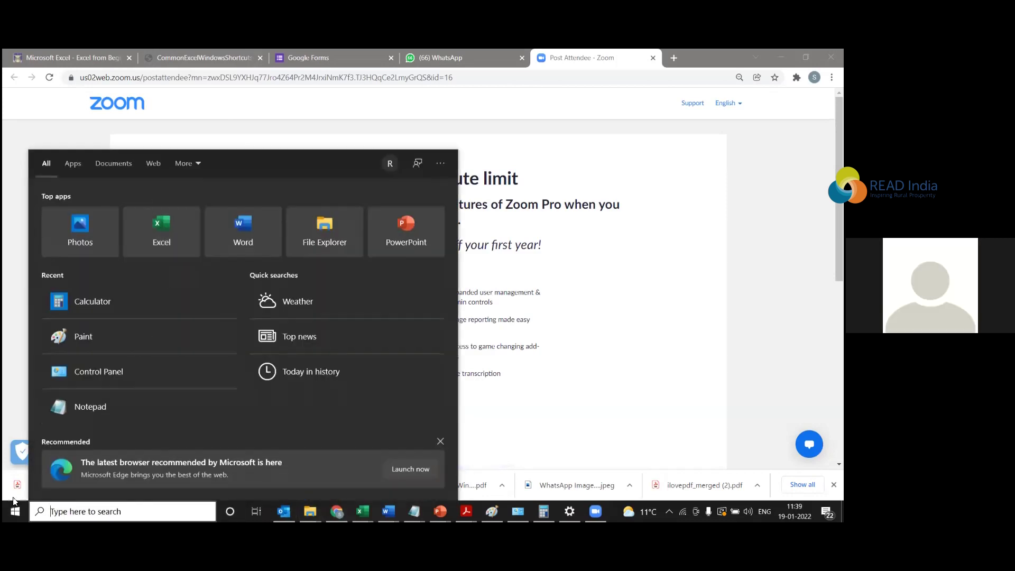
left_click(178, 228)
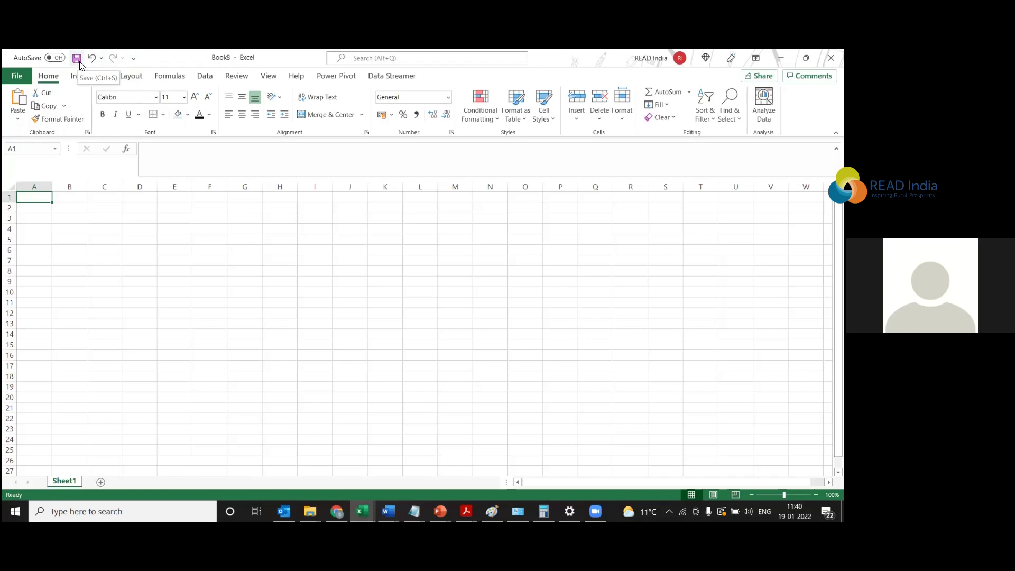
Add the Quick Print and Email commands to the Quick Access Toolbar.
left_click(133, 60)
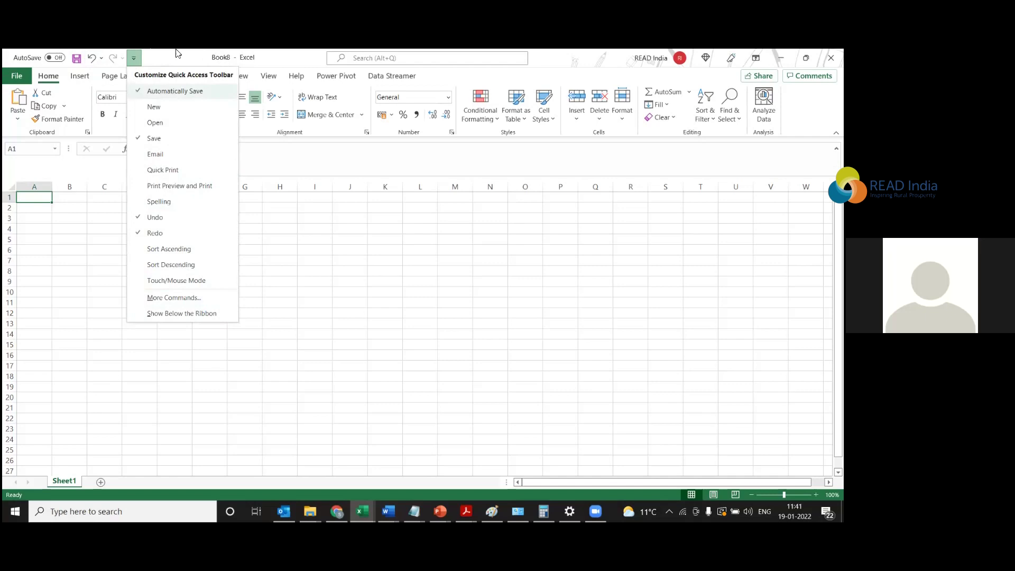
left_click(164, 172)
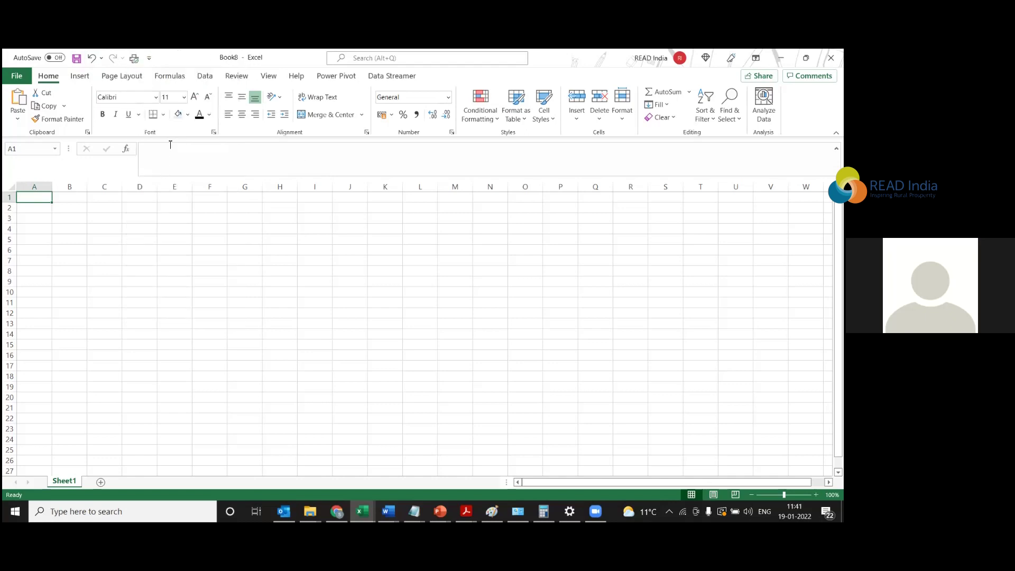
left_click(149, 58)
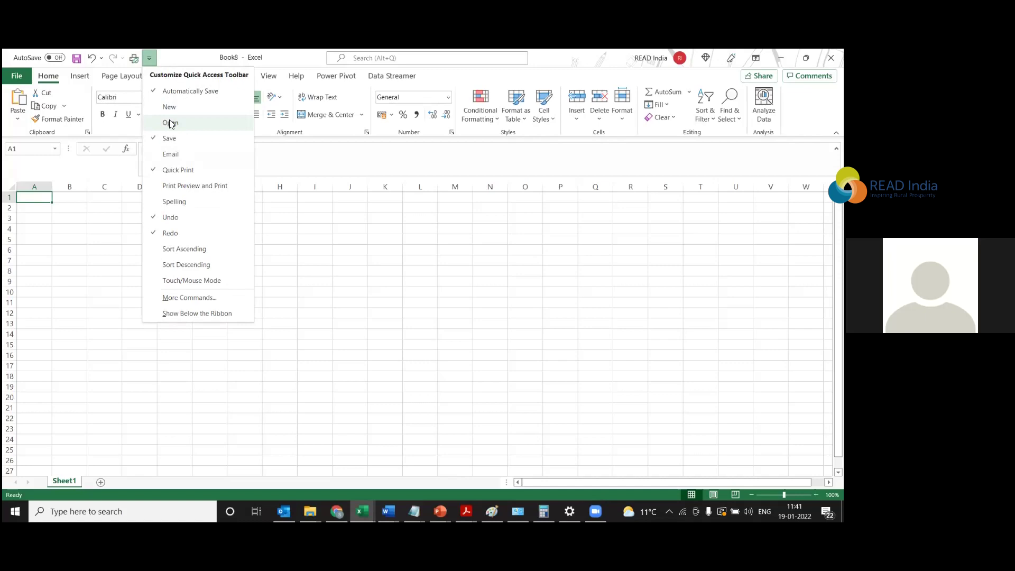
left_click(185, 156)
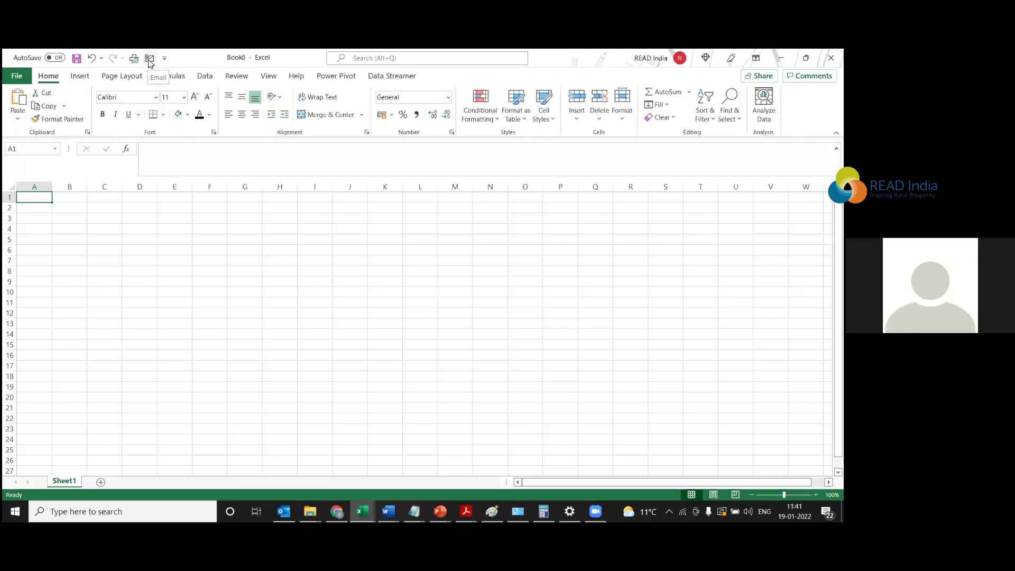
Enter the sample text "jk" in cell F11.
left_click(218, 300)
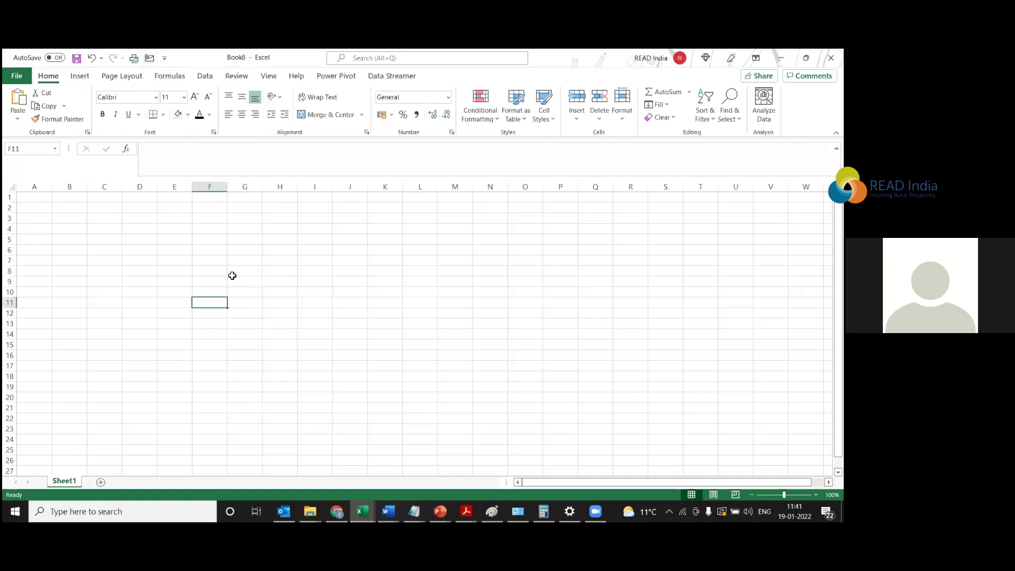
type("jk")
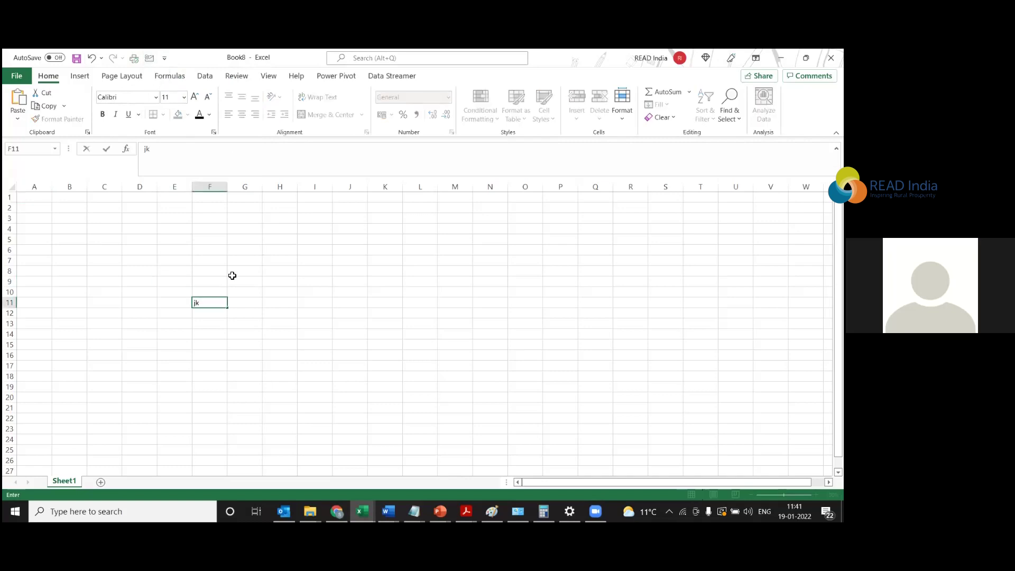
left_click(461, 269)
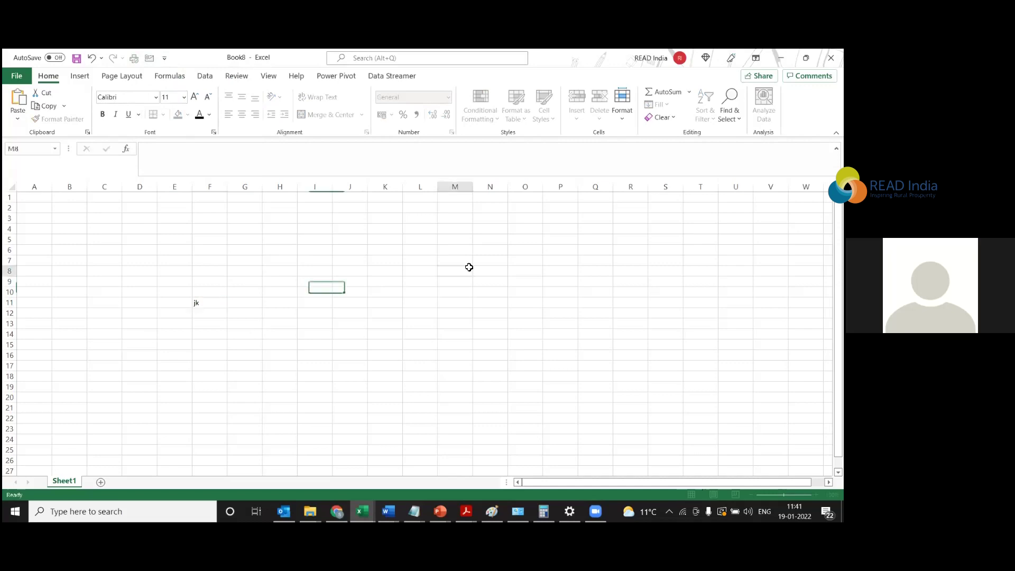
Send the worksheet to the printer with Quick Print and close the printer's queue window.
left_click(137, 58)
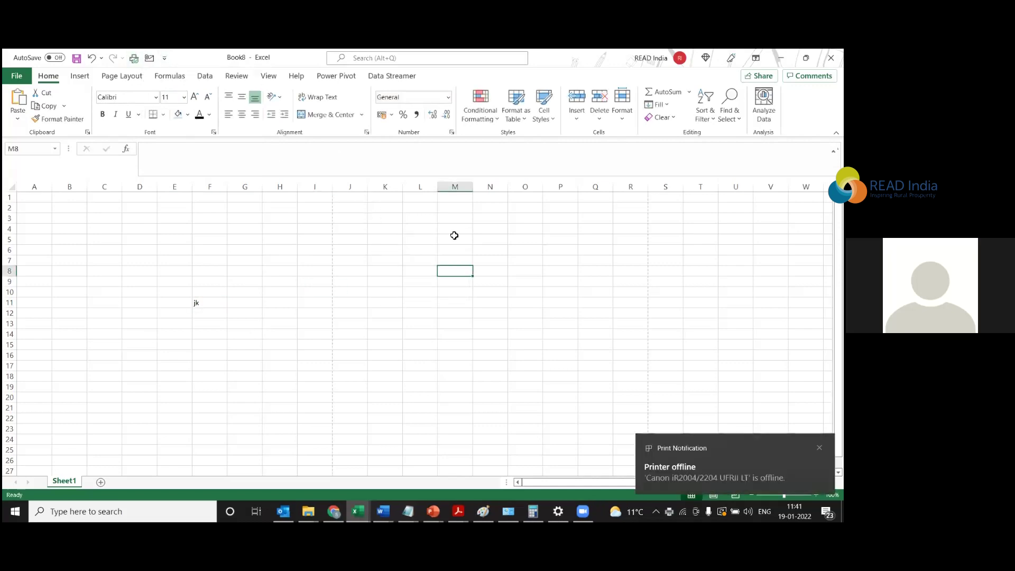
left_click(730, 468)
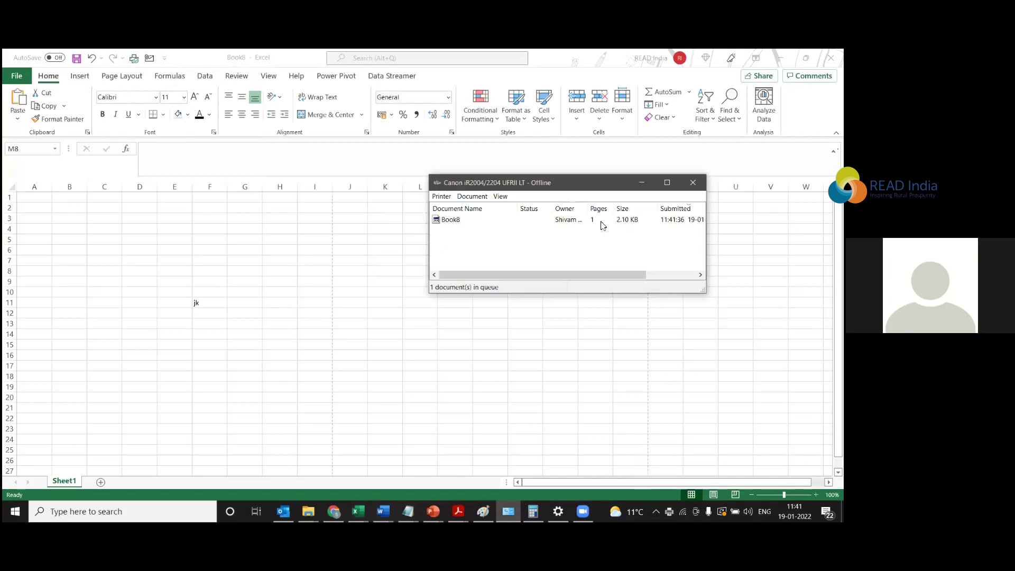
left_click(693, 182)
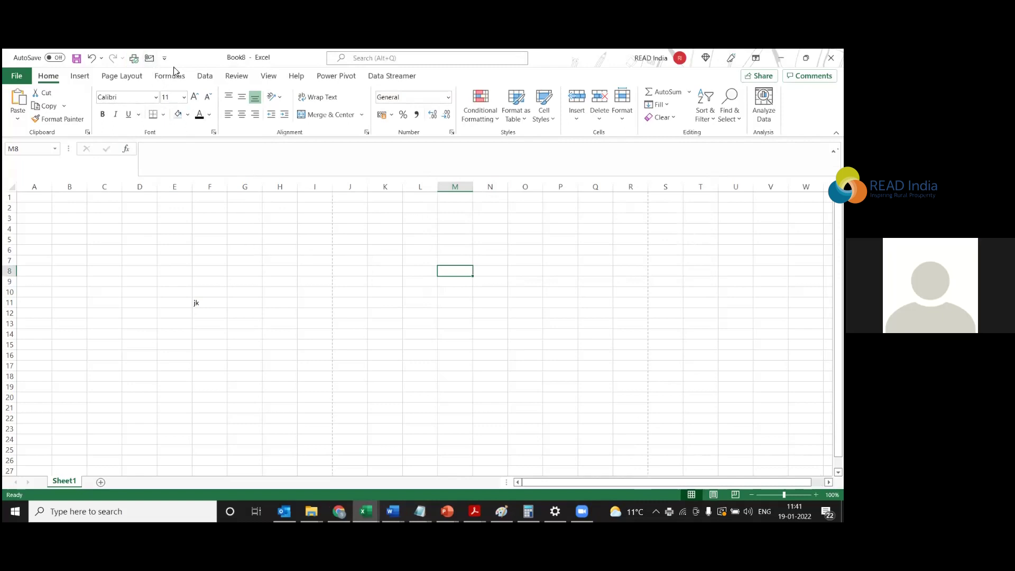
Start an email with the workbook attached and close the draft without sending it.
left_click(150, 58)
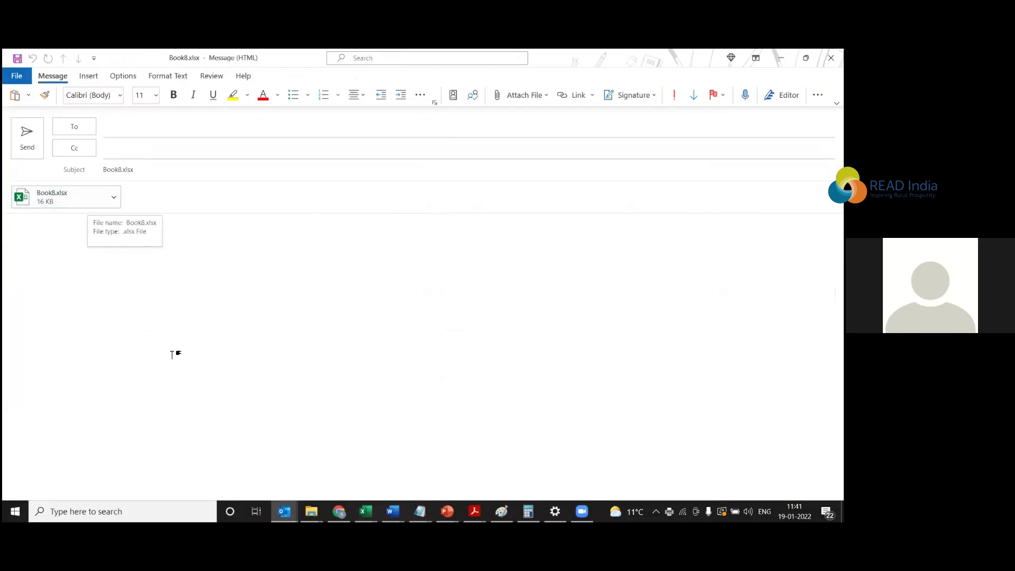
left_click(159, 127)
left_click(555, 310)
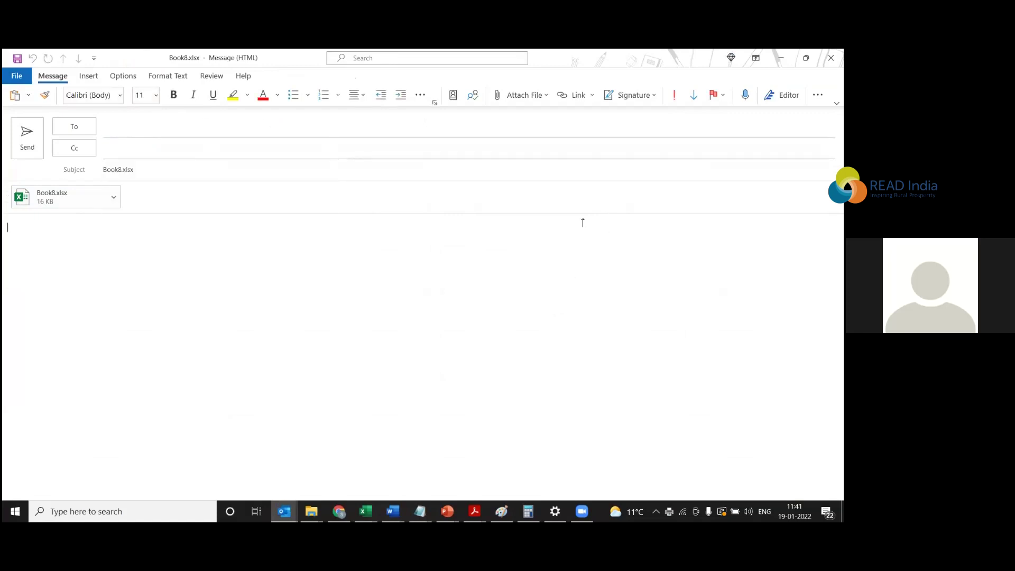
left_click(831, 58)
left_click(175, 217)
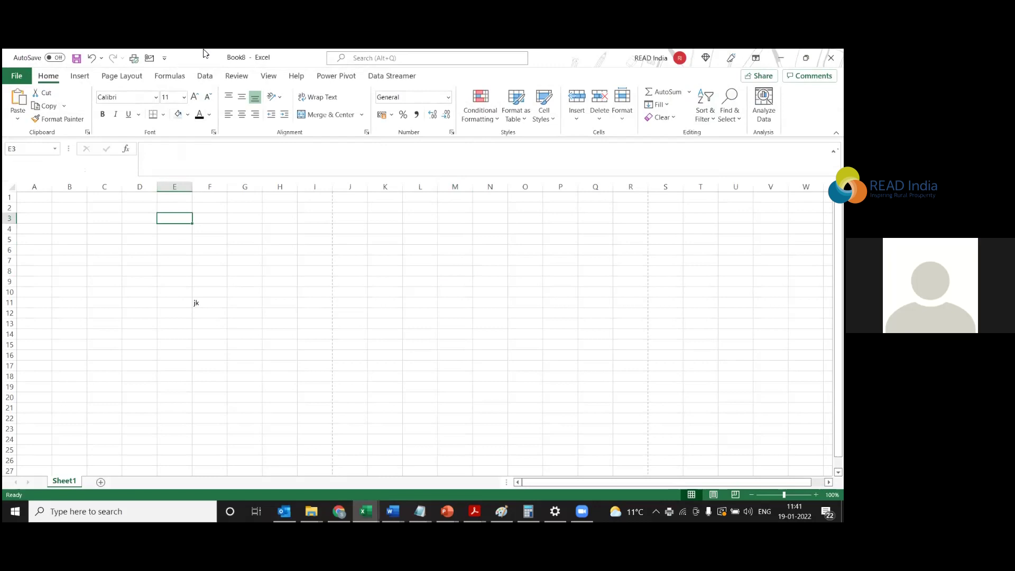
Look at the options for creating a new workbook and return to the worksheet without creating one.
left_click(165, 59)
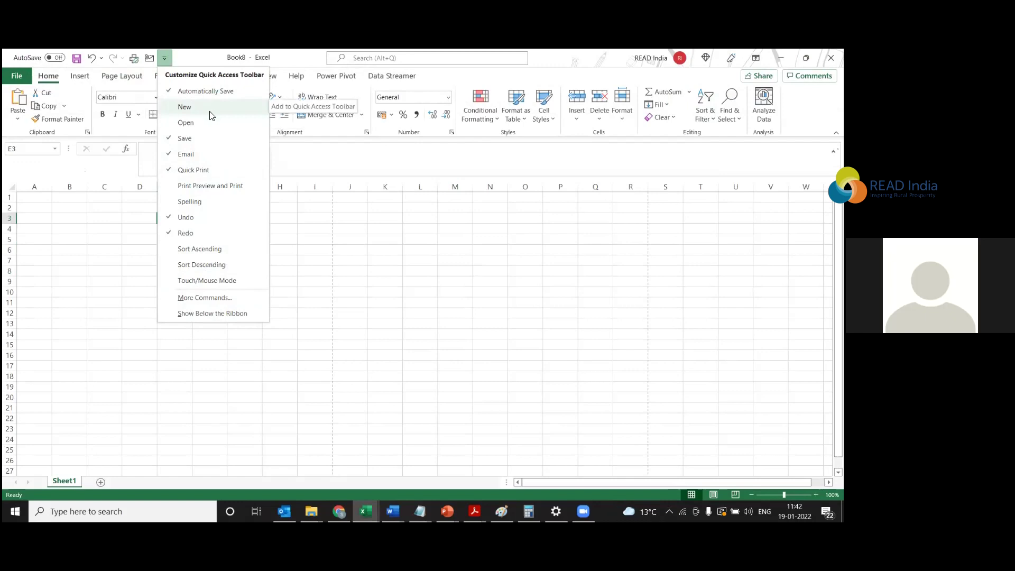
left_click(109, 247)
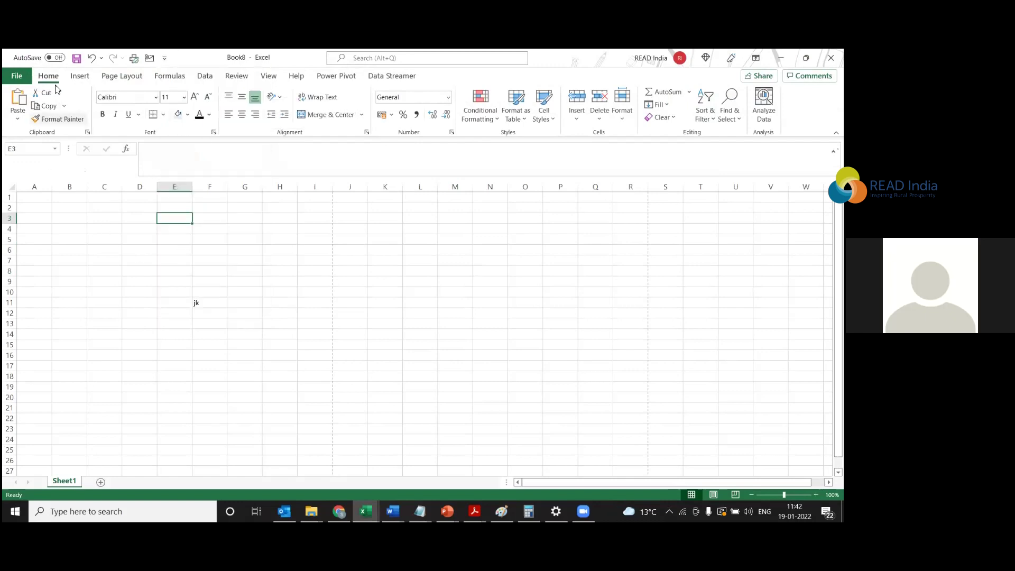
left_click(10, 75)
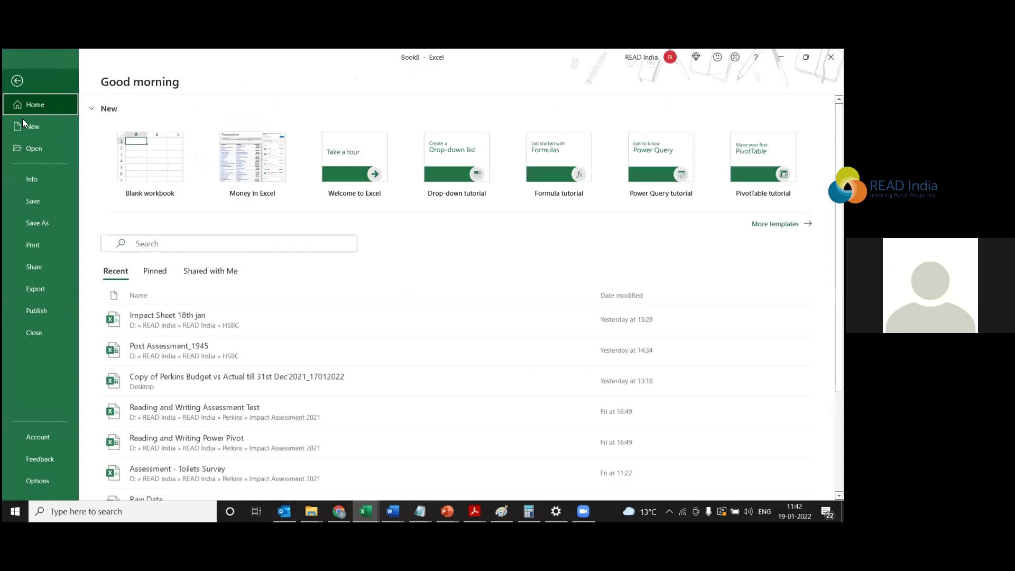
left_click(24, 126)
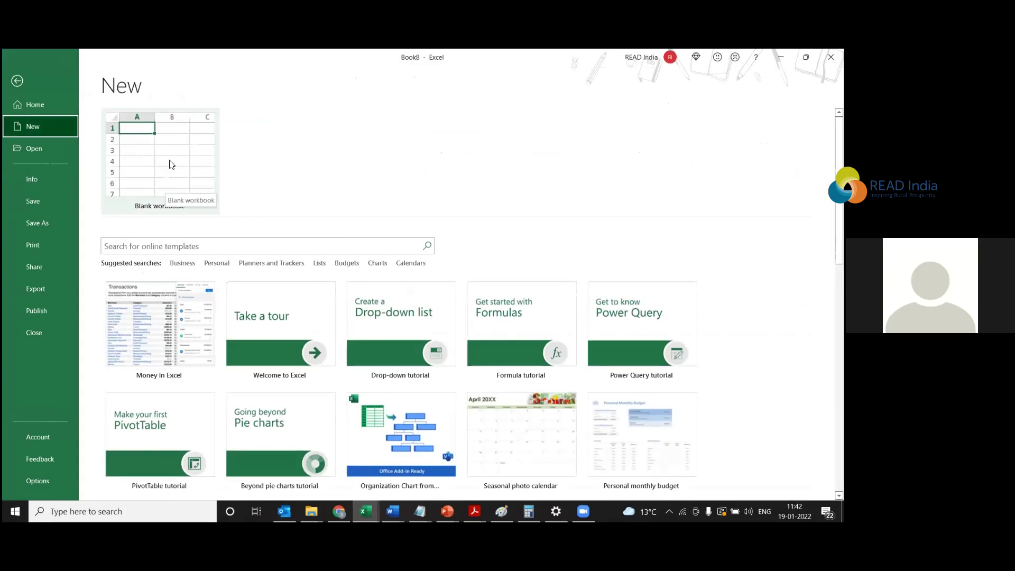
left_click(20, 82)
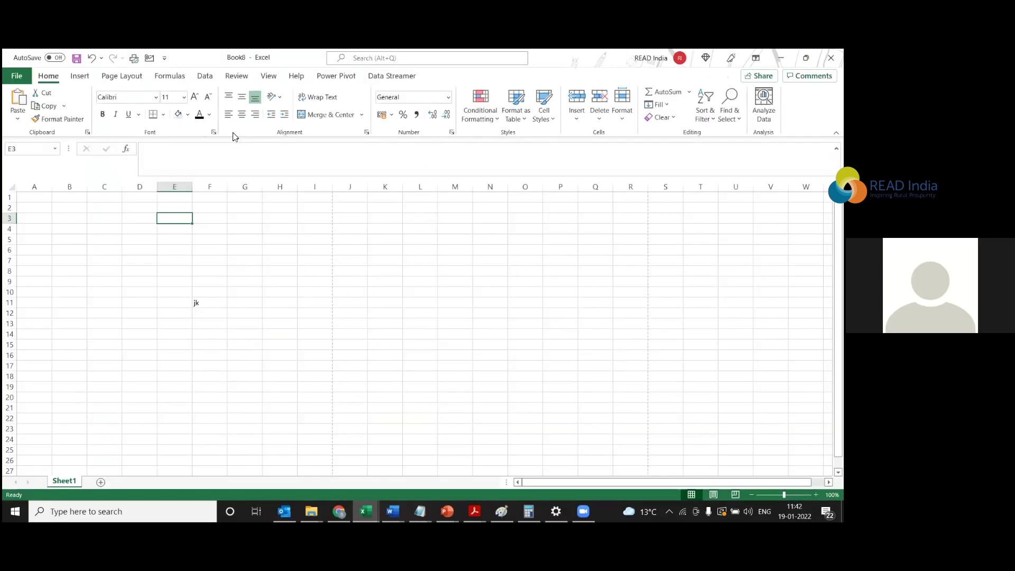
Add the New command to the Quick Access Toolbar and use it to create a blank workbook.
left_click(164, 58)
left_click(196, 116)
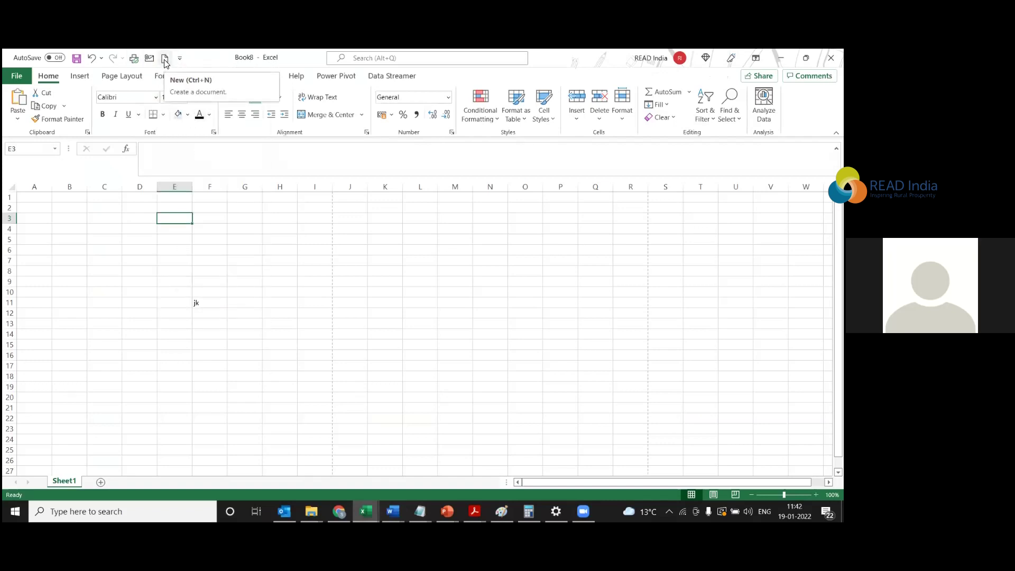
left_click(164, 60)
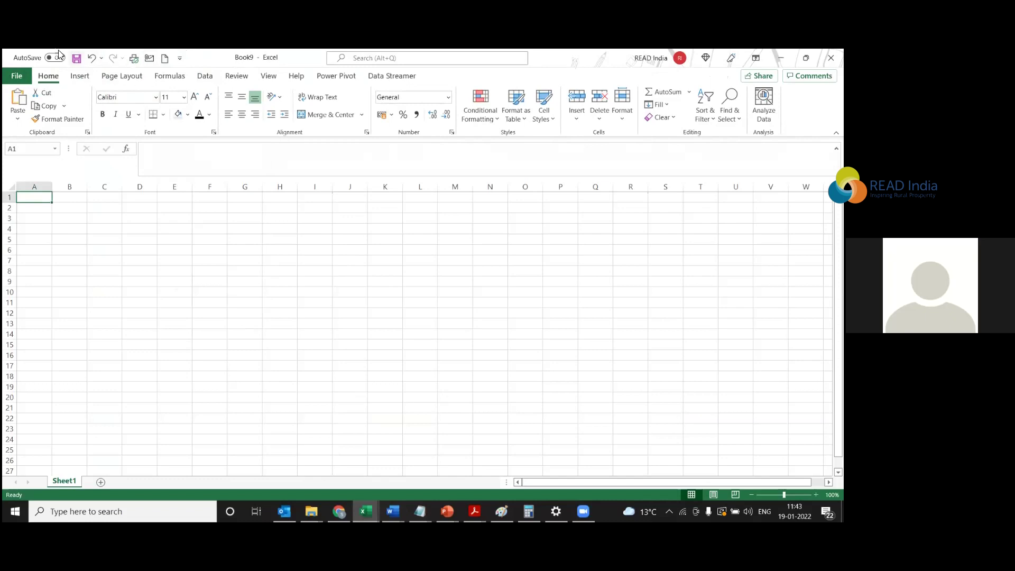
View the further functions offered by AutoSum in the Insert Function dialog and cancel without inserting one.
left_click(166, 77)
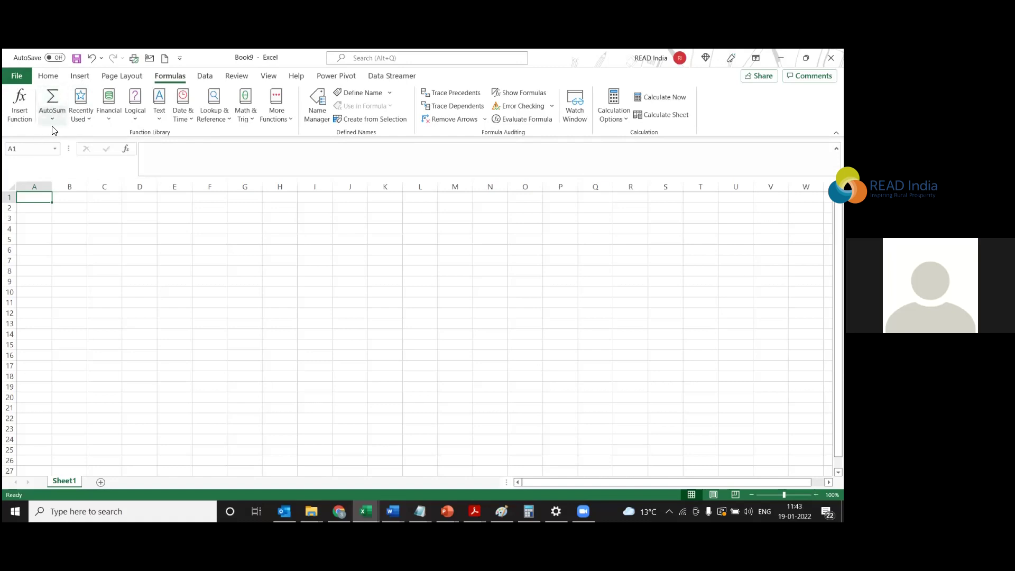
left_click(53, 121)
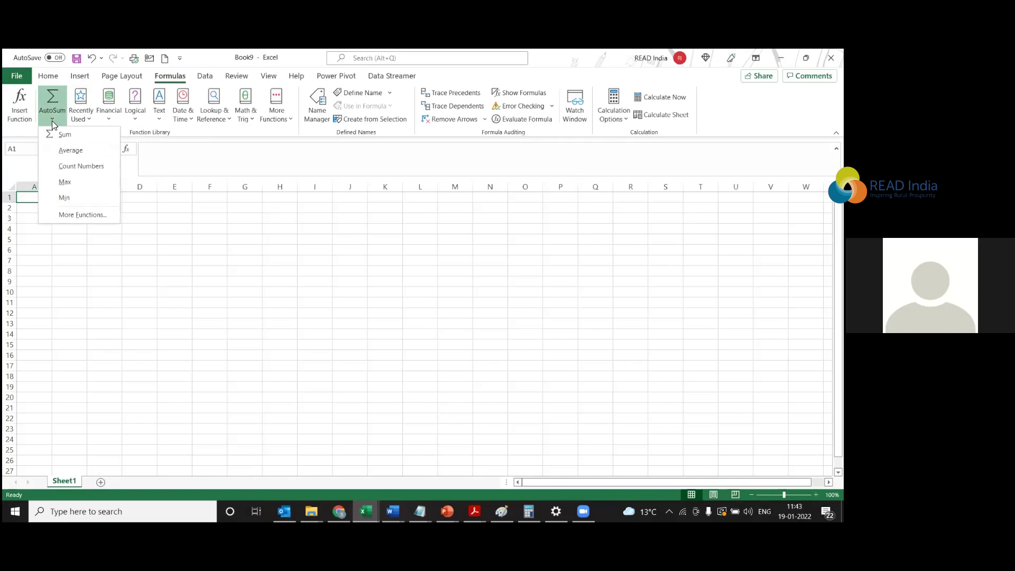
left_click(81, 216)
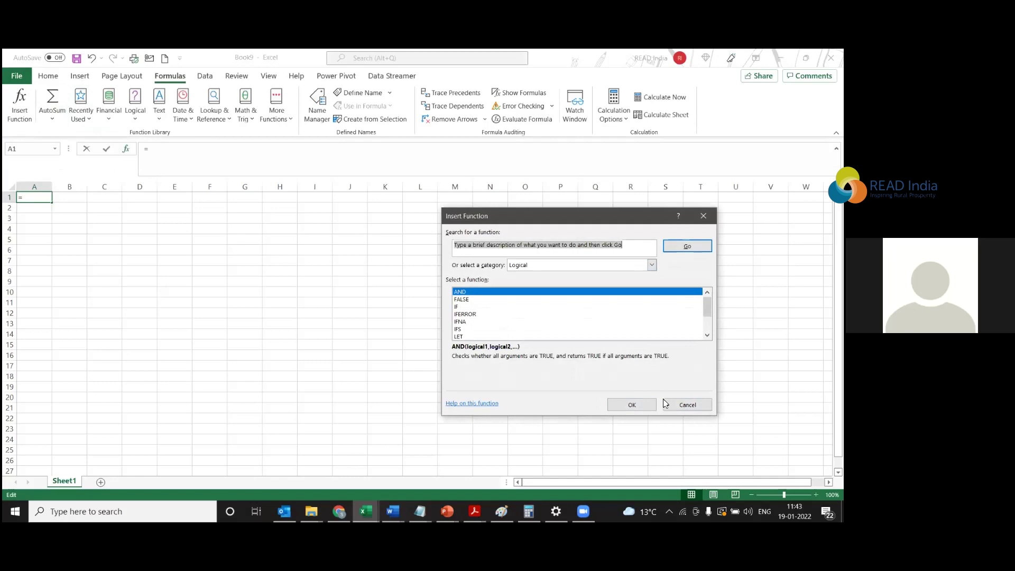
left_click(687, 405)
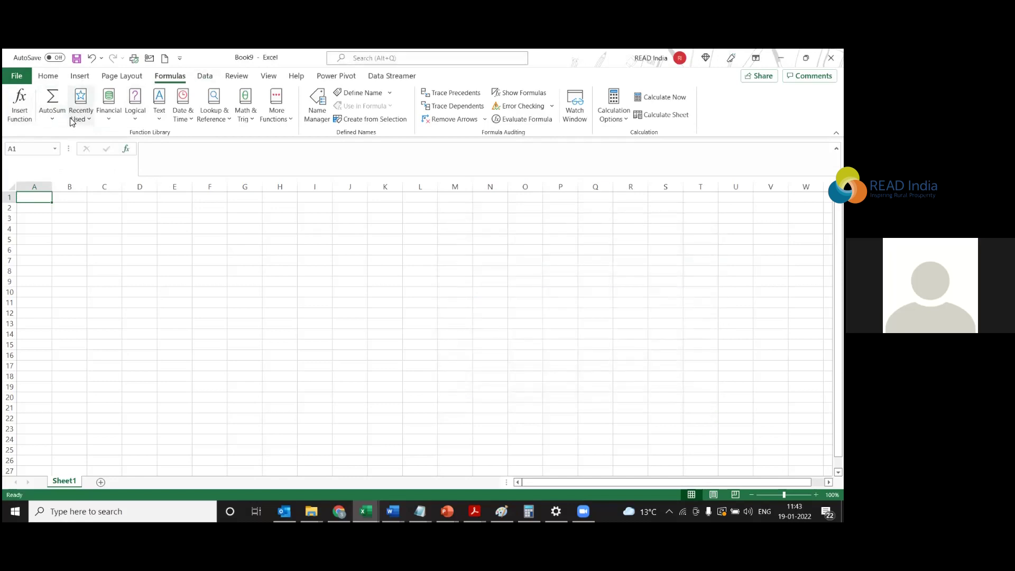
Insert an empty SUM formula in cell A1 with AutoSum.
left_click(52, 117)
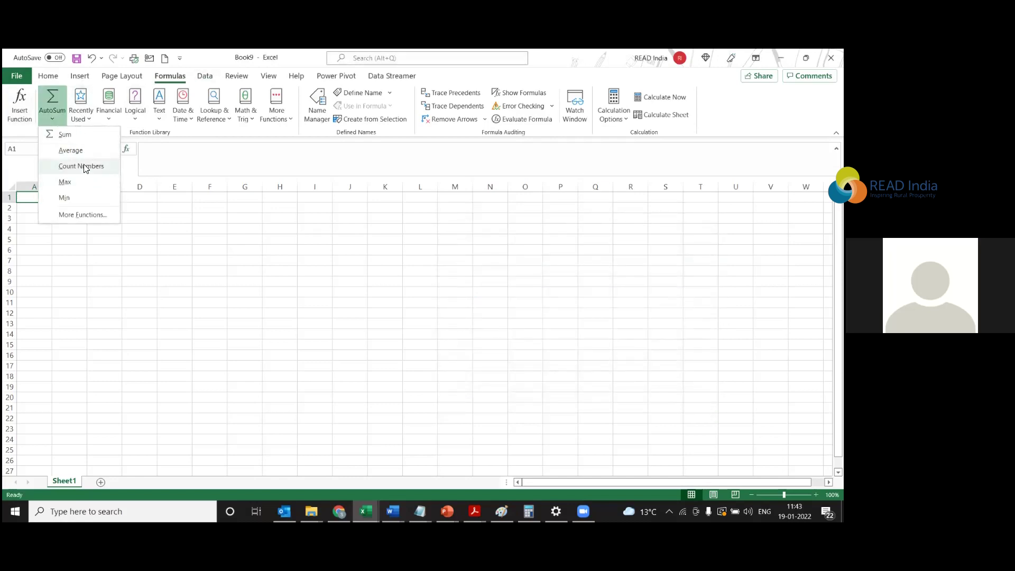
left_click(59, 134)
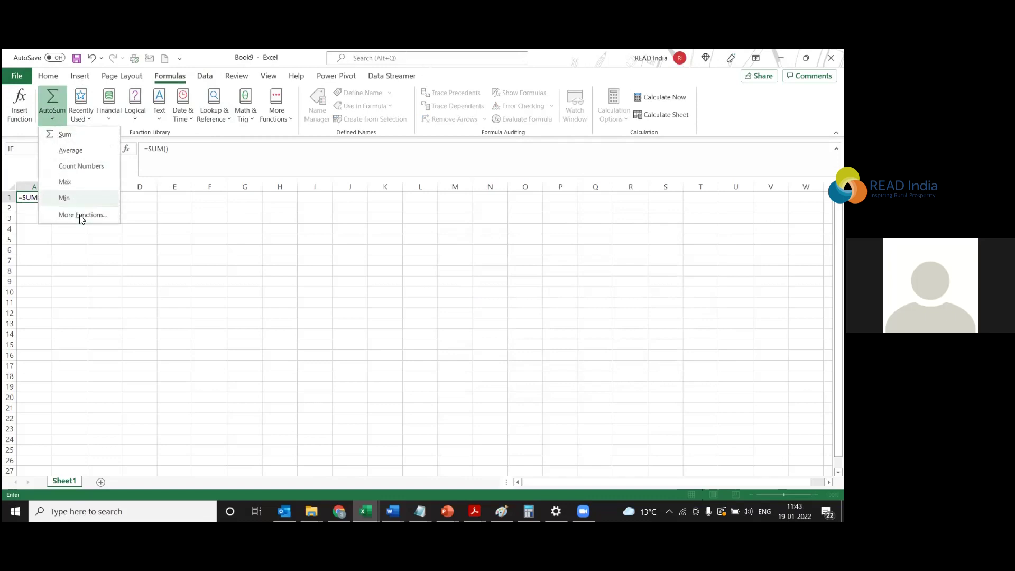
left_click(51, 118)
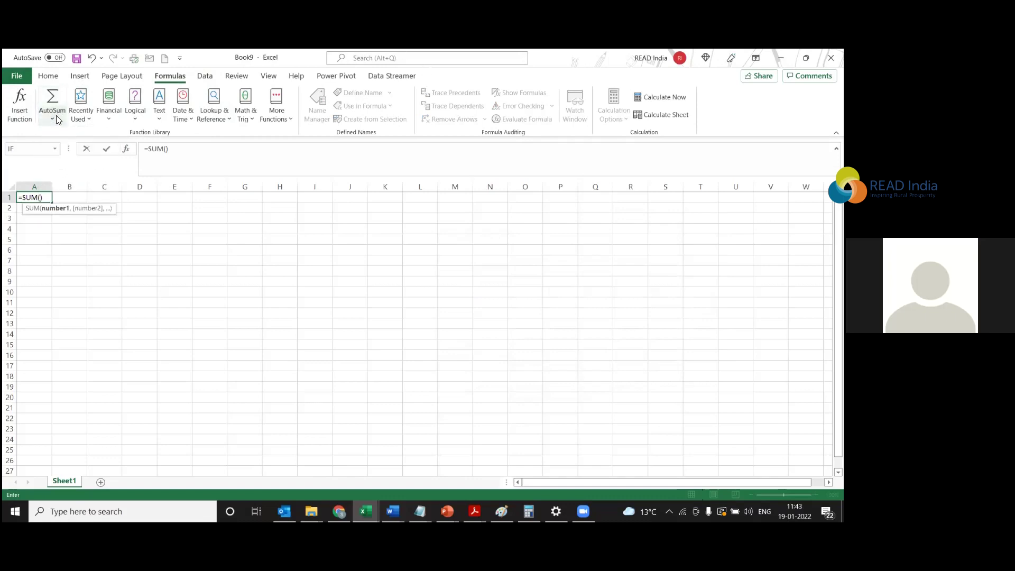
Add the AutoSum command to the Quick Access Toolbar.
right_click(56, 115)
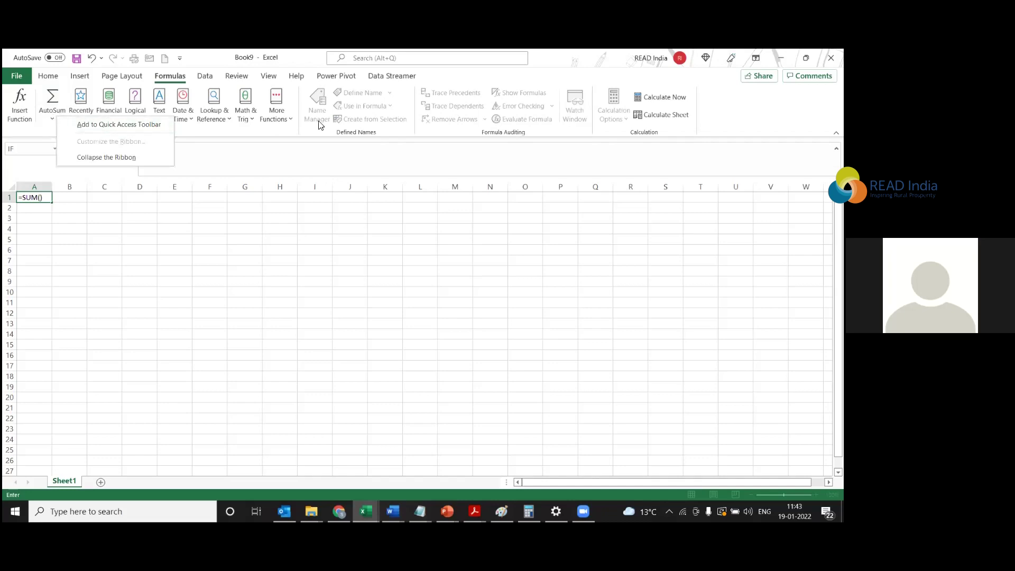
left_click(53, 120)
left_click(52, 121)
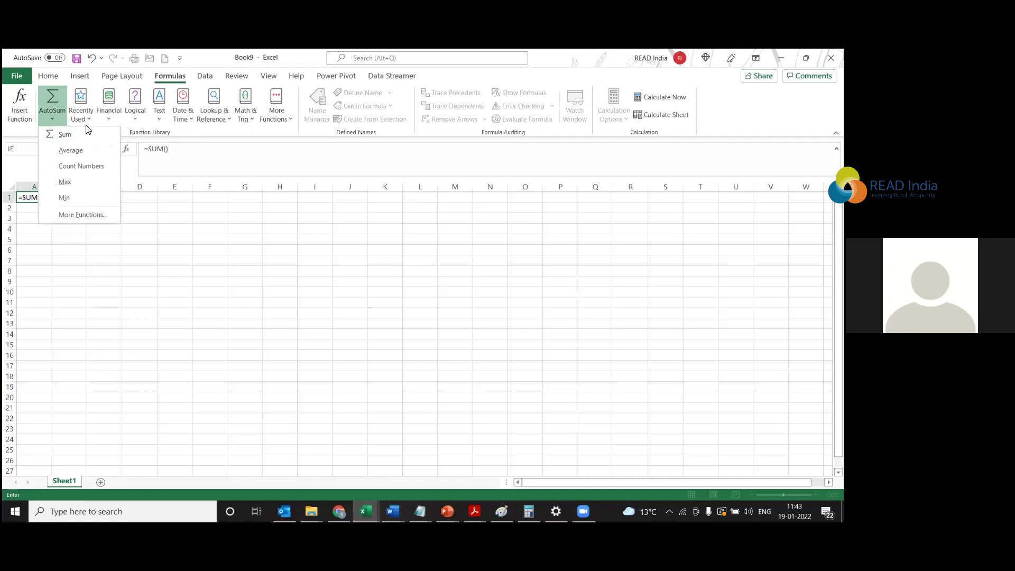
right_click(56, 120)
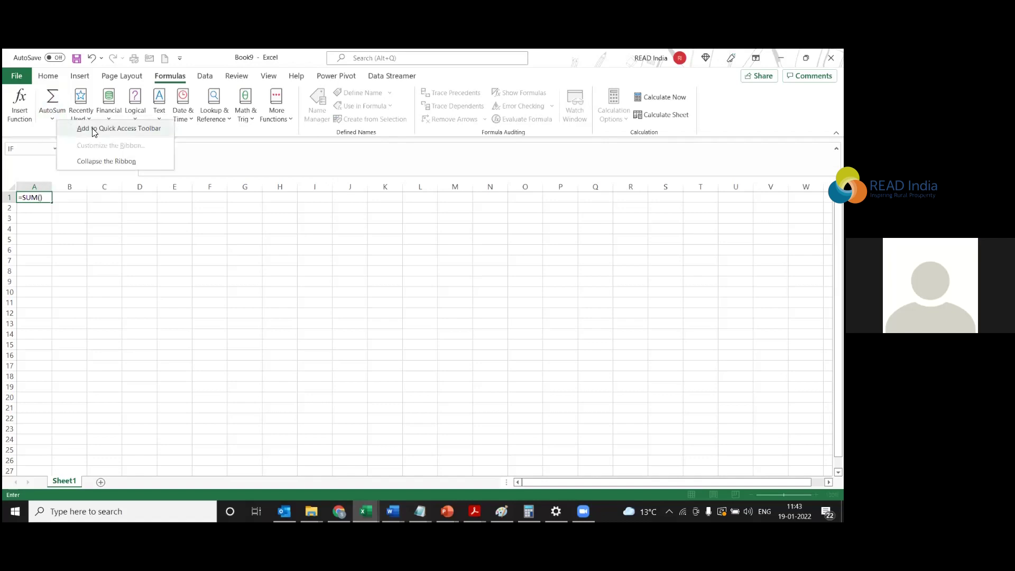
left_click(120, 129)
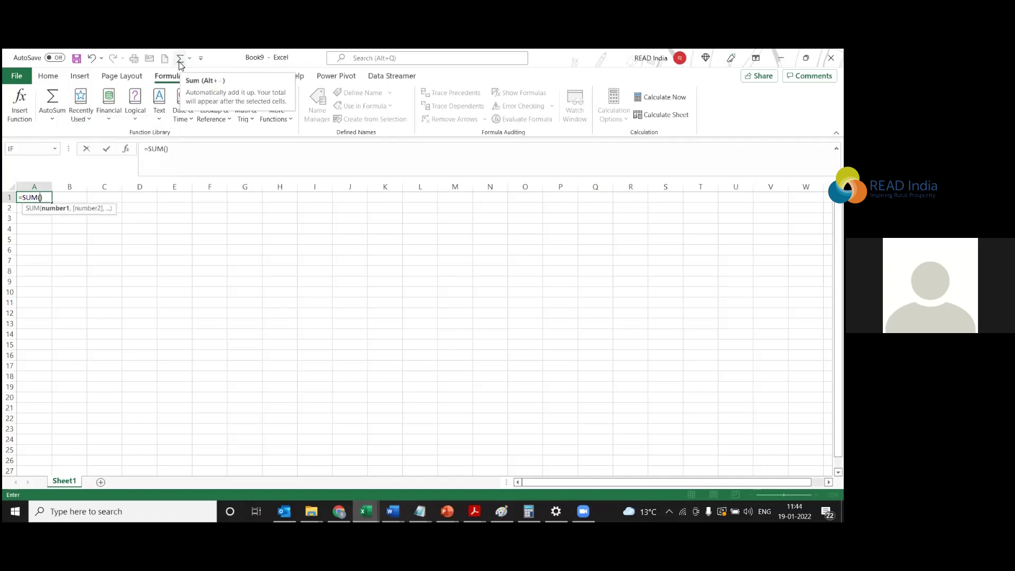
Cancel the unfinished SUM formula in cell A1.
left_click(275, 261)
left_click(272, 240)
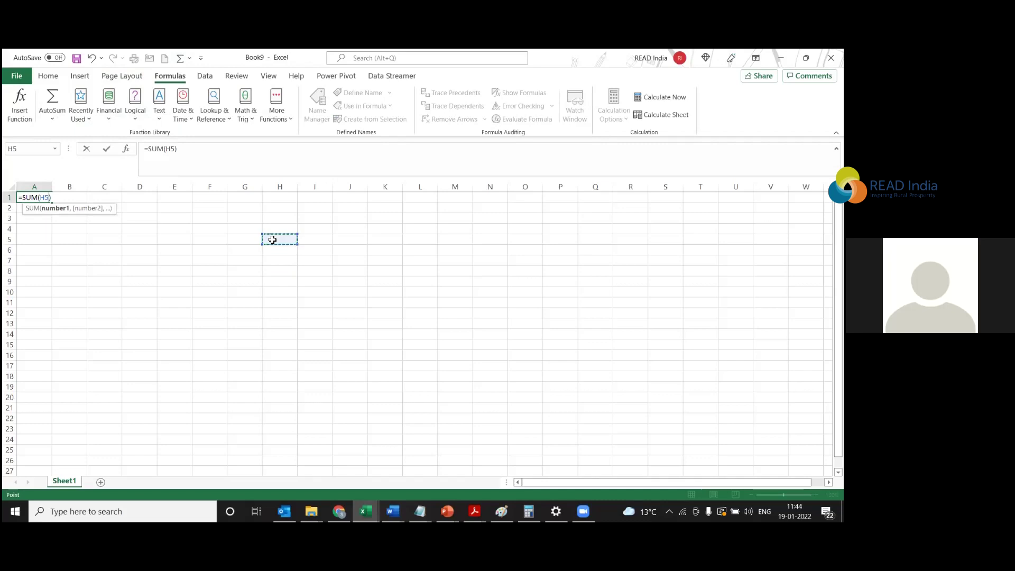
key("Escape")
Enter 23 in cell H5 and 34 in cell H6.
left_click(273, 240)
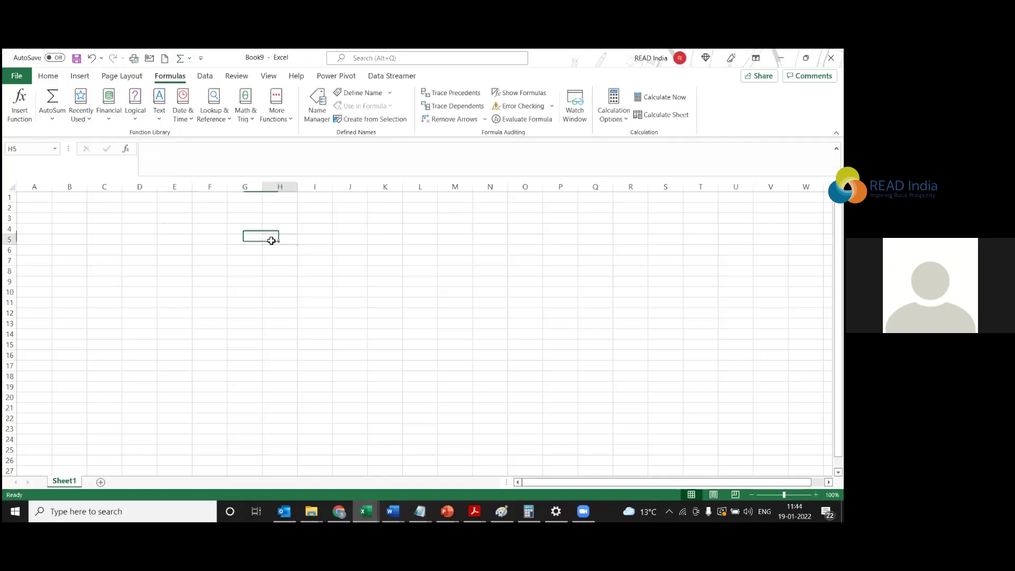
type("23")
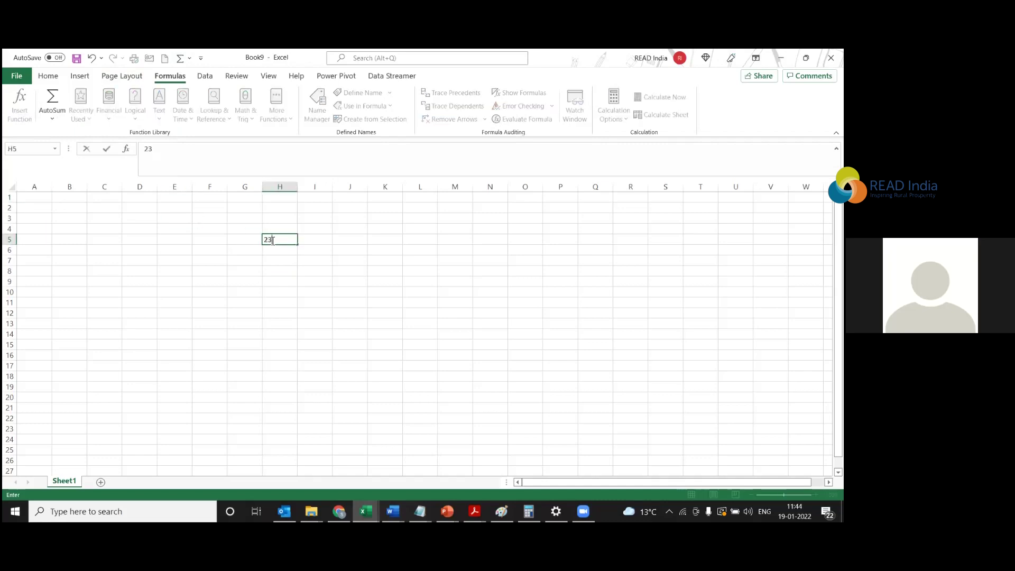
left_click(276, 249)
type("34")
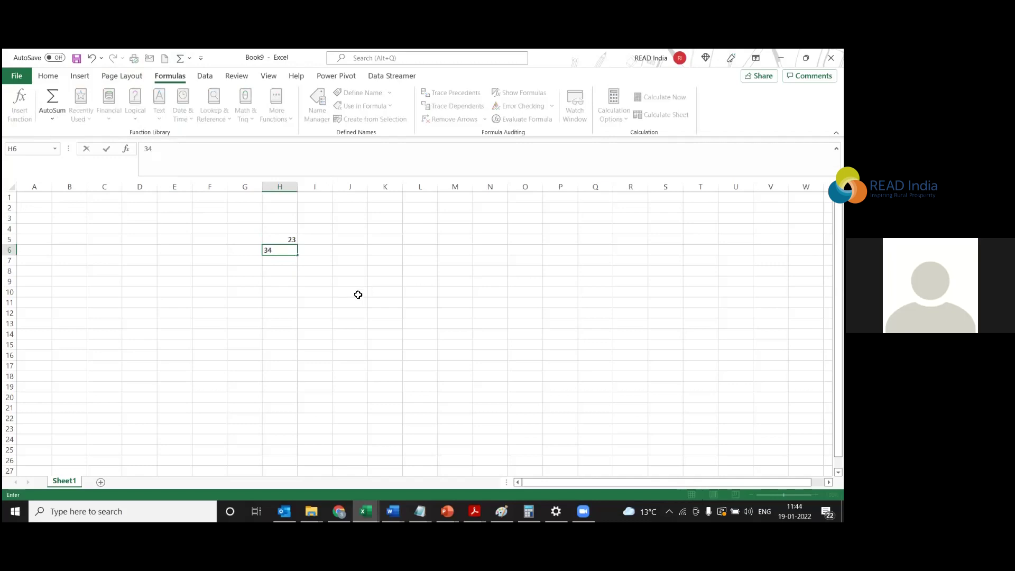
left_click(278, 261)
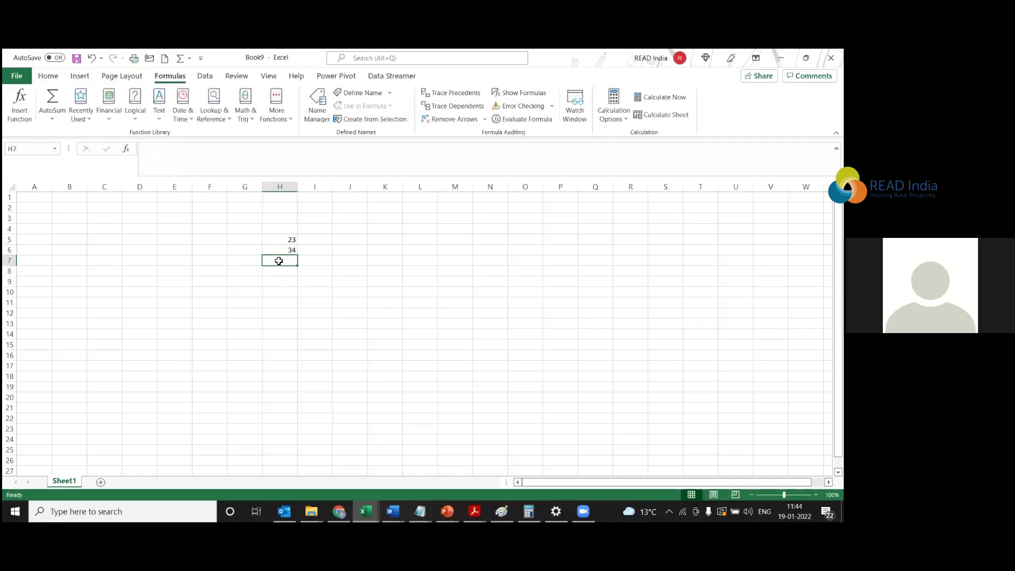
Sum H5:H6 into cell H7 with AutoSum and check the resulting formula.
left_click(286, 241)
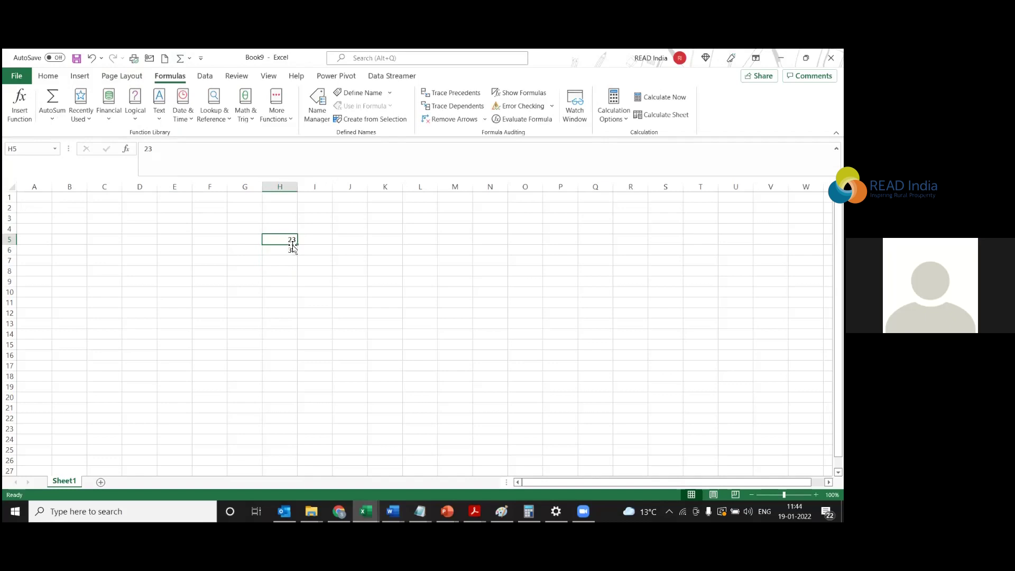
left_click_drag(291, 247, 292, 257)
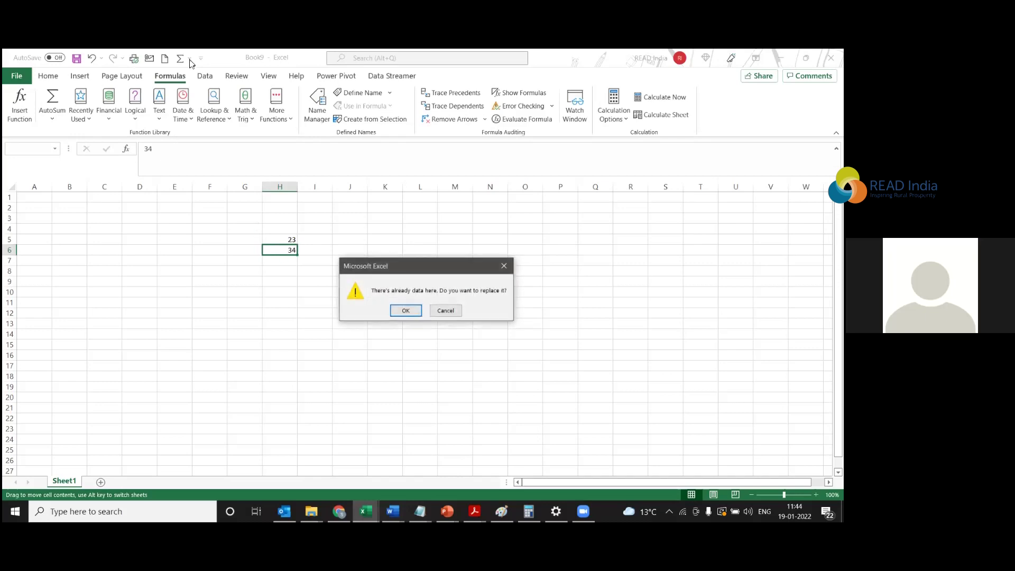
key("Escape")
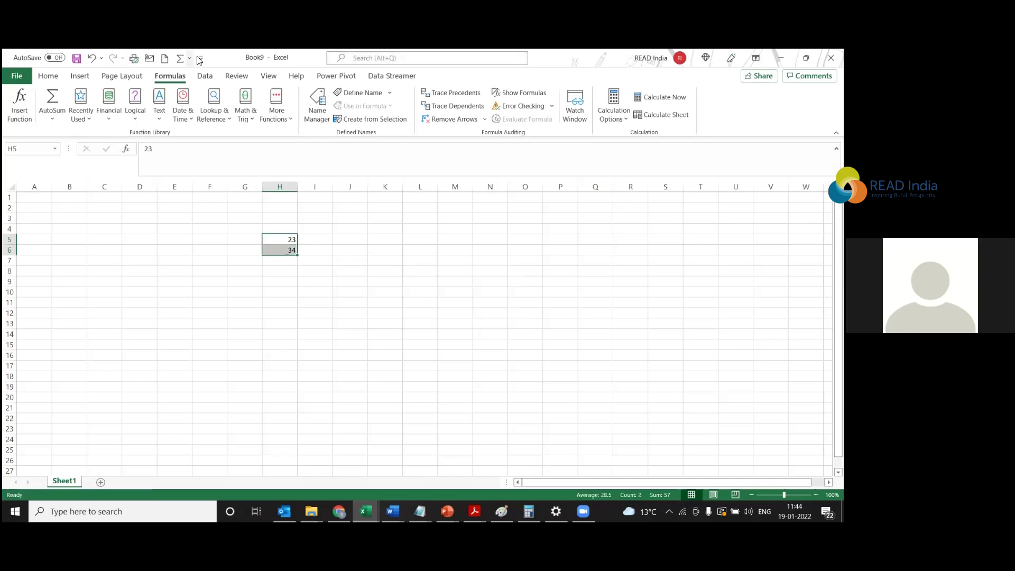
left_click(181, 58)
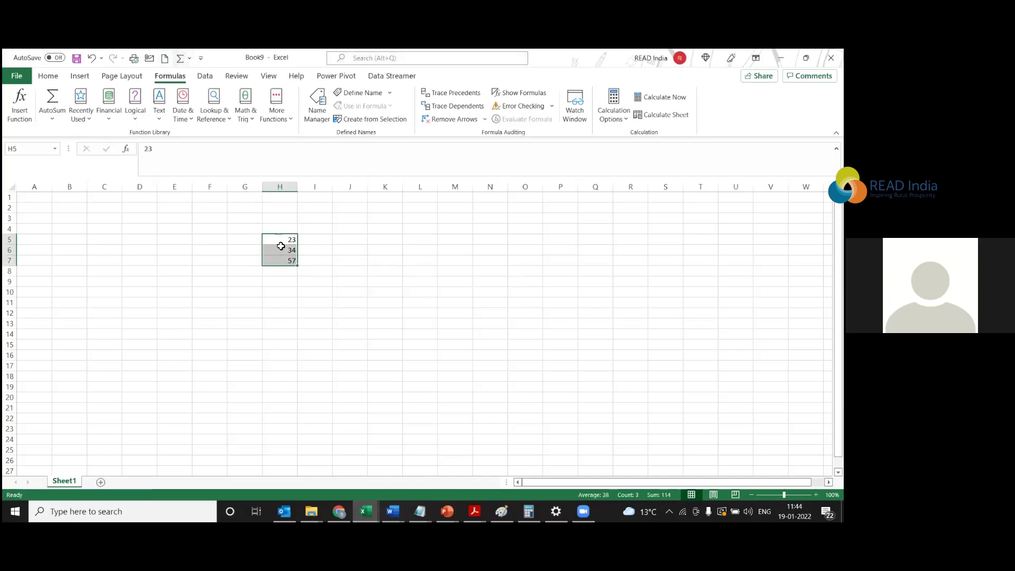
left_click(283, 262)
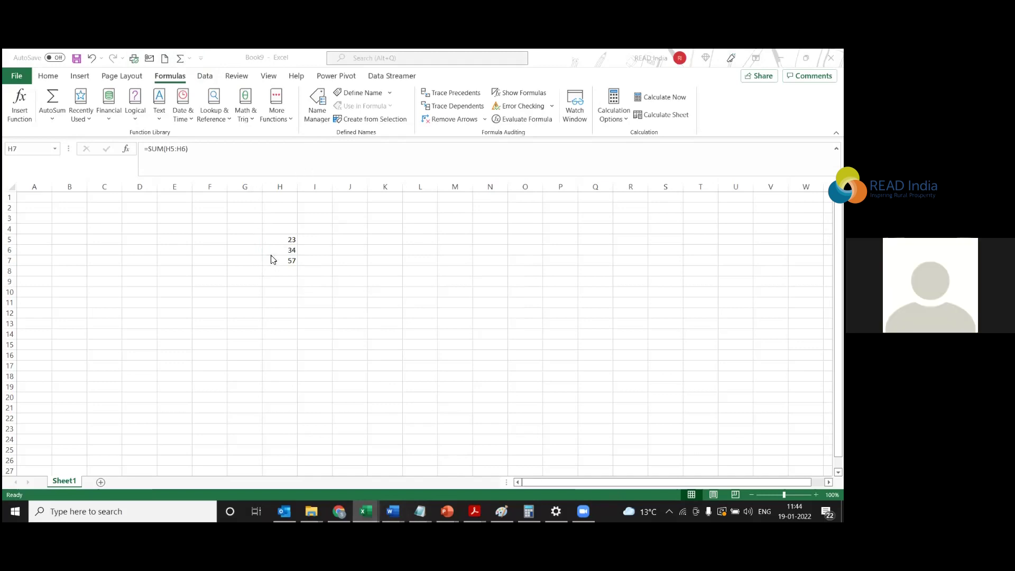
left_click(193, 78)
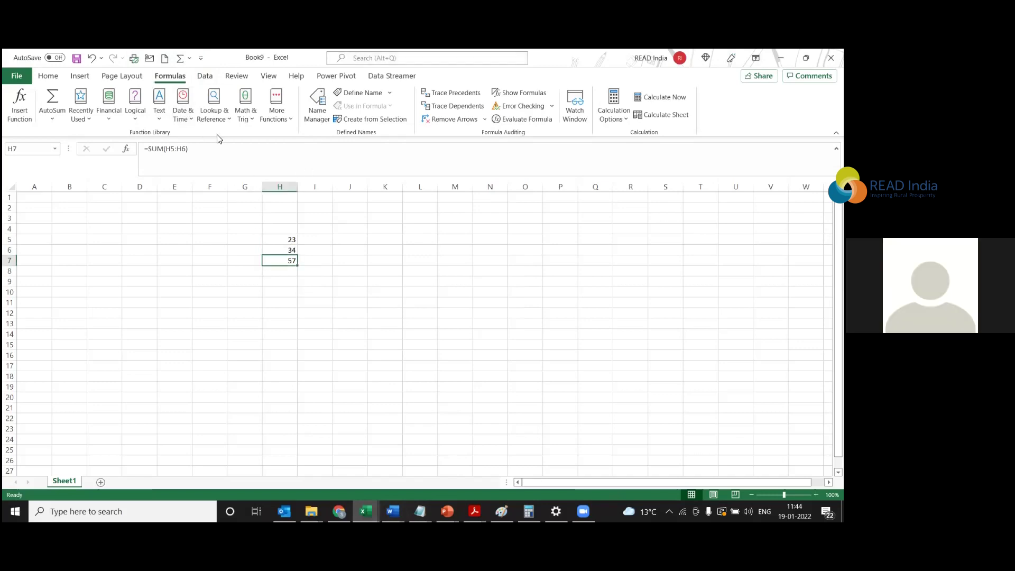
Clear the contents of cells H5:H7.
left_click_drag(286, 239, 281, 255)
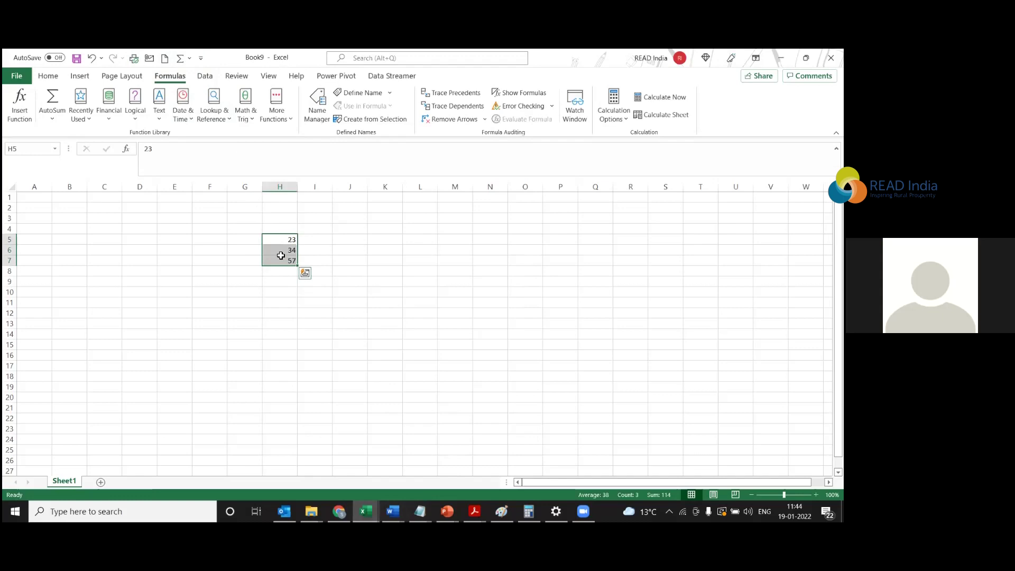
key("Delete")
left_click(167, 262)
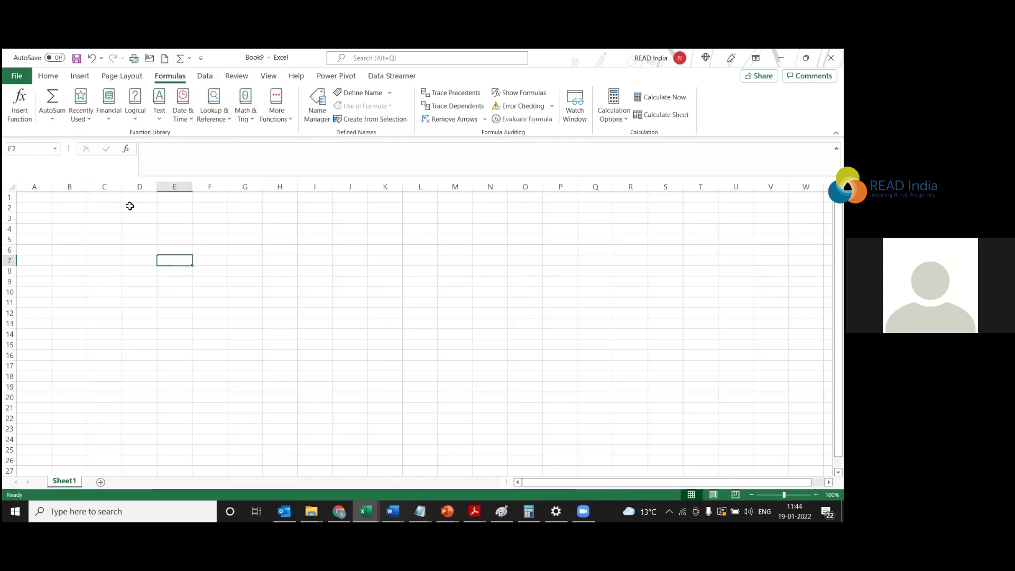
Look through the command groups of the Home, Insert, Page Layout and Formulas ribbons.
left_click(134, 207)
left_click(48, 78)
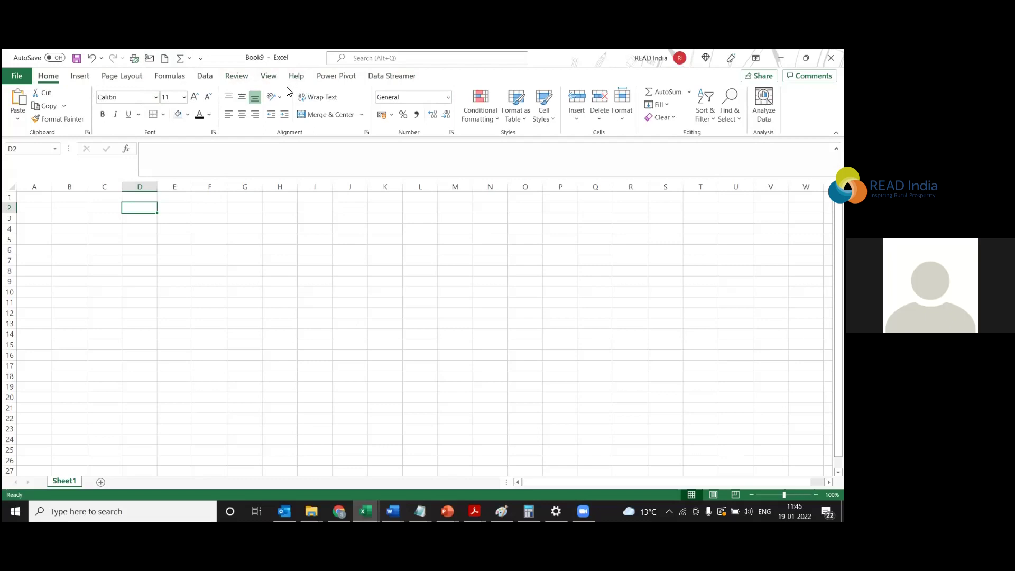
left_click(85, 77)
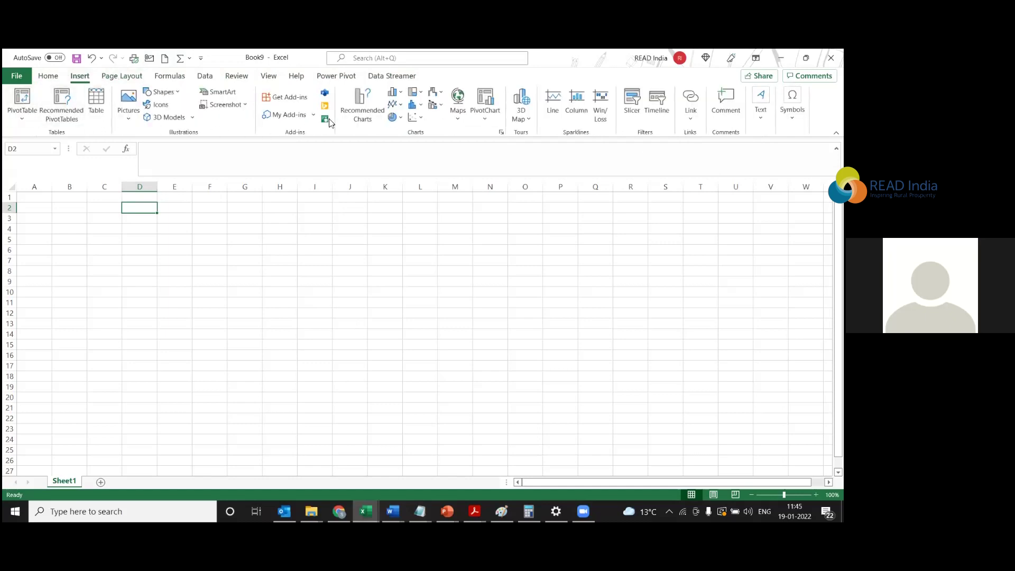
left_click(123, 77)
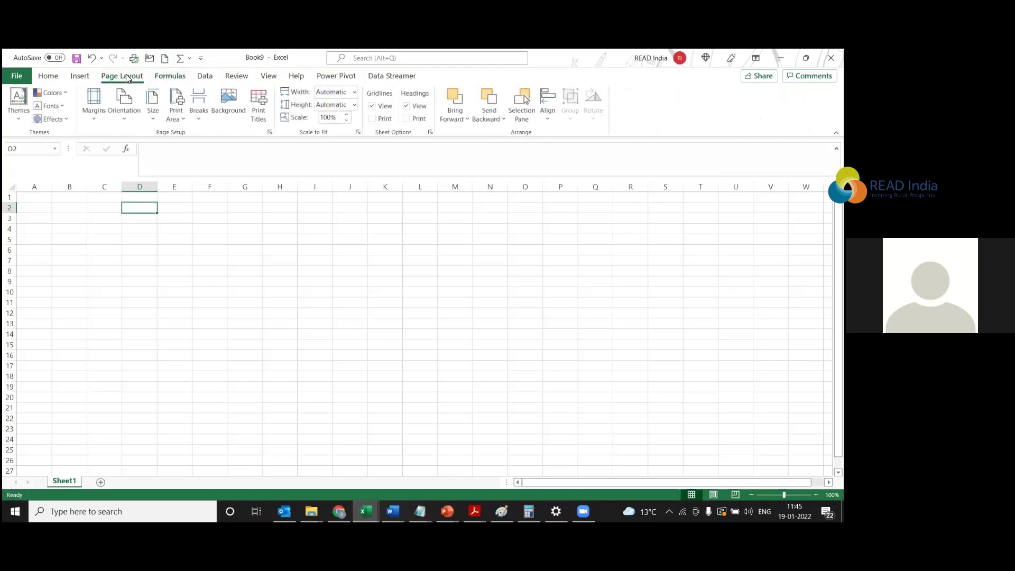
left_click(170, 76)
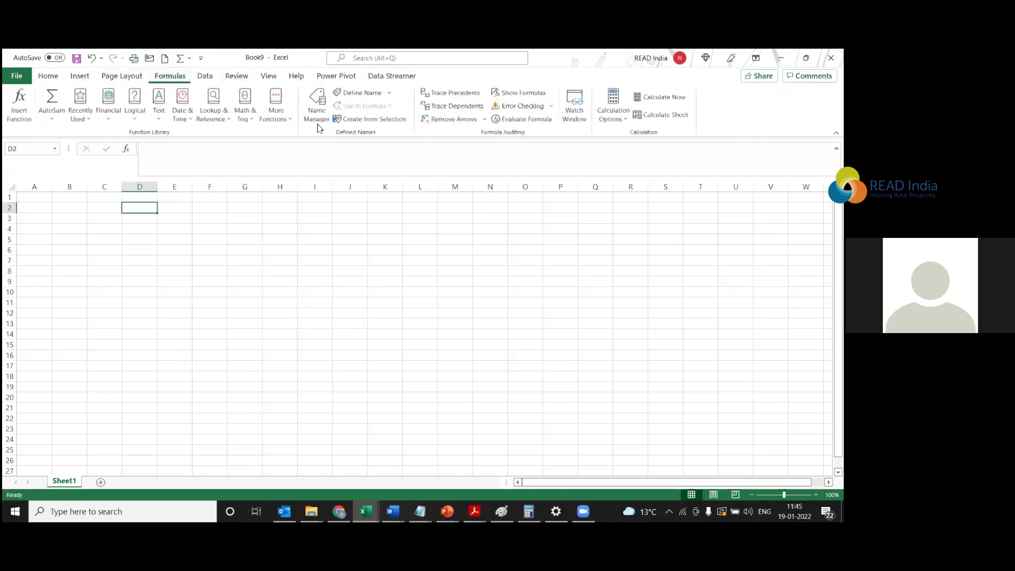
scroll(418, 129, "up", 1)
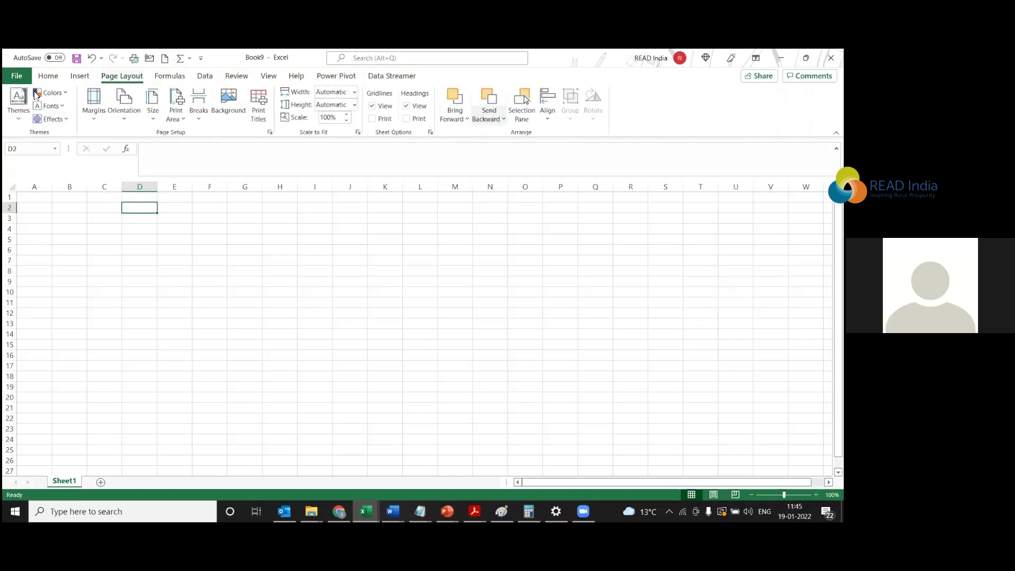
scroll(158, 108, "down", 1)
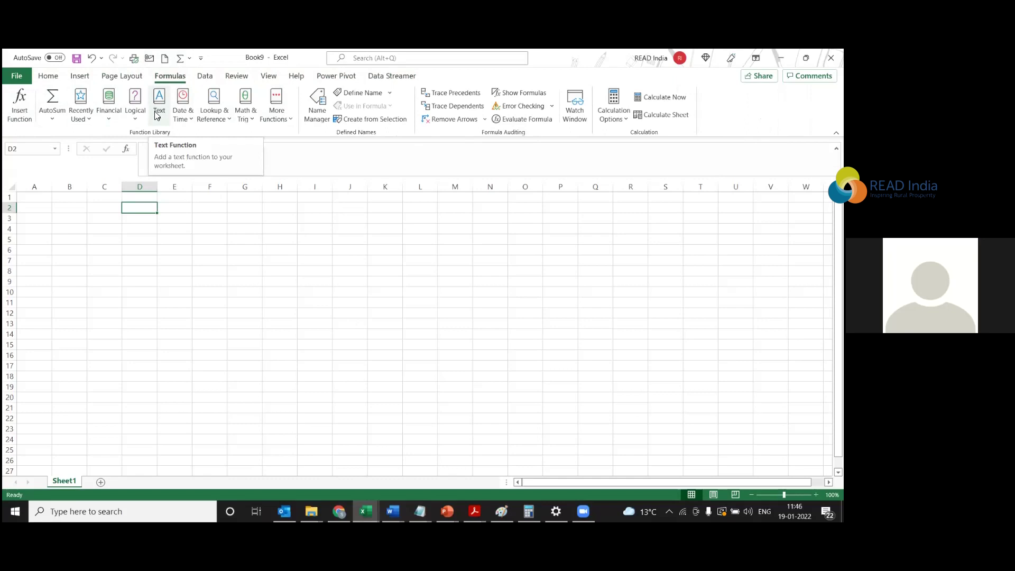
Browse the Financial, Text, Recently Used, Math & Trig and Date & Time function lists, then return to the Home commands.
left_click(109, 118)
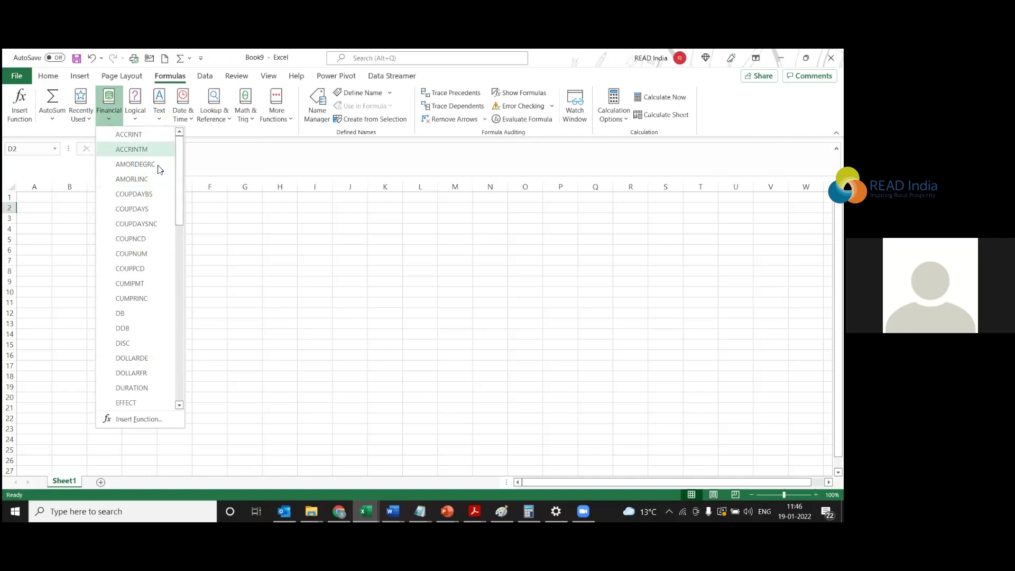
left_click(158, 121)
left_click(159, 121)
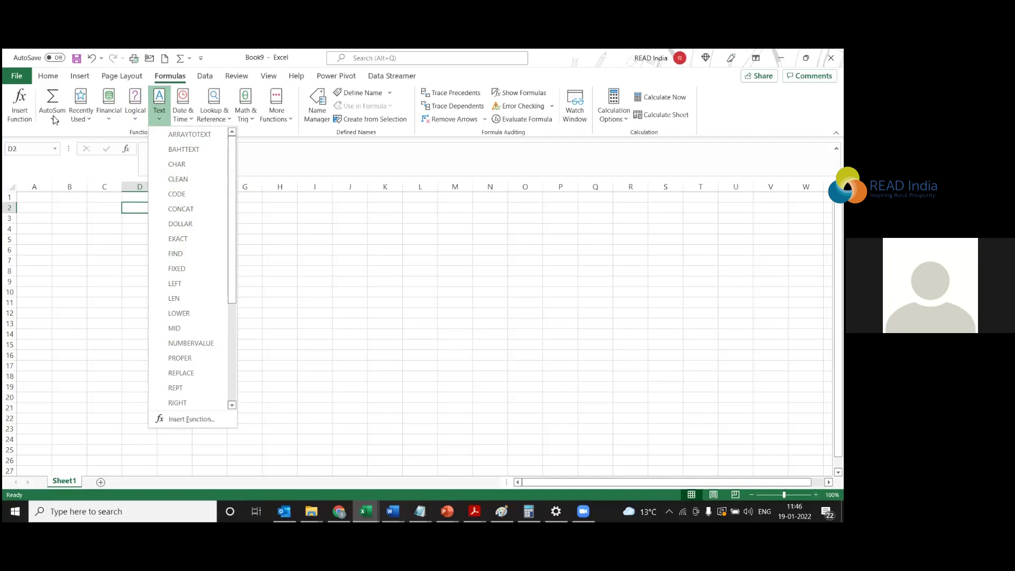
left_click(90, 118)
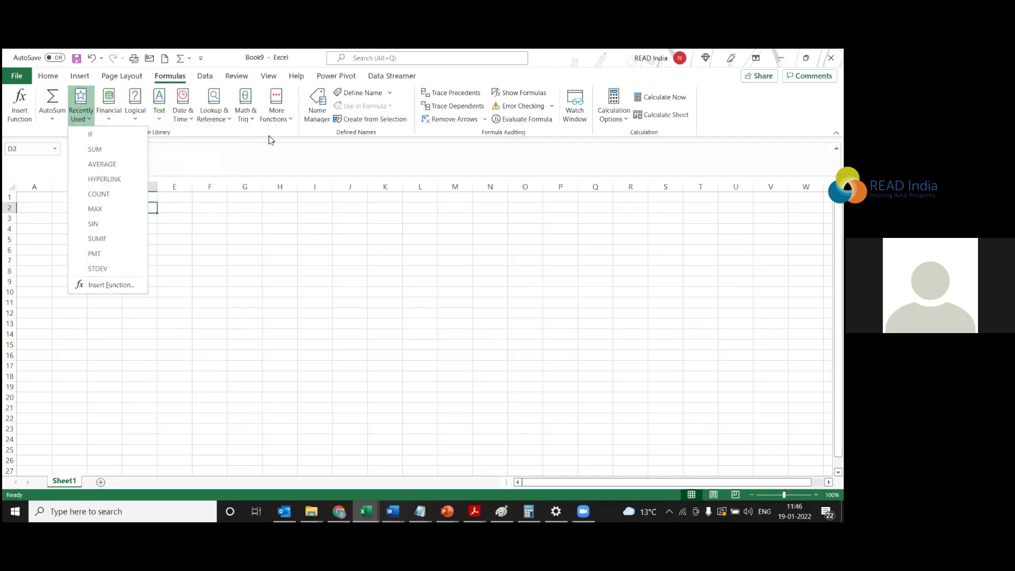
left_click(247, 121)
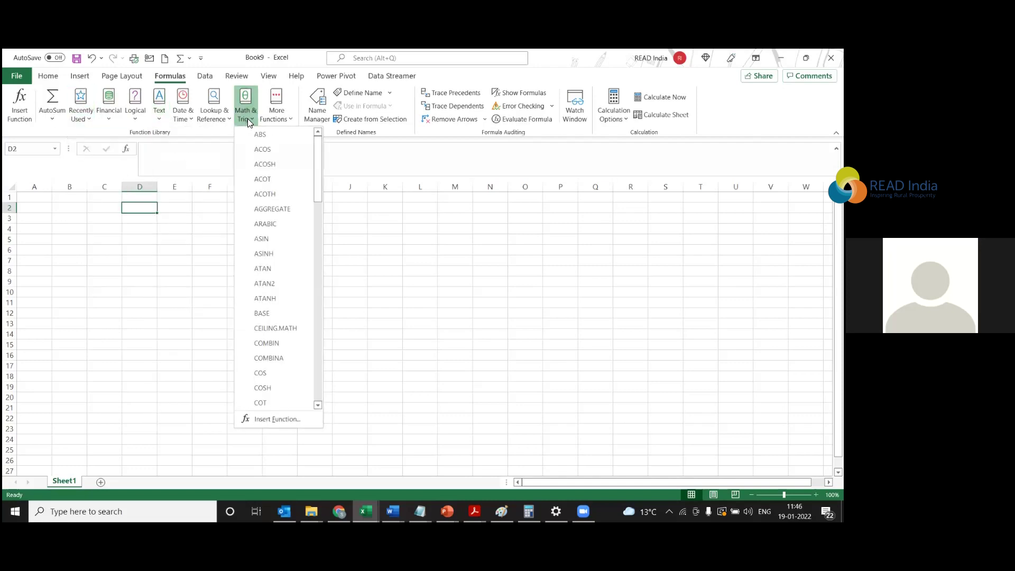
left_click(186, 117)
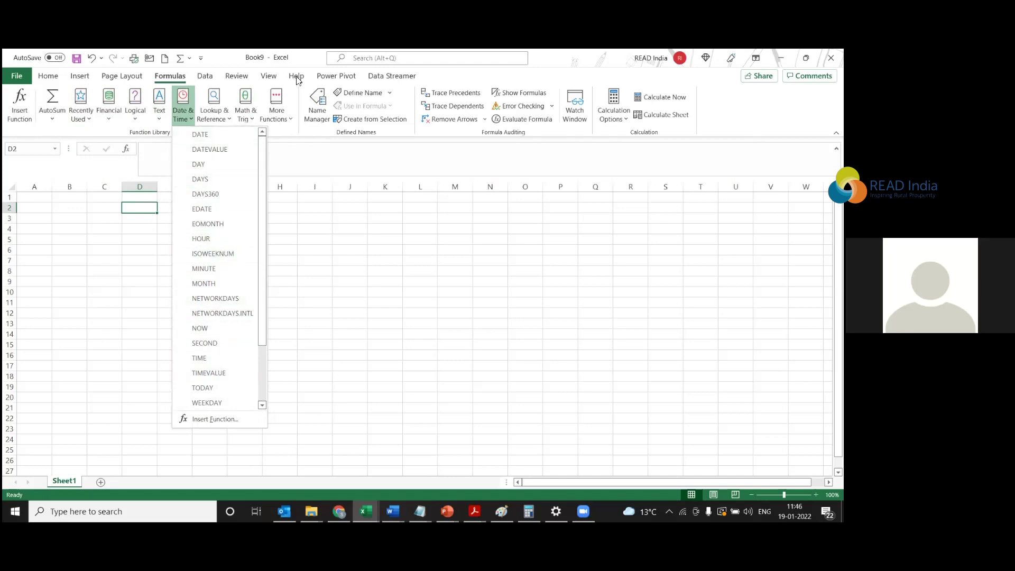
left_click(48, 75)
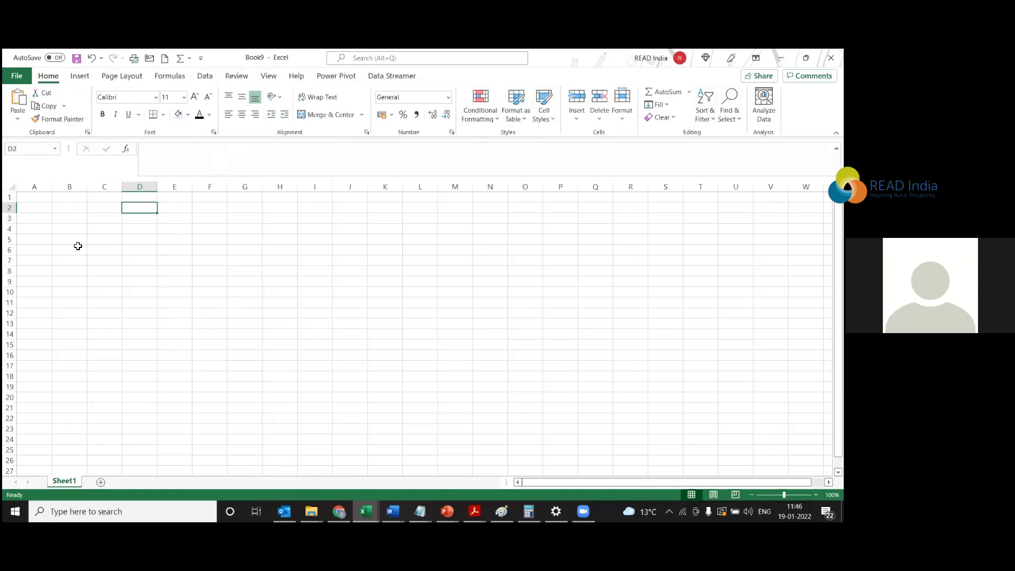
Select different cells such as E4, A2, C6, B2 and C5 and compare each with its address in the Name Box.
left_click(77, 208)
left_click(178, 229)
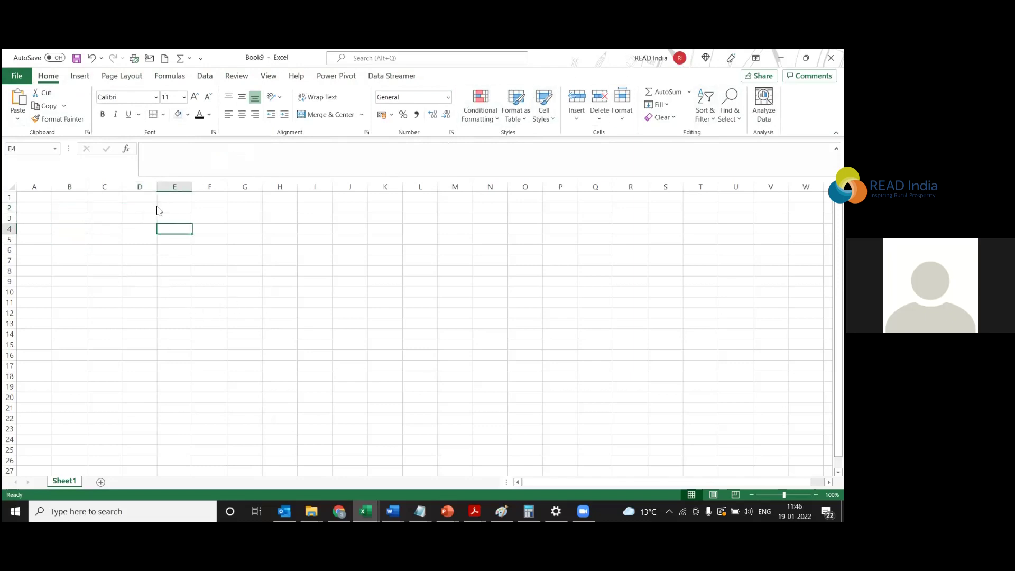
left_click(42, 204)
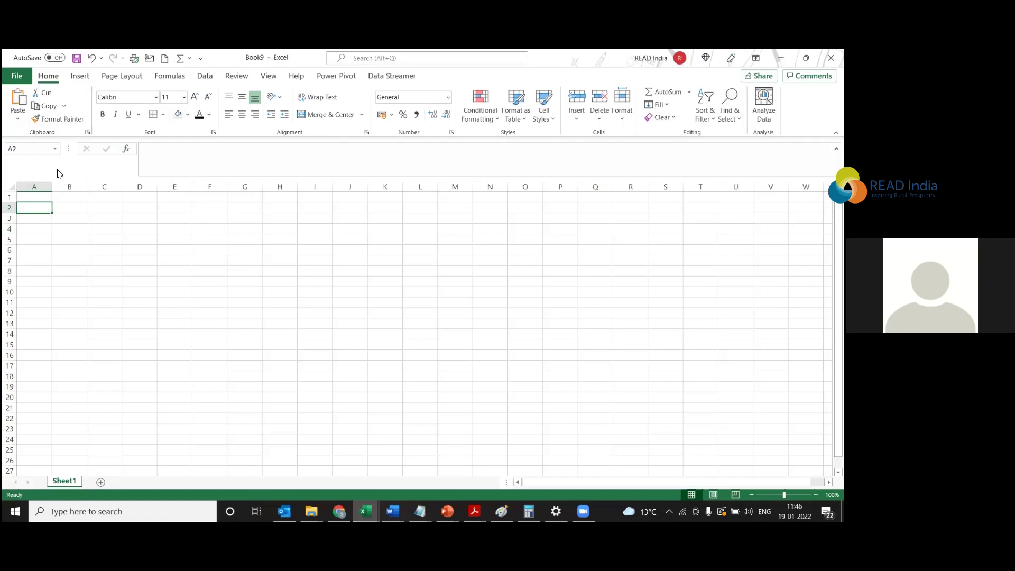
left_click(42, 200)
left_click(104, 247)
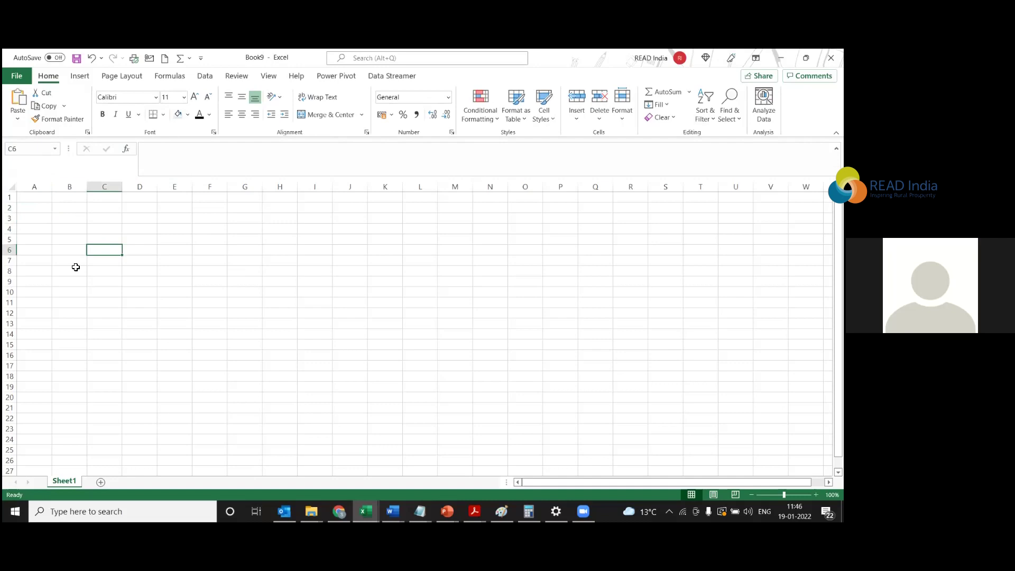
left_click(63, 229)
left_click(56, 208)
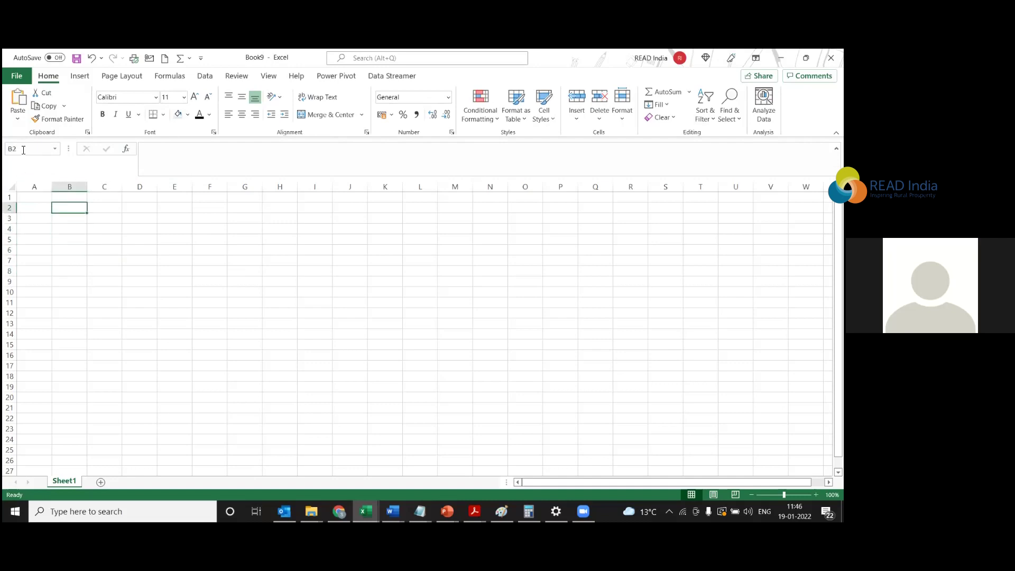
left_click(103, 238)
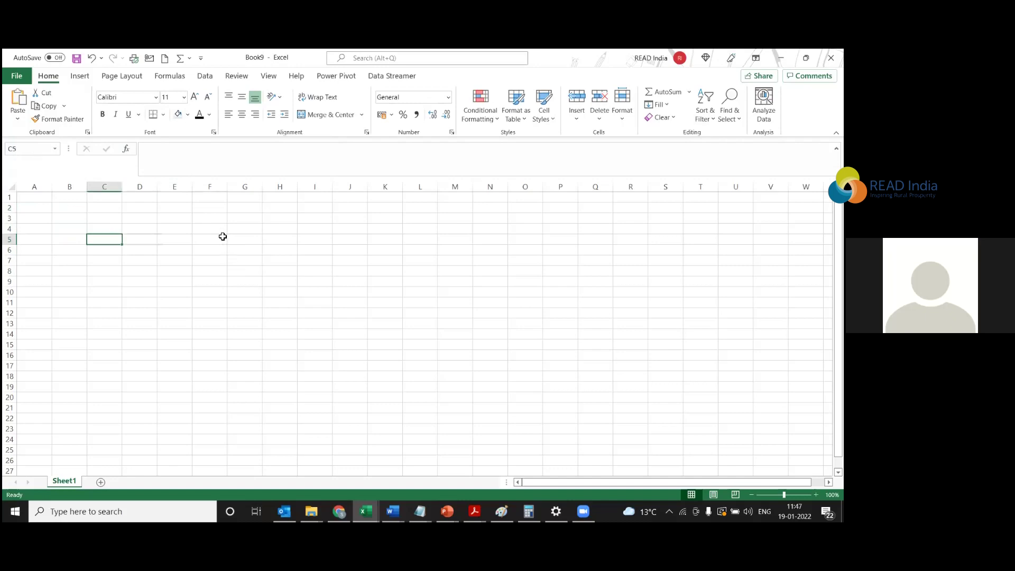
Select several more cells across the sheet, finishing on E6, to watch the Name Box follow the active cell.
left_click(220, 239)
left_click(149, 229)
left_click(131, 210)
left_click(296, 290)
left_click(185, 272)
left_click(233, 253)
left_click(165, 251)
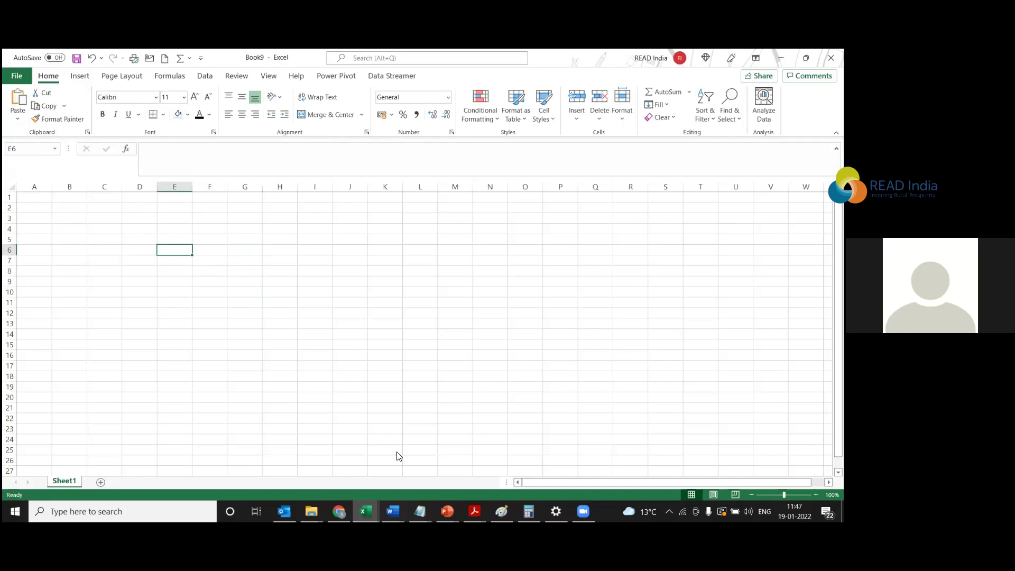
key("ctrl+n")
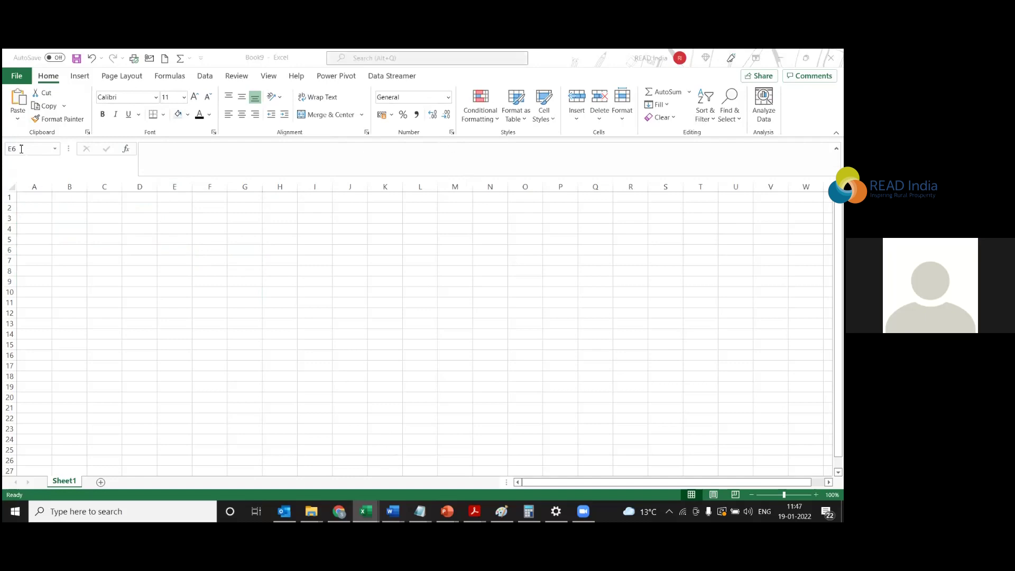
Highlight the address of cell B1 in the Name Box, then check the addresses of cells D4 and I10.
left_click(76, 219)
left_click(64, 201)
left_click(33, 150)
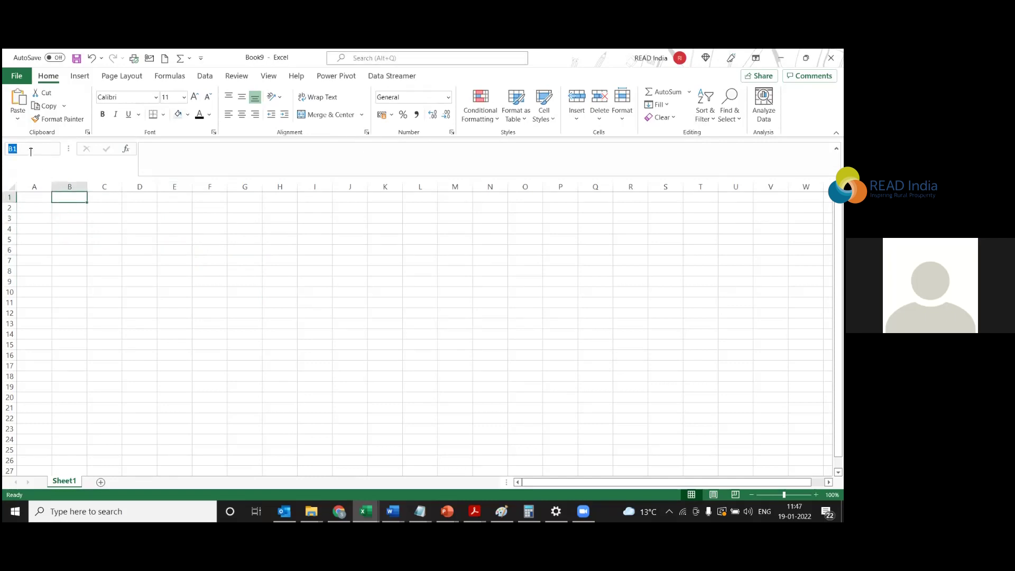
left_click(186, 286)
left_click(132, 228)
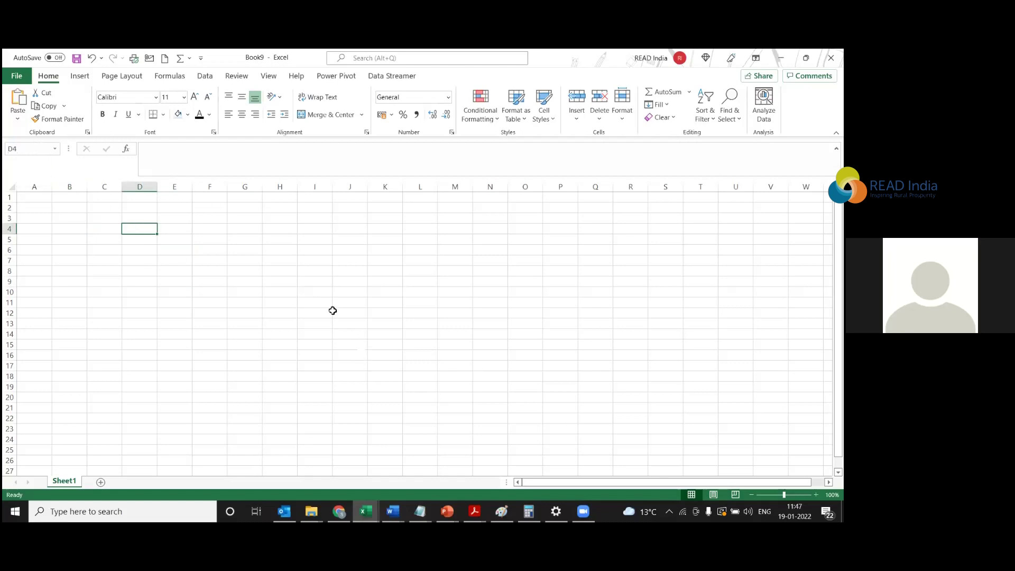
left_click(316, 293)
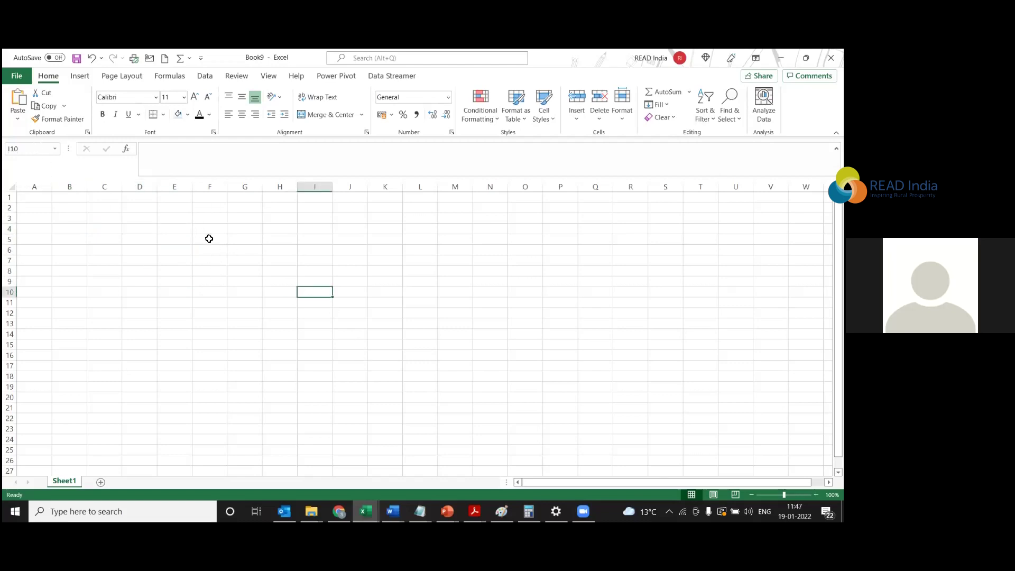
Select cells and ranges in columns F and G, such as G5:G14, G8:G13 and G6:G10, and compare each with its Name Box entry.
left_click(209, 238)
left_click_drag(206, 245, 210, 283)
left_click_drag(254, 242, 243, 338)
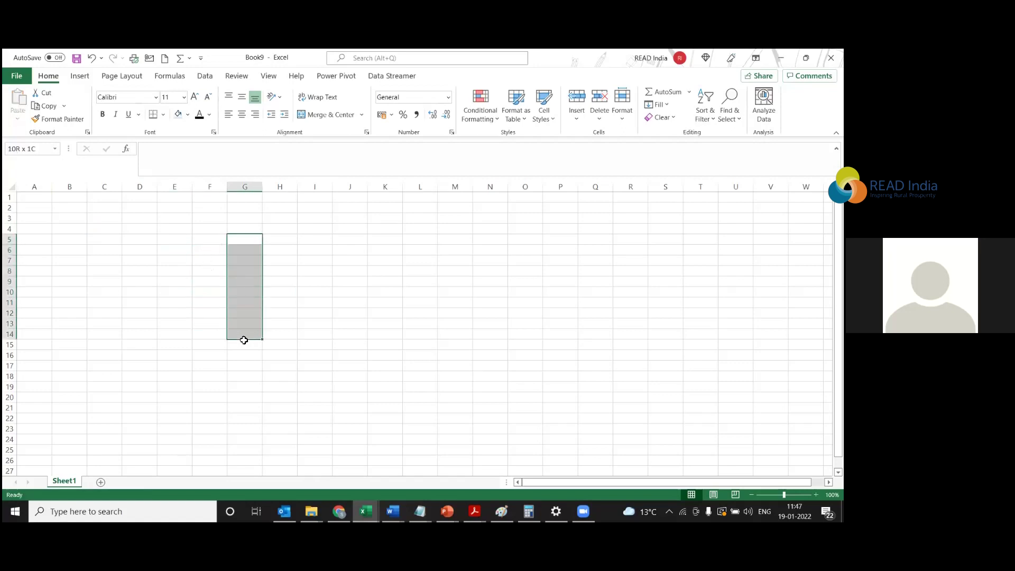
left_click(238, 272)
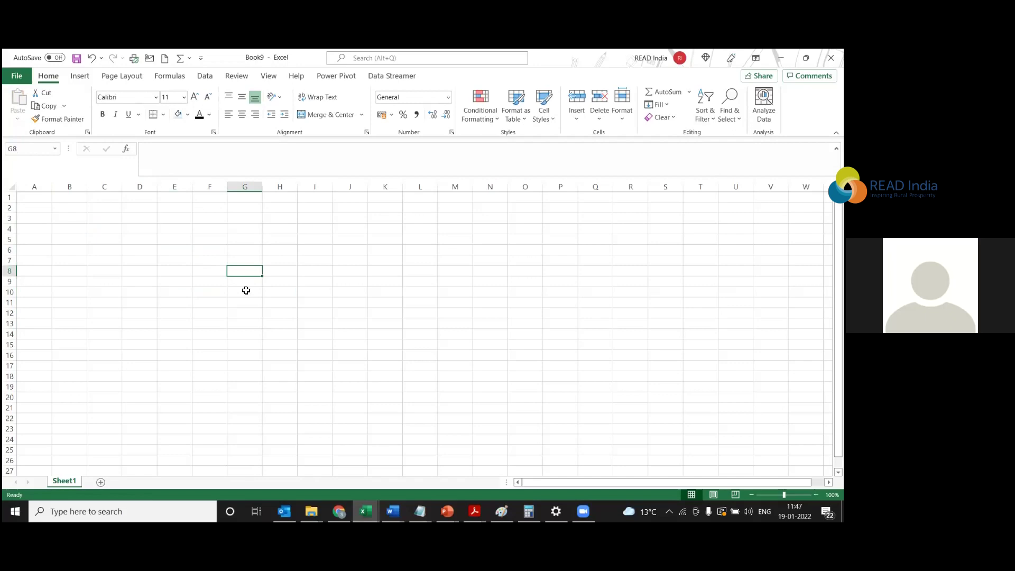
left_click(256, 277)
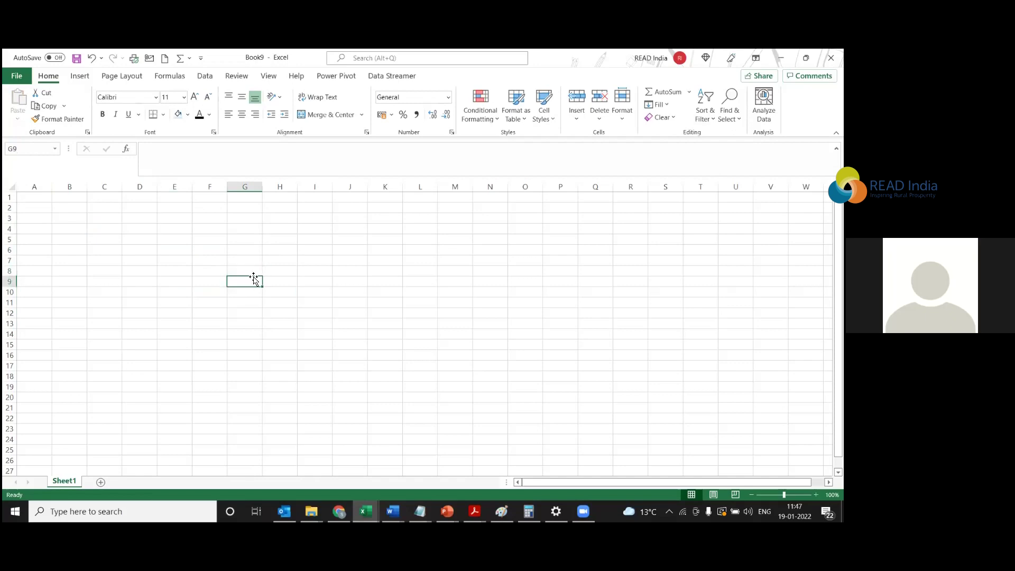
left_click_drag(256, 270, 247, 323)
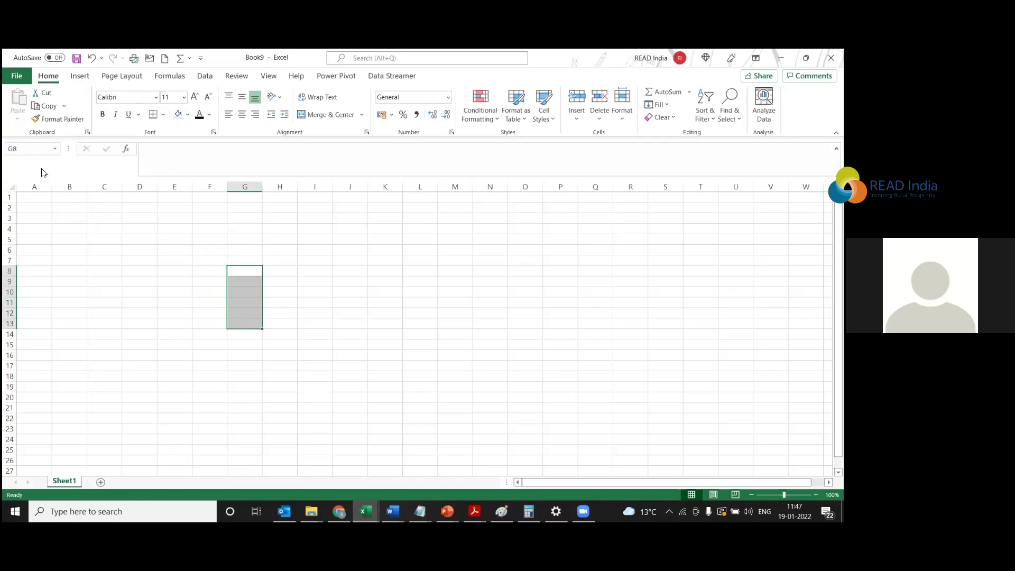
left_click_drag(238, 248, 252, 290)
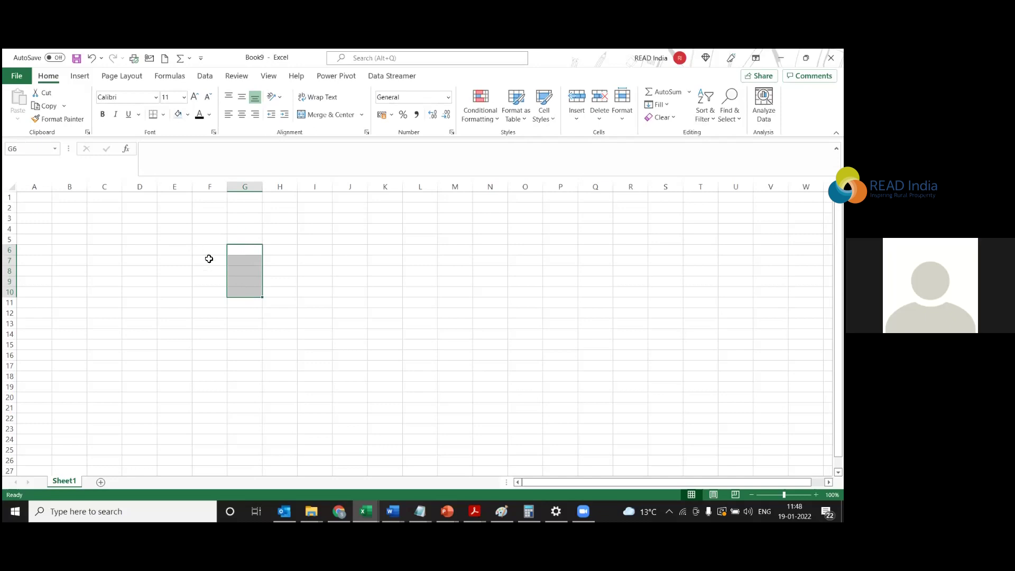
Highlight the address in the Name Box, then check the addresses of cells F10, E6 and C8.
left_click(34, 151)
left_click(36, 151)
left_click(214, 294)
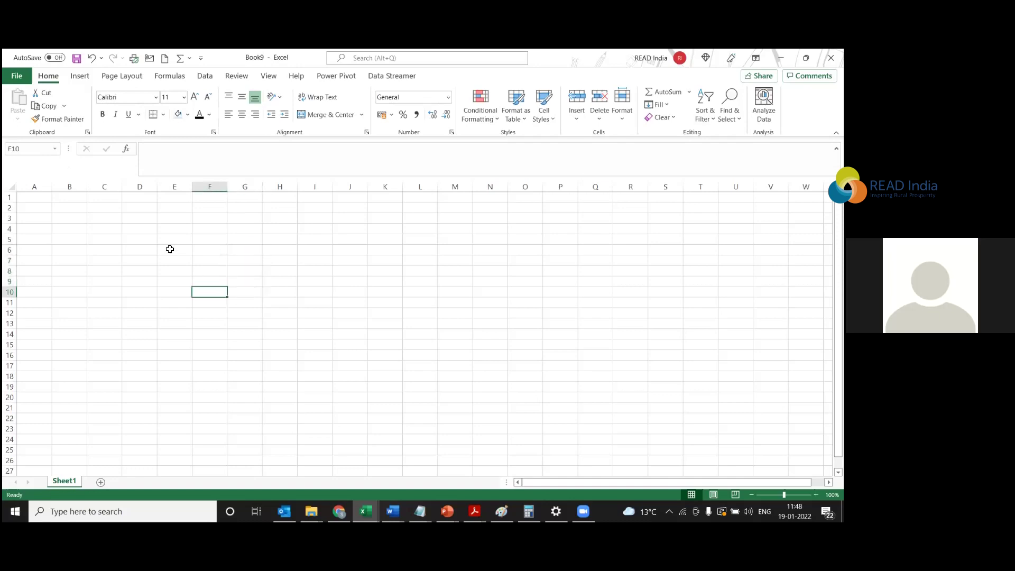
left_click(170, 249)
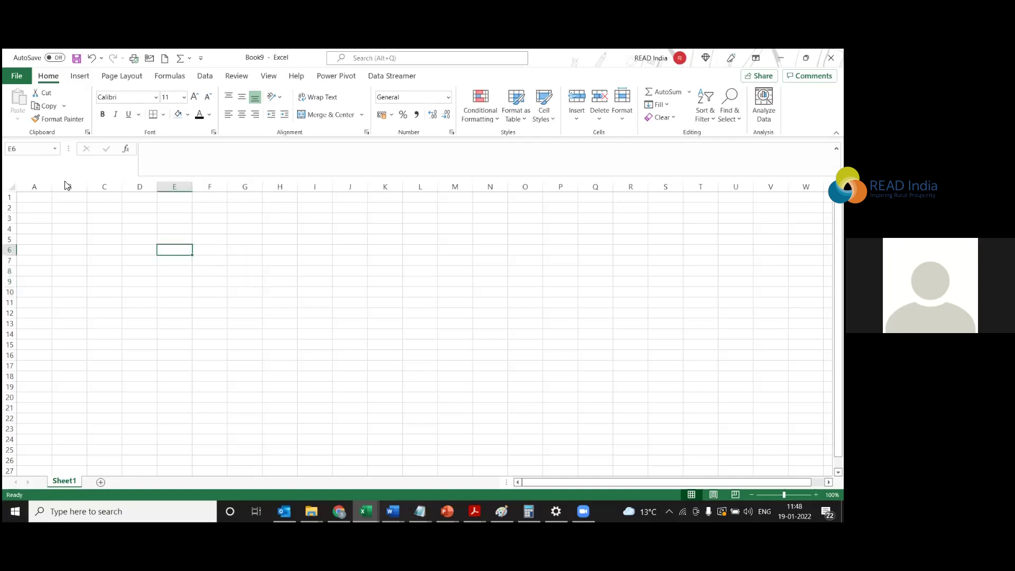
left_click(104, 270)
Select cell H7 and place the cursor in the formula bar for it, then do the same for cell F3.
left_click(279, 260)
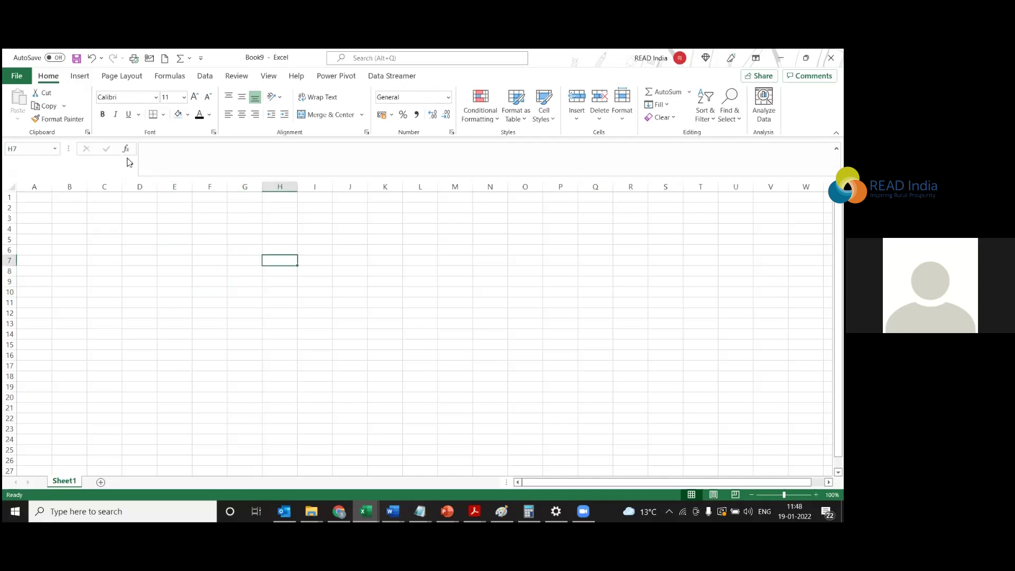
left_click(254, 153)
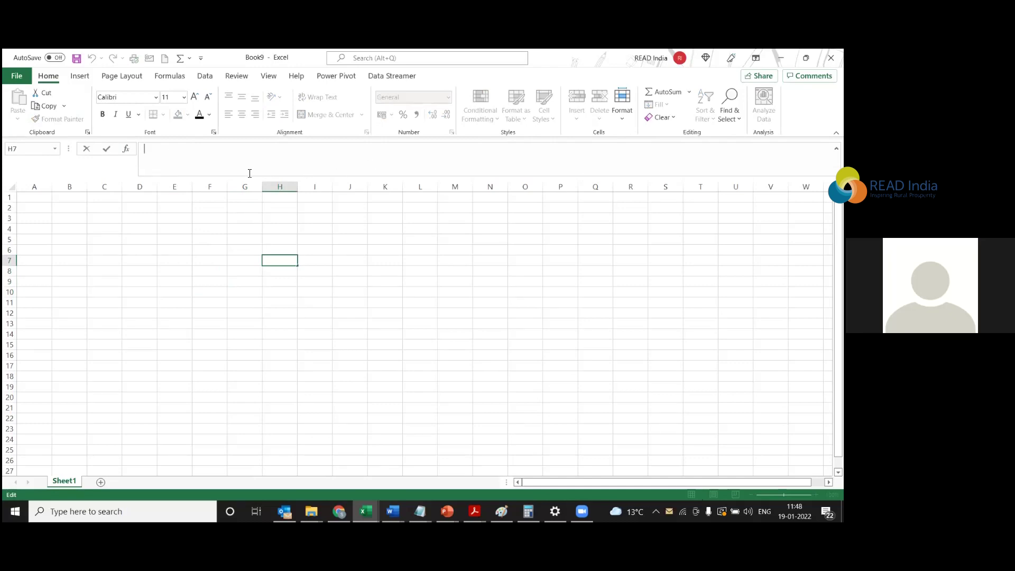
left_click(209, 218)
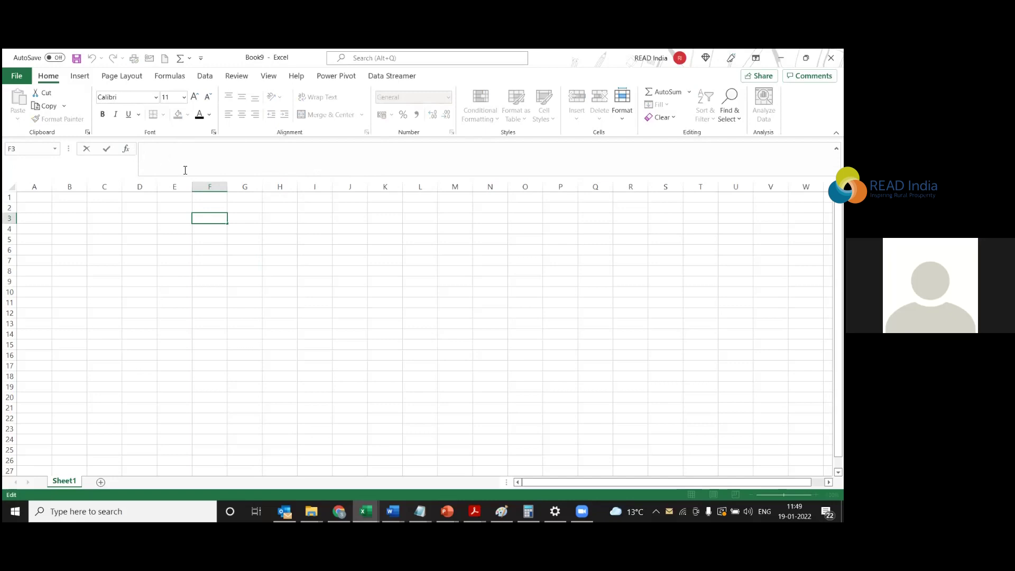
Hide the formula bar through the View display options, then show it again.
left_click(268, 77)
left_click_drag(265, 270, 257, 270)
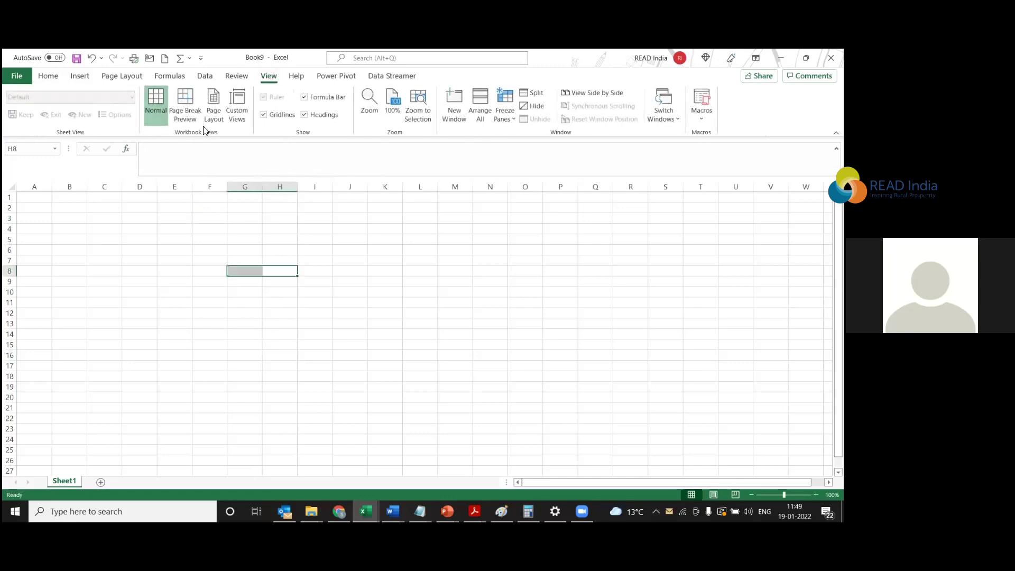
left_click(176, 76)
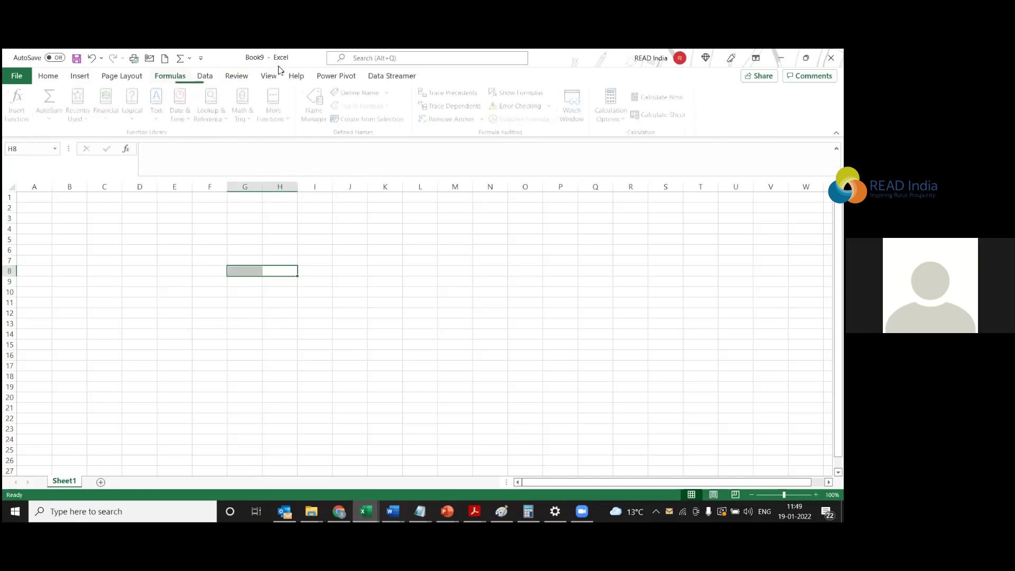
left_click(271, 80)
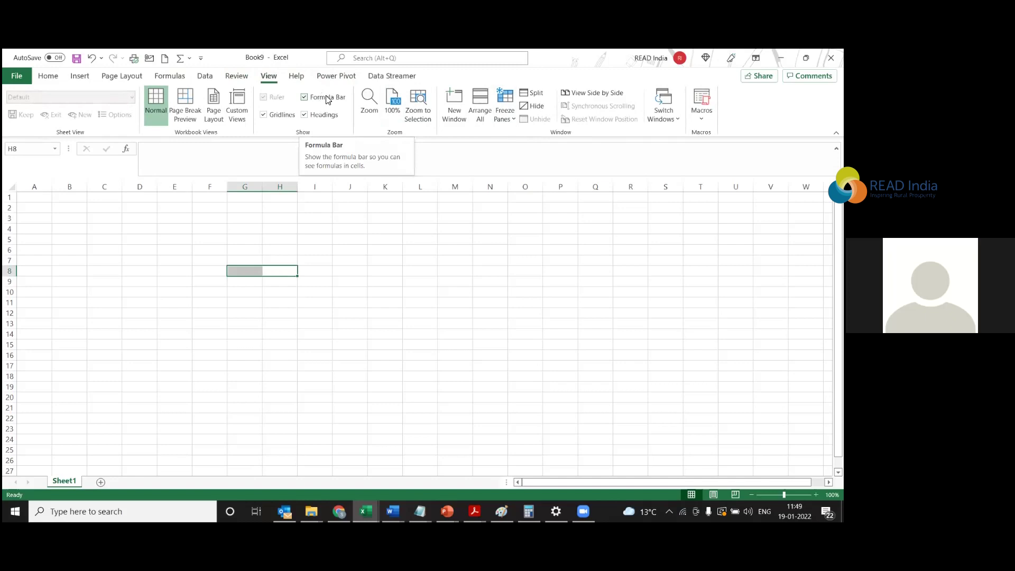
left_click(304, 97)
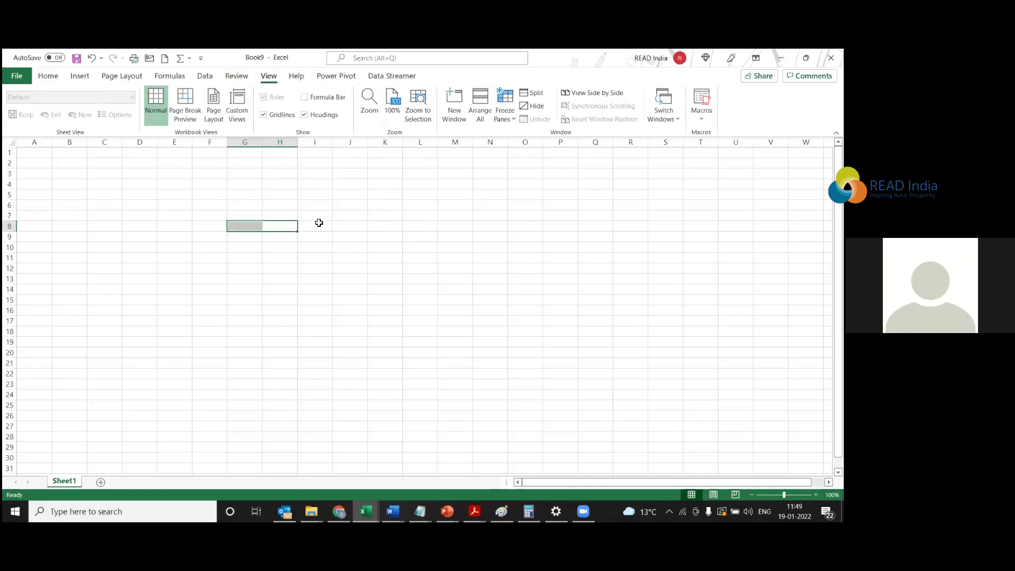
left_click(304, 97)
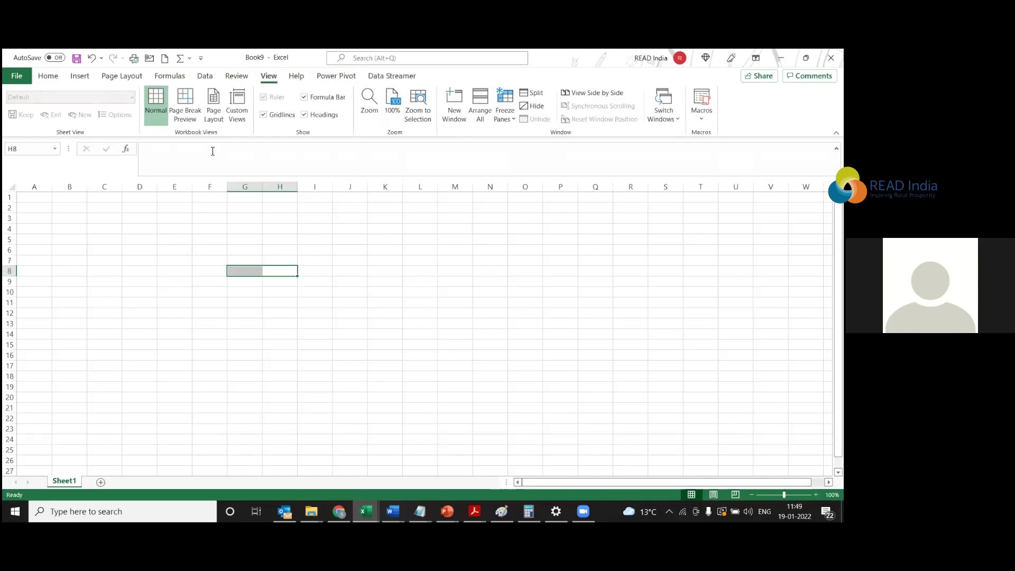
Place the cursor in the formula bar for cells H8 and C3, leaving each without an entry and selecting other cells such as D4 and I4.
left_click(212, 152)
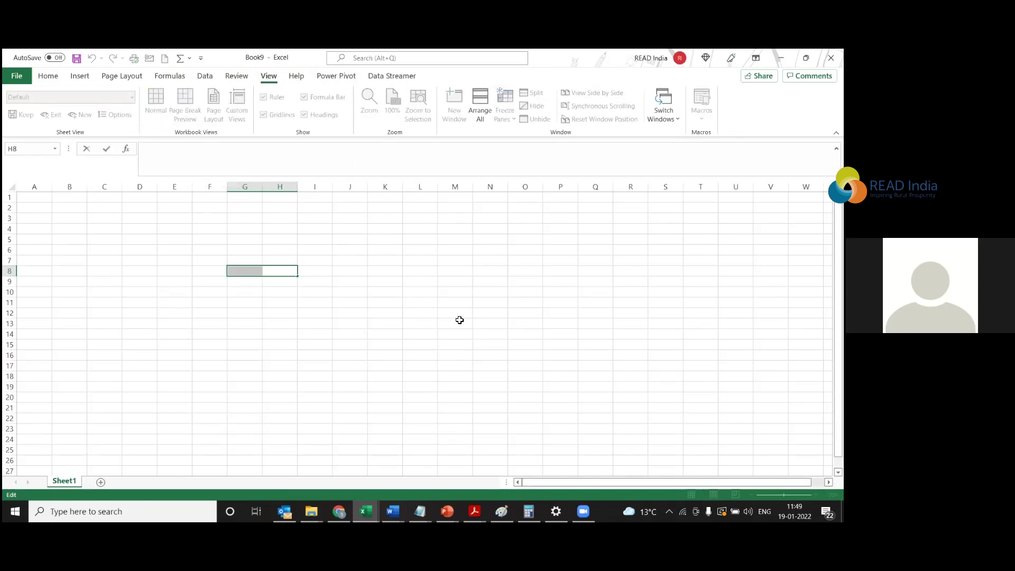
left_click(156, 273)
left_click(145, 226)
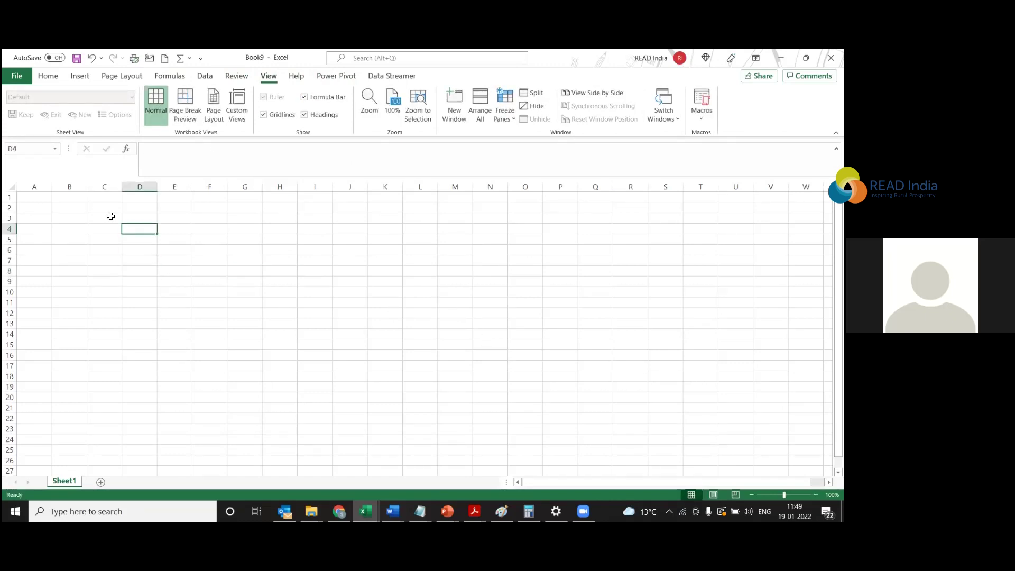
left_click(109, 215)
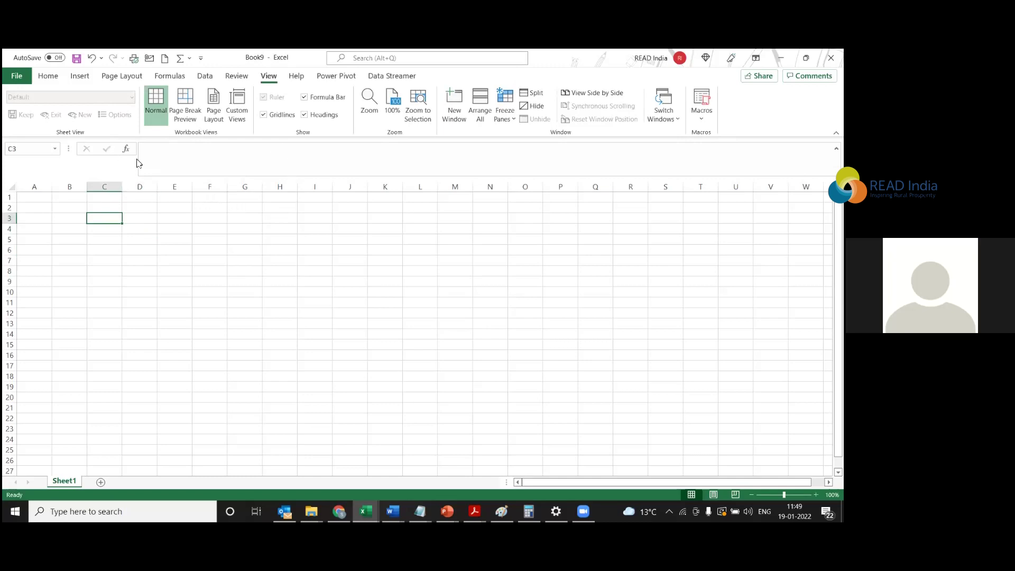
left_click(177, 153)
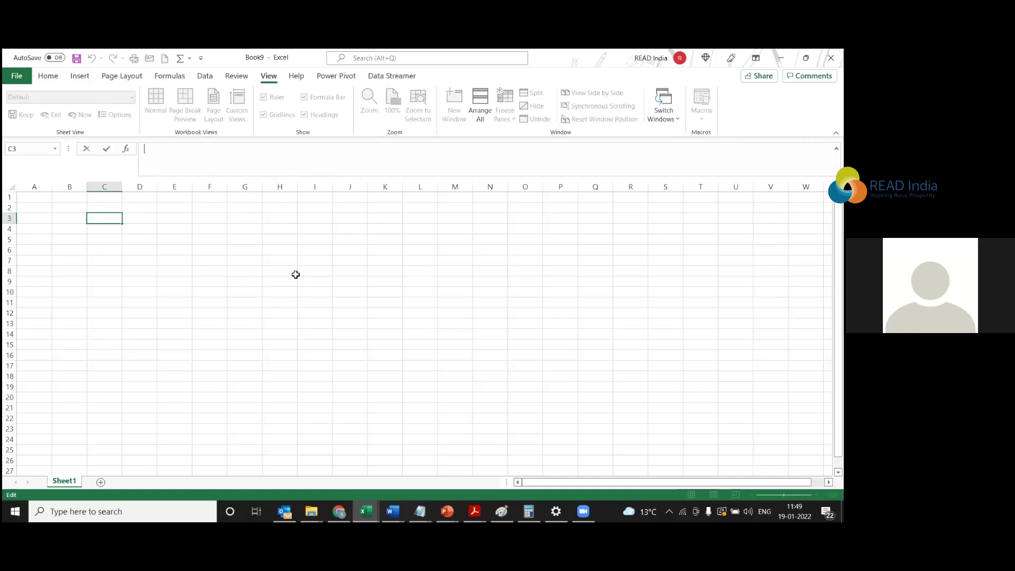
left_click(296, 274)
left_click(346, 235)
left_click(311, 227)
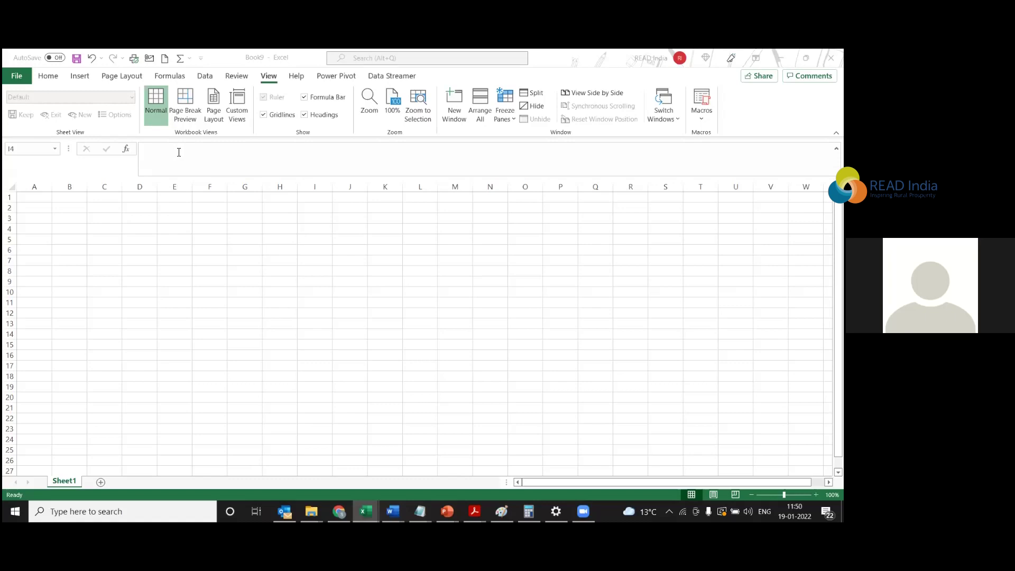
Select the worksheet block A1:AB21 to point out the cell area, then return to cell D3.
left_click(29, 198)
left_click_drag(29, 198, 620, 408)
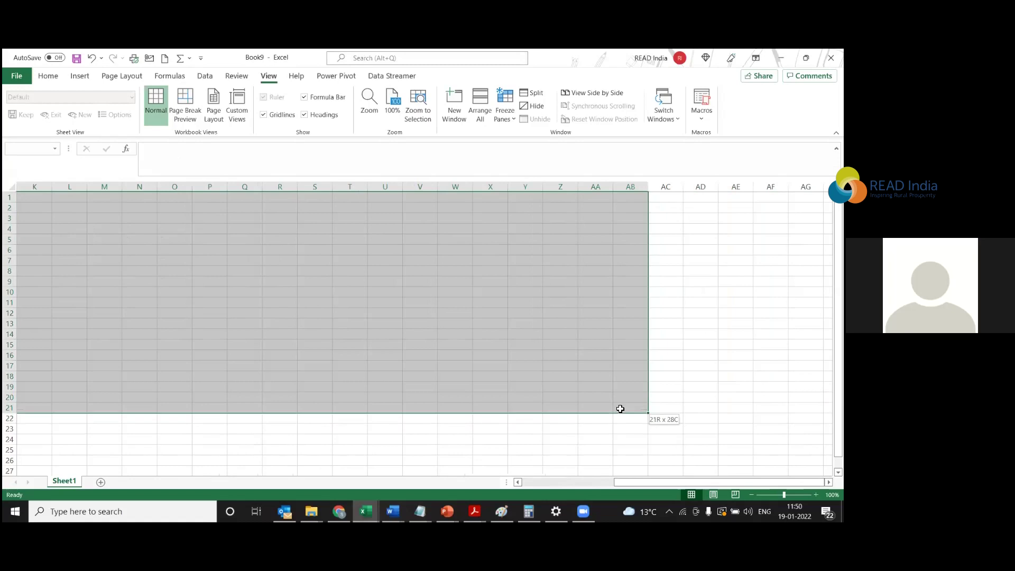
left_click_drag(734, 482, 642, 482)
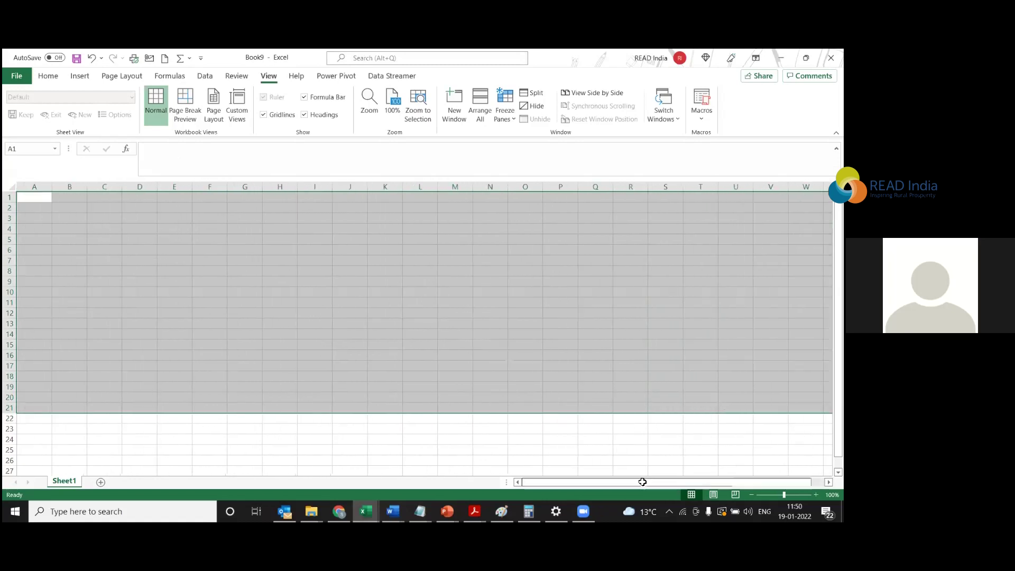
left_click(155, 220)
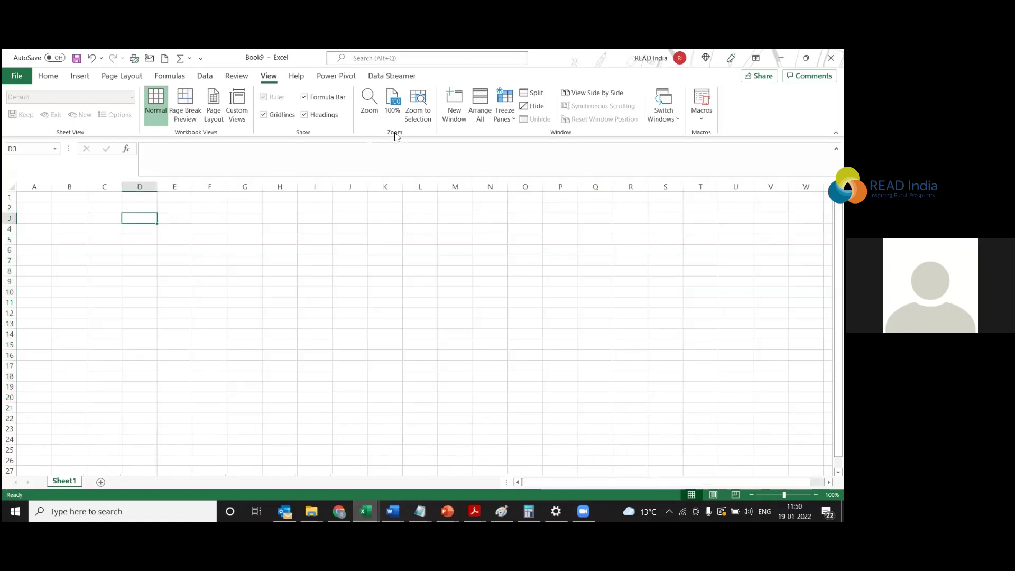
Toggle the sheet's gridlines off and back on, then select cell E5.
left_click(281, 120)
left_click(281, 120)
left_click(175, 241)
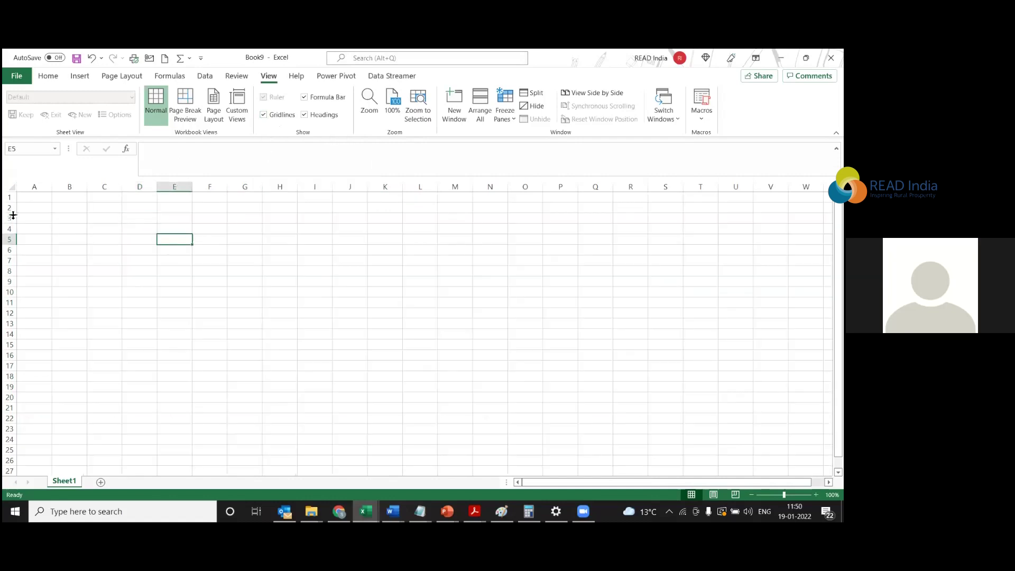
Select individual cells across the sheet, such as A1, I12, N7 and B2, plus the pair H6:H7, to demonstrate what a cell is.
left_click(27, 200)
left_click(315, 313)
left_click(109, 249)
left_click(490, 261)
left_click(383, 303)
left_click(204, 238)
left_click(135, 220)
left_click(69, 208)
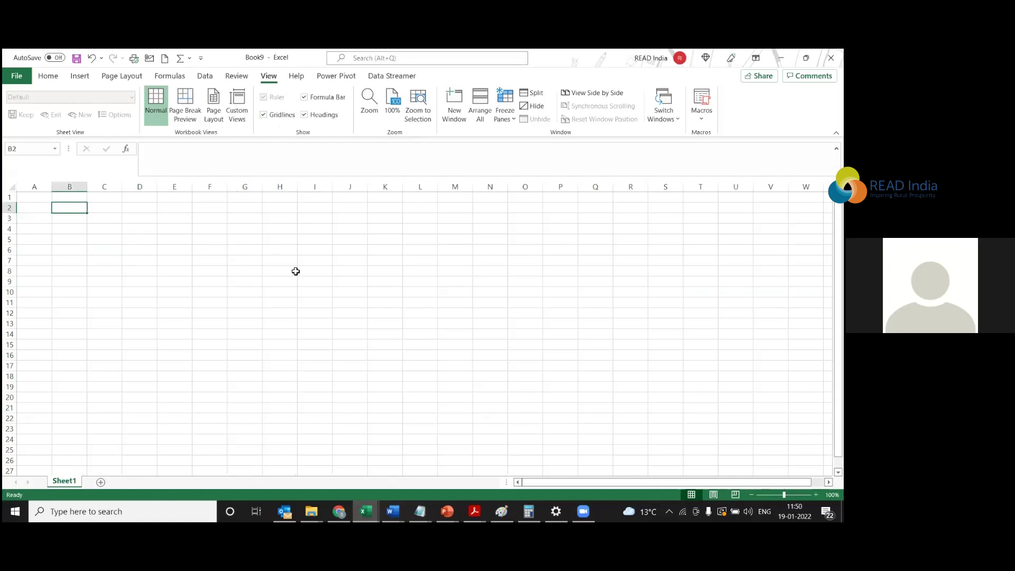
left_click(209, 280)
left_click(140, 218)
left_click(140, 281)
left_click_drag(280, 260, 280, 249)
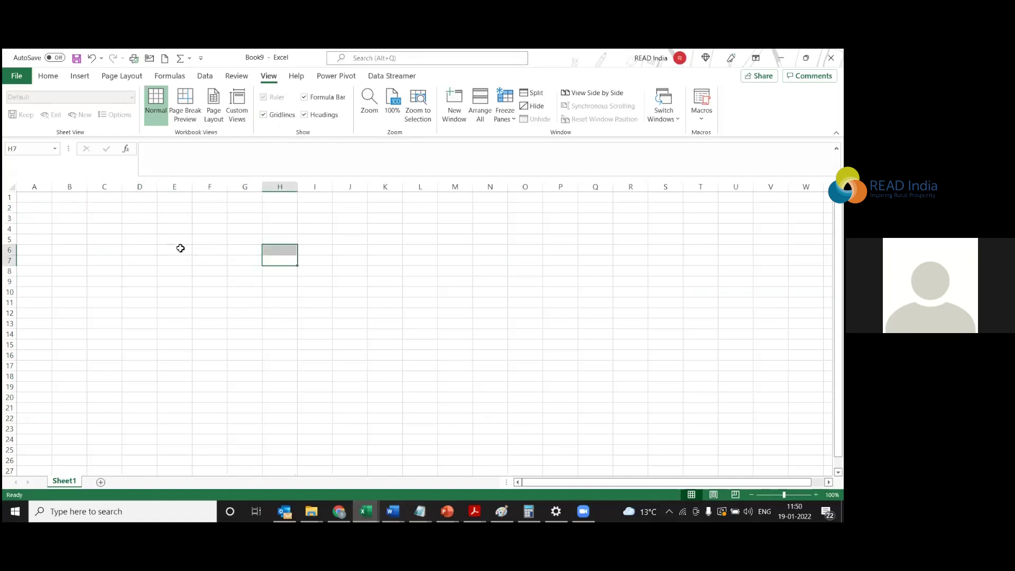
left_click(126, 220)
Select the block A1:S18 and another large block starting at A1, then select cells E18 and J14.
left_click_drag(32, 197, 648, 376)
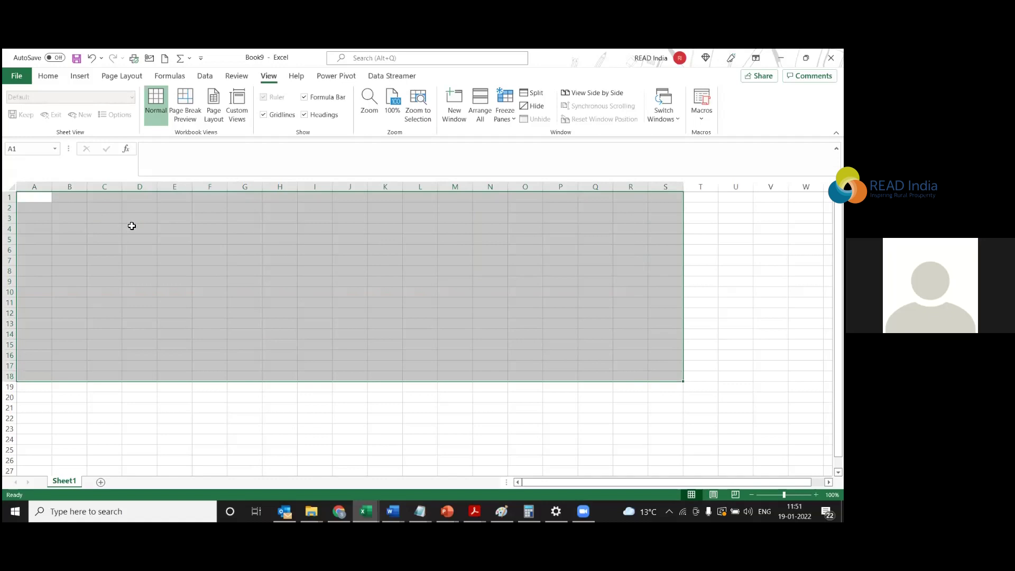
left_click(61, 230)
left_click_drag(41, 199, 617, 423)
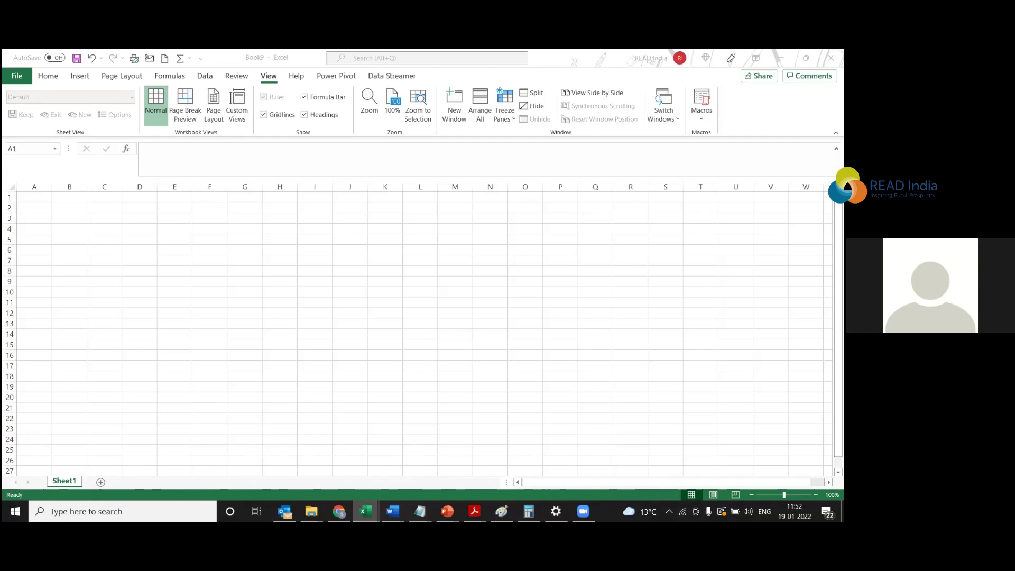
left_click(164, 376)
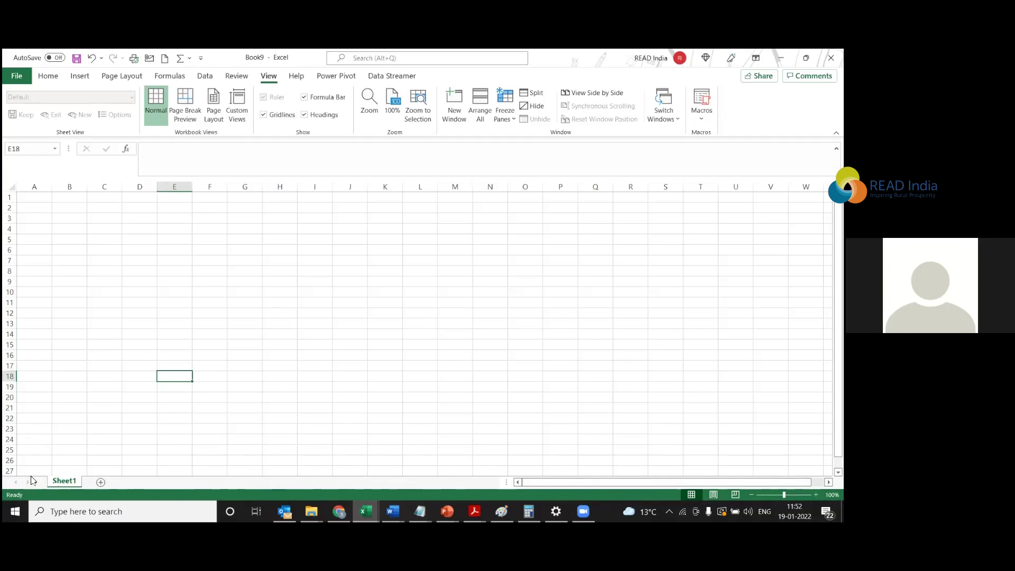
left_click(349, 333)
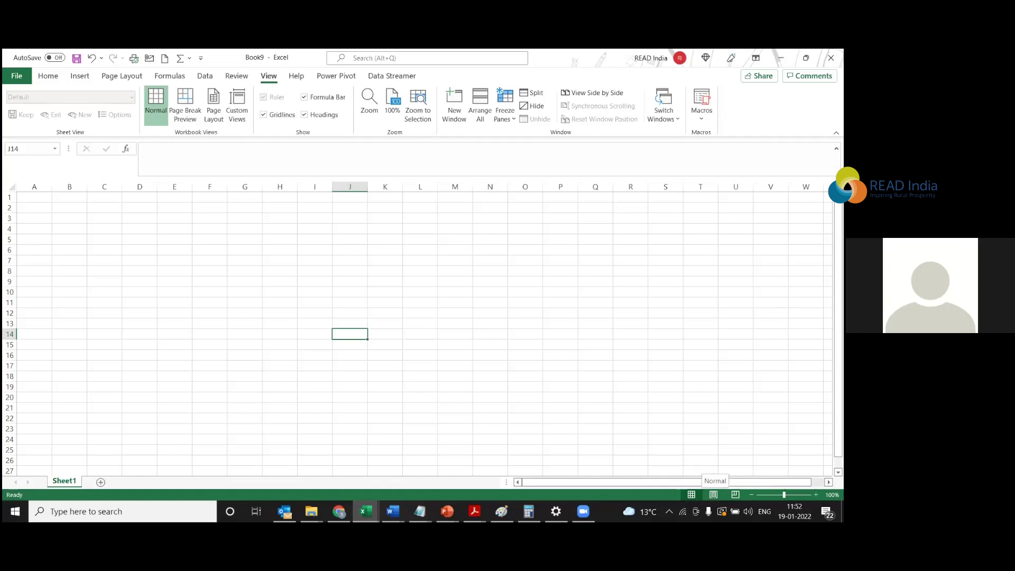
View the sheet in Page Layout and look over its pages, then in Page Break Preview, and return to Normal view.
left_click(713, 494)
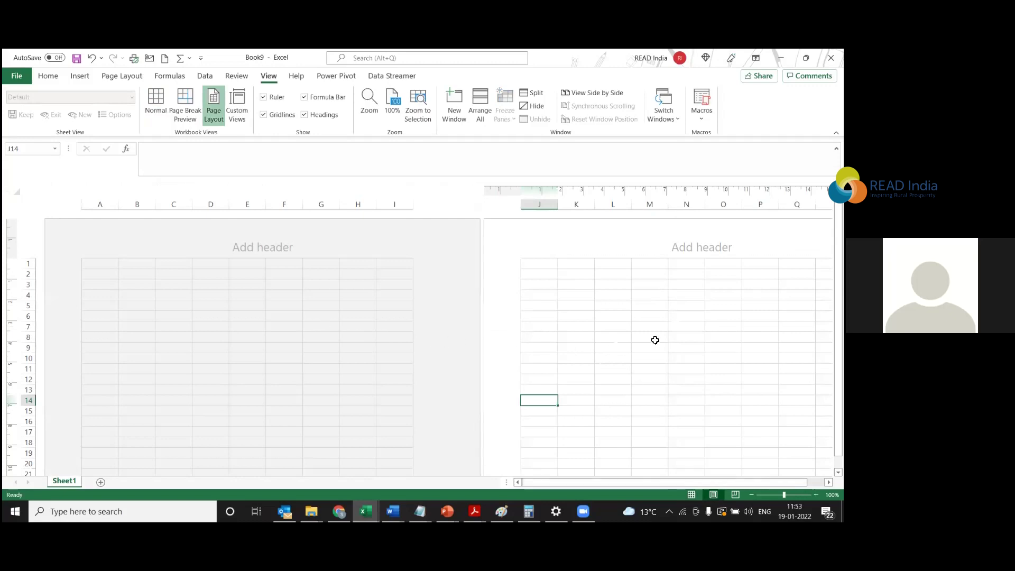
left_click(245, 326)
left_click(611, 347)
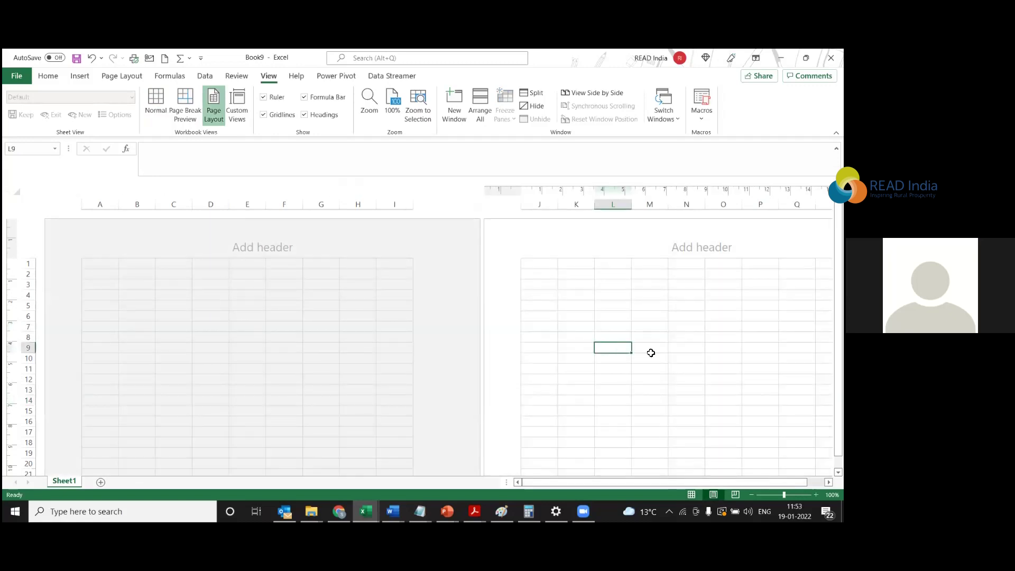
scroll(623, 390, "down", 2)
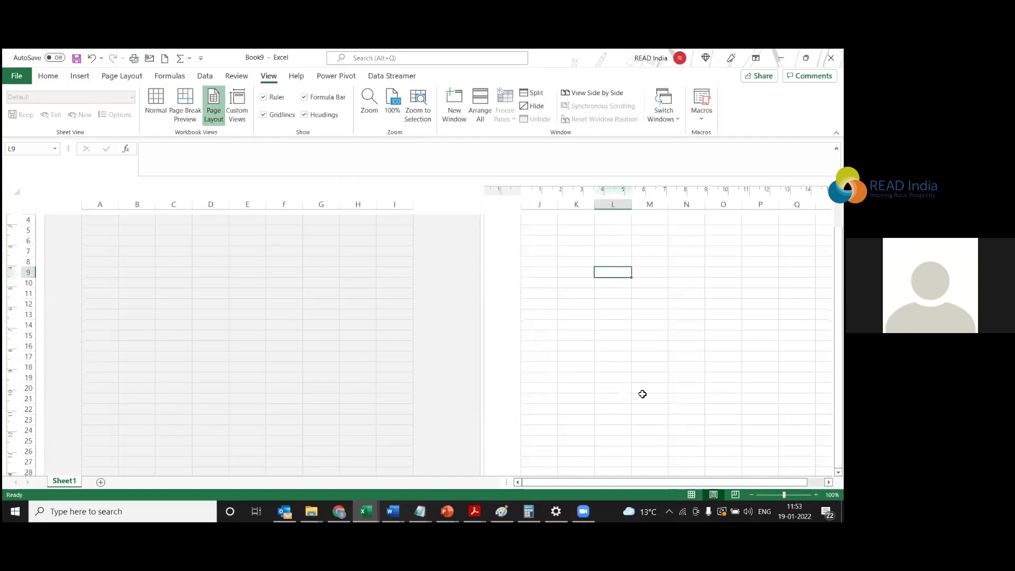
left_click(735, 495)
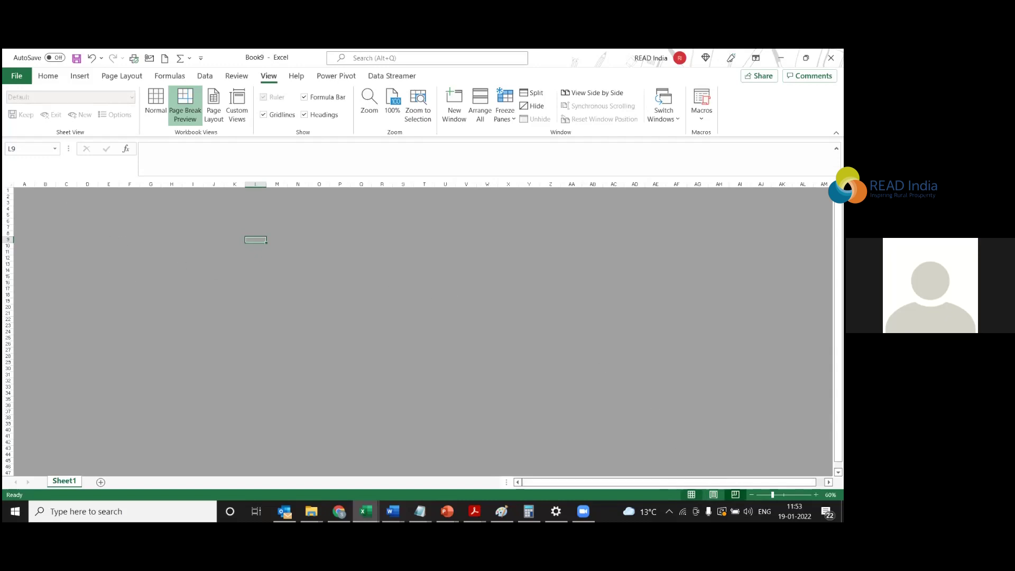
left_click(691, 494)
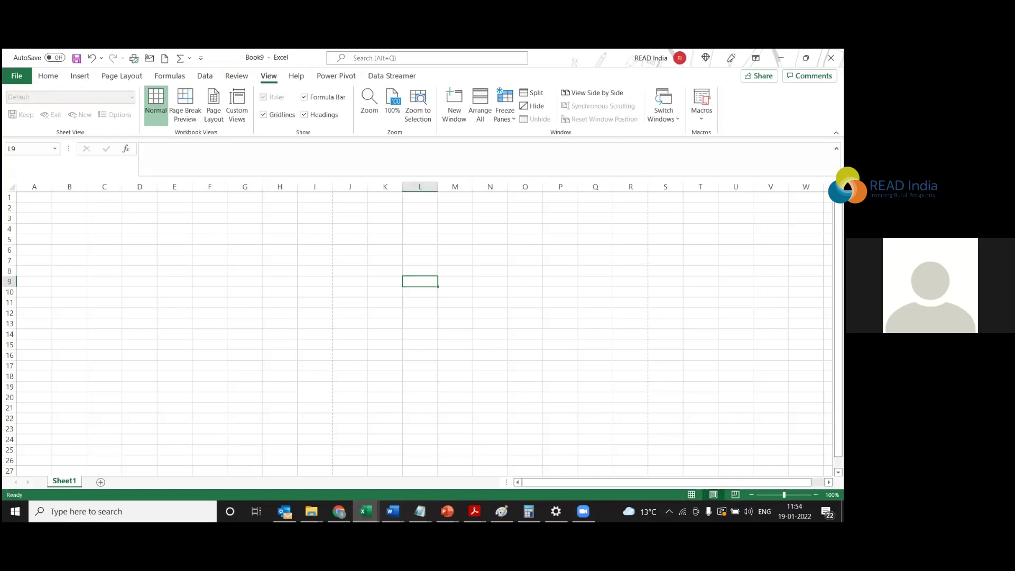
Switch the sheet to Page Layout, then to Page Break Preview, and back to Normal view.
left_click(713, 494)
left_click(735, 494)
left_click(691, 494)
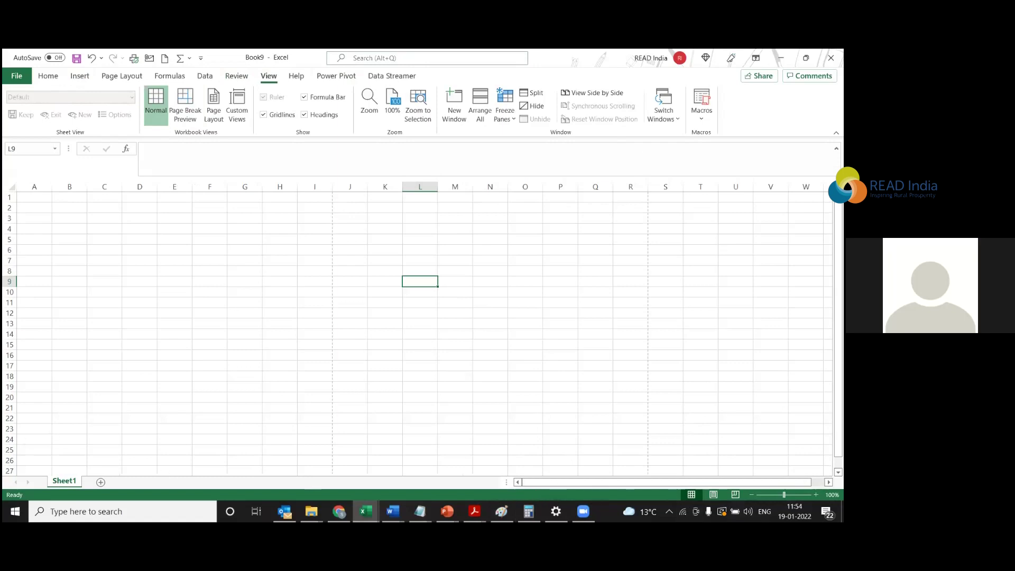
Zoom the worksheet out to 70% and bring it back to 100%.
left_click(751, 494)
left_click(751, 494)
left_click(751, 495)
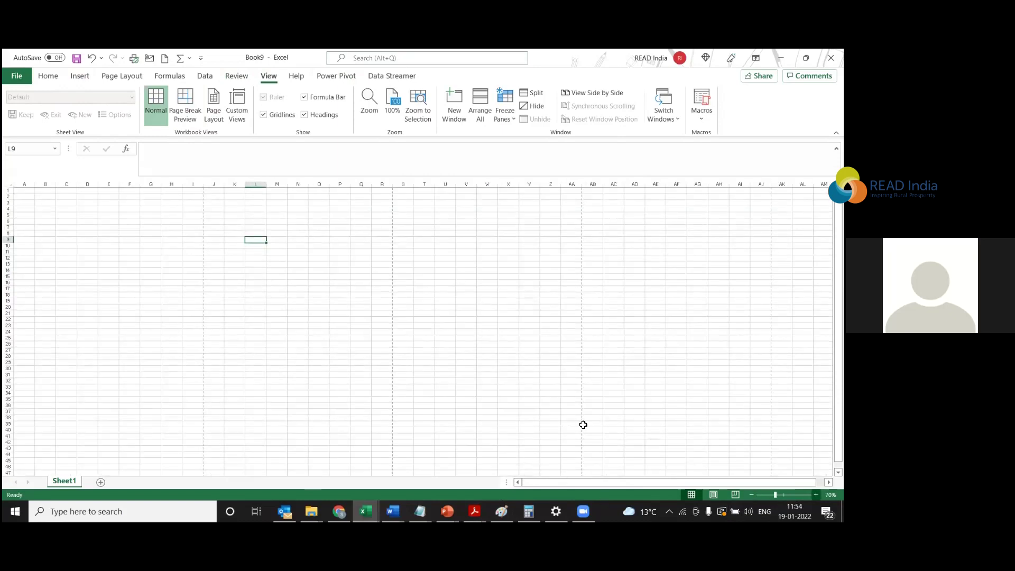
scroll(555, 424, "up", 1, "ctrl")
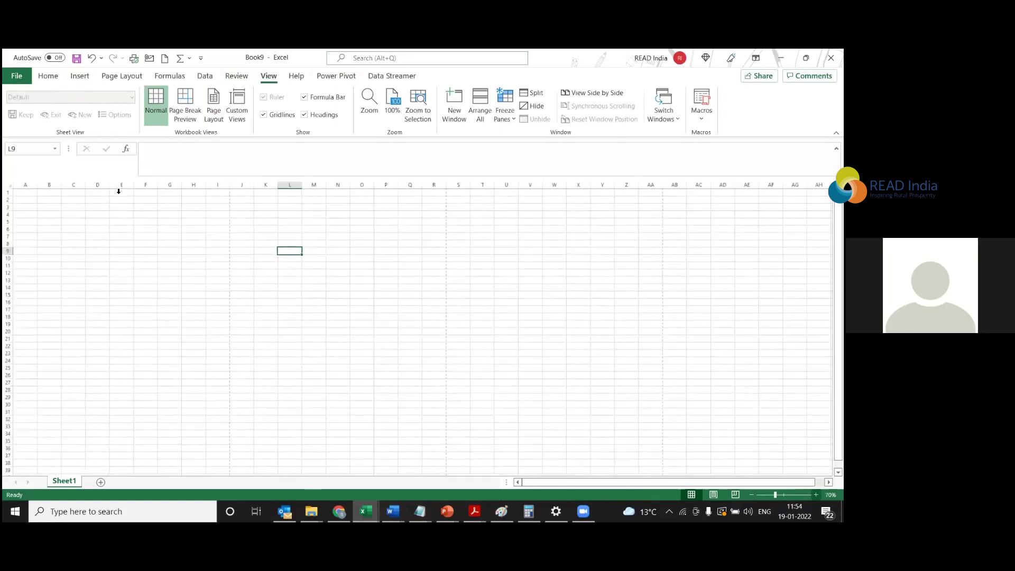
scroll(118, 192, "up", 3, "ctrl")
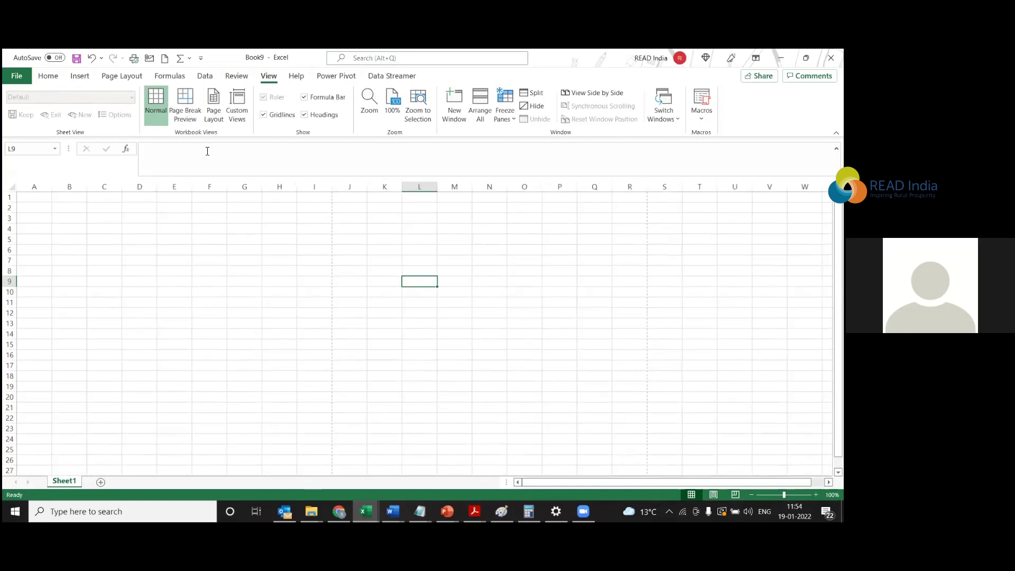
Select the block B8:S22, then cell K14, and highlight its reference in the Name Box.
left_click_drag(70, 271, 665, 417)
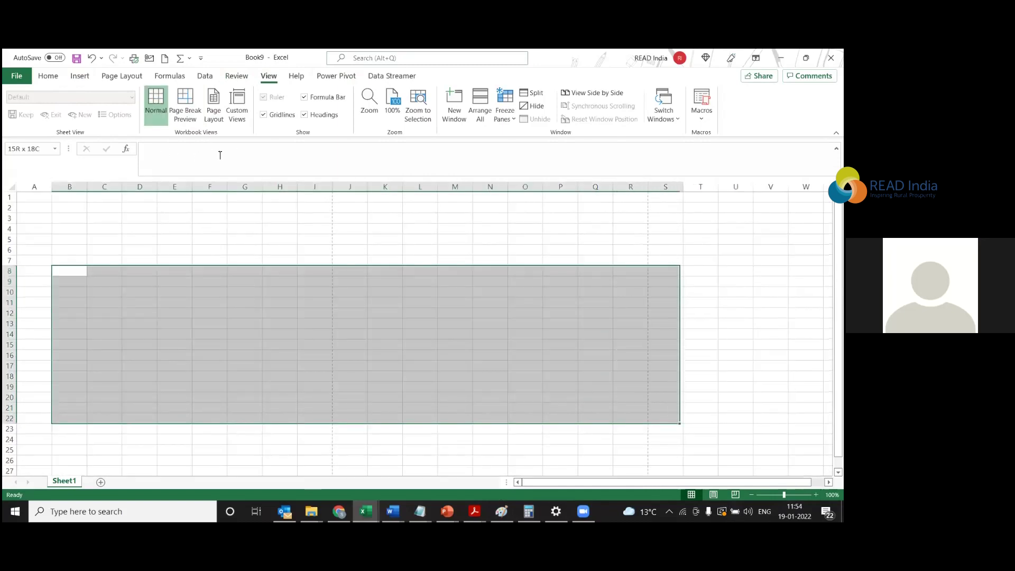
key("F2")
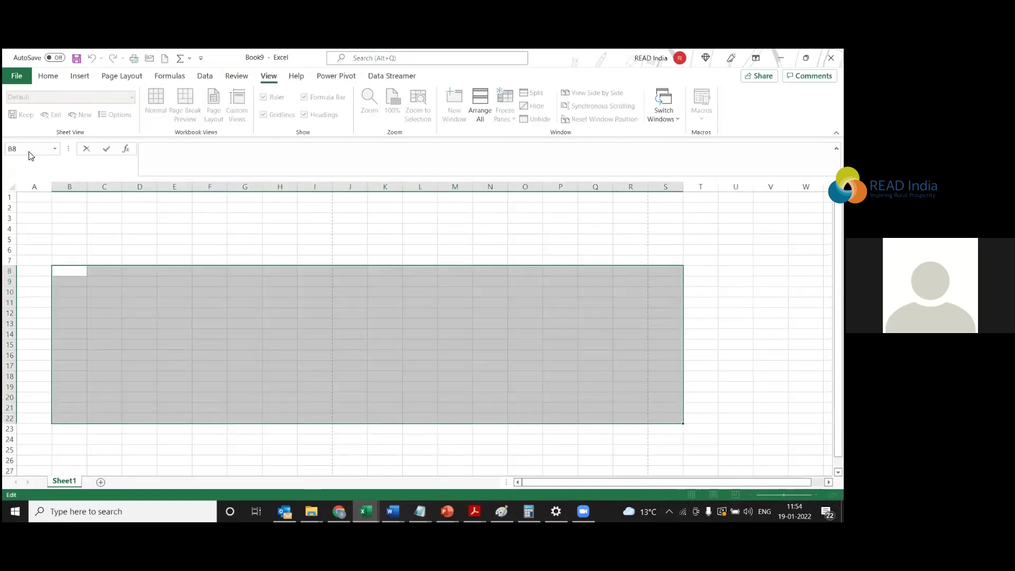
left_click(369, 337)
left_click(46, 149)
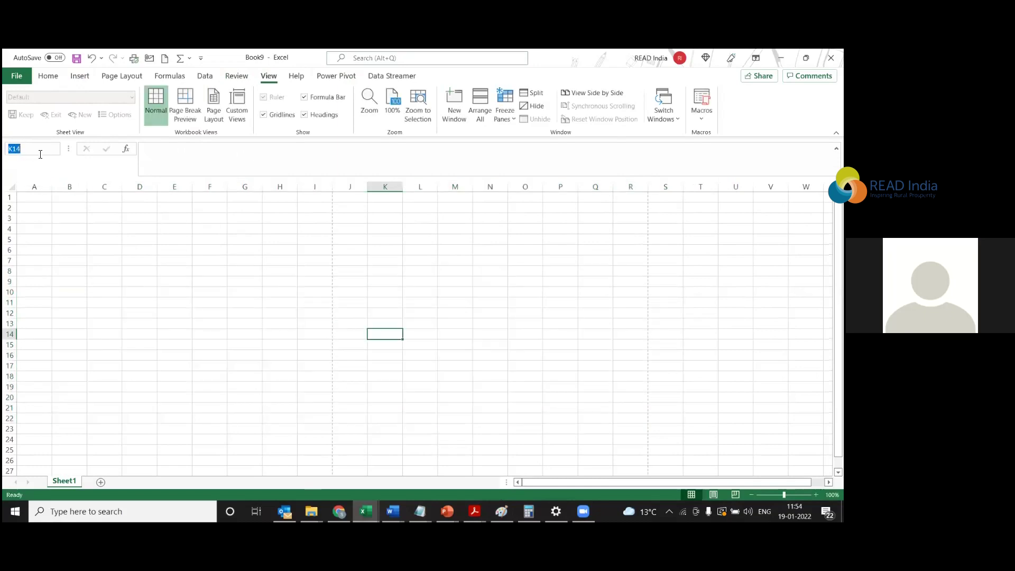
Select the block D8:H18, cell F15, the ranges F11:H11 and F11:I11, and finally cell K10 to compare their references.
left_click_drag(125, 269, 280, 376)
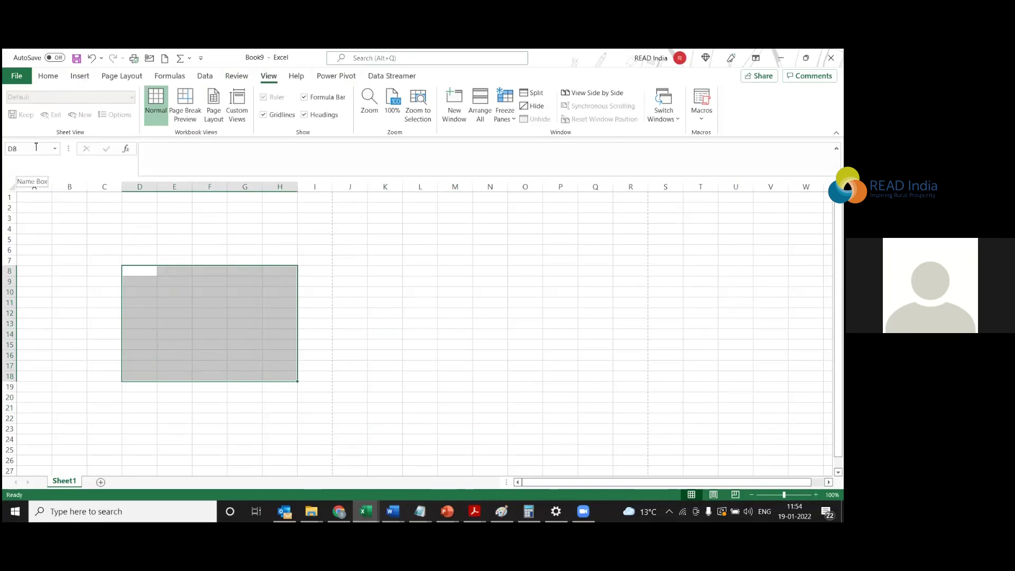
left_click(219, 343)
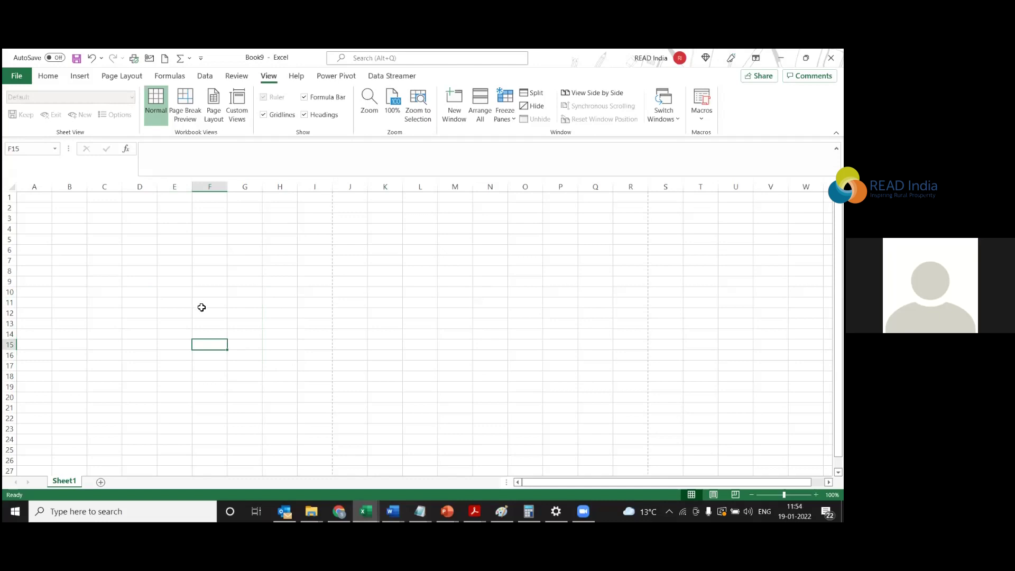
left_click_drag(206, 301, 287, 305)
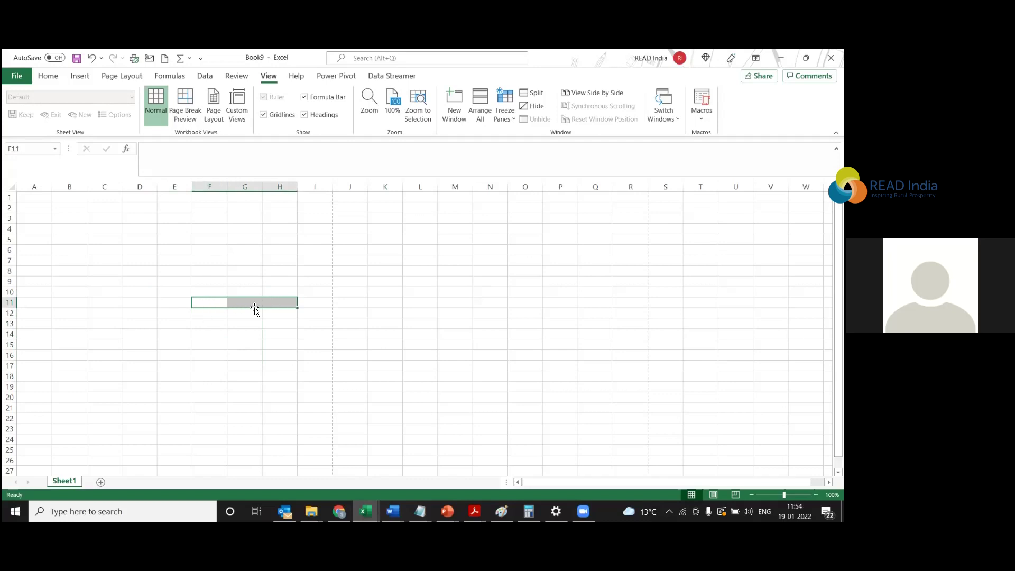
left_click(27, 148)
left_click_drag(204, 301, 302, 307)
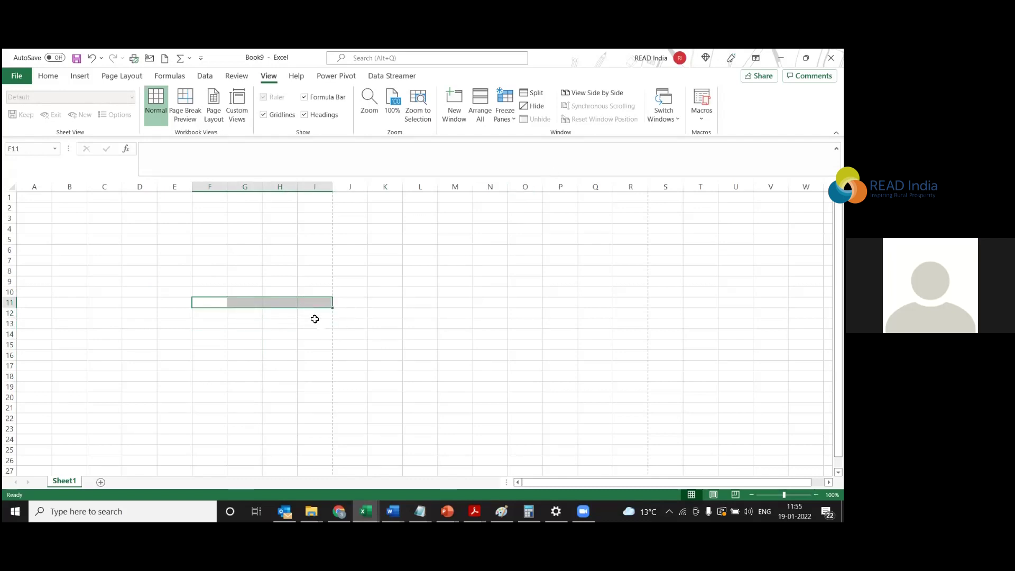
left_click_drag(278, 307, 224, 285)
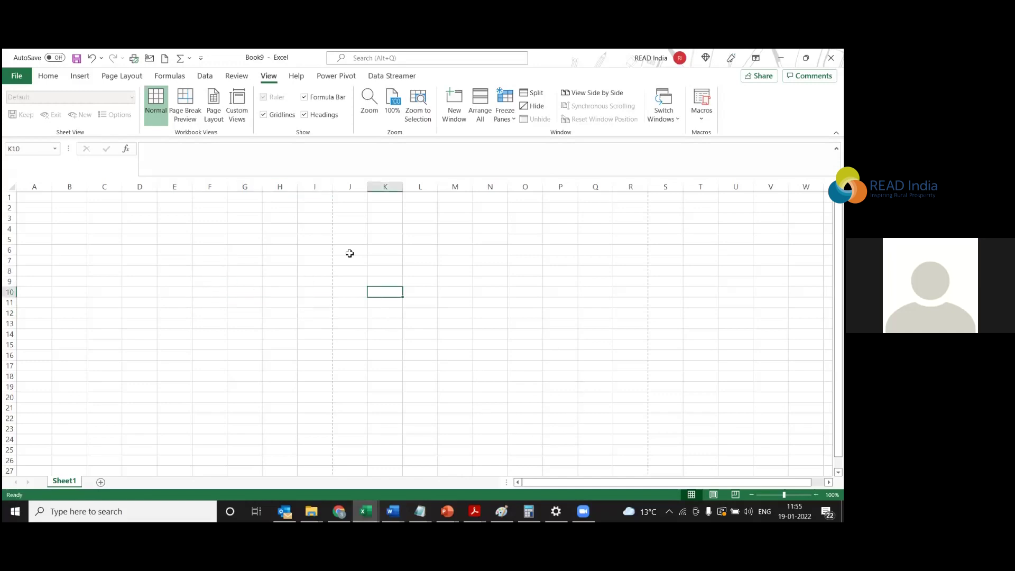
key("ctrl+n")
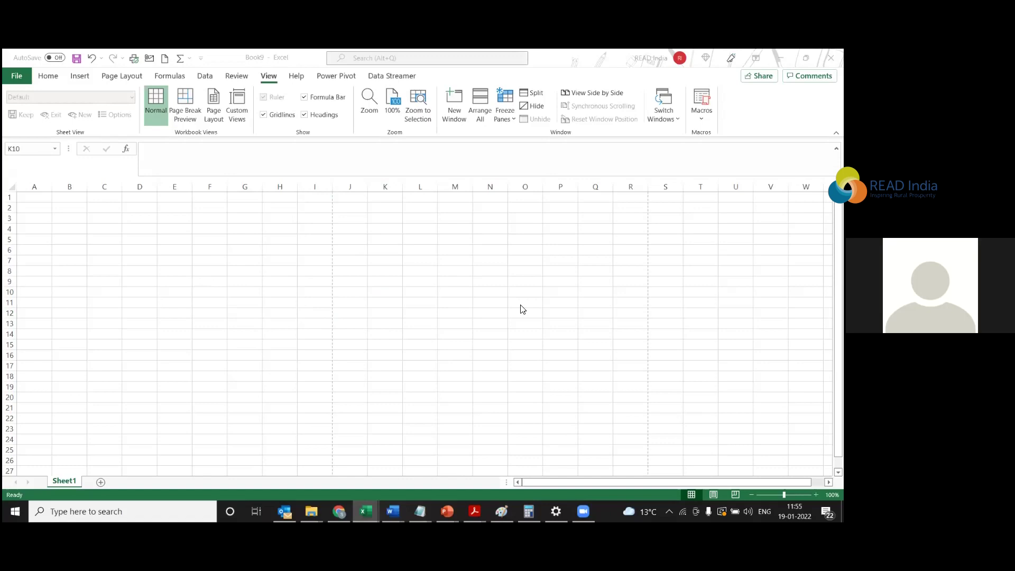
key("alt+Tab")
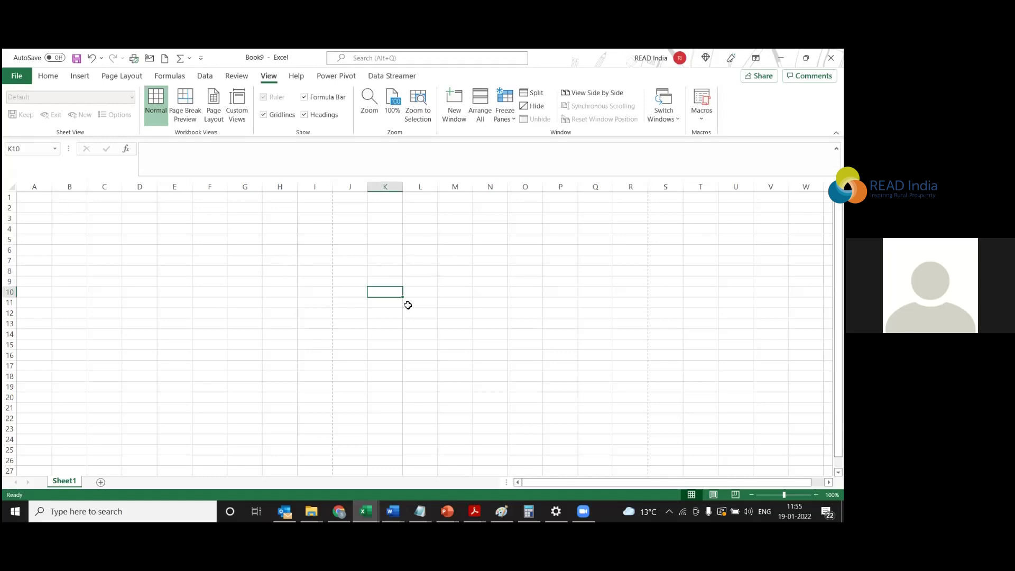
Select individual cells one after another, including B3, D4, C5, F8, C4, H16 and I5, to compare their addresses in the Name Box.
left_click(77, 215)
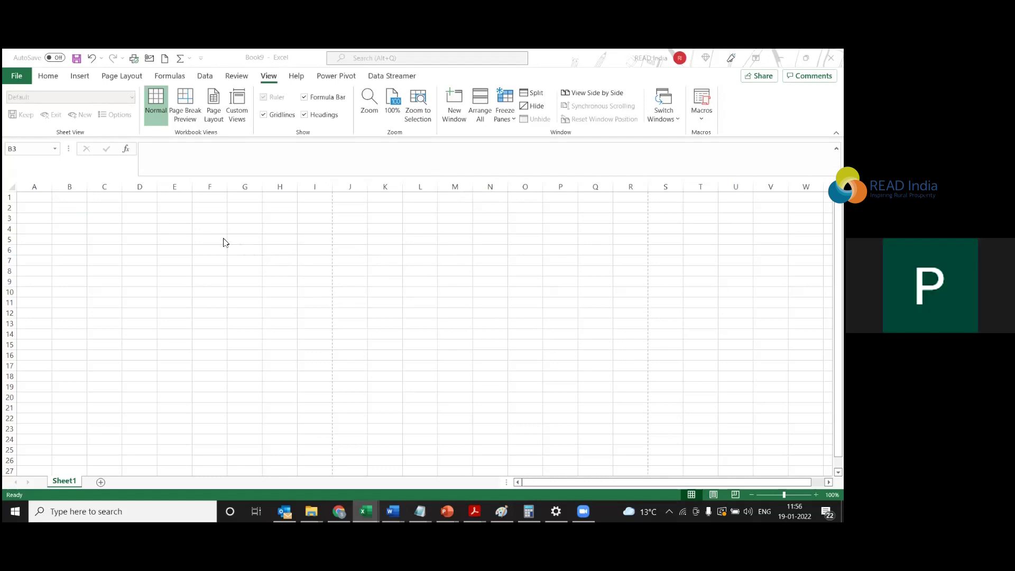
left_click(260, 241)
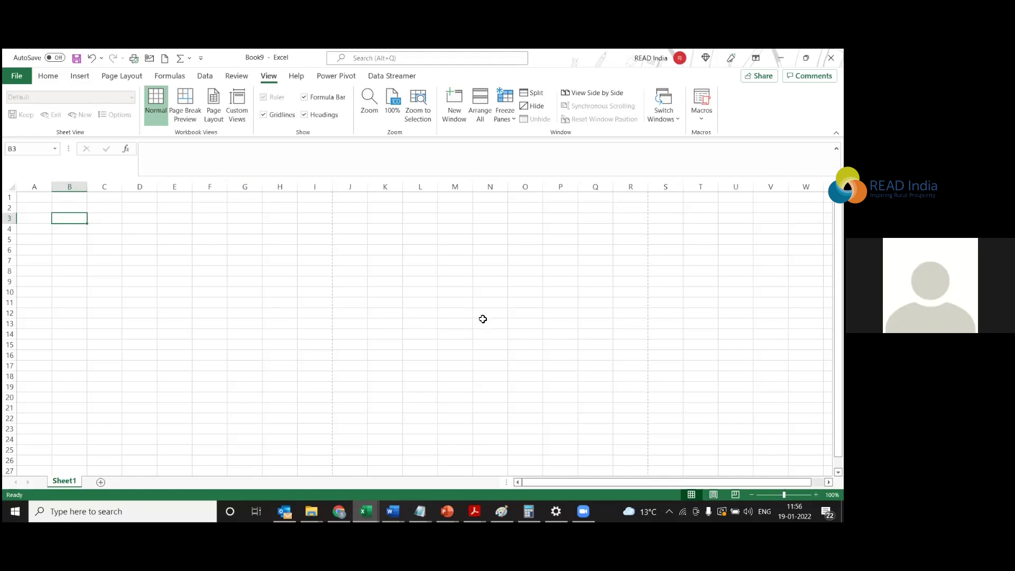
left_click(139, 233)
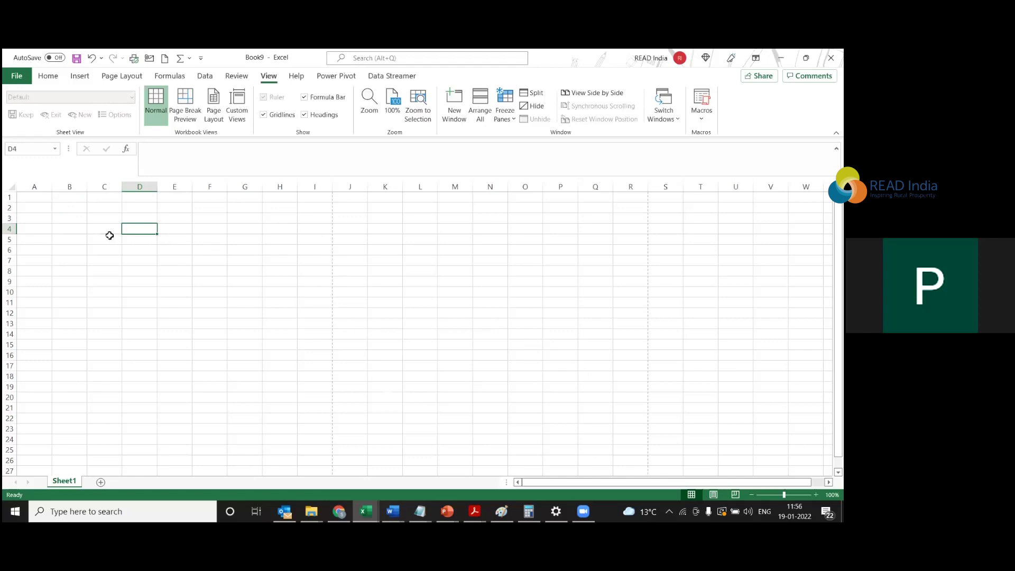
left_click(187, 236)
left_click(140, 229)
left_click(104, 240)
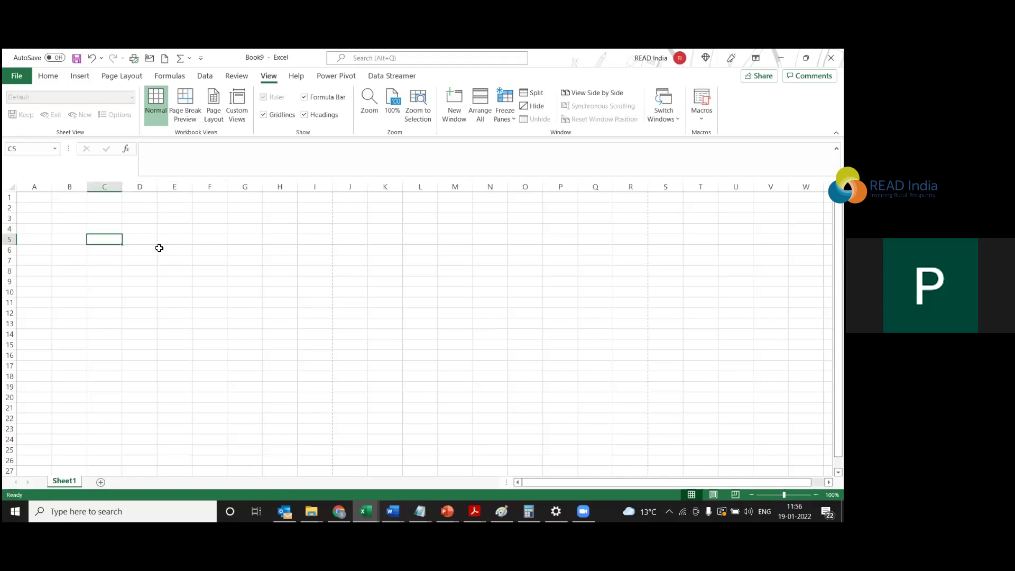
left_click(125, 227)
left_click(180, 224)
left_click(285, 278)
left_click(210, 280)
left_click(174, 279)
left_click(106, 250)
left_click(204, 271)
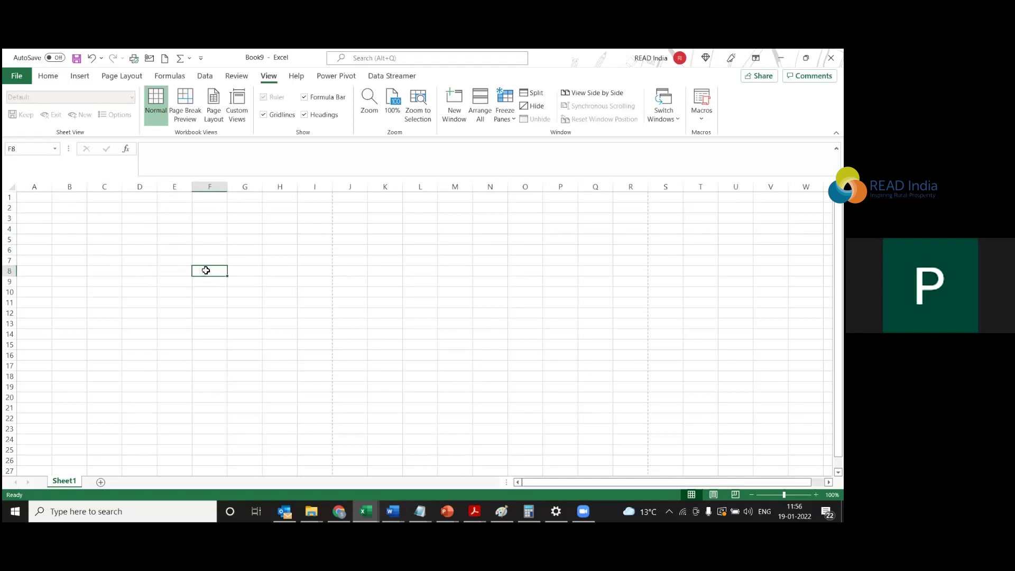
left_click(127, 258)
left_click(101, 232)
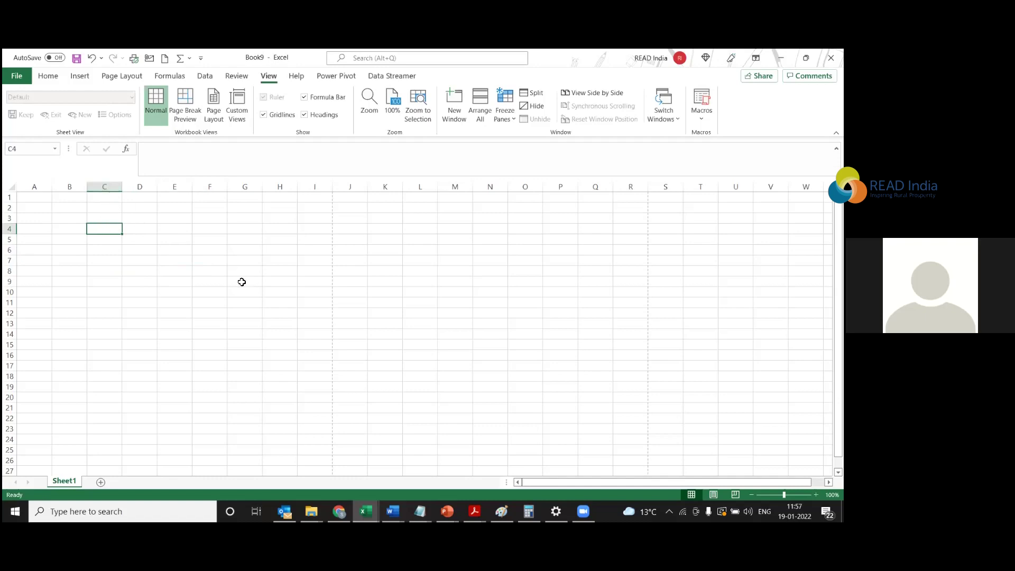
left_click(294, 354)
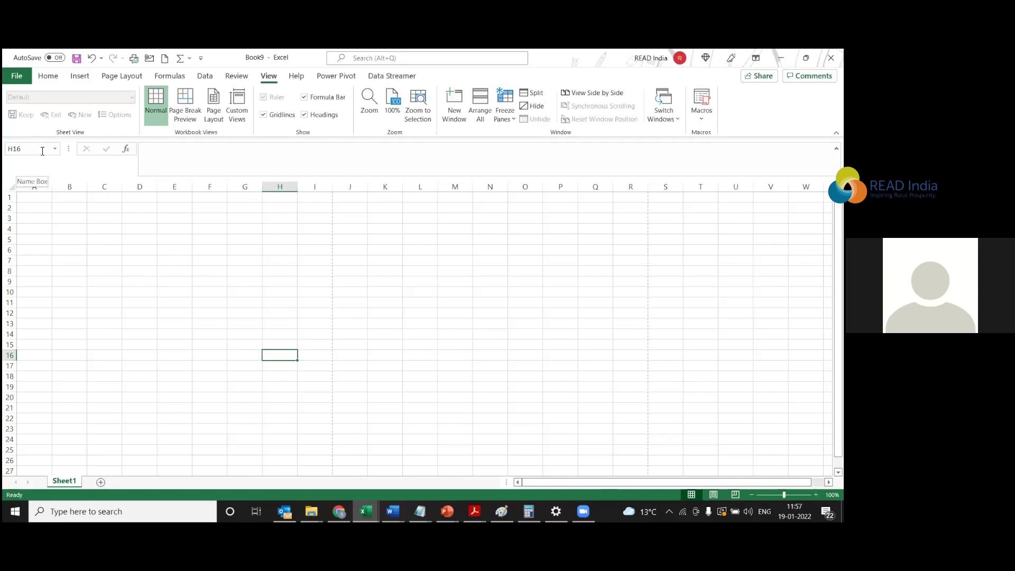
left_click(209, 291)
left_click(141, 241)
left_click(314, 239)
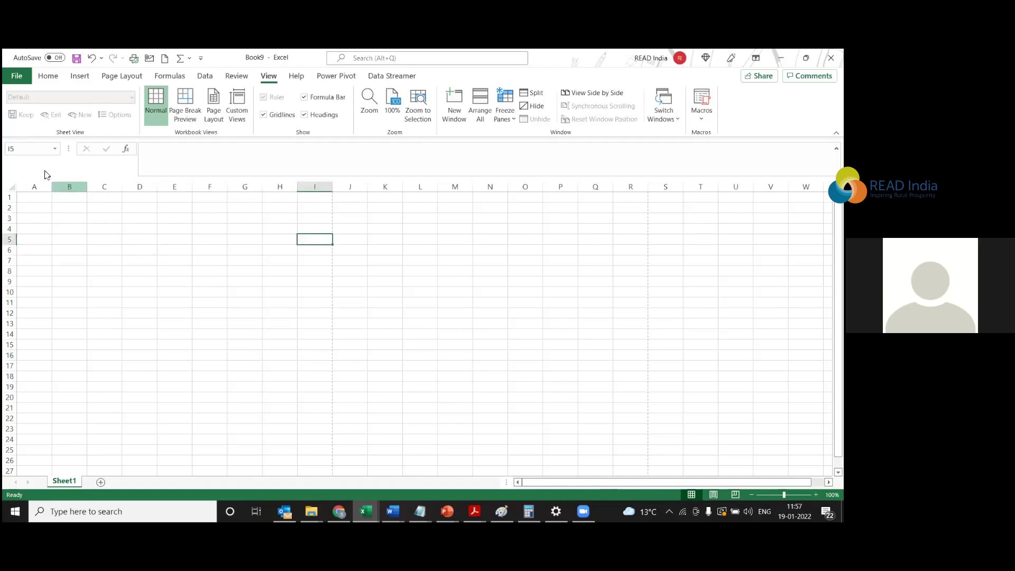
Jump to cell E4 by entering its reference in the Name Box.
left_click(25, 148)
type("E4")
key("Return")
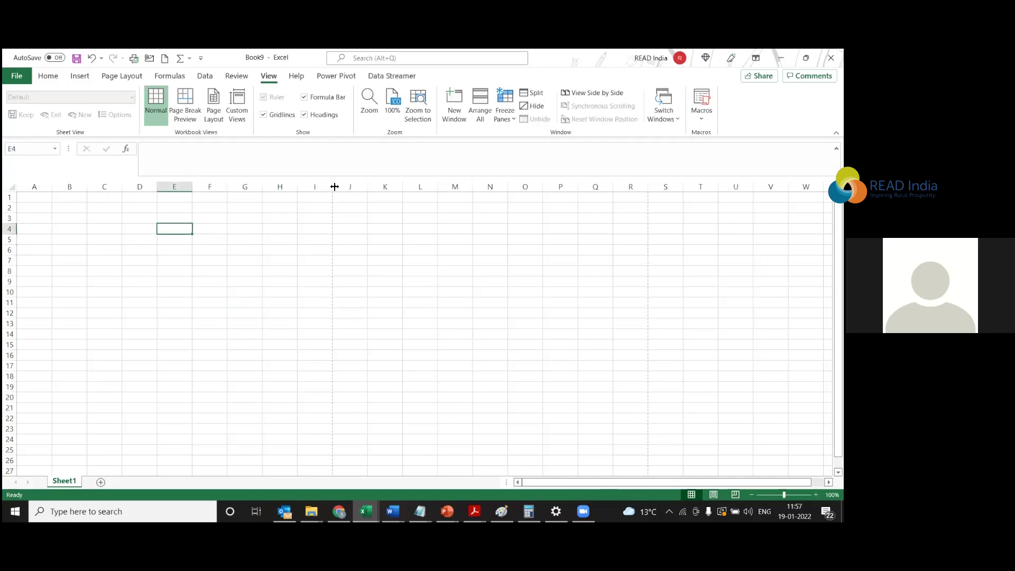
Keep the sheet in Normal view and select cell J2, then cell B1.
left_click(166, 97)
left_click(367, 212)
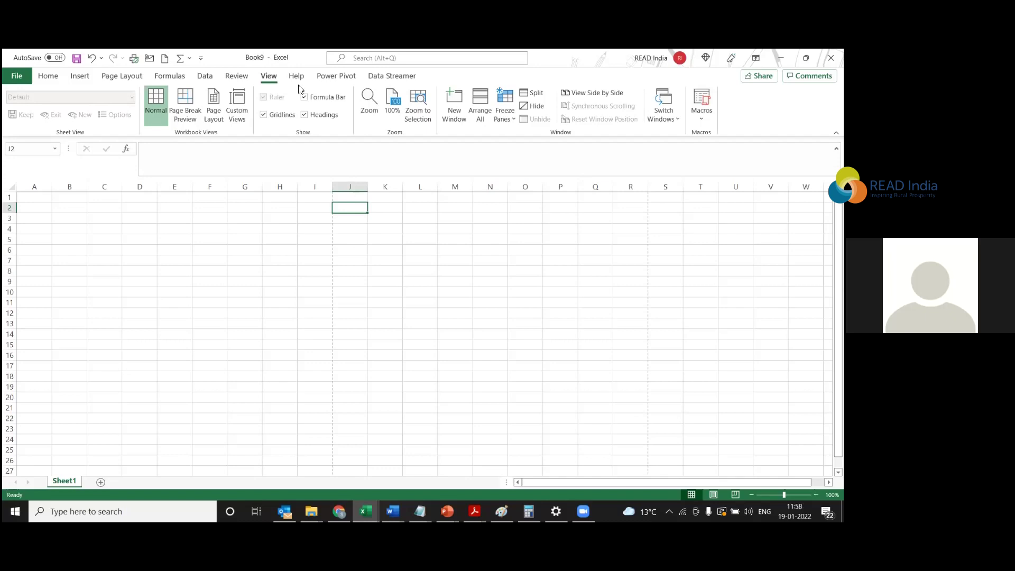
left_click(71, 195)
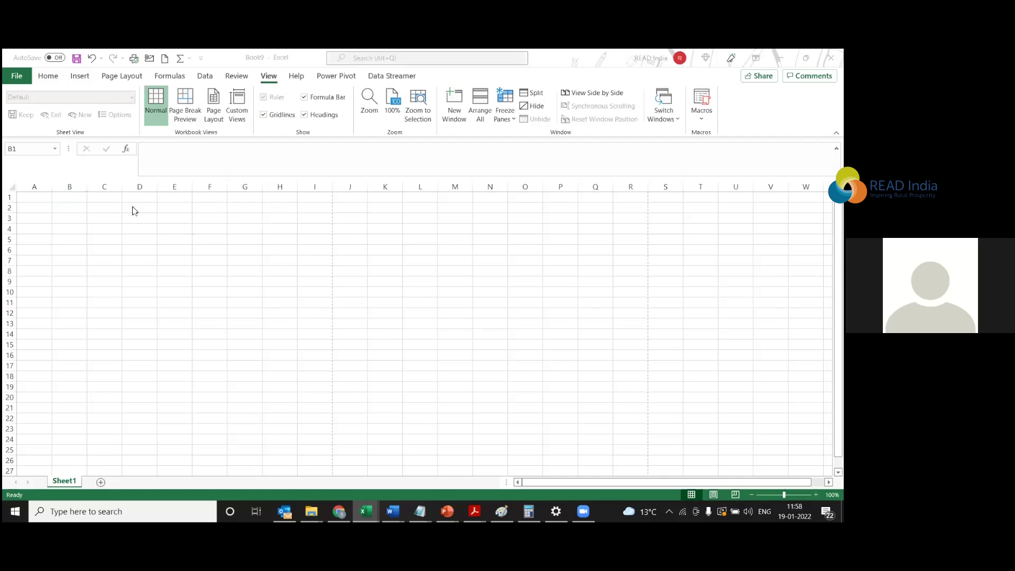
Widen column A to about two and a half times its width and select cell A1.
left_click_drag(51, 188, 105, 188)
left_click(56, 205)
left_click(72, 199)
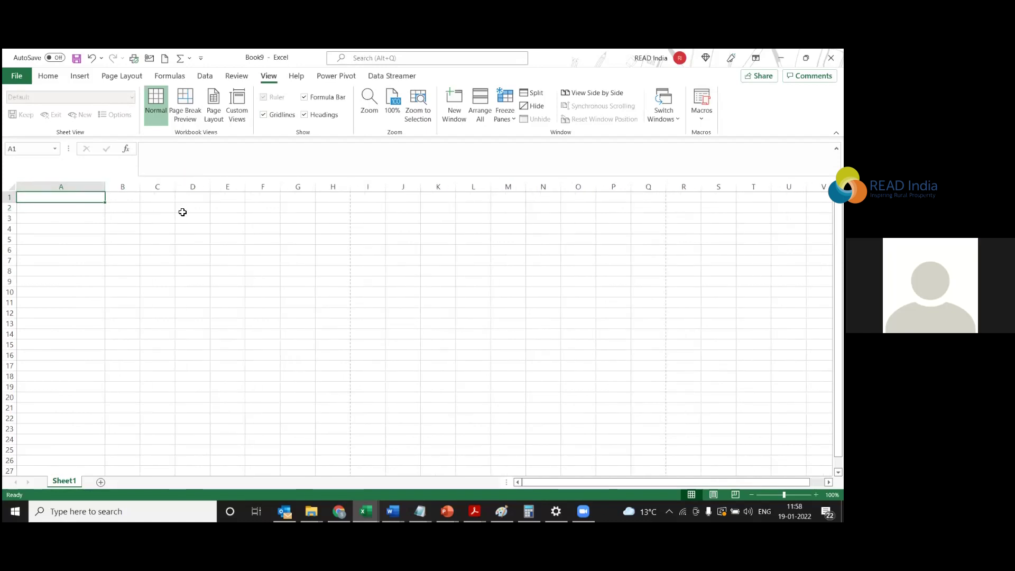
Enter the title "Monthly Budget" in cell A1.
type("Mohan")
key("BackSpace")
key("BackSpace")
key("BackSpace")
type("nthly")
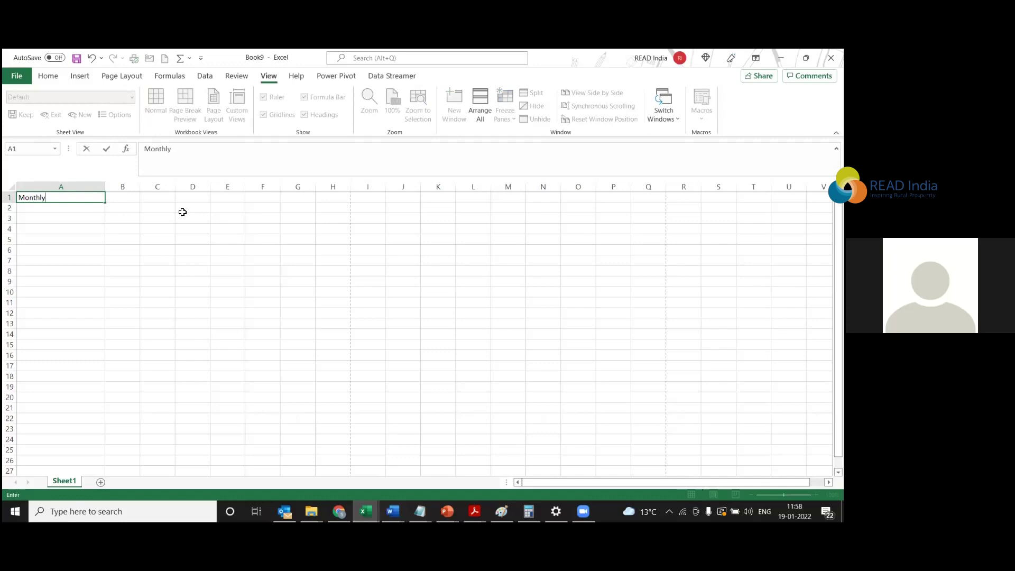
type(" Budgeht")
key("BackSpace")
key("BackSpace")
key("BackSpace")
type("t")
key("BackSpace")
type("et")
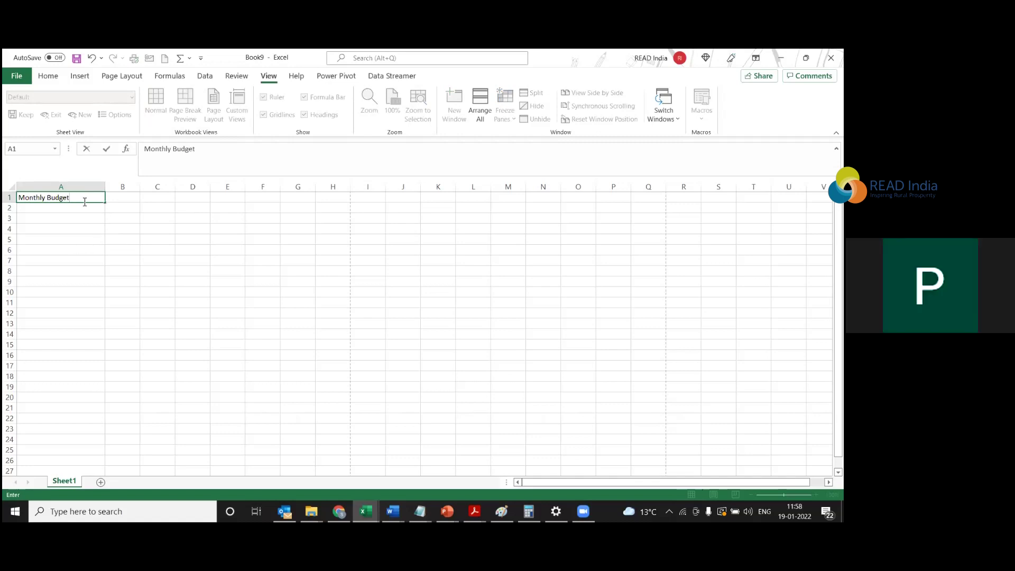
Enter "Bills" in cell A3, then replace it with the heading "Expenses".
left_click(68, 217)
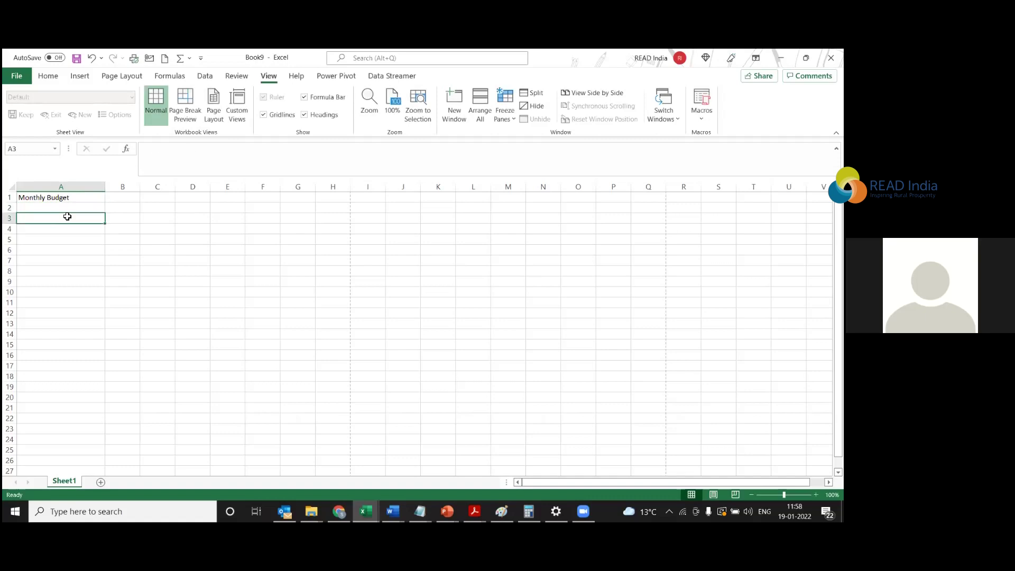
type("Bills")
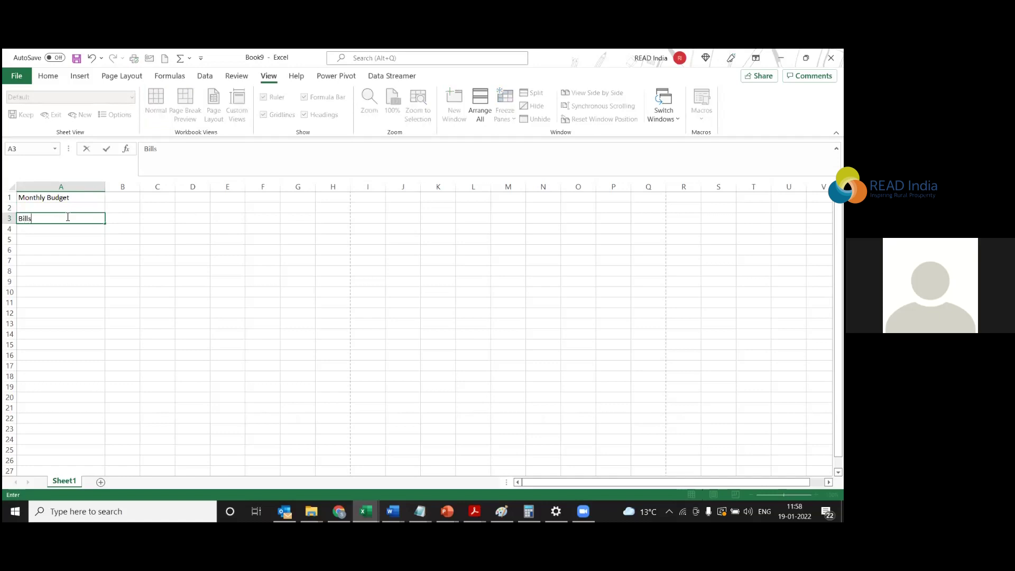
key("Tab")
left_click(68, 216)
type("Wxp")
key("BackSpace")
key("BackSpace")
key("BackSpace")
type("Wx")
key("BackSpace")
key("BackSpace")
type("Expenses")
key("Tab")
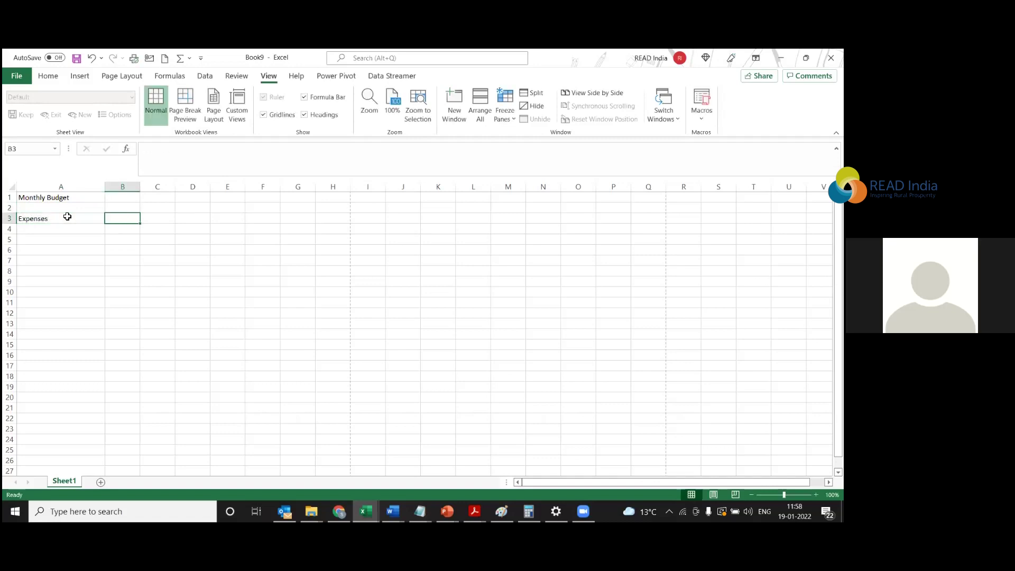
Widen column B slightly and enter the month headings Jan, Feb and March in cells B3 to D3.
left_click_drag(140, 187, 164, 186)
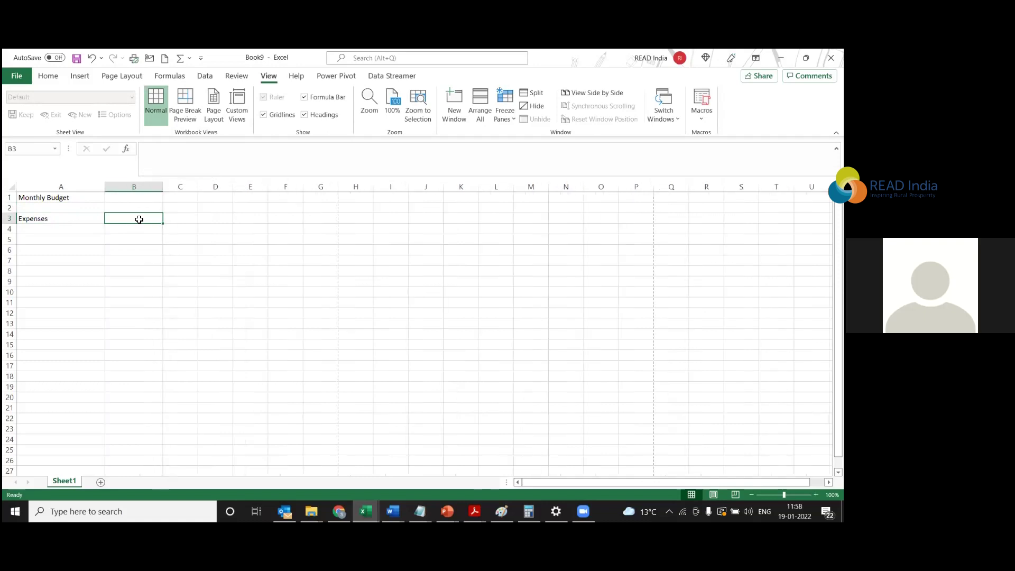
type("Jan")
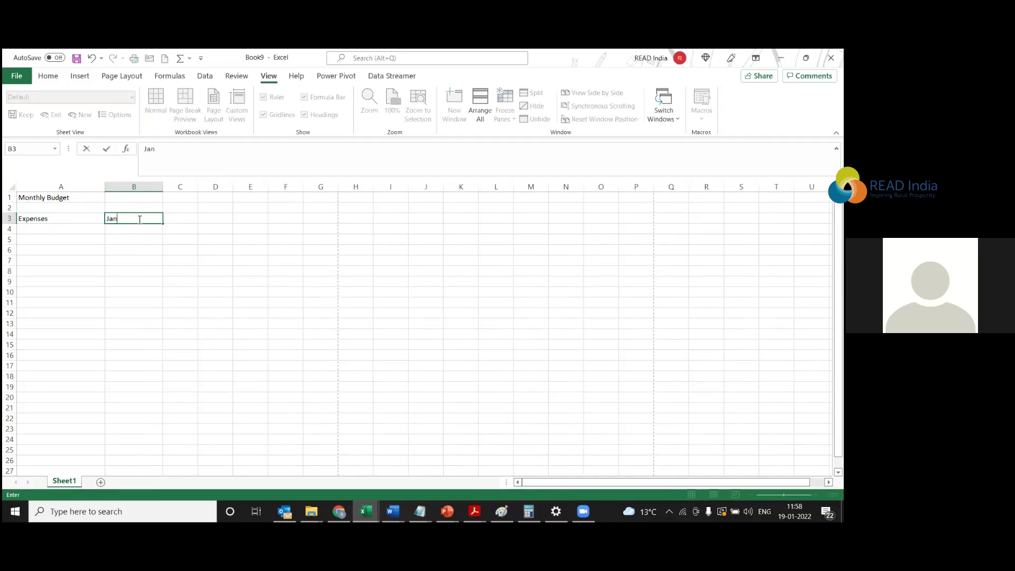
key("Tab")
type("Feb")
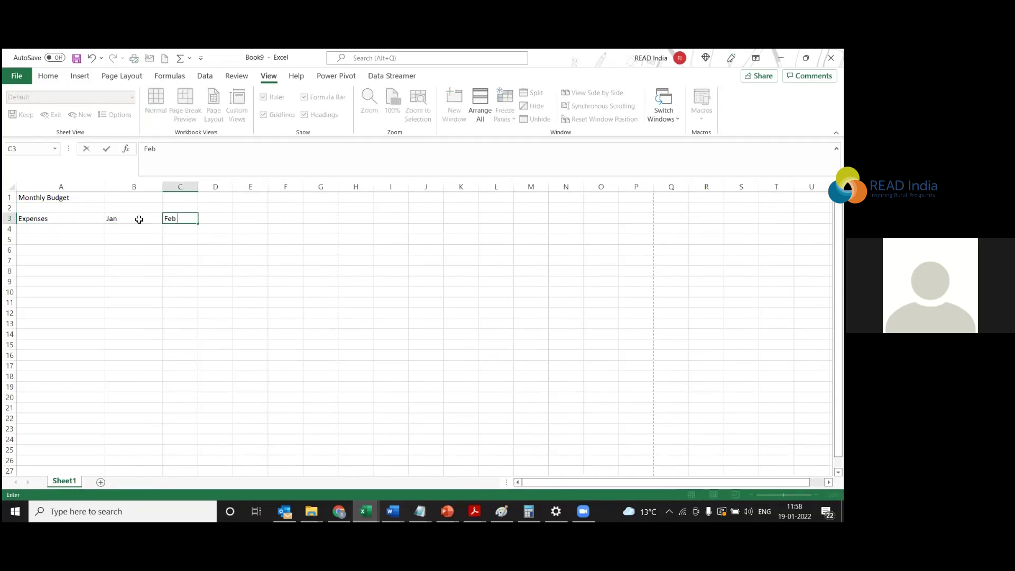
key("Tab")
type("March")
key("BackSpace")
type("h")
left_click(83, 230)
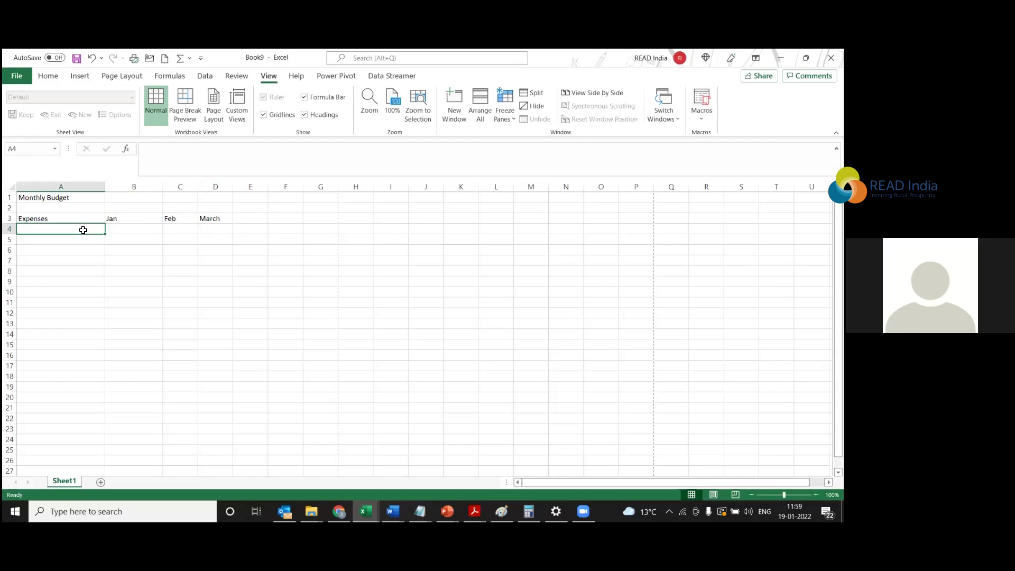
Enter the expense items "Electricity", "Water Bill" and "Internet" in cells A4 to A6.
type("Elec")
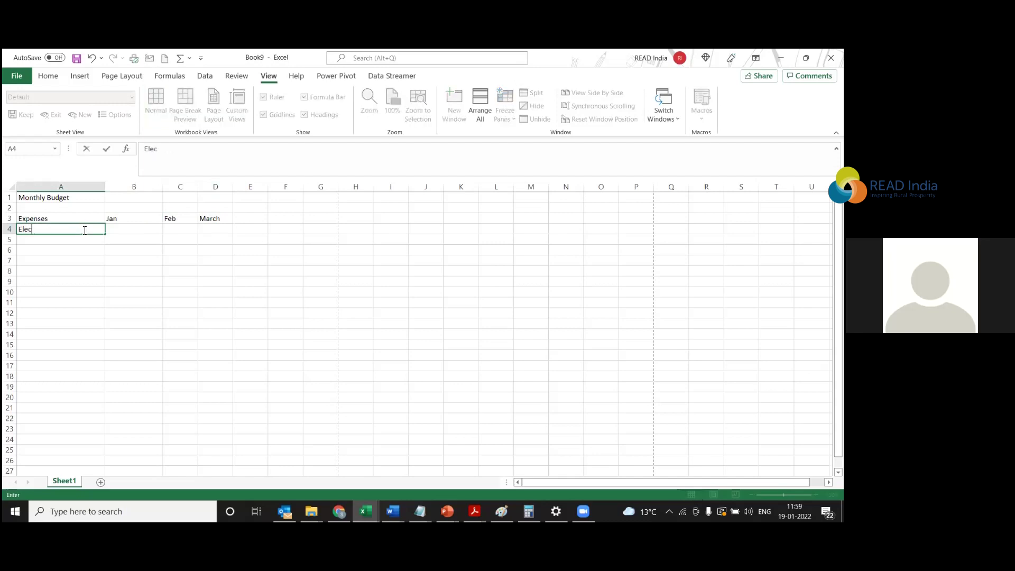
type("tricity")
key("Return")
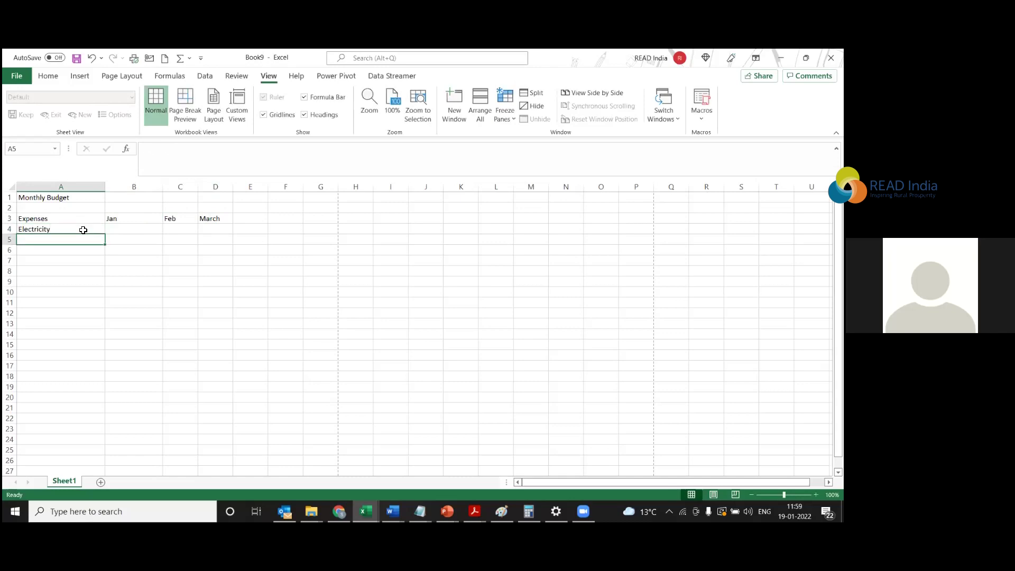
type("Water Bill")
key("Return")
type("Internet")
key("Return")
Enter the expense items "Cleaner/Sweeper" in cell A7 and "Stationary" in cell A8.
type("Sw")
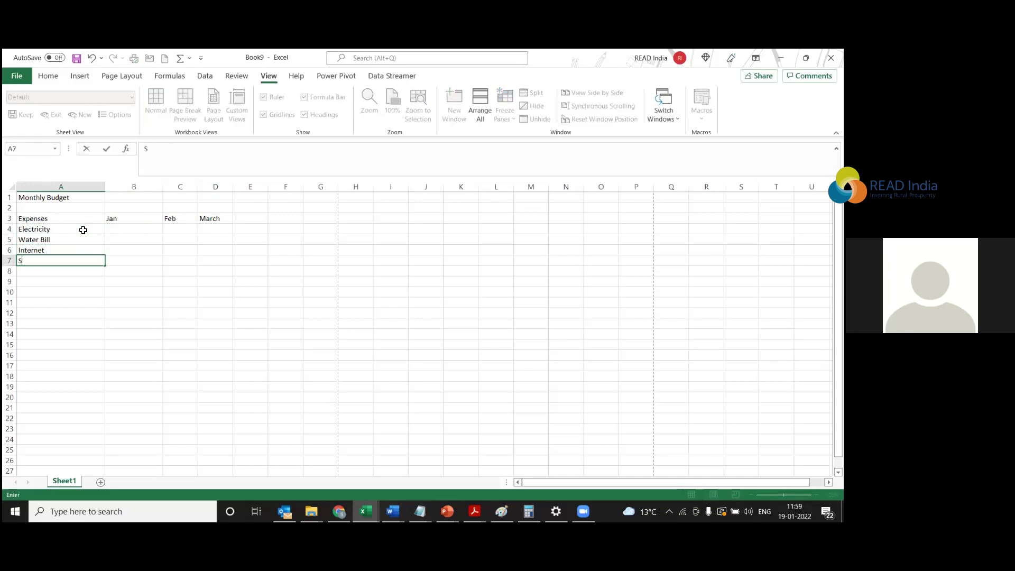
key("BackSpace")
key("BackSpace")
type("Cleaner/Sweeper")
key("Return")
type("Salar")
key("BackSpace")
key("BackSpace")
key("BackSpace")
key("BackSpace")
type("tationary")
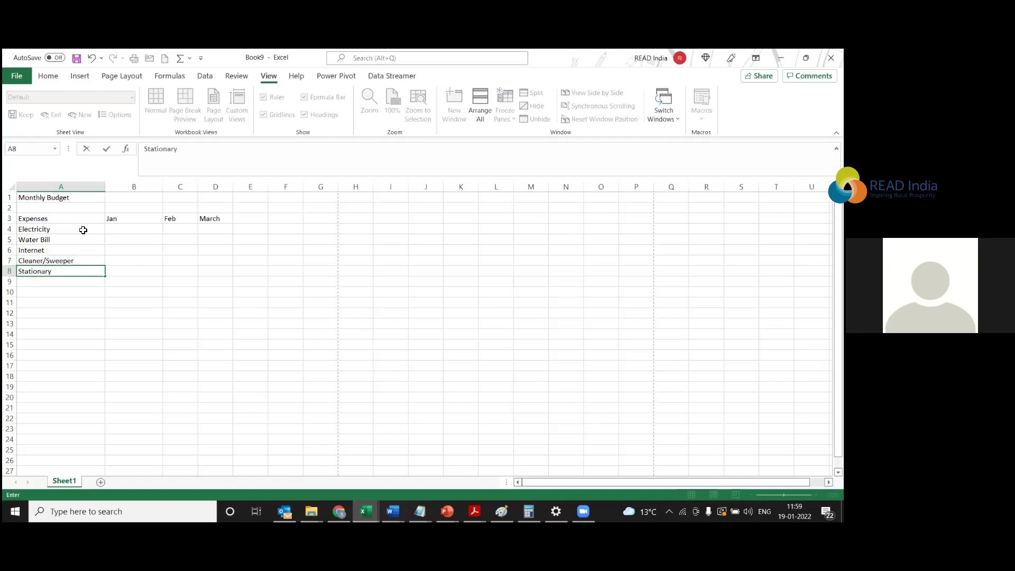
key("Return")
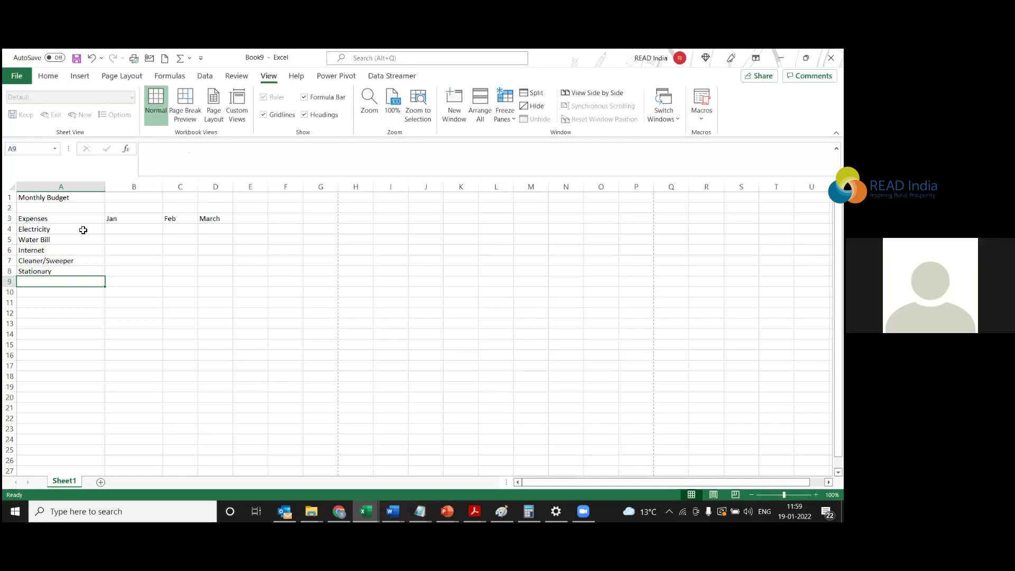
left_click_drag(50, 228, 61, 274)
left_click(77, 220)
left_click(78, 234)
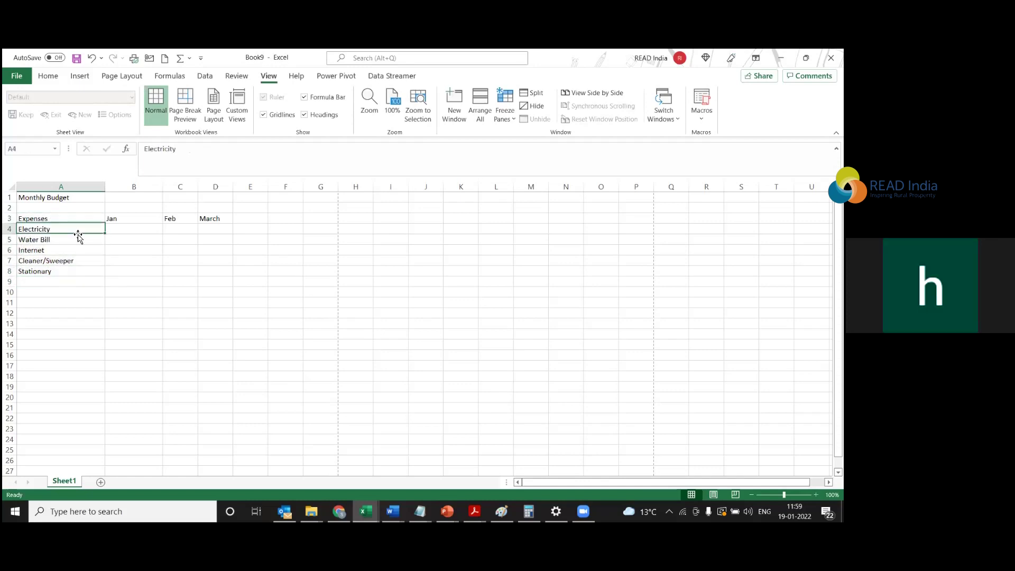
Enter the expense item "Grocery" in cell A9, below the Stationary row.
left_click(57, 281)
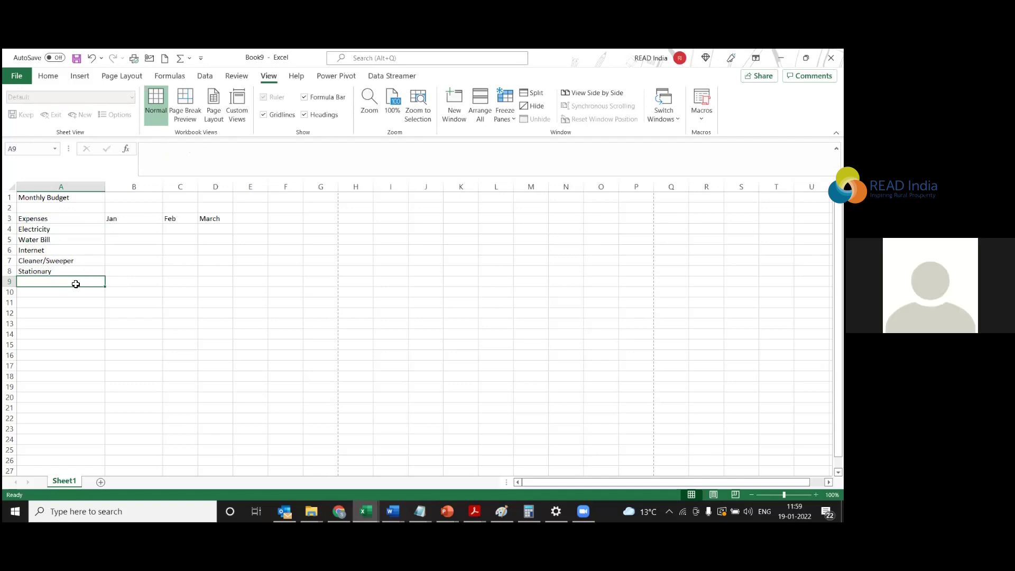
type("S")
key("BackSpace")
key("BackSpace")
type("O")
key("BackSpace")
type("Tran")
key("BackSpace")
key("BackSpace")
key("BackSpace")
key("BackSpace")
type("Grocer")
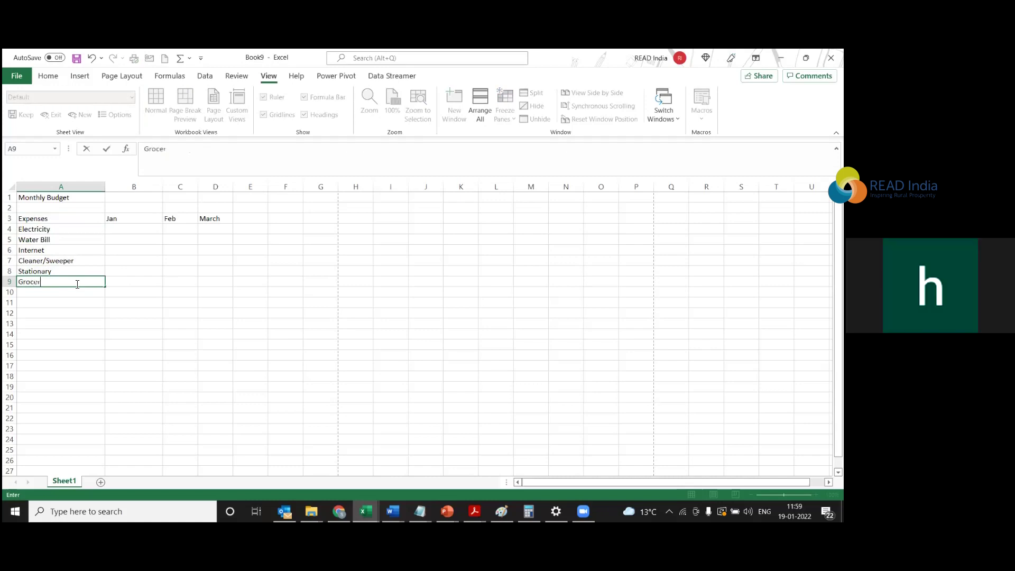
type("y")
key("Tab")
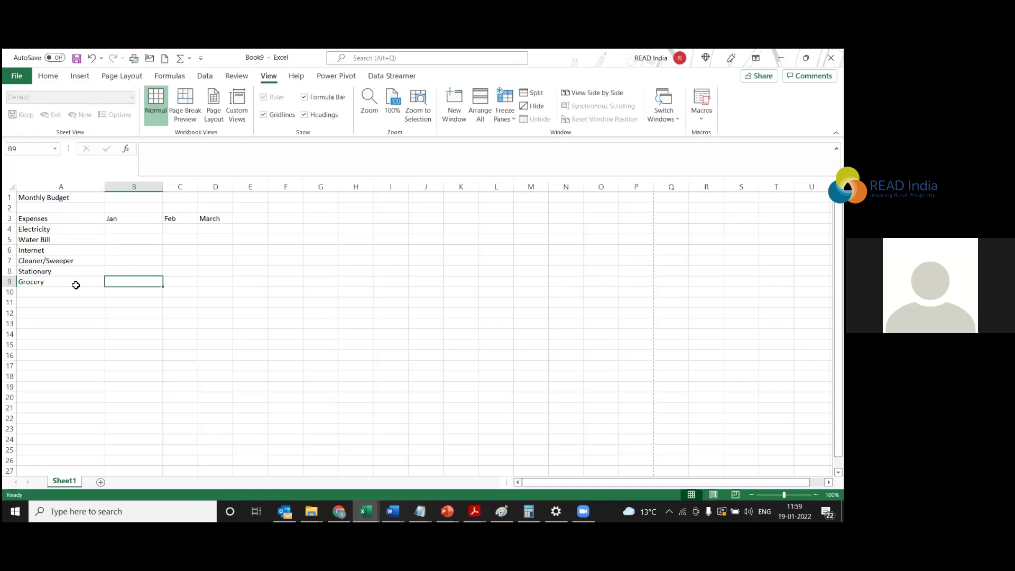
Enter the row label "Total" in cell A10.
left_click(69, 293)
type("Totl")
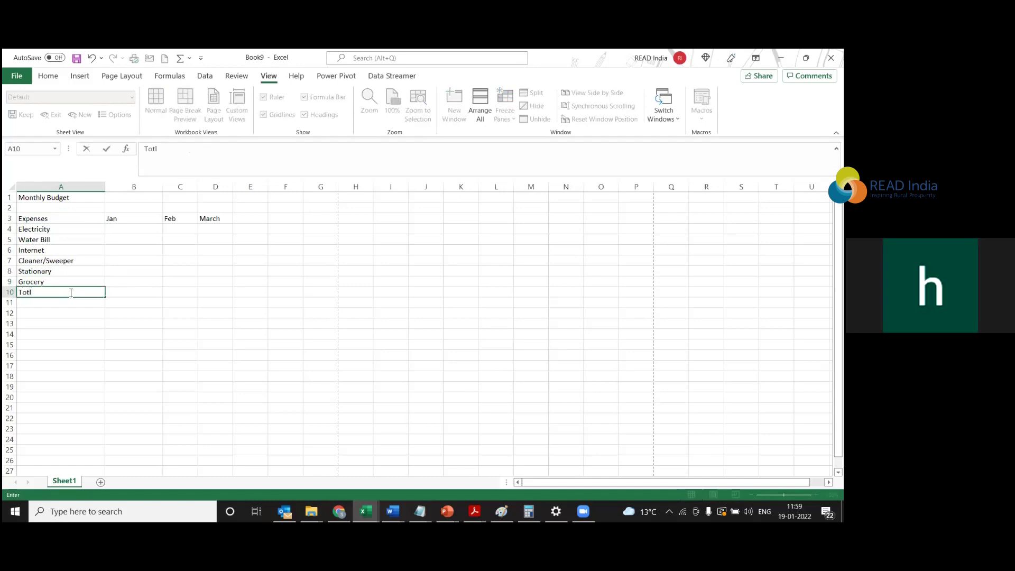
key("BackSpace")
type("al")
key("Tab")
Narrow columns A and B slightly, widen columns C and D, and make row 3 slightly taller.
left_click(87, 280)
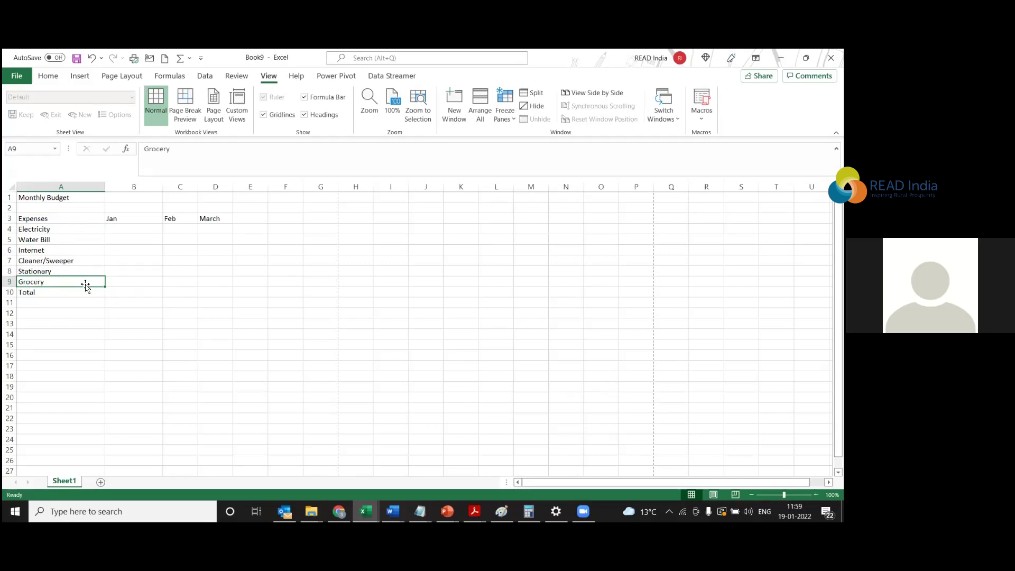
left_click(129, 283)
left_click(139, 225)
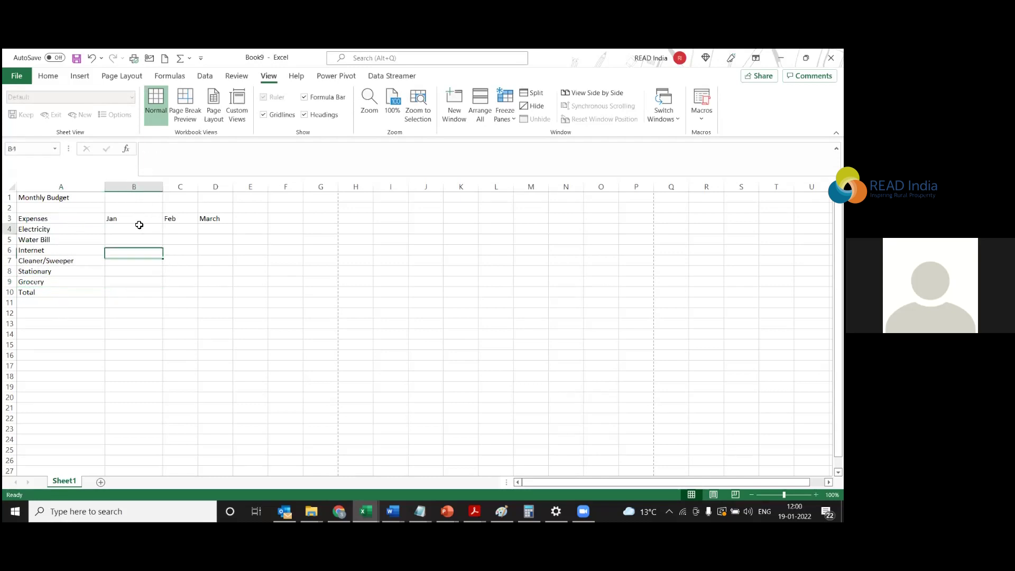
left_click_drag(105, 186, 92, 187)
left_click(130, 271)
left_click(33, 220)
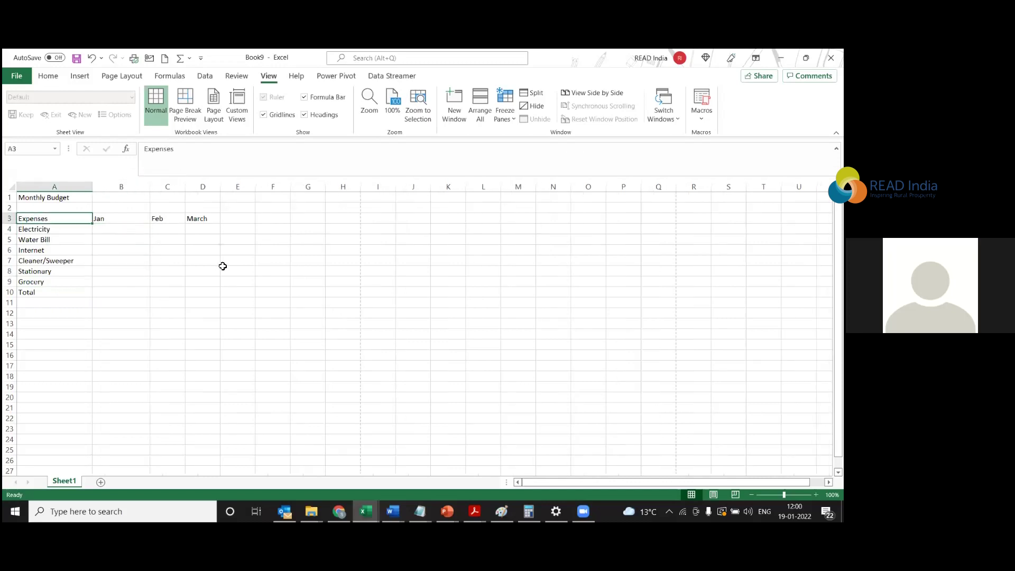
left_click_drag(220, 187, 190, 188)
left_click_drag(12, 223, 12, 224)
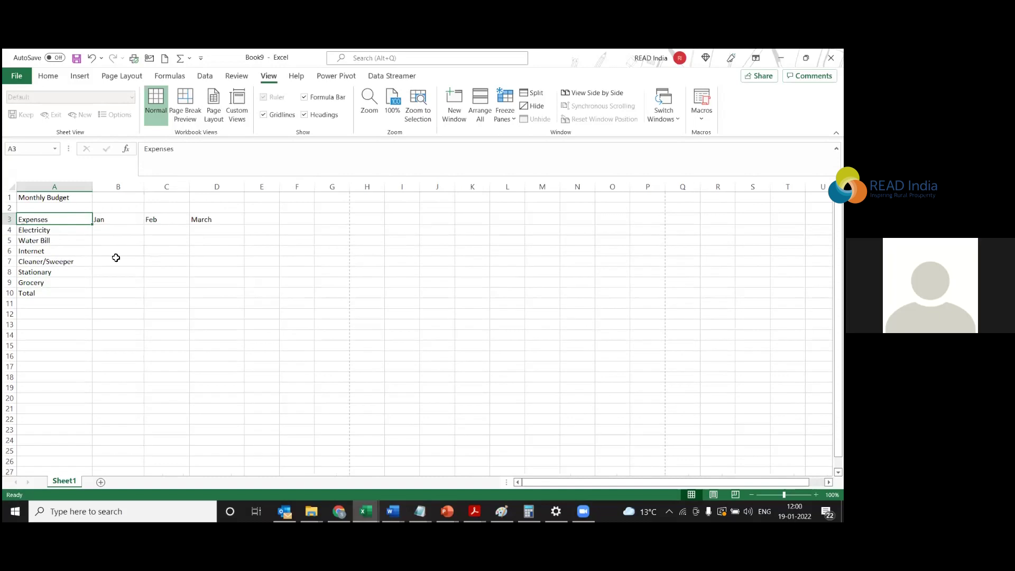
left_click(222, 232)
left_click(167, 233)
left_click(129, 220)
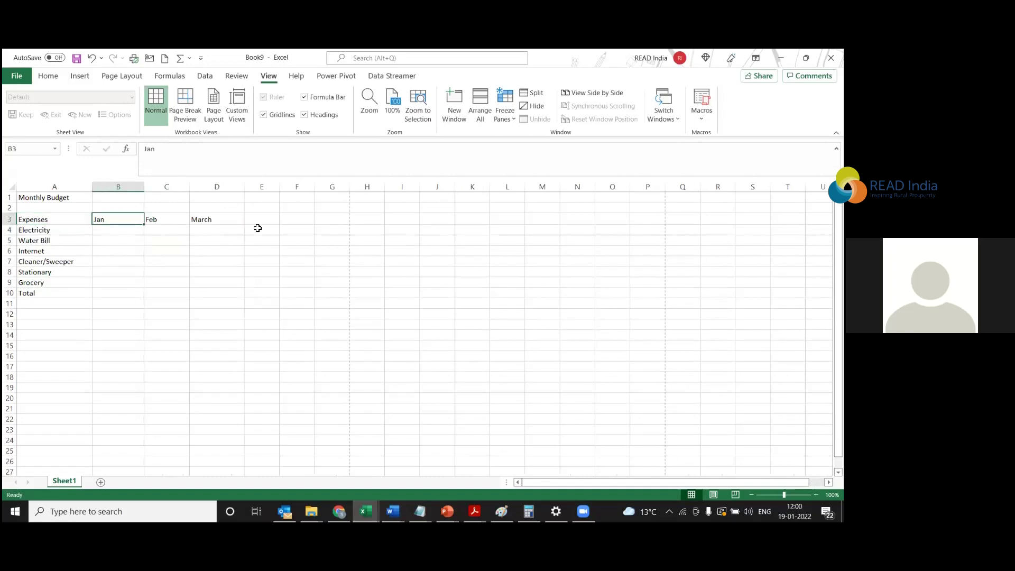
left_click(231, 222)
left_click_drag(126, 222, 199, 220)
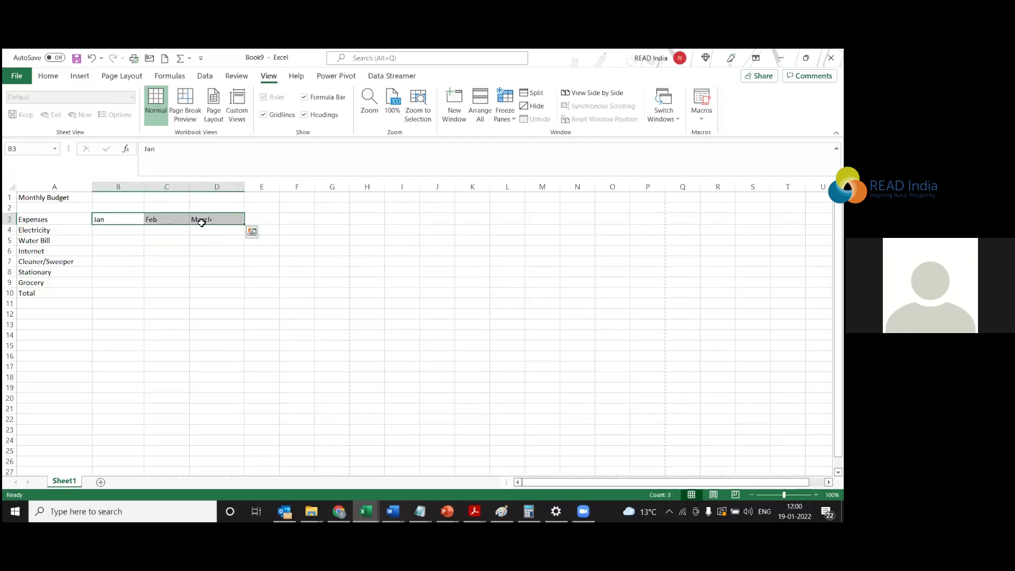
Add the year to the month headings in cells B3 to D3, making them Jan 2022, Feb 2022 and March 2022.
left_click(135, 219)
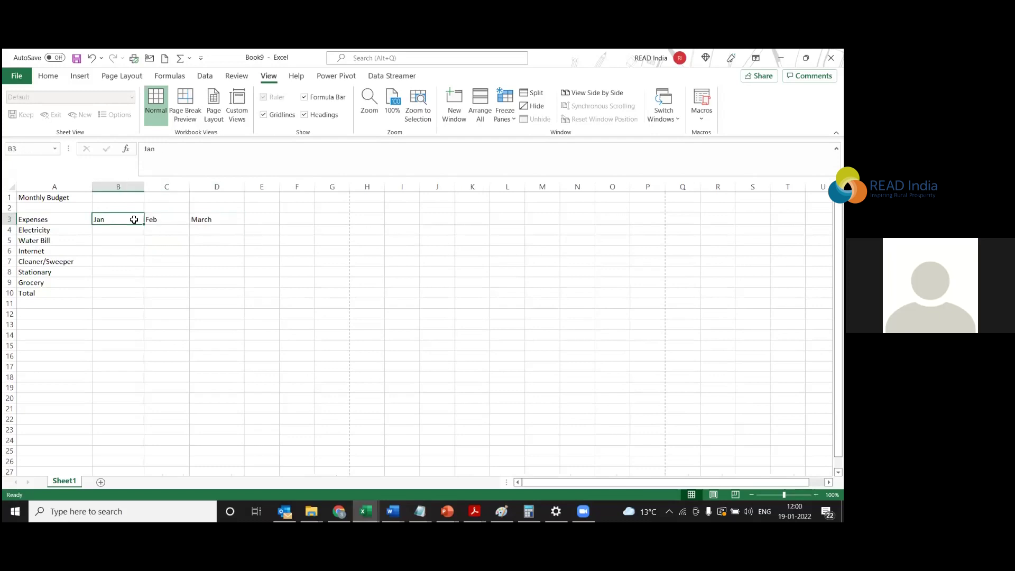
double_click(134, 219)
type("202")
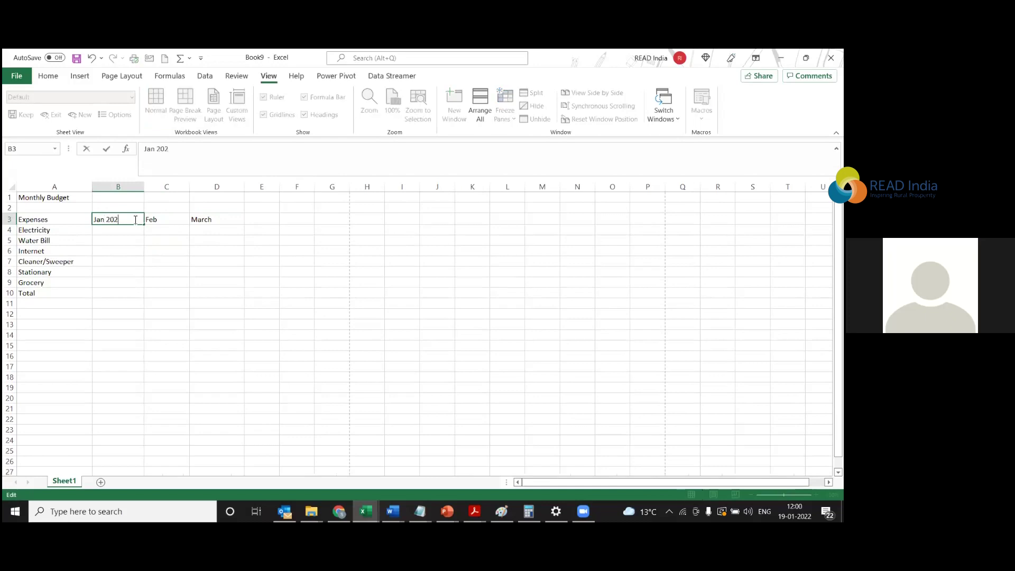
type("2")
left_click(181, 221)
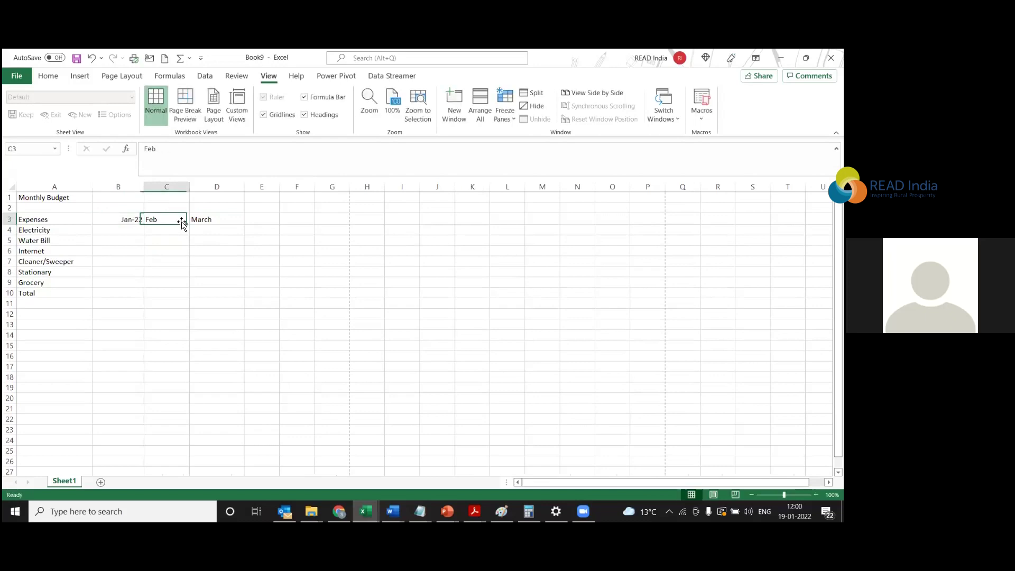
double_click(180, 222)
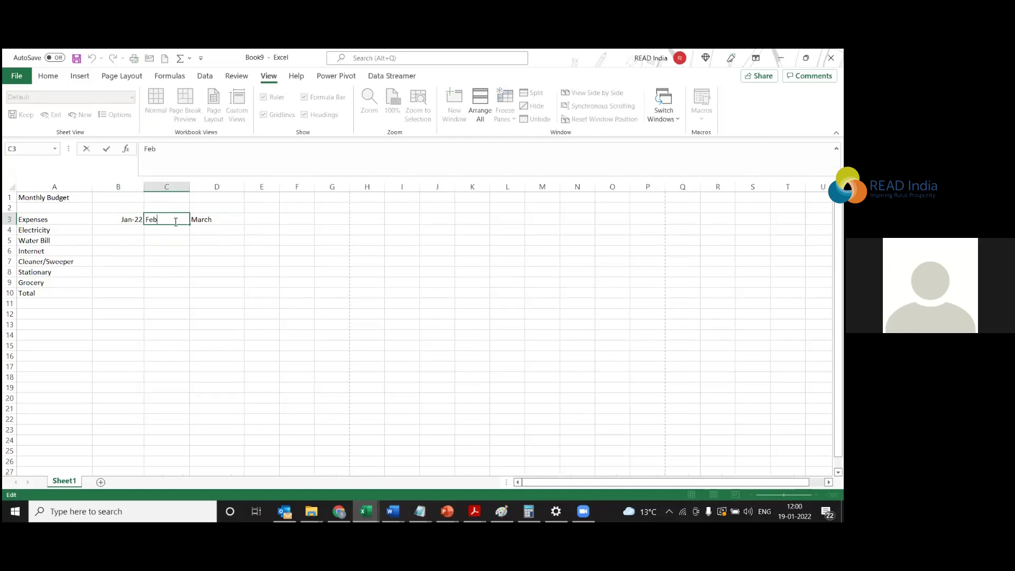
type("20222")
key("Tab")
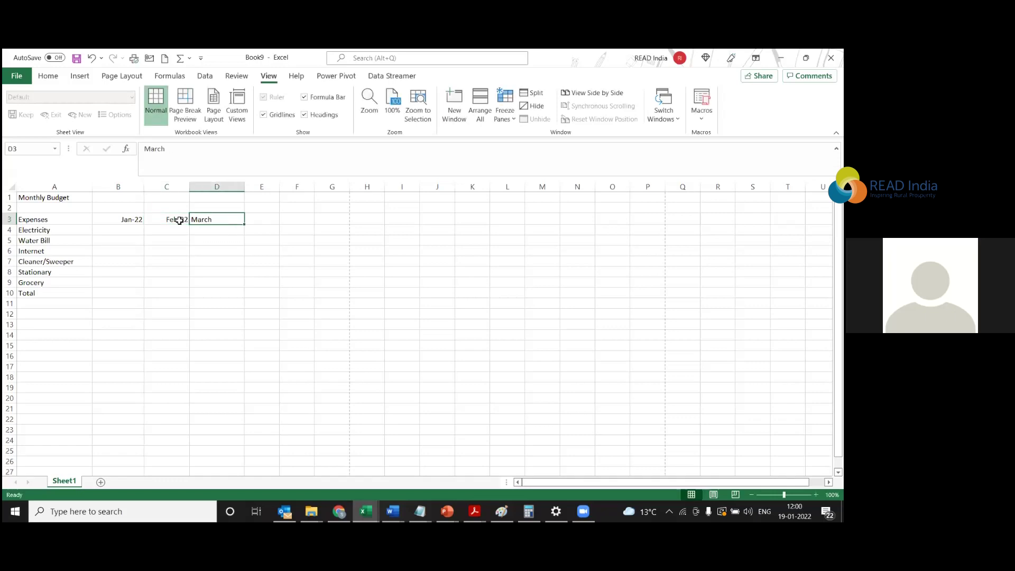
double_click(224, 221)
type("2022")
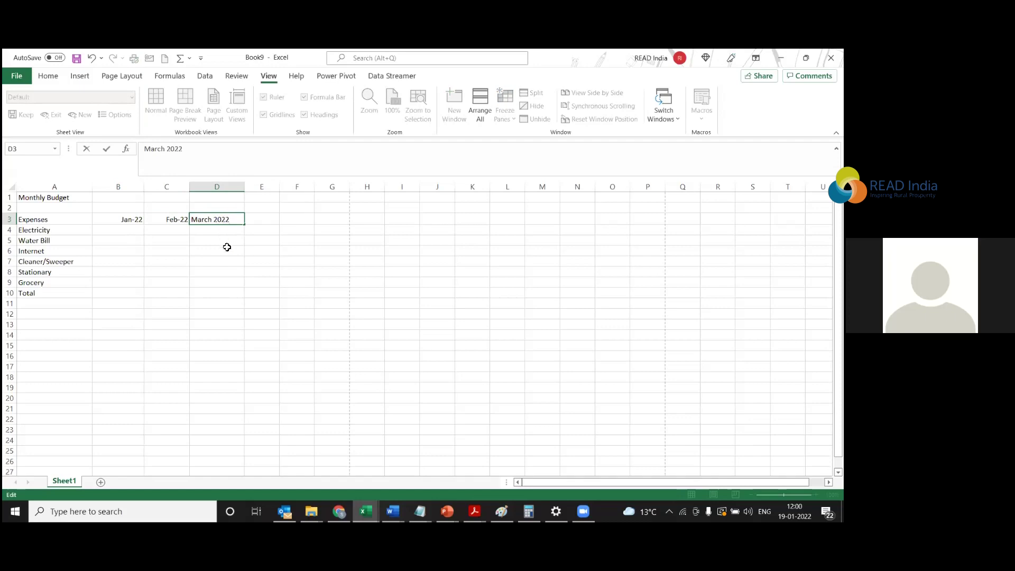
left_click(227, 247)
Compare how the month headings in cells B3 to D3 are displayed with the underlying dates stored in each cell.
left_click(114, 218)
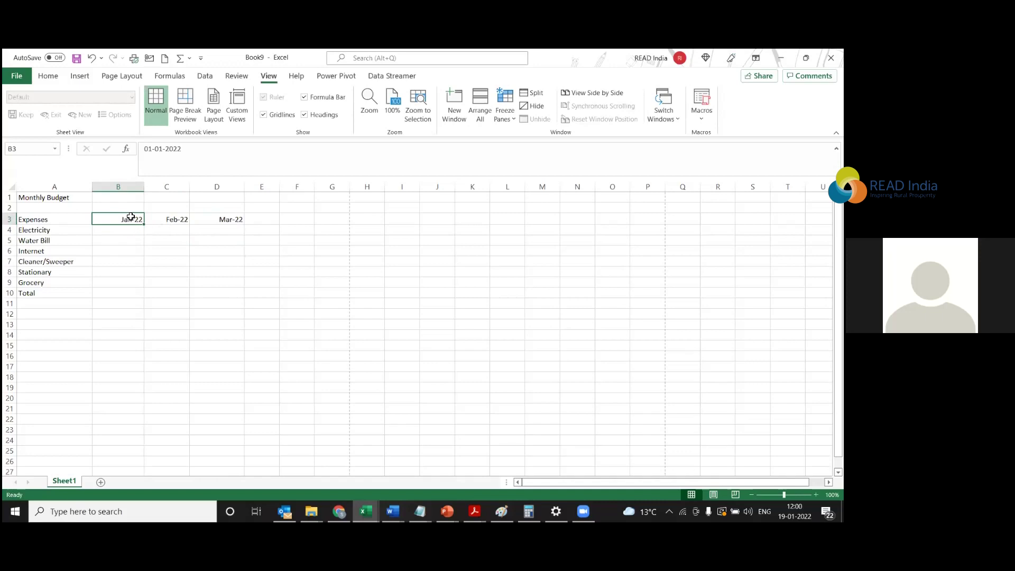
left_click_drag(136, 218, 220, 218)
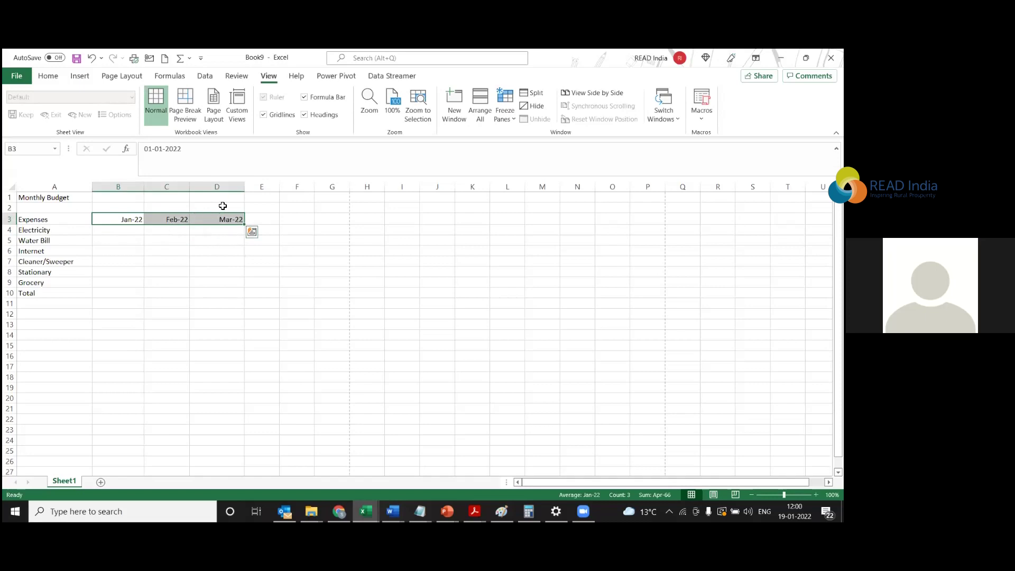
left_click(148, 232)
left_click(127, 218)
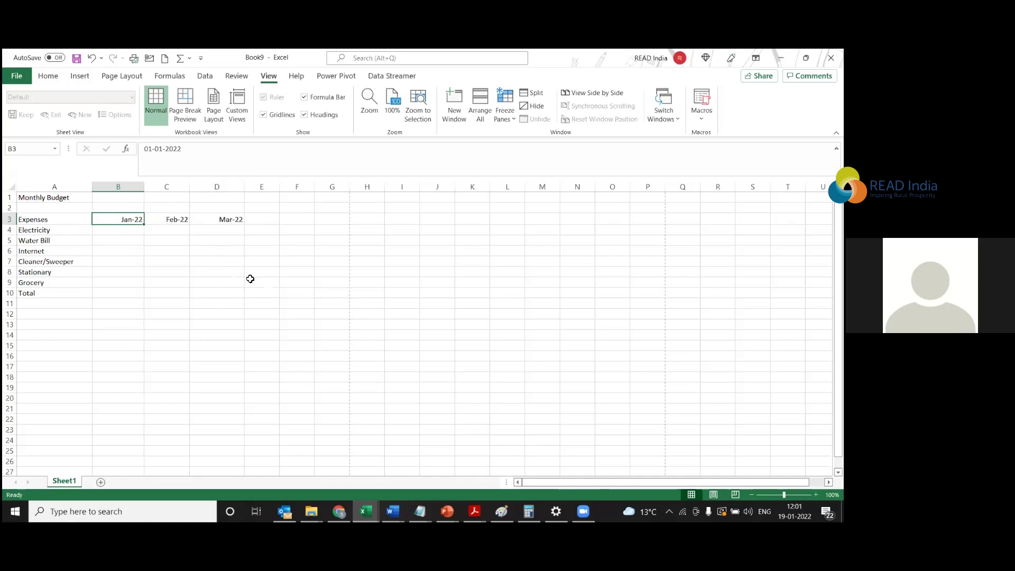
left_click(58, 218)
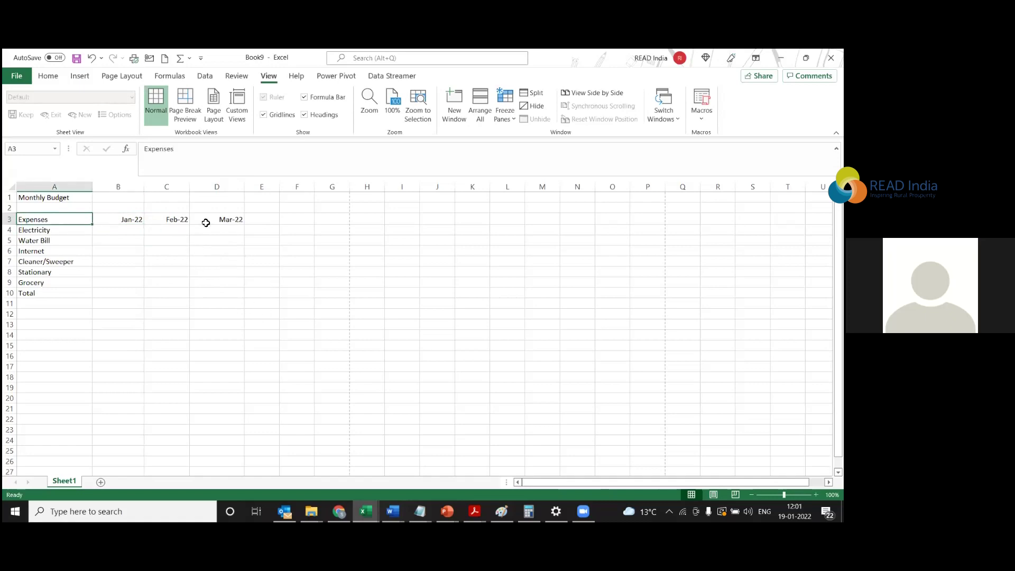
left_click(137, 218)
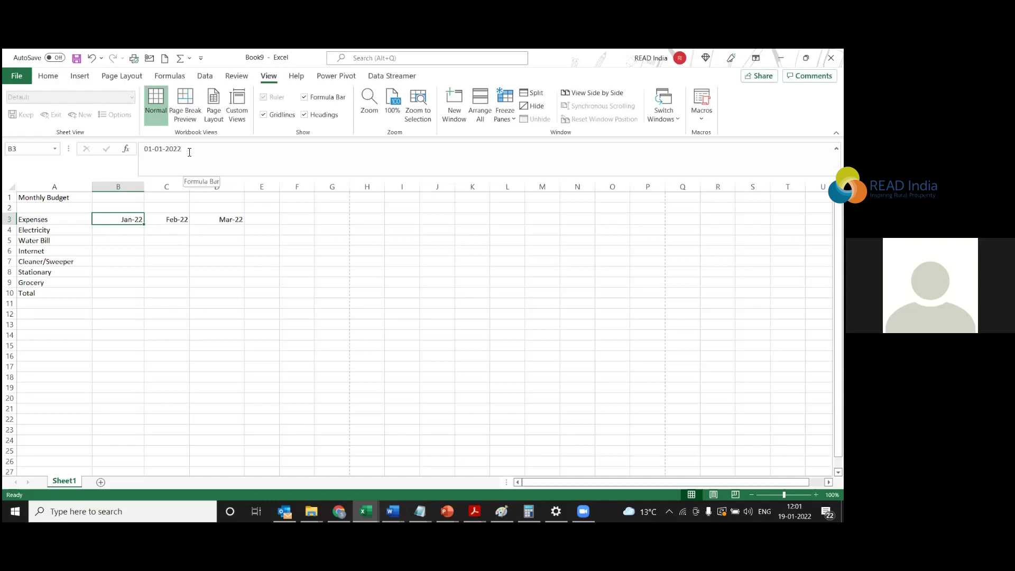
left_click(176, 219)
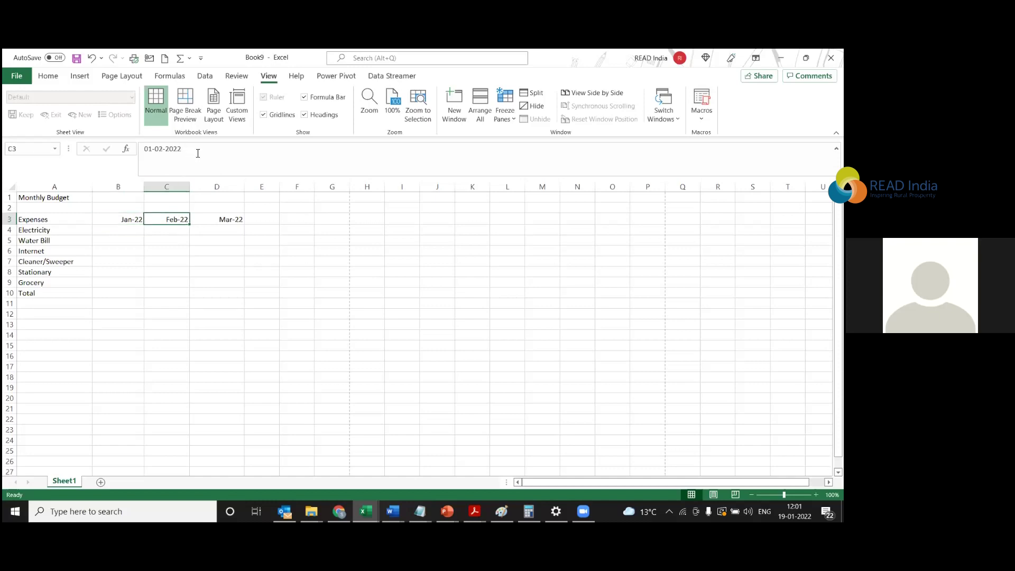
left_click(221, 219)
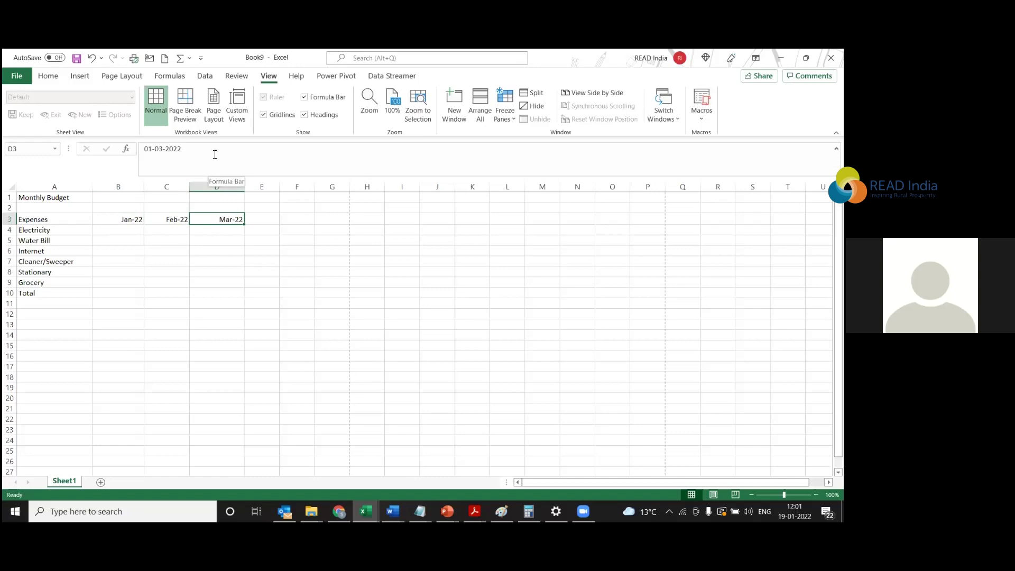
left_click(154, 221)
left_click(125, 219)
left_click(222, 221)
Change the heading in cell B3 to "Jan" and back to "Jan 2022", and select the cell to check its stored value.
left_click(135, 218)
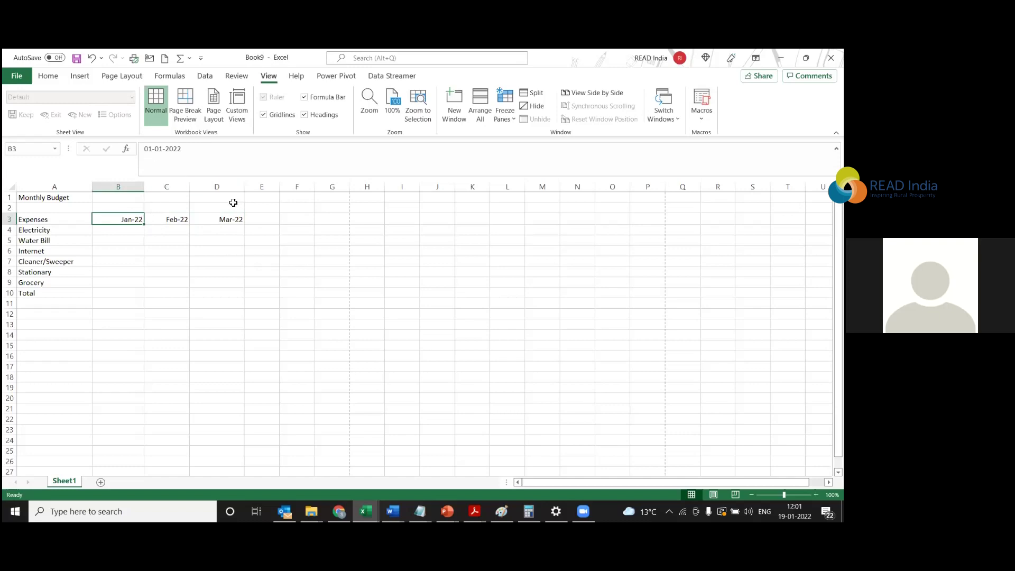
type("Jan")
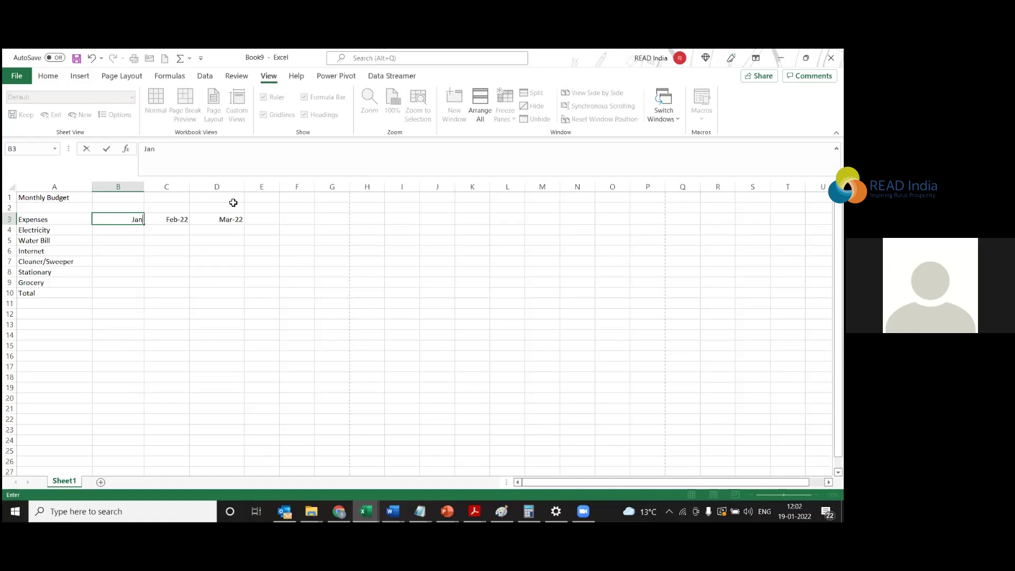
key("Tab")
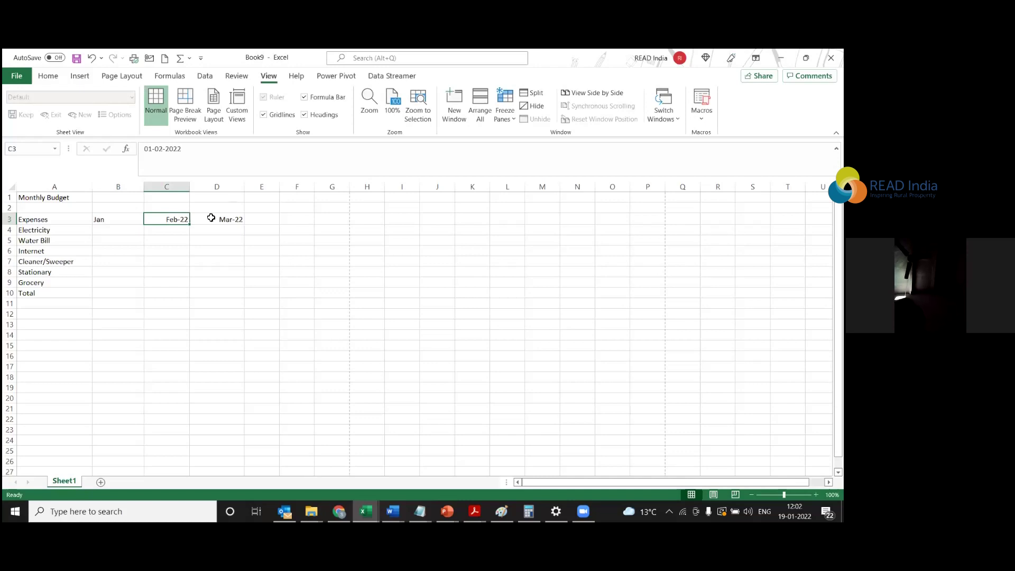
left_click(126, 219)
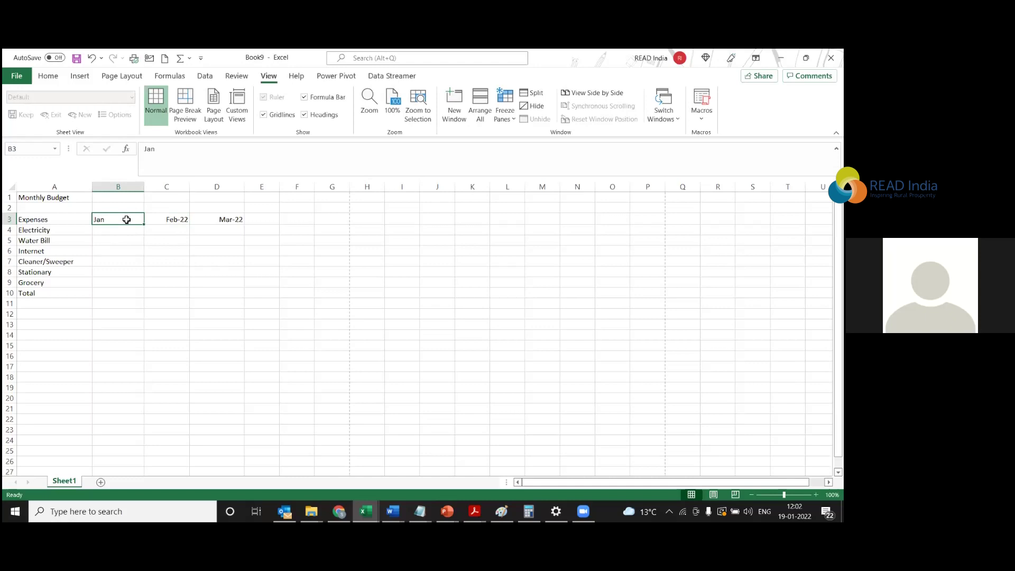
double_click(127, 220)
type("2022")
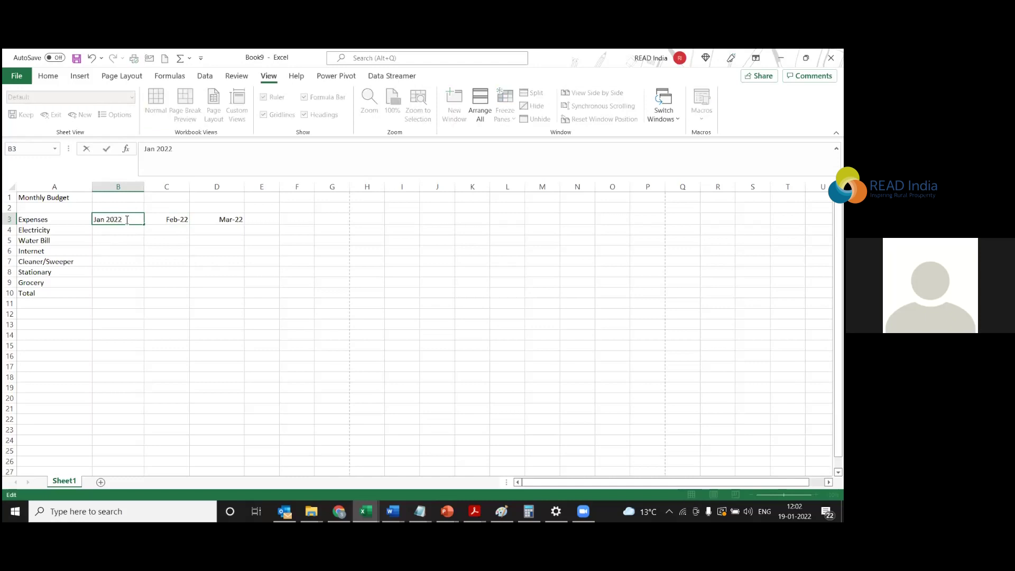
key("Tab")
left_click(126, 219)
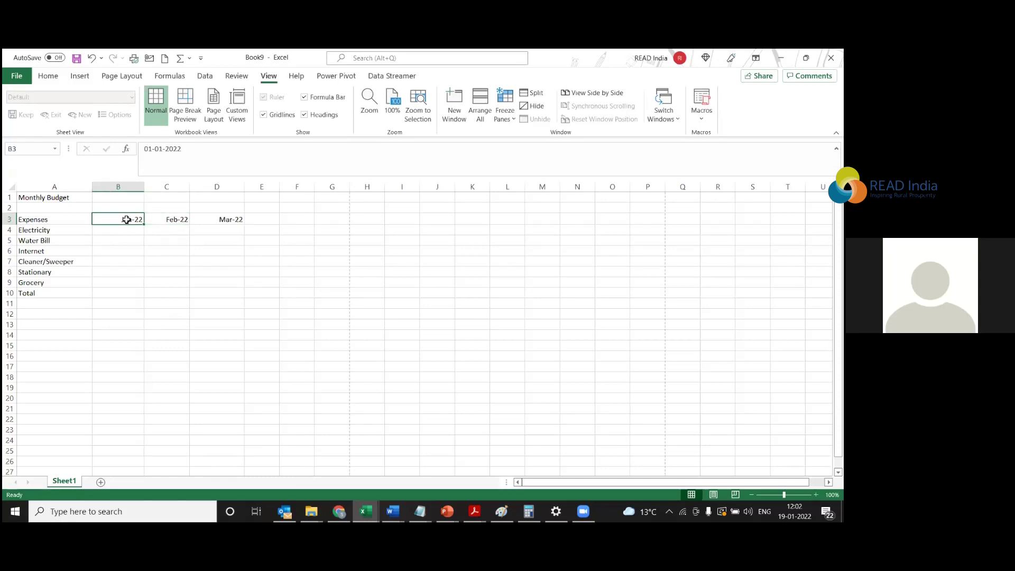
Inspect the dates stored behind the month headings in cells B3 to D3.
left_click(129, 229)
left_click_drag(127, 221, 228, 222)
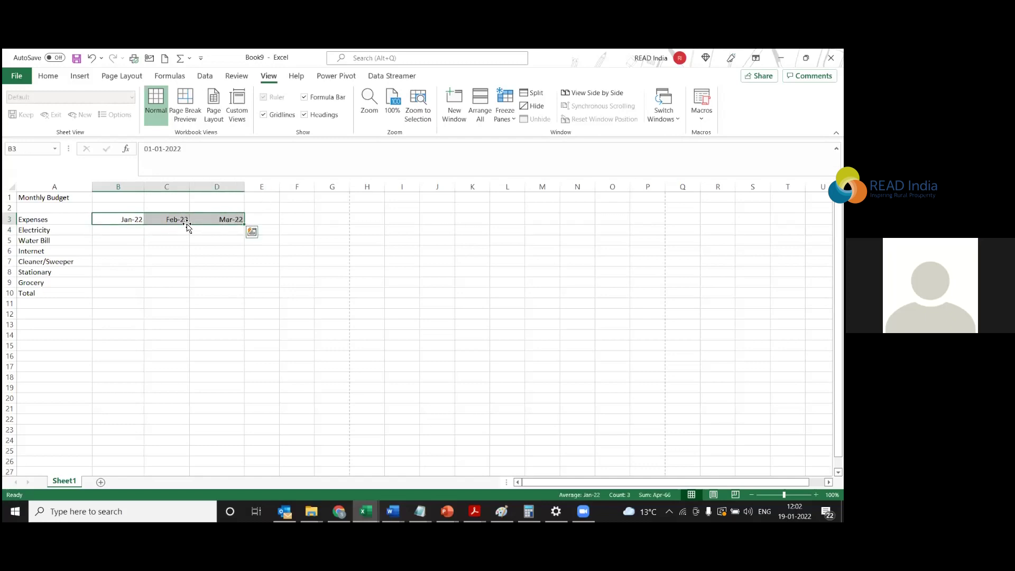
left_click(131, 238)
left_click(126, 220)
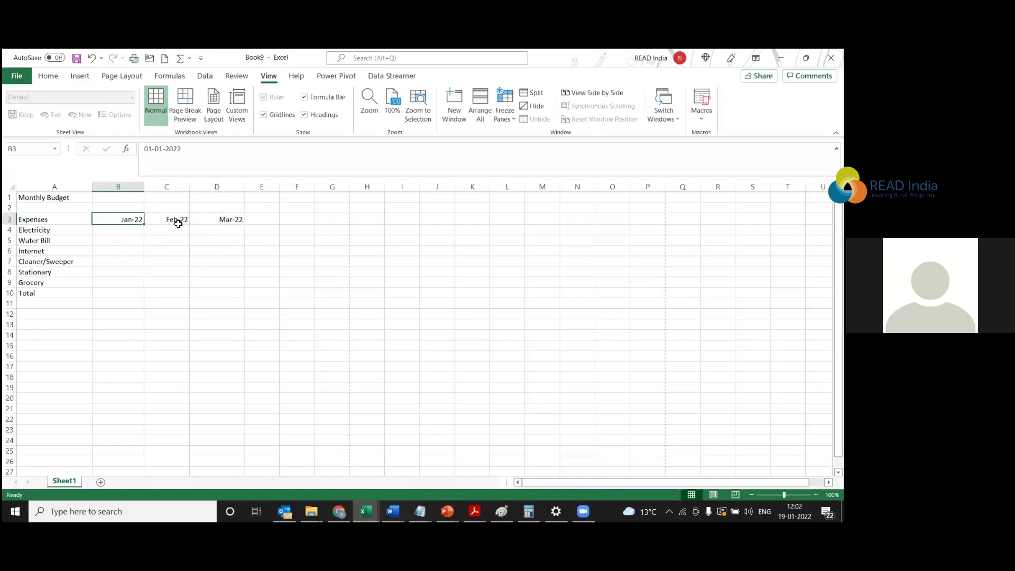
left_click(231, 221)
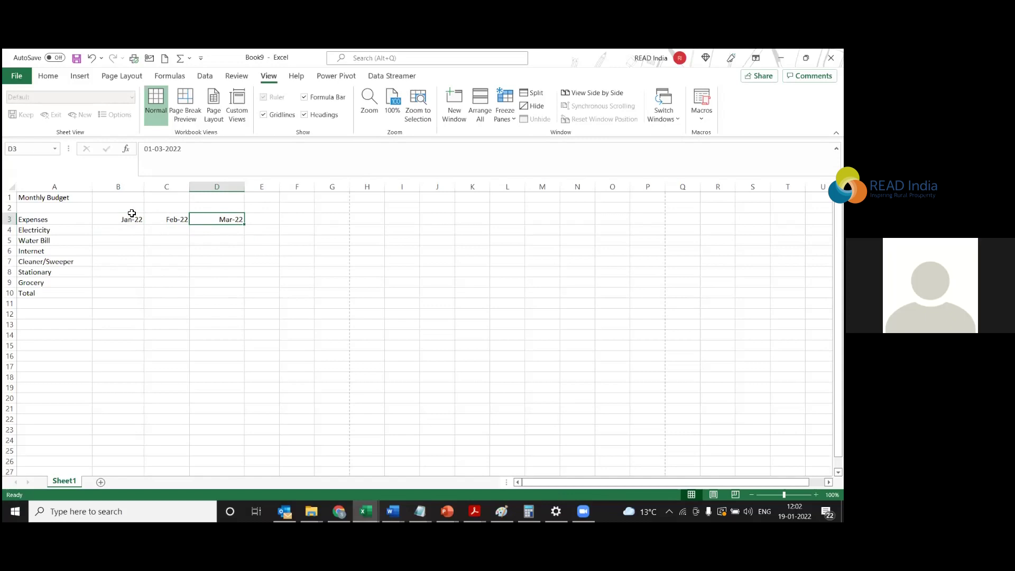
left_click(132, 215)
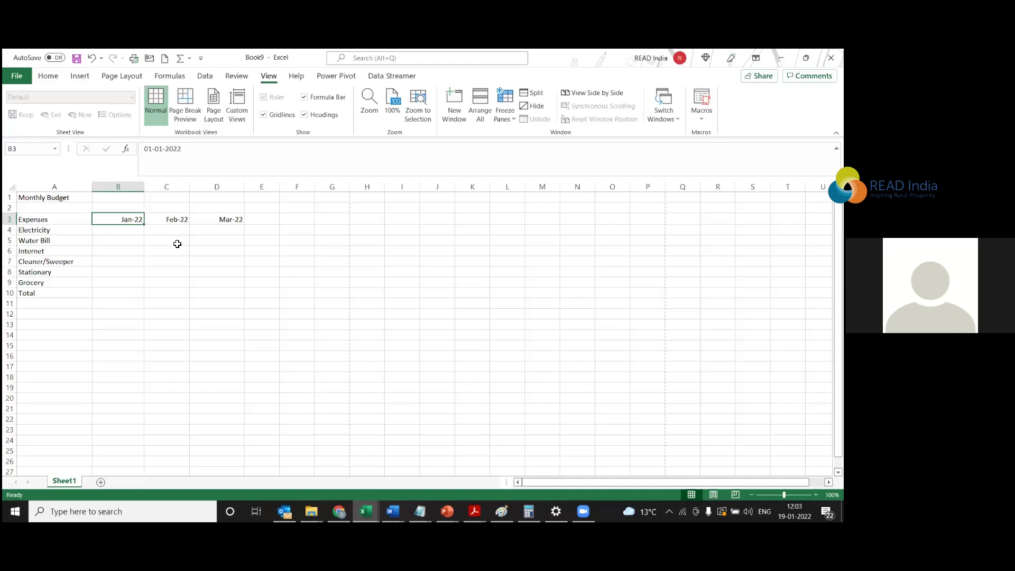
Review the Expenses header row from A3 to D3 and the empty cells beneath its month headings.
left_click(136, 249)
left_click(127, 226)
left_click(165, 249)
left_click_drag(130, 221, 215, 222)
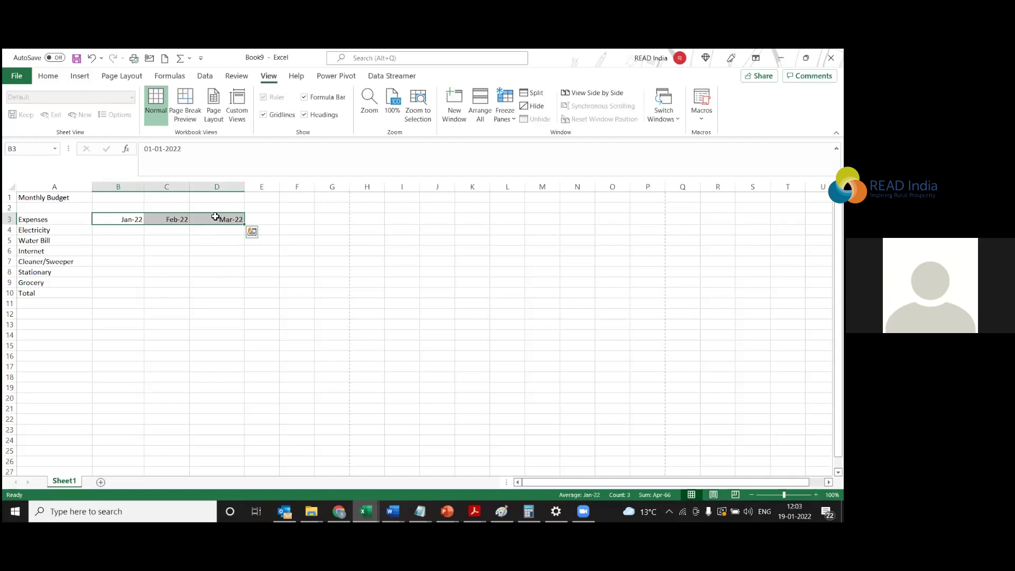
left_click(152, 252)
left_click(118, 217)
left_click_drag(61, 218, 220, 219)
left_click(173, 259)
left_click(125, 227)
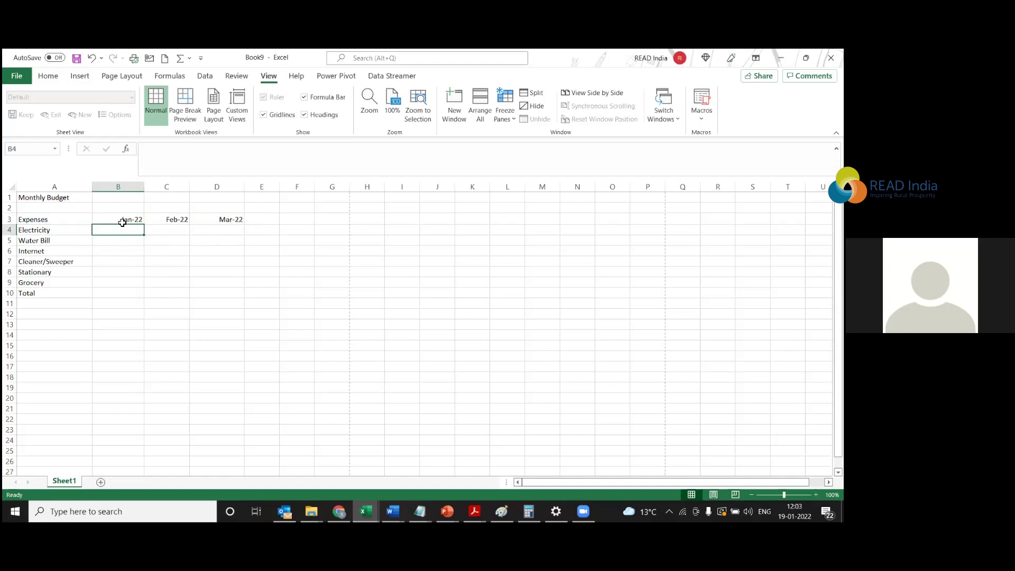
left_click(122, 221)
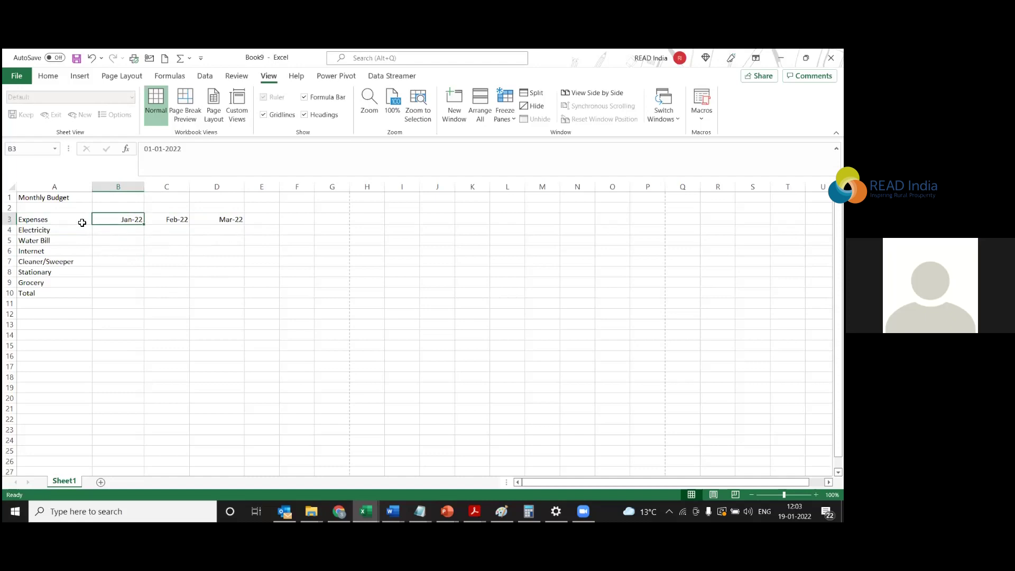
left_click(177, 239)
left_click(116, 231)
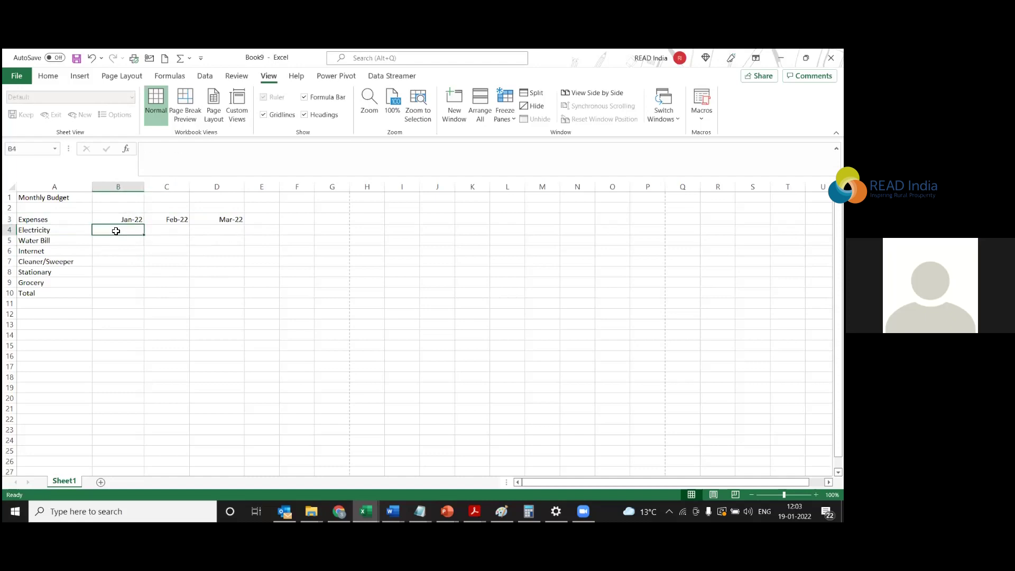
left_click_drag(74, 219, 230, 225)
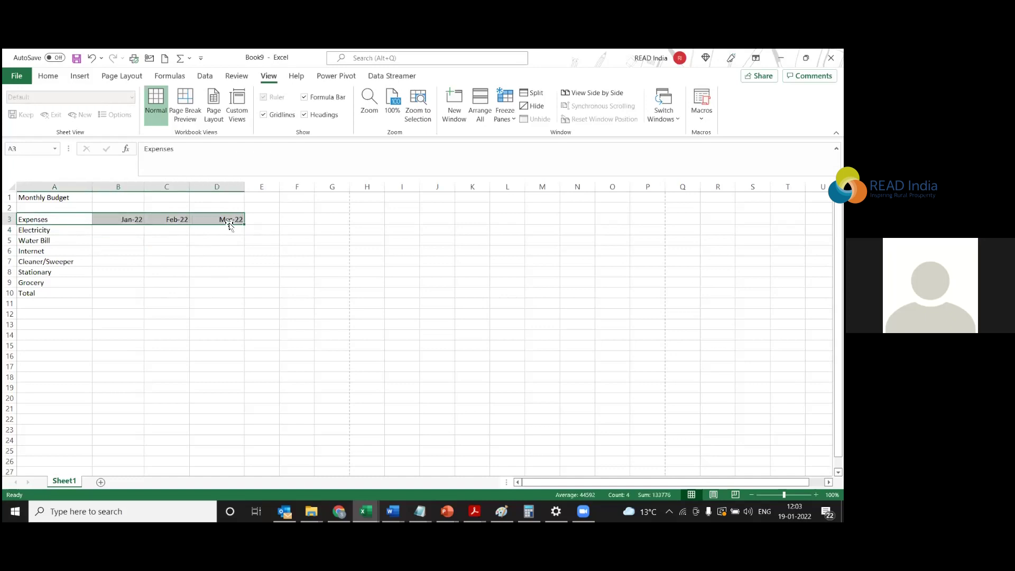
left_click(205, 253)
left_click(136, 229)
left_click(173, 236)
left_click(200, 229)
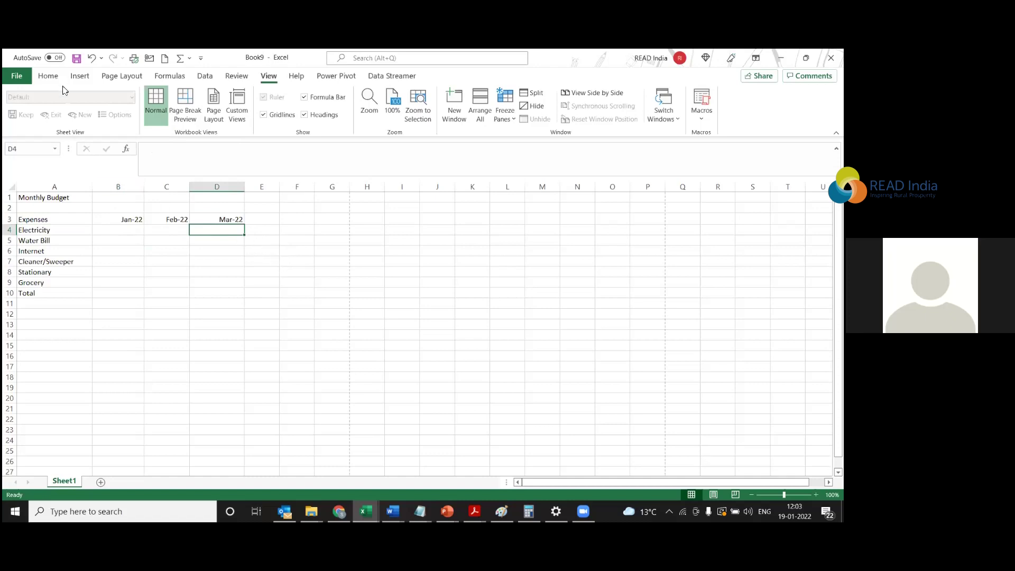
Look through the available number formats for the January heading in cell B3.
left_click(48, 75)
left_click(138, 220)
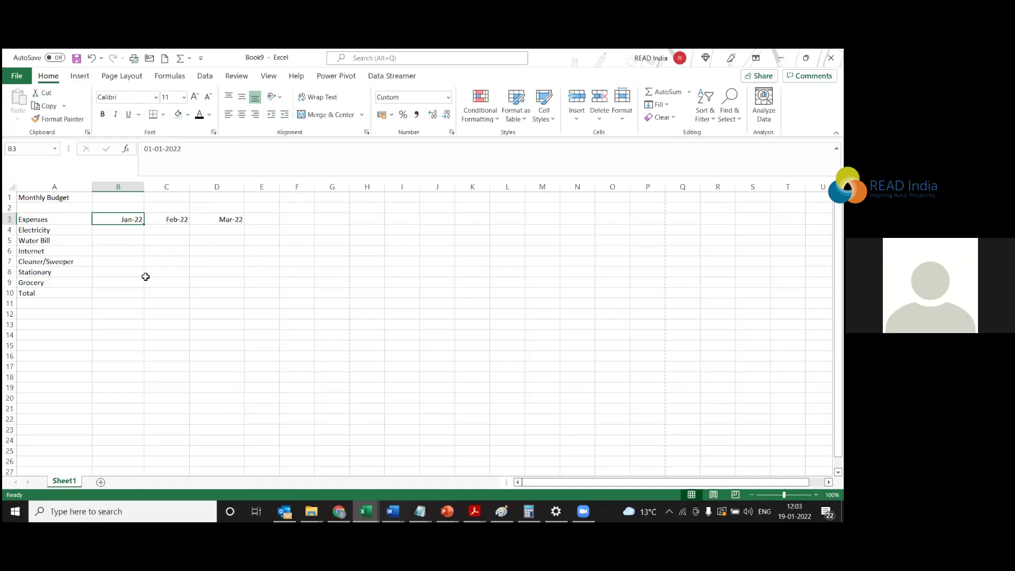
left_click(448, 97)
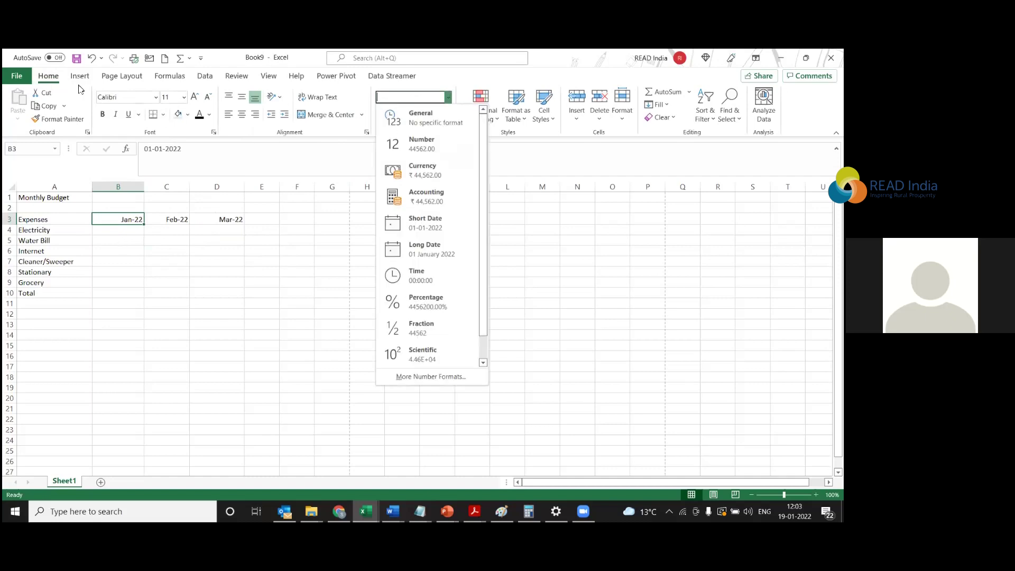
left_click(65, 84)
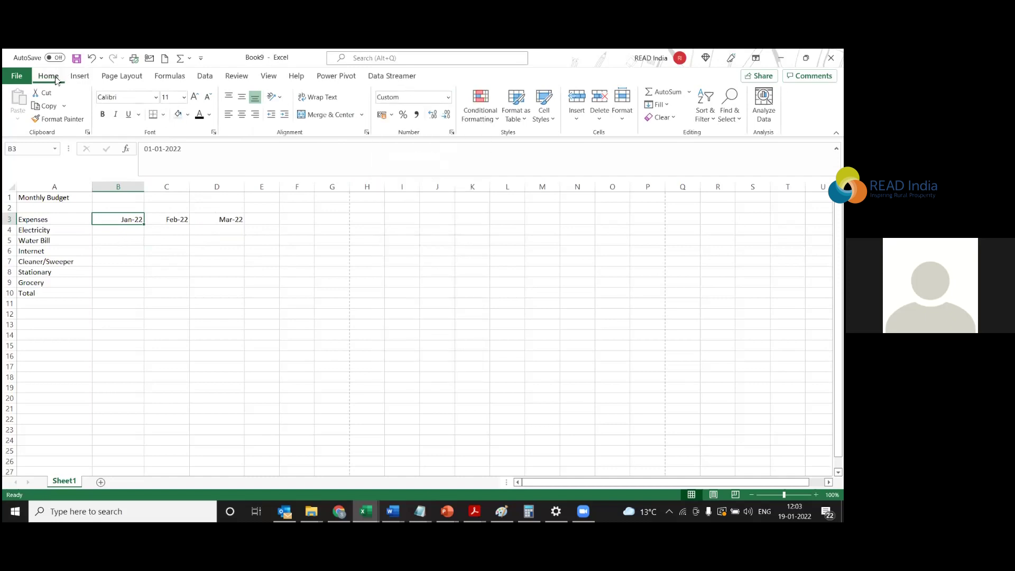
left_click(448, 98)
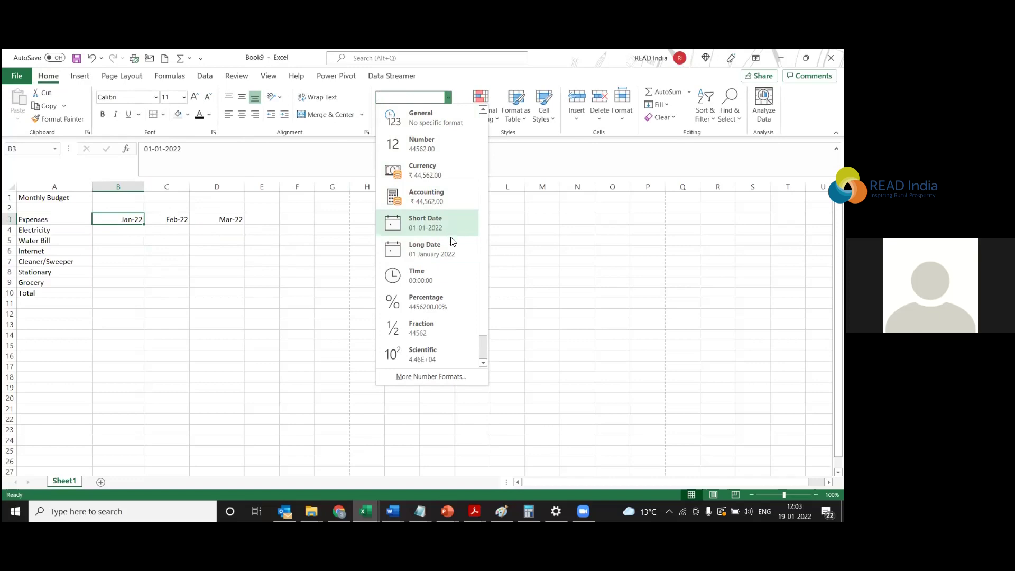
scroll(464, 301, "down", 1)
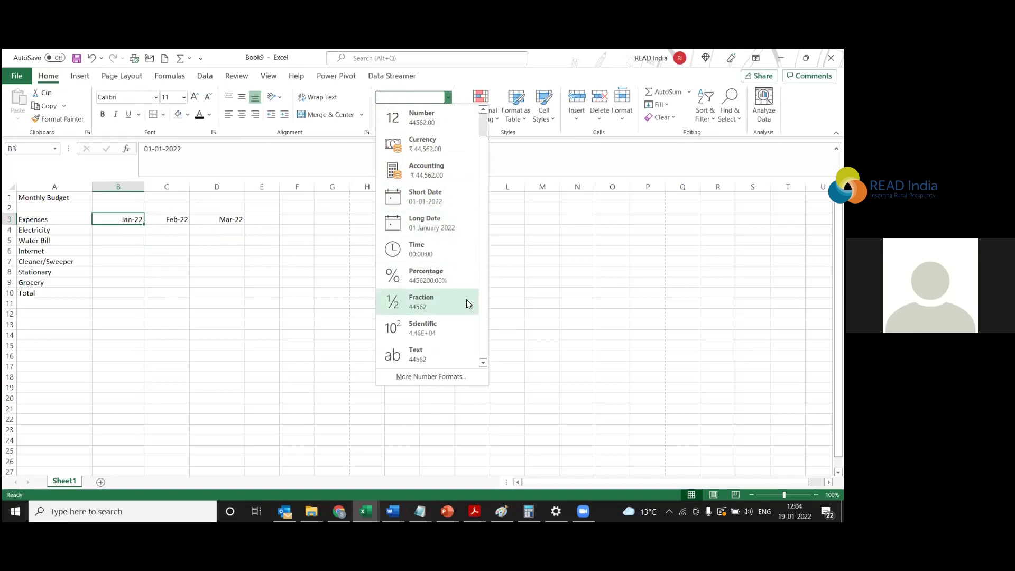
left_click(444, 376)
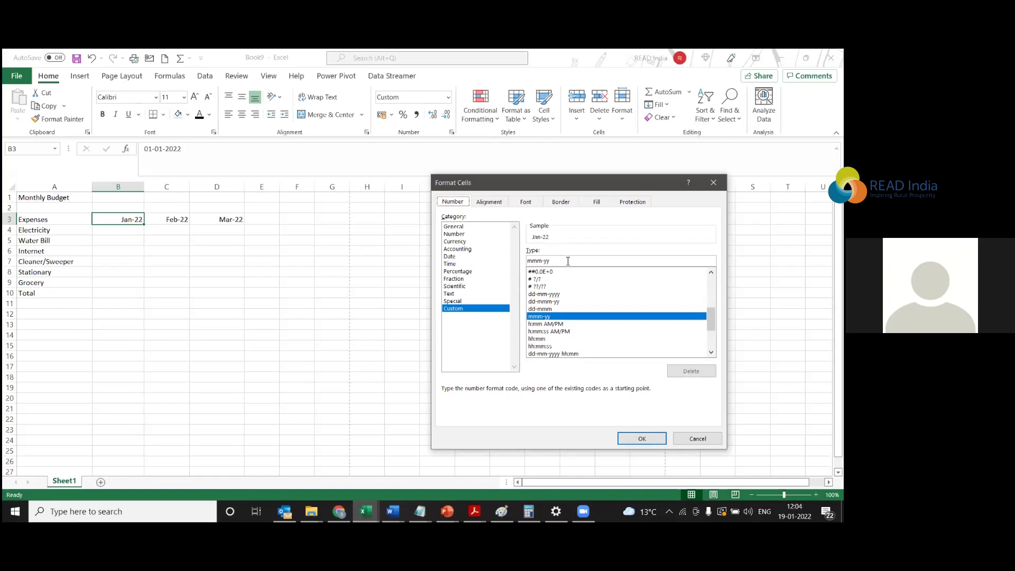
left_click_drag(527, 261, 551, 260)
type("mm")
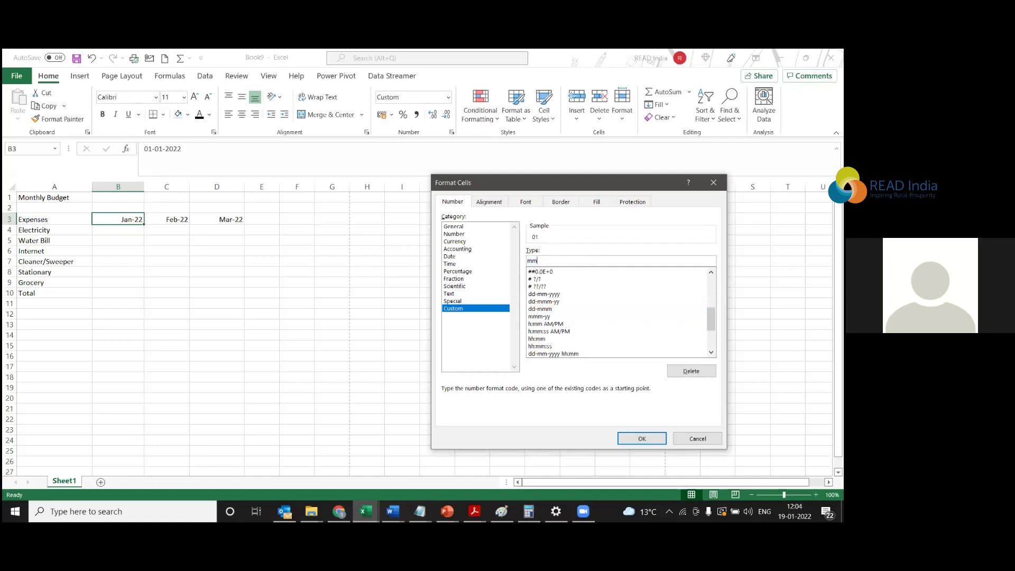
type("m")
type("m")
type("-")
type("202")
key("BackSpace")
key("BackSpace")
type("yyyy")
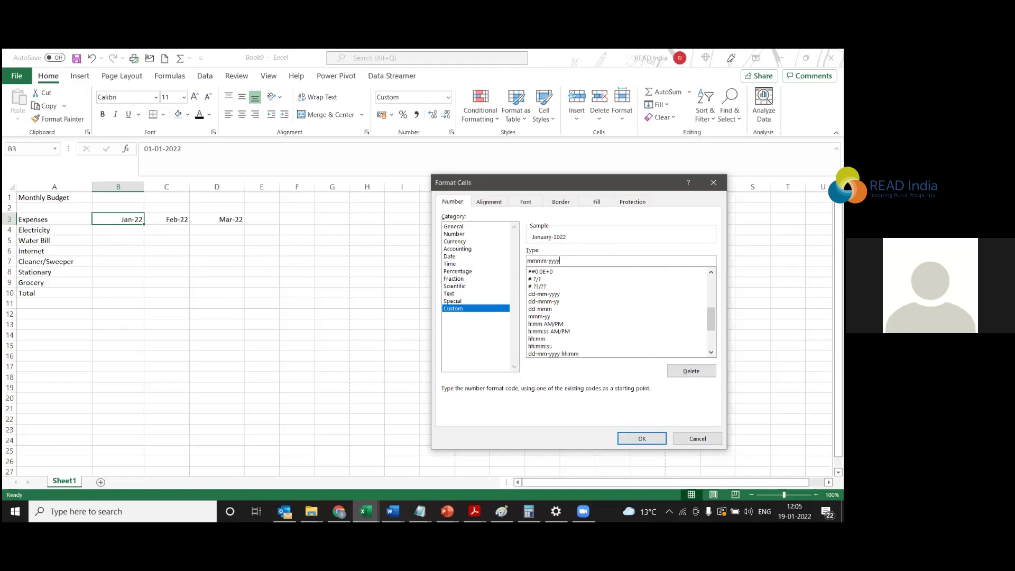
left_click(698, 439)
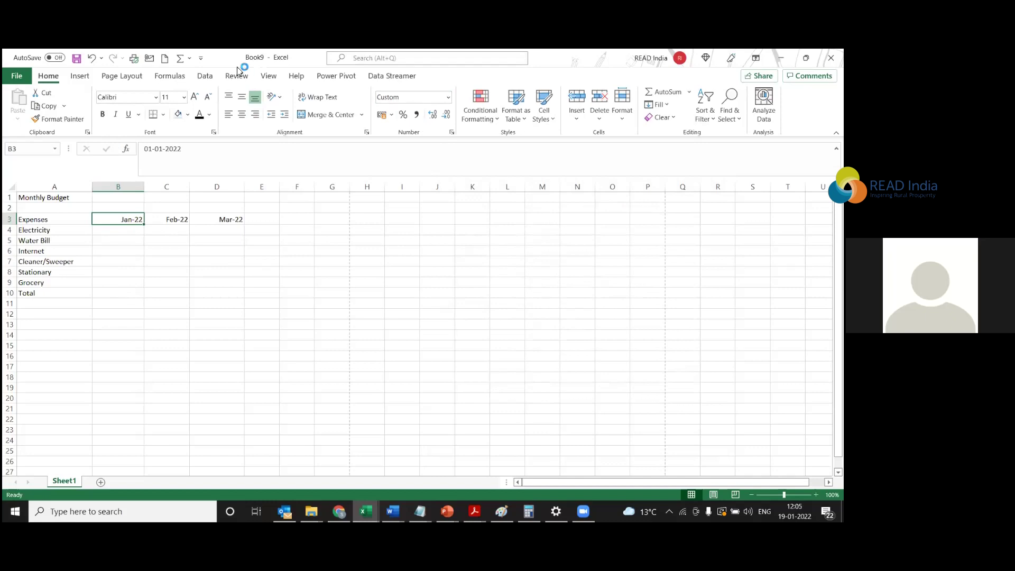
Open the full number format settings for cell B3 and browse the Date format types.
left_click(447, 98)
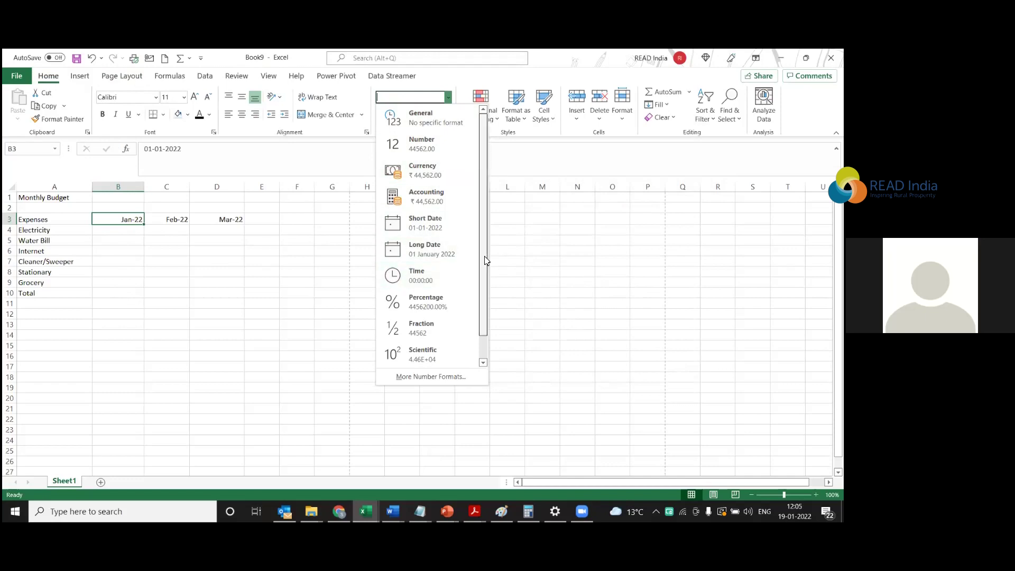
left_click_drag(482, 258, 482, 294)
left_click(439, 377)
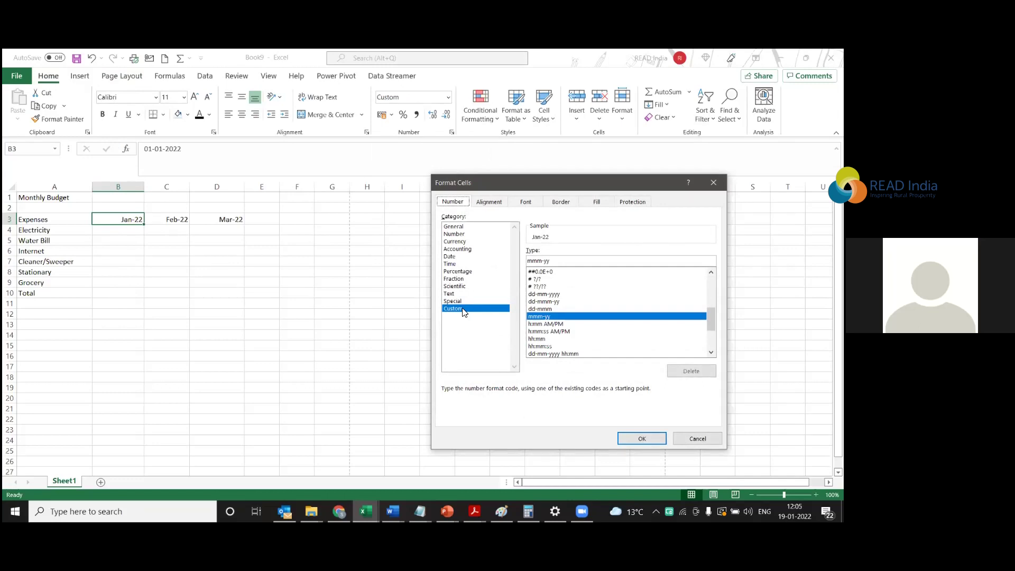
left_click(449, 257)
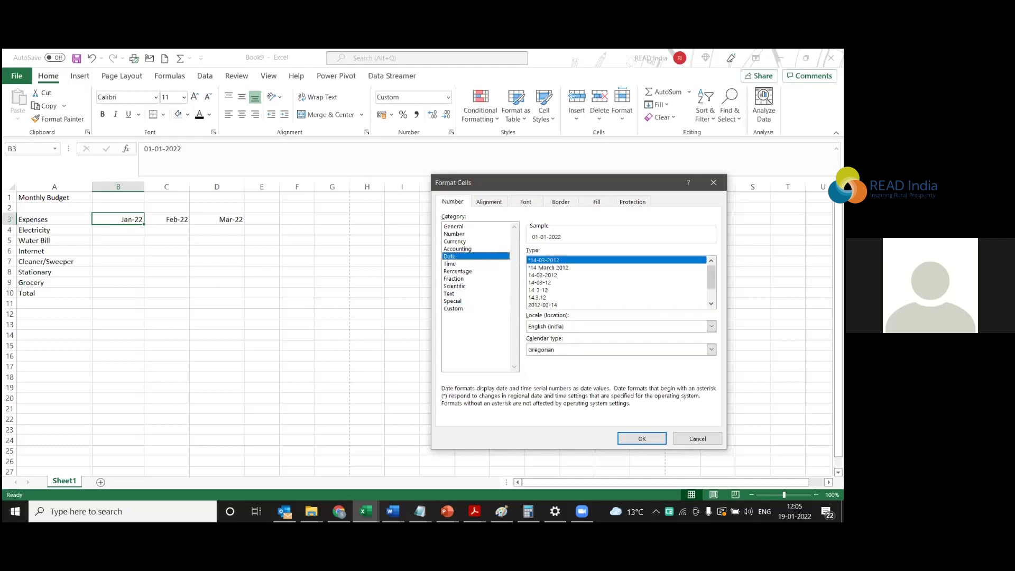
left_click_drag(711, 276, 711, 287)
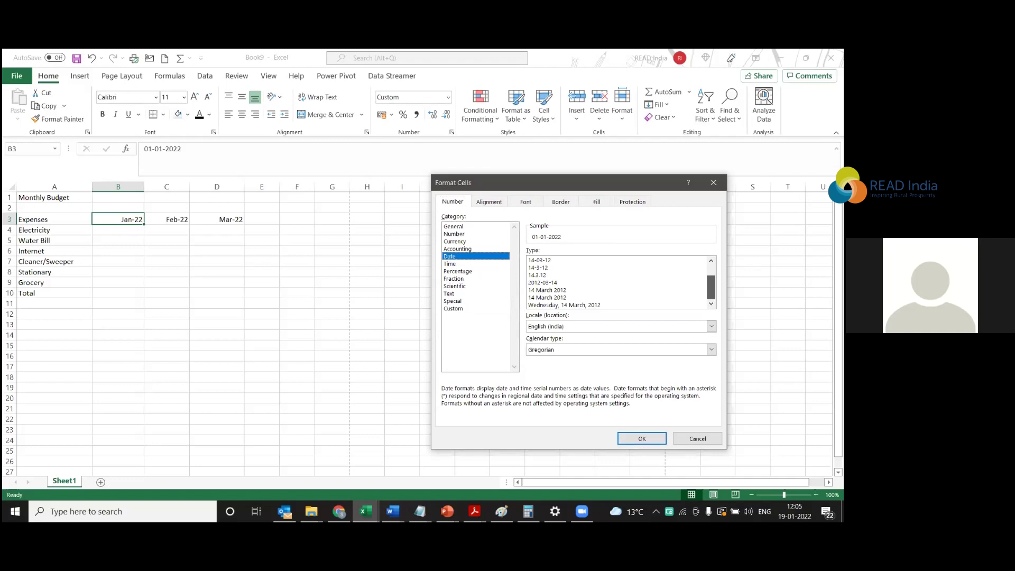
scroll(618, 282, "up", 1)
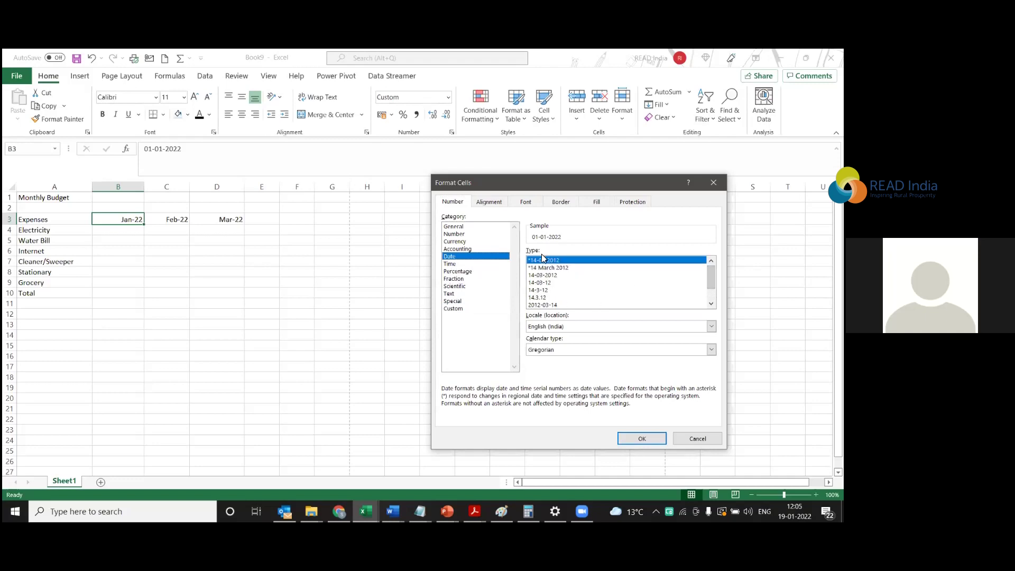
mouse_move(711, 276)
left_mouse_down()
mouse_move(711, 286)
mouse_move(711, 276)
left_mouse_up()
Apply the custom number format mmmm-yyyy to the January heading in cell B3.
left_click(453, 308)
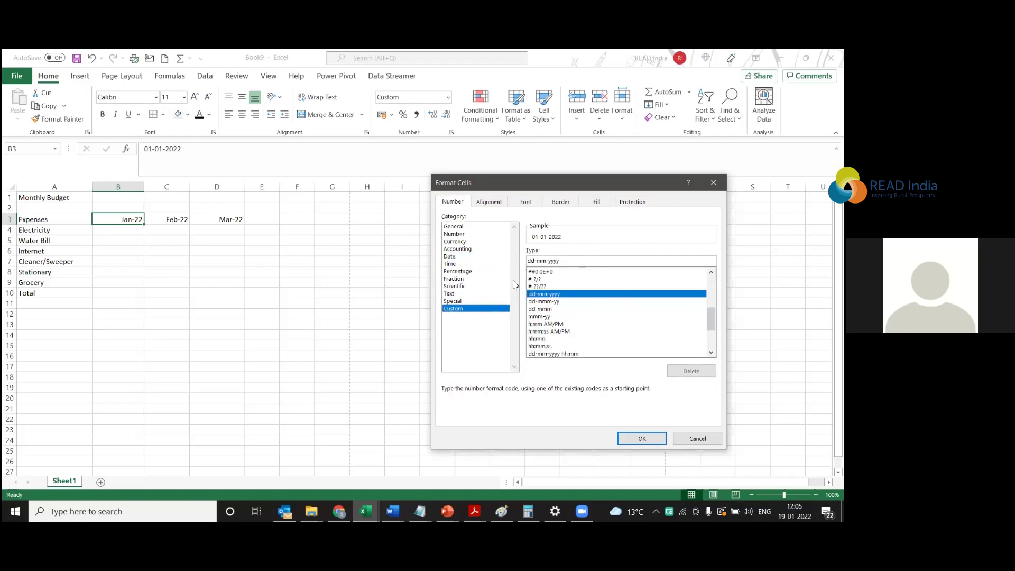
left_click_drag(584, 257, 519, 262)
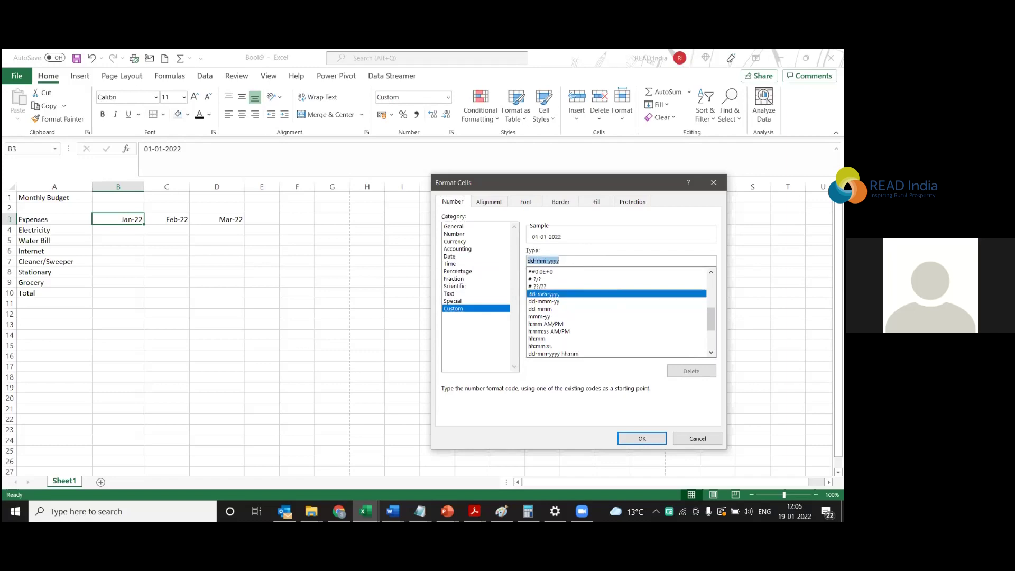
type("mmmm")
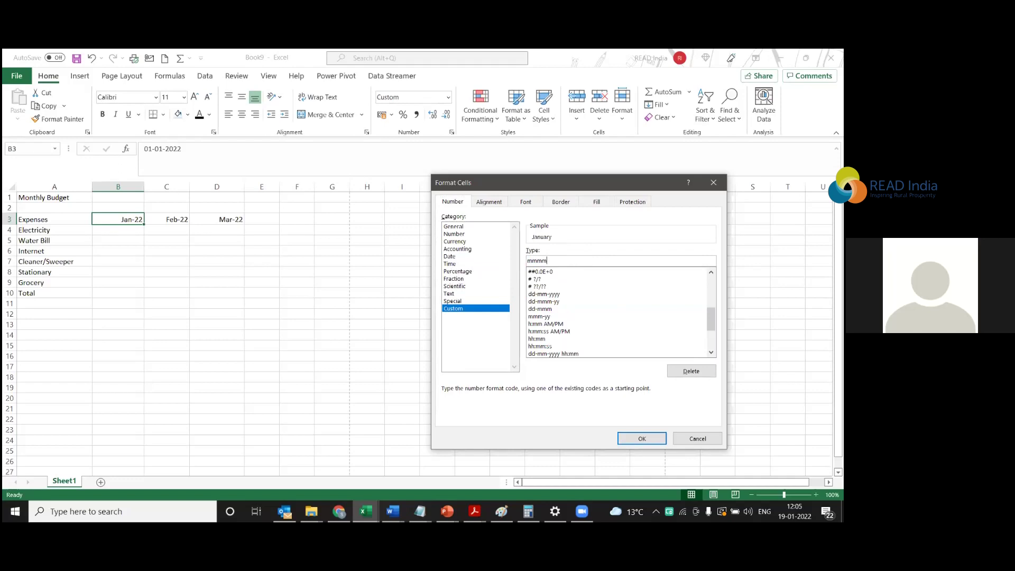
type("-yyyy")
left_click(655, 441)
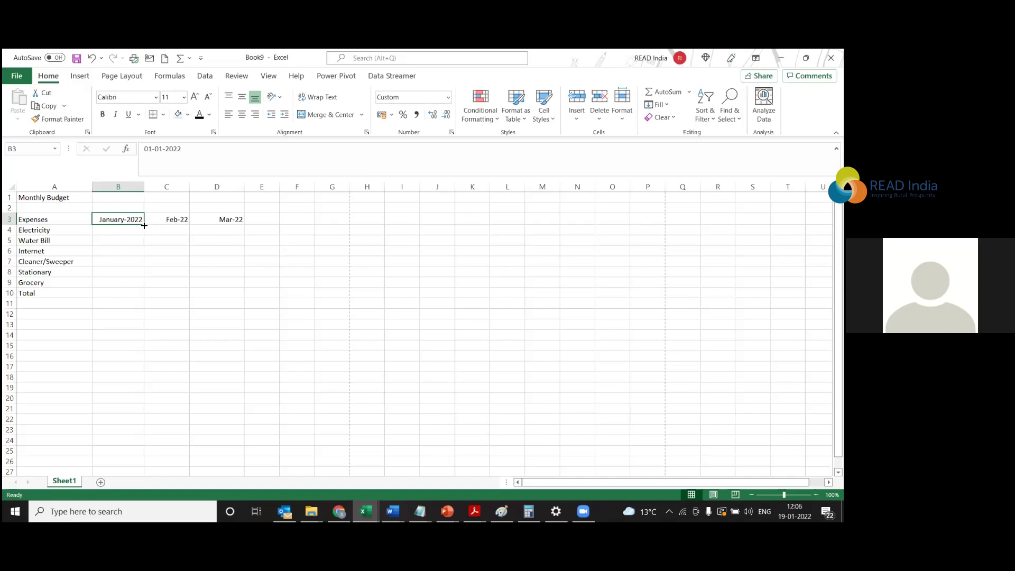
Compare the display format of the January heading in B3 with the headings in C3 and D3.
mouse_move(144, 224)
left_mouse_down()
mouse_move(245, 235)
mouse_move(141, 225)
left_mouse_up()
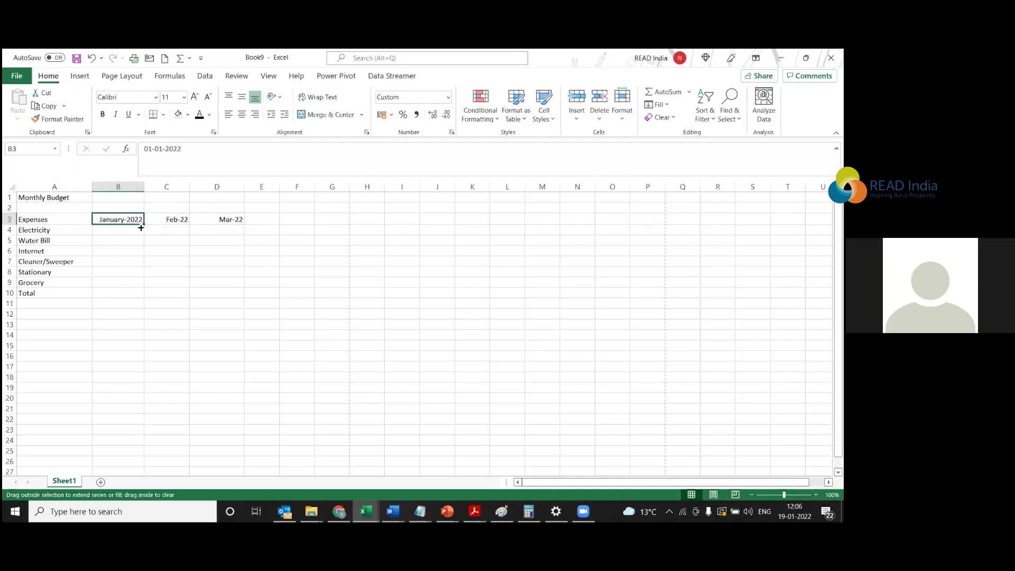
left_click(174, 219)
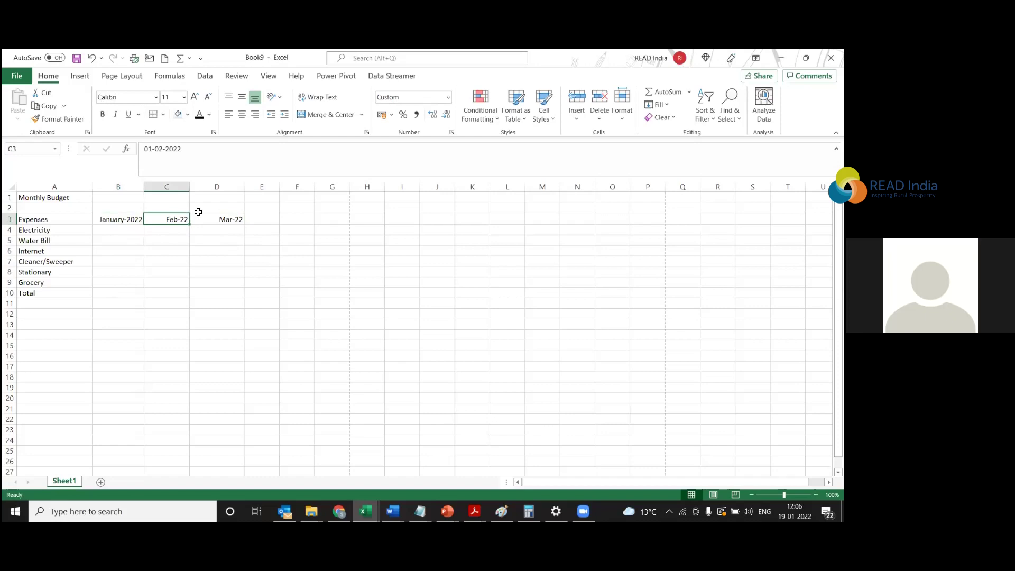
left_click(133, 223)
left_click(172, 220)
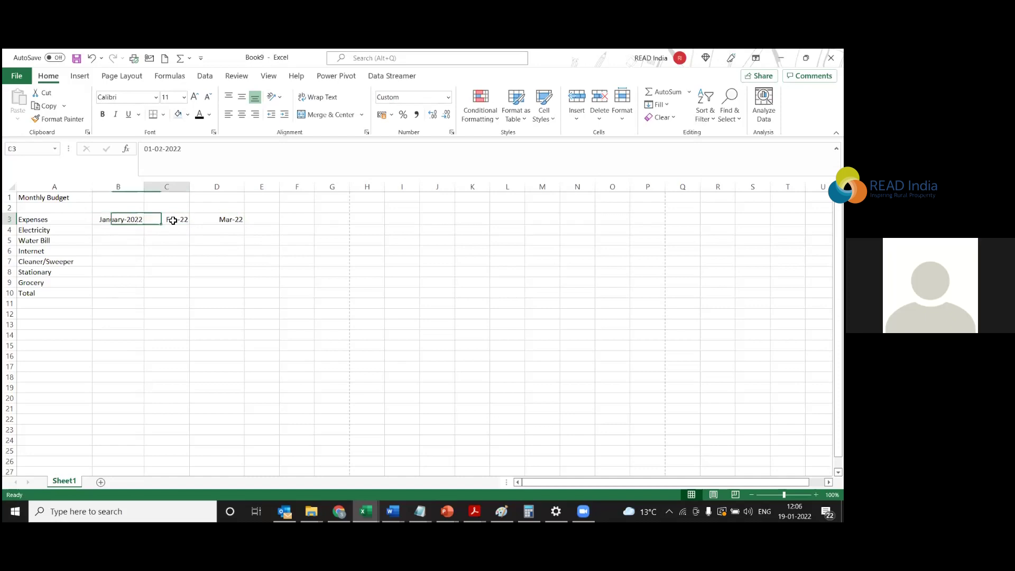
left_click(236, 212)
left_click(230, 219)
left_click(173, 216)
left_click(119, 228)
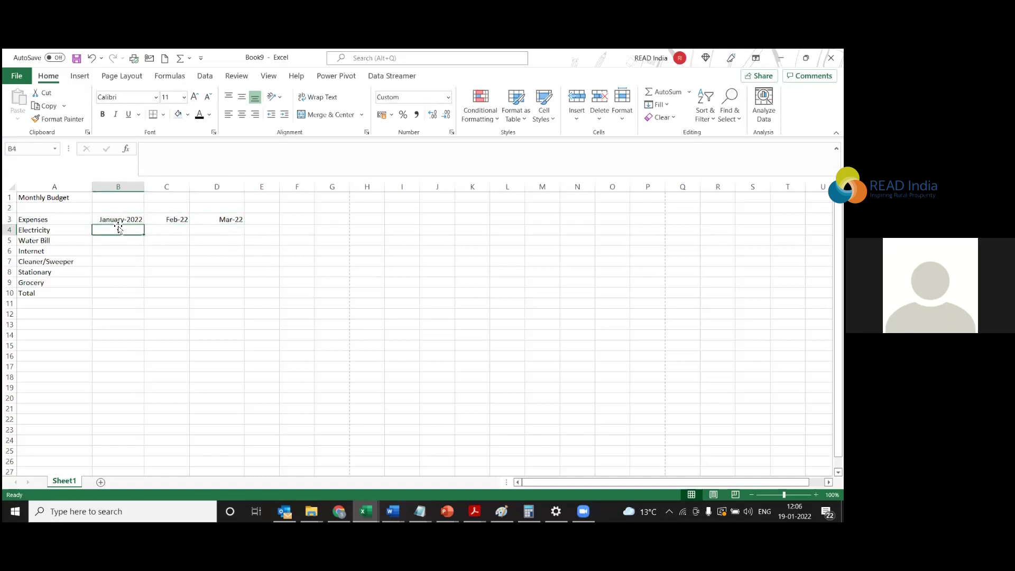
left_click(192, 220)
left_click(114, 219)
left_click(175, 223)
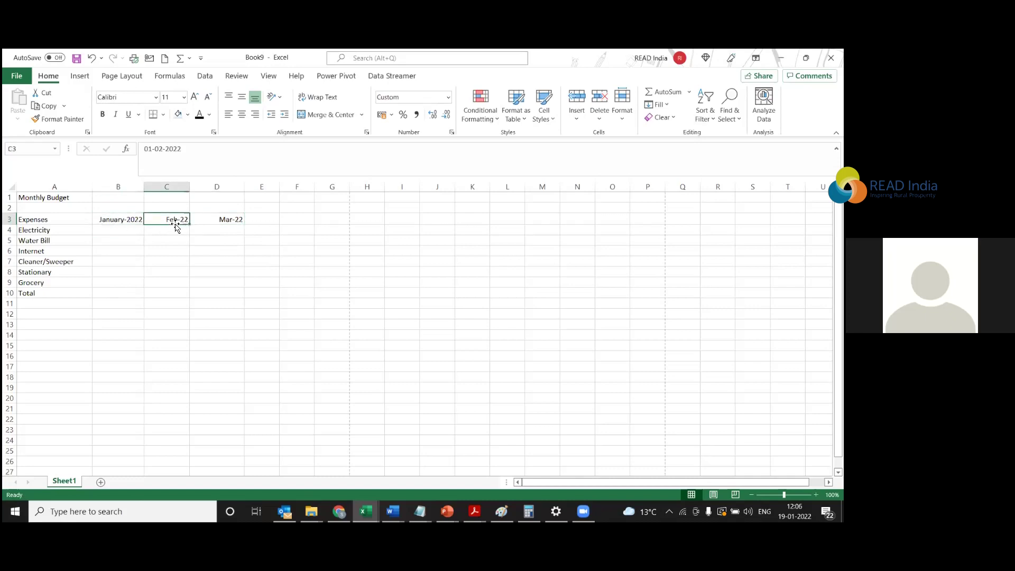
left_click(209, 220)
left_click(125, 219)
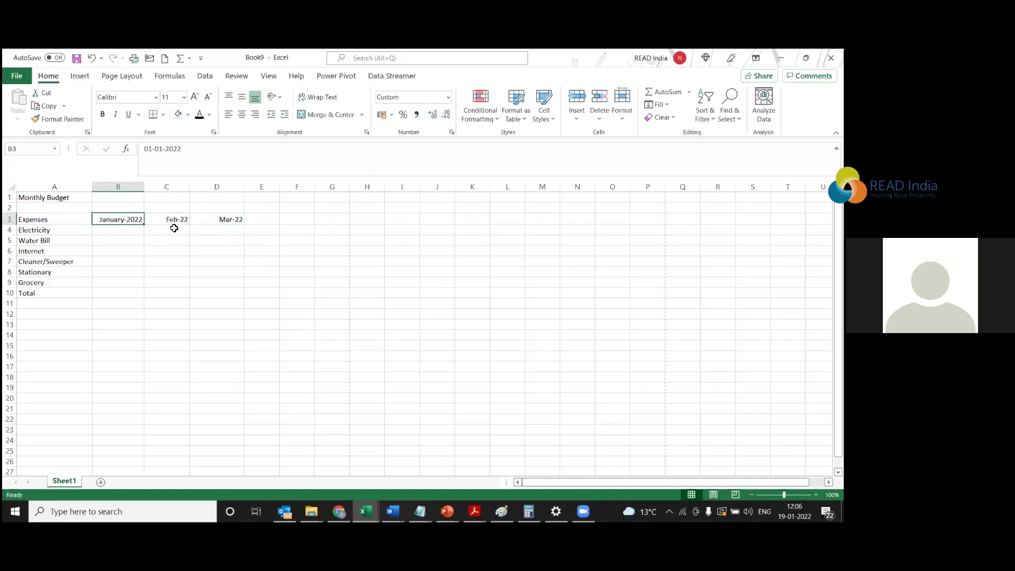
left_click(176, 221)
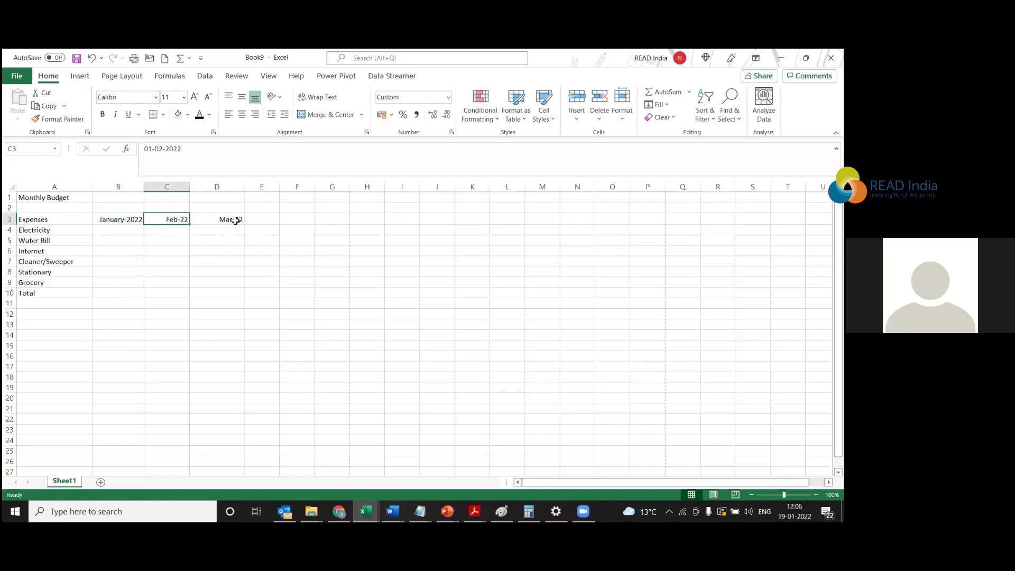
Re-enter the February heading in cell C3 as Feb 2022.
type("Feb")
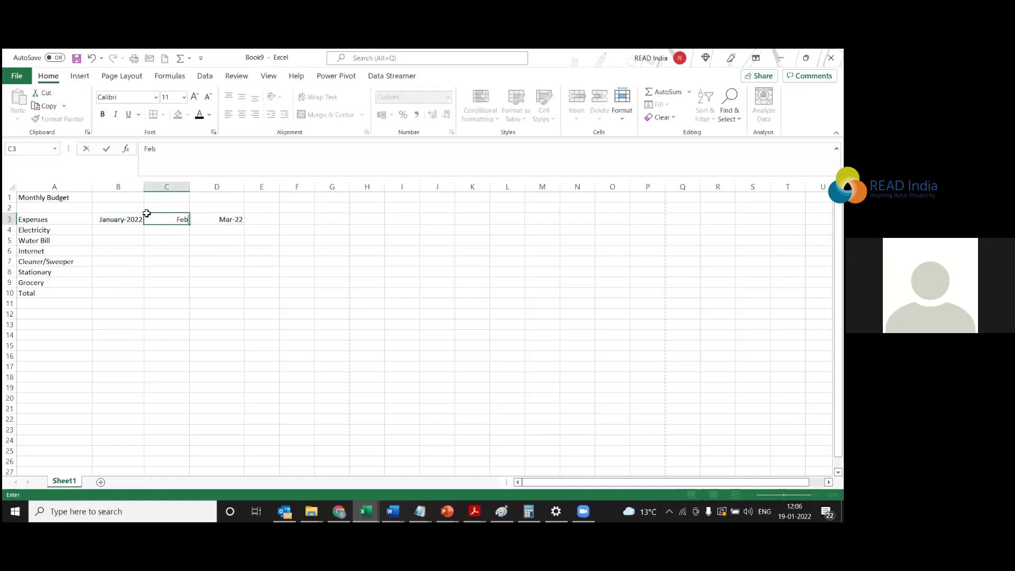
type(" 2022")
left_click(213, 250)
Apply the custom number format mmmm-yyyy to the February heading in C3 and widen column C to fit it.
left_click(172, 211)
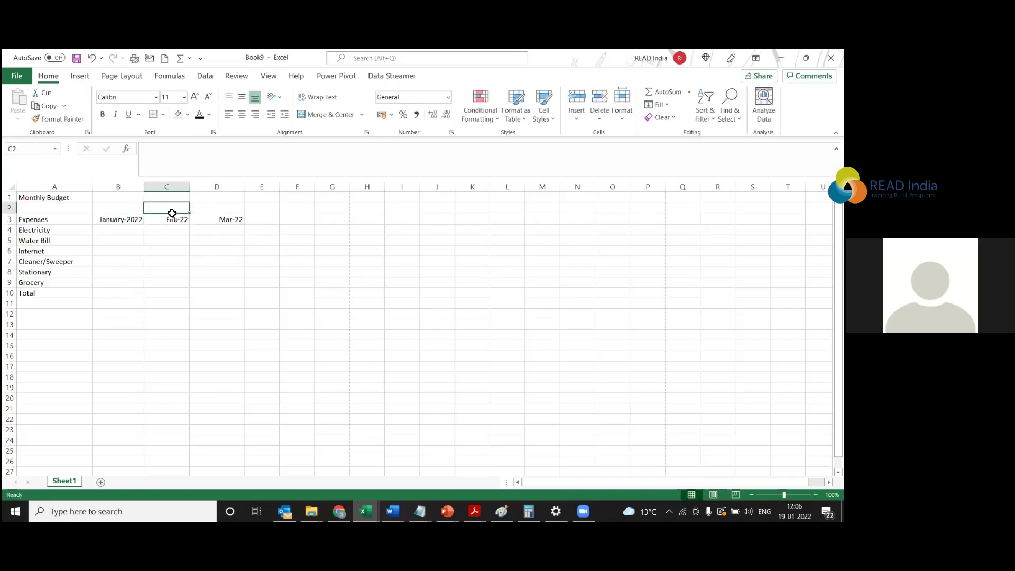
left_click(449, 97)
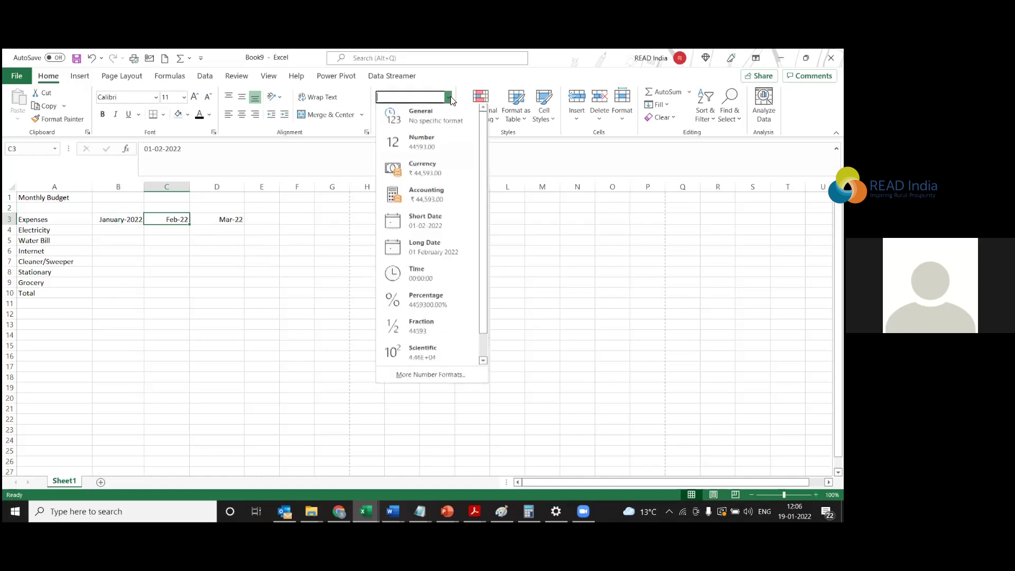
left_click(449, 377)
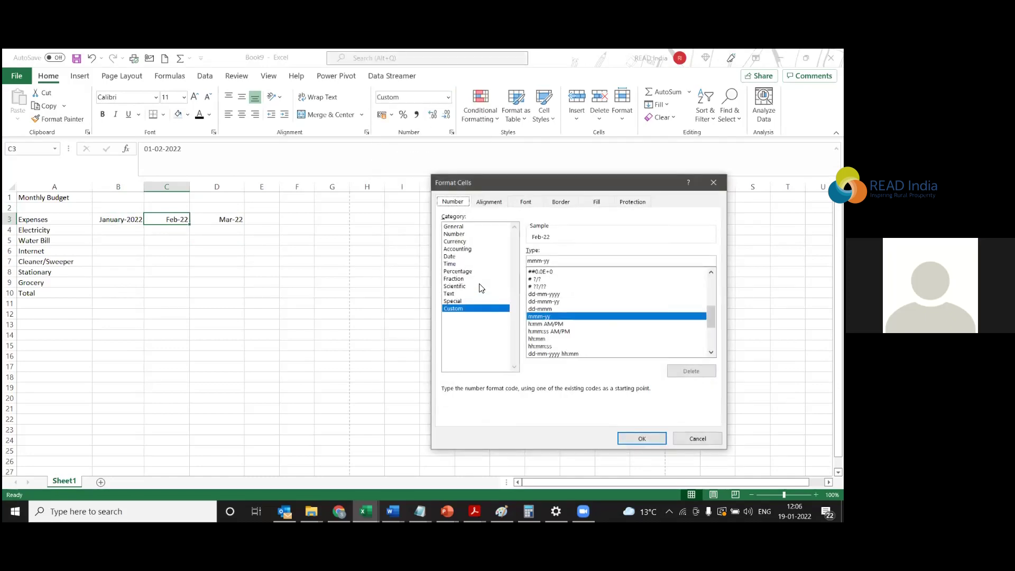
left_click(568, 264)
type("m")
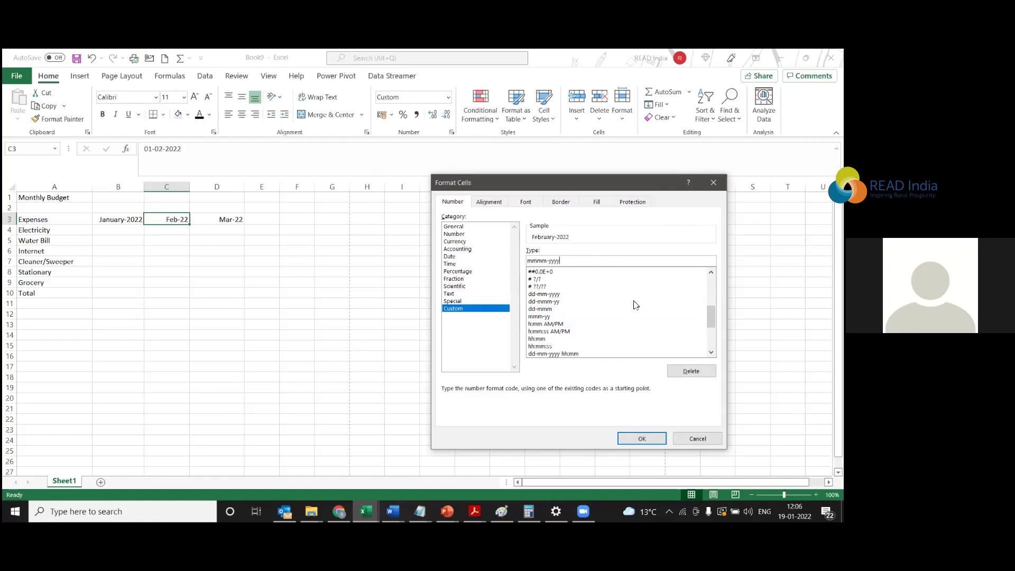
left_click(650, 438)
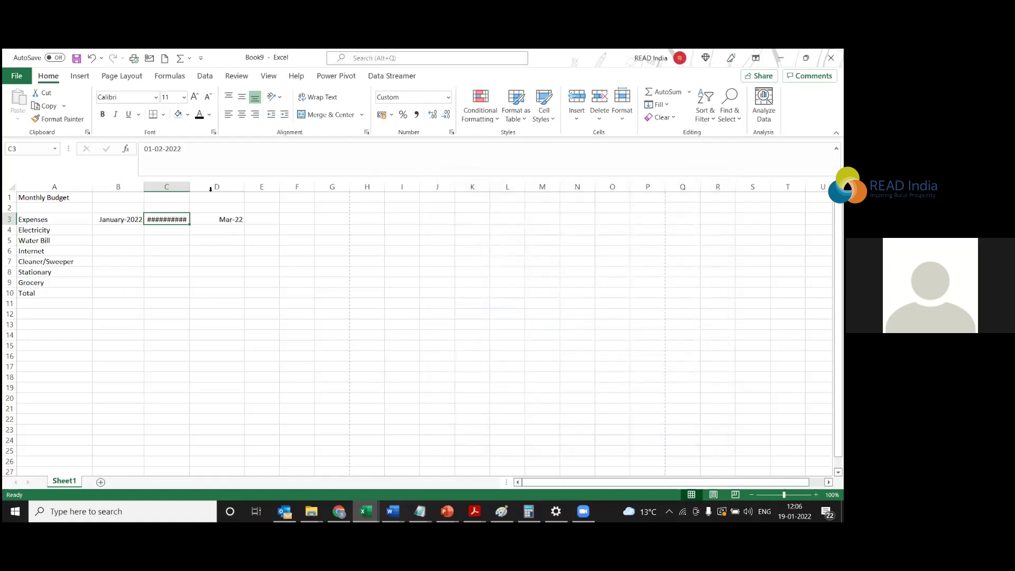
left_click_drag(190, 187, 202, 187)
Compare the display formats and stored dates of the three month headings in B3:D3.
left_click(236, 228)
left_click(181, 221)
left_click(213, 220)
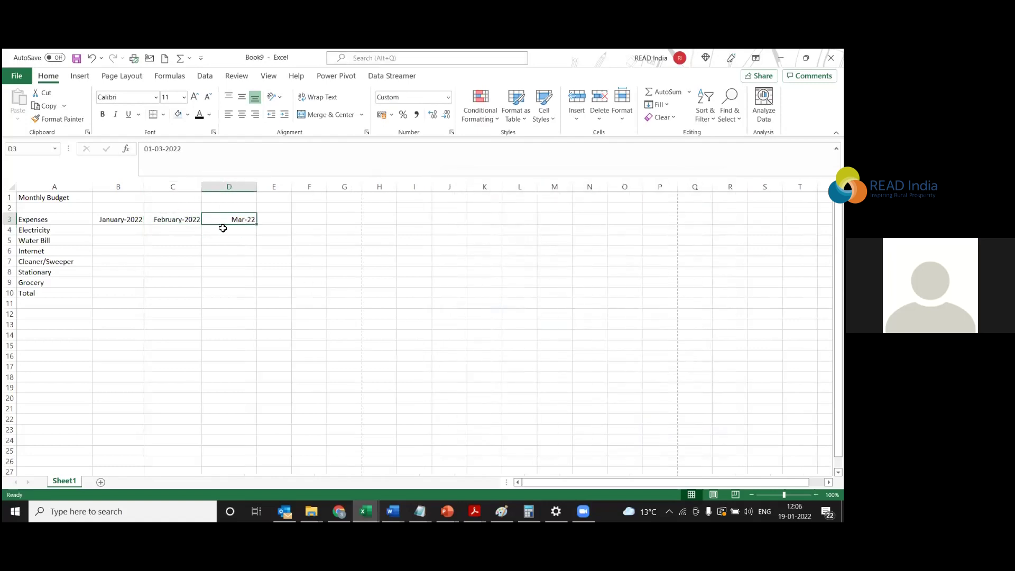
left_click(135, 220)
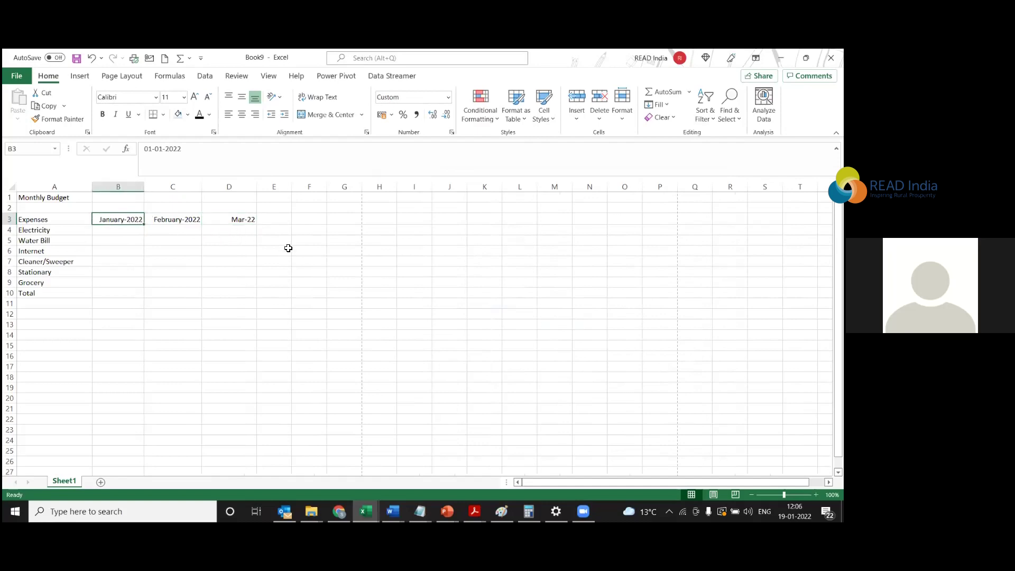
left_click(119, 238)
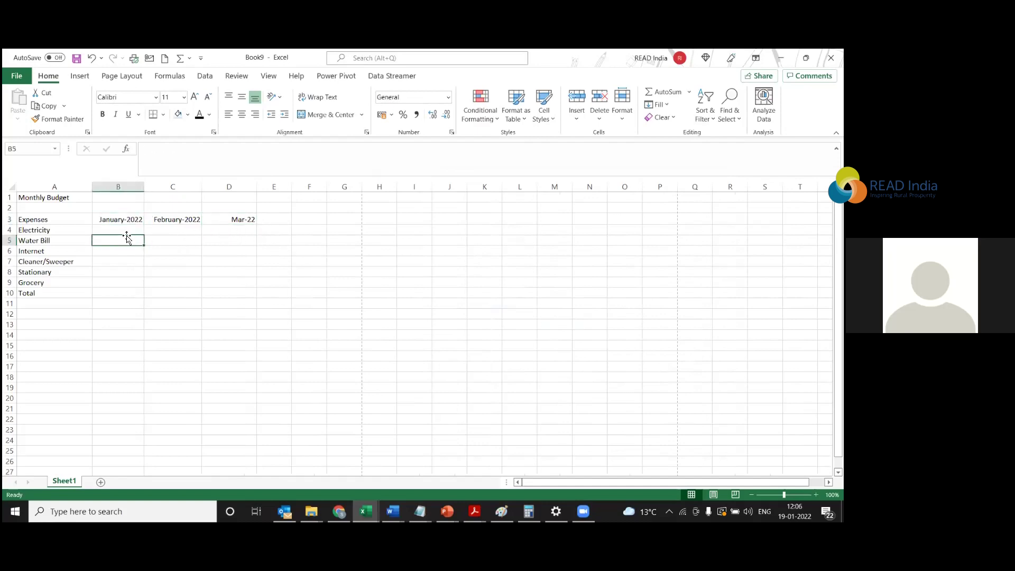
left_click(122, 227)
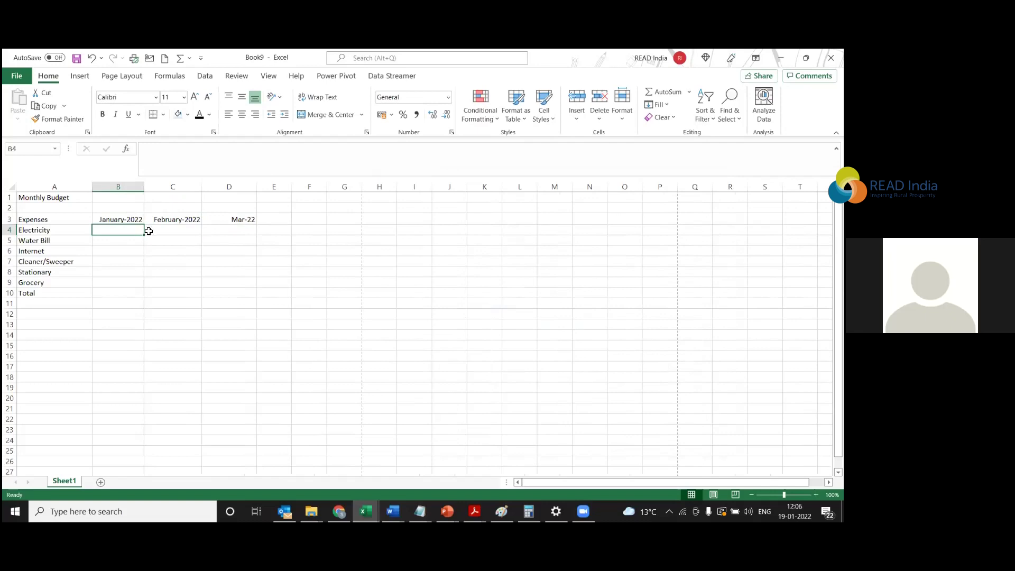
left_click_drag(113, 220, 243, 222)
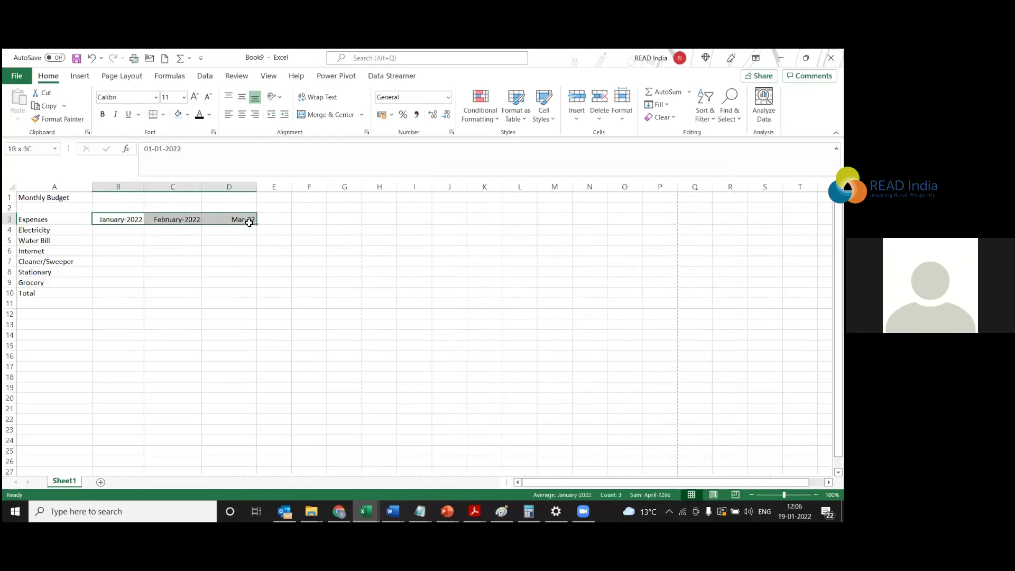
Enter the January-2022 amounts in B4:B6: Electricity 2000, Water Bill 500 and Internet 1000.
left_click(139, 228)
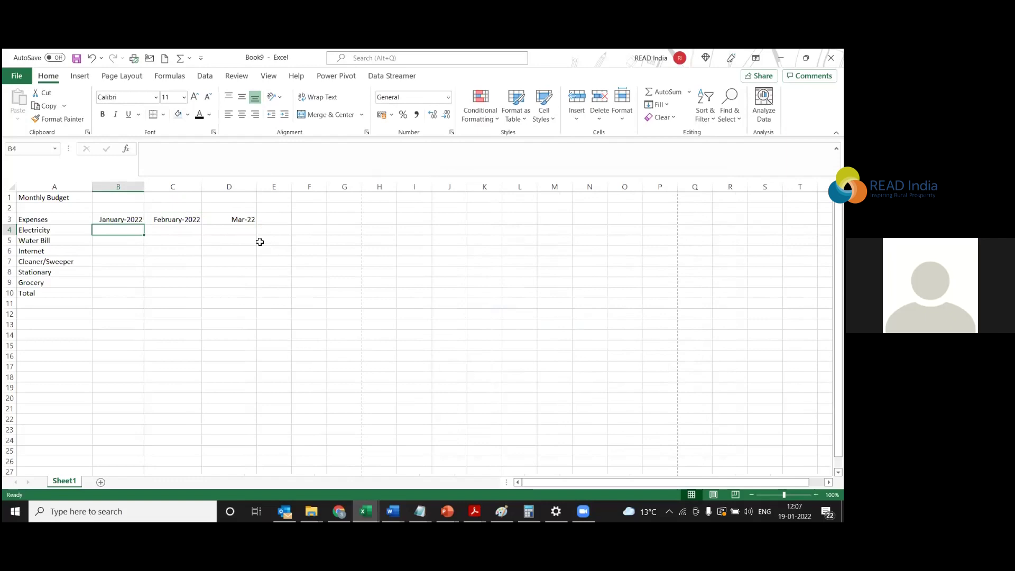
type("2000")
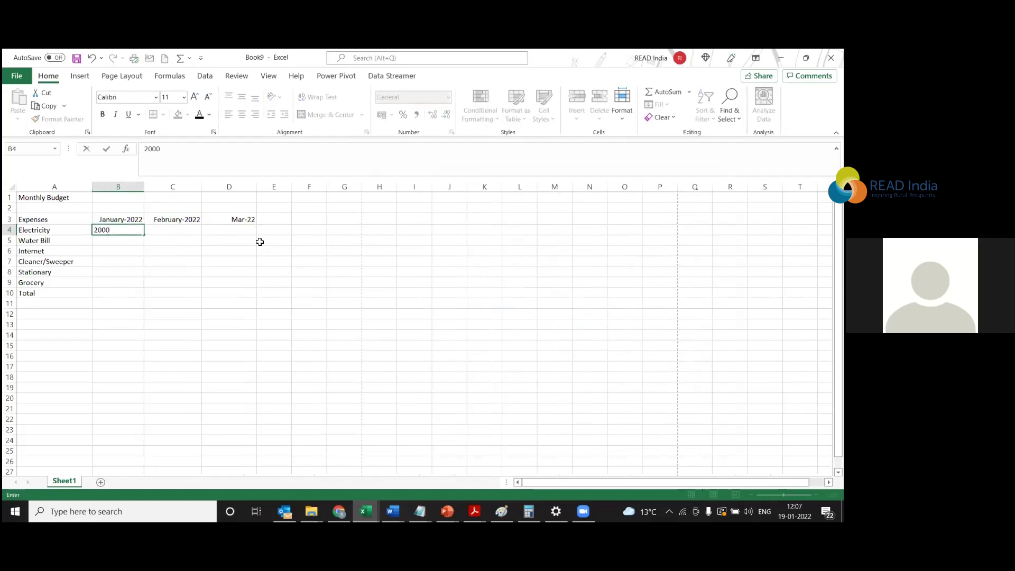
key("Return")
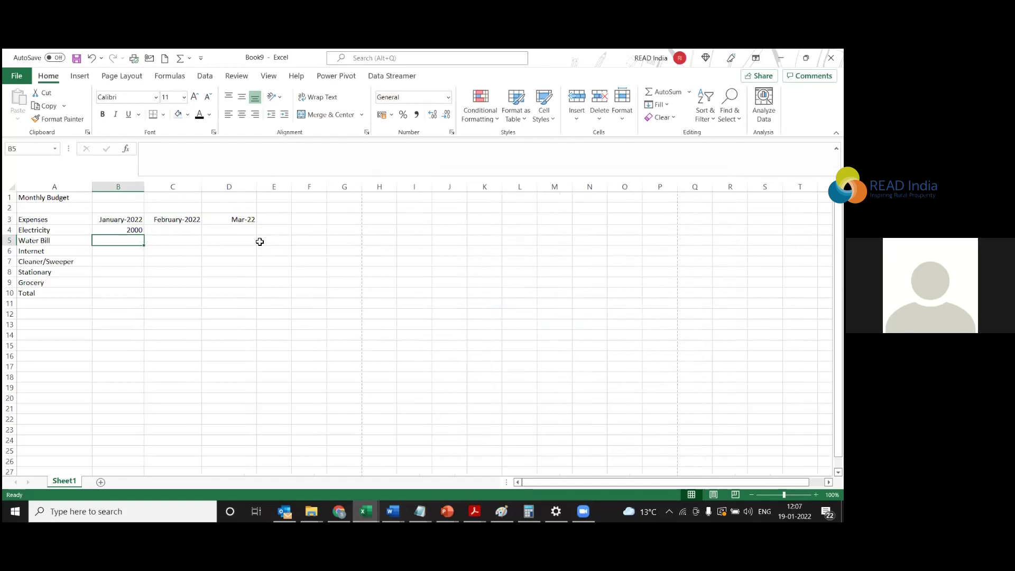
type("500")
key("Return")
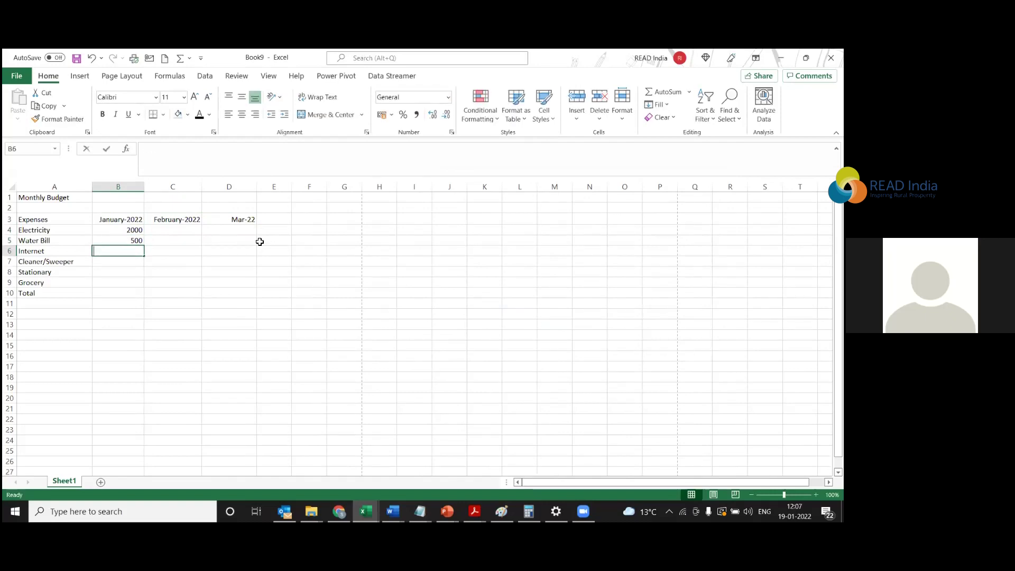
type("1000")
key("Return")
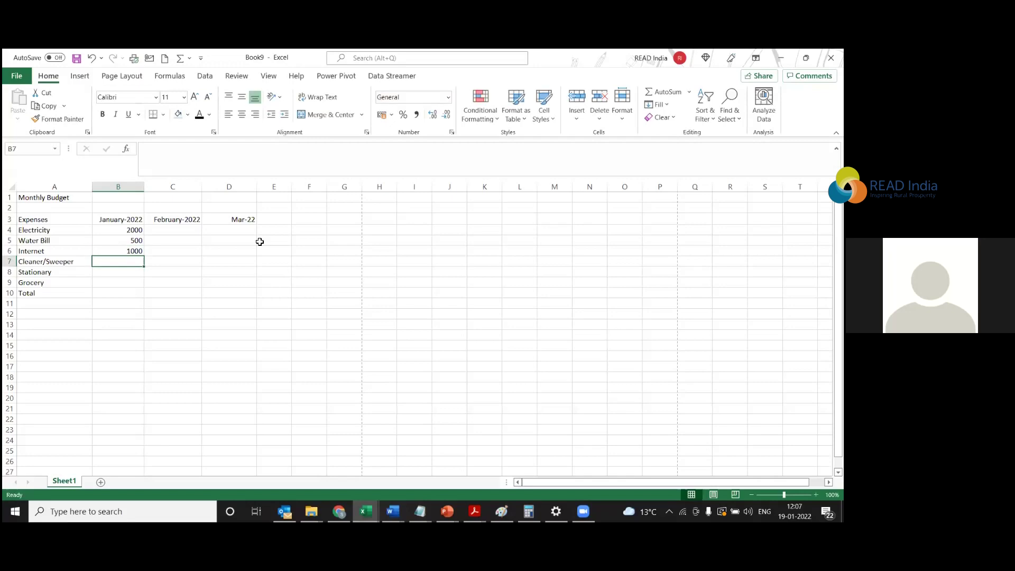
Enter the January-2022 amounts in B7:B9: Cleaner/Sweeper 4000, Stationary 1500 and Grocery 600.
type("4000")
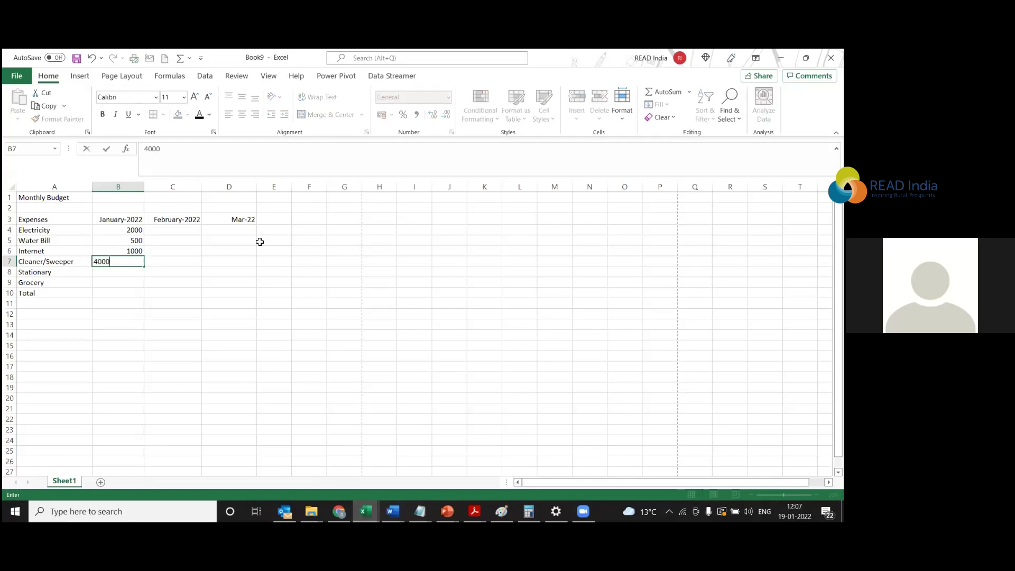
key("Return")
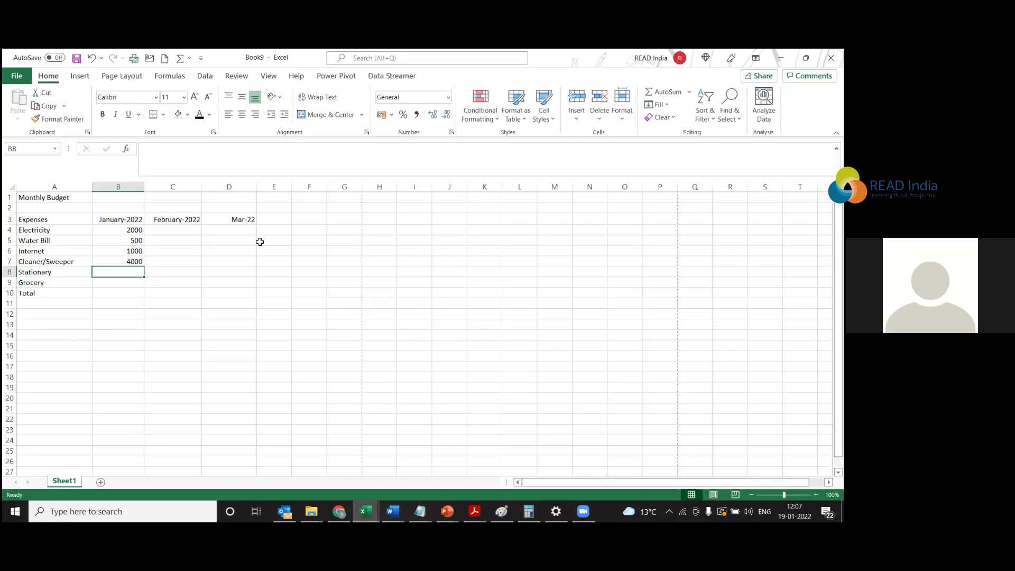
type("1500")
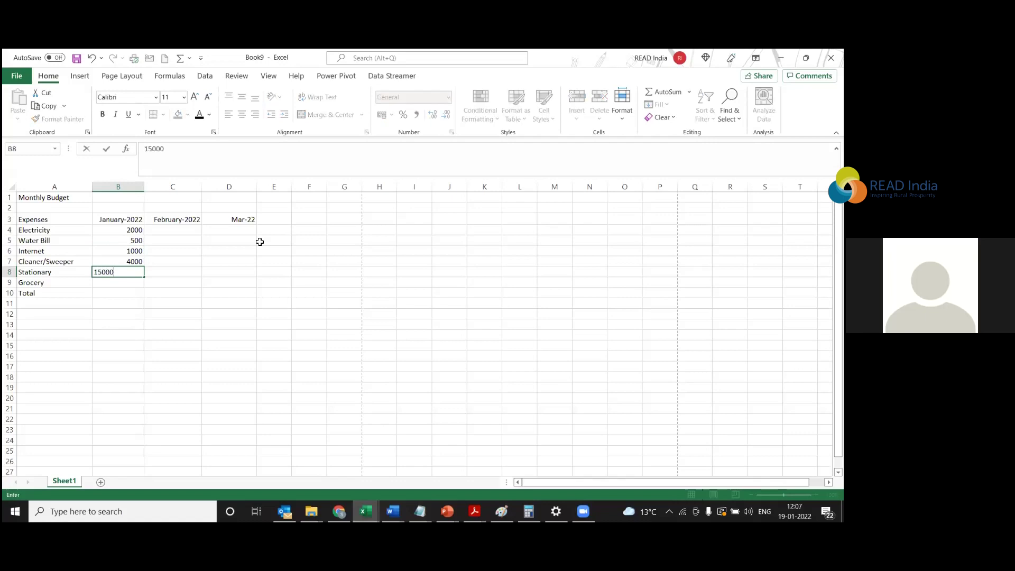
key("Return")
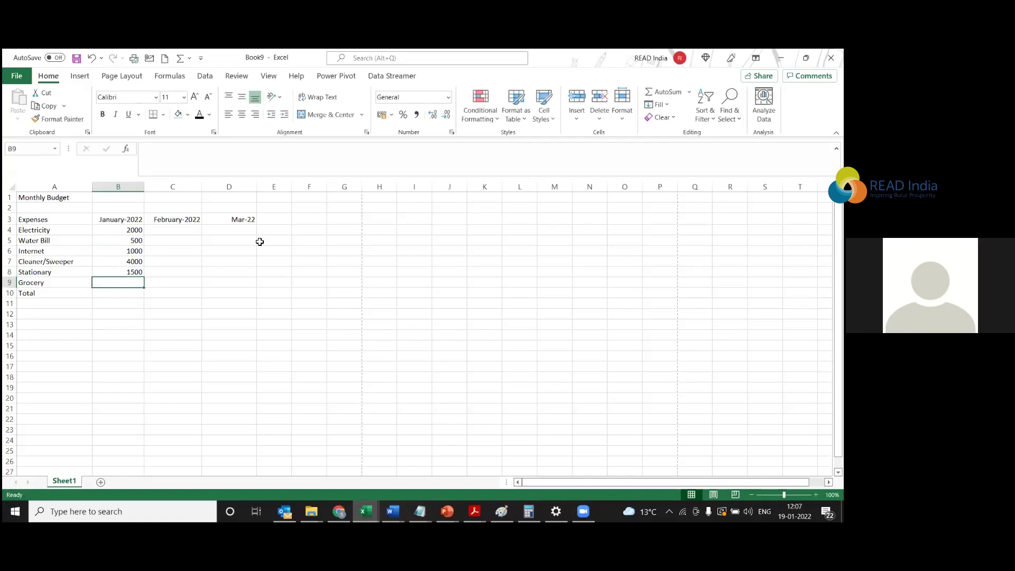
type("600")
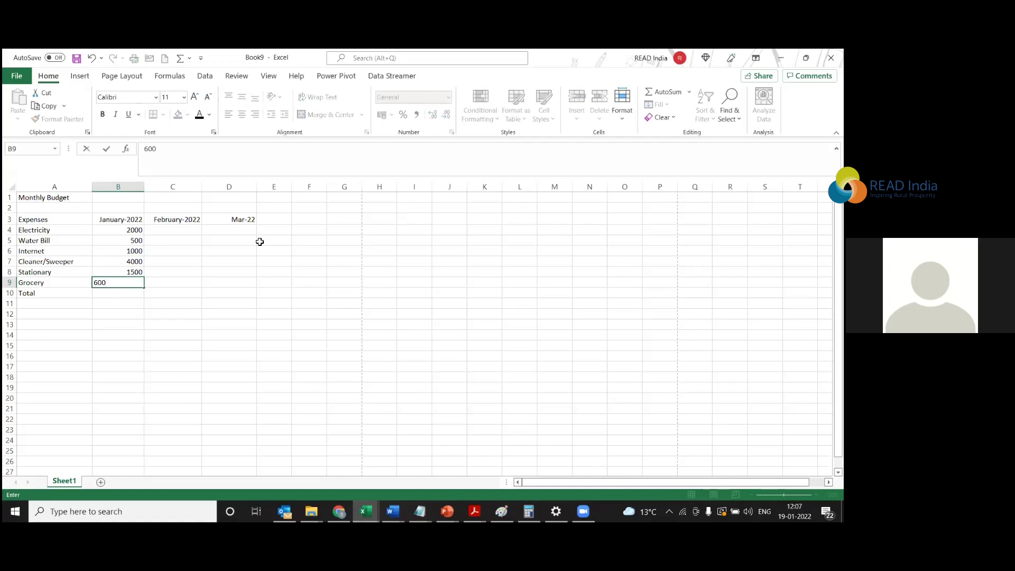
key("Return")
Enter the February-2022 amounts in C4:C6: Electricity 1800, Water Bill 450 and Internet 1200.
left_click(193, 229)
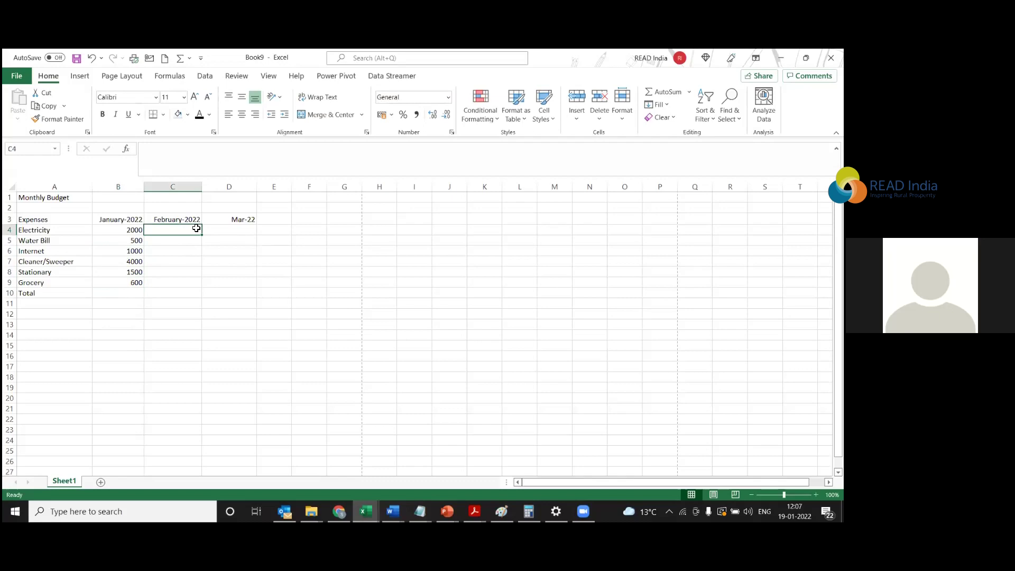
type("1800")
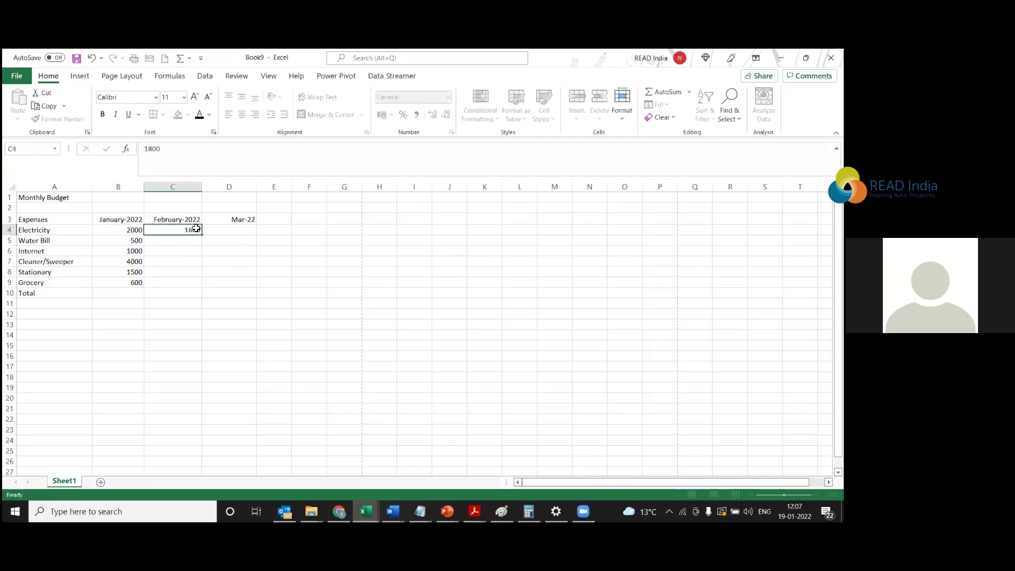
key("Return")
type("450")
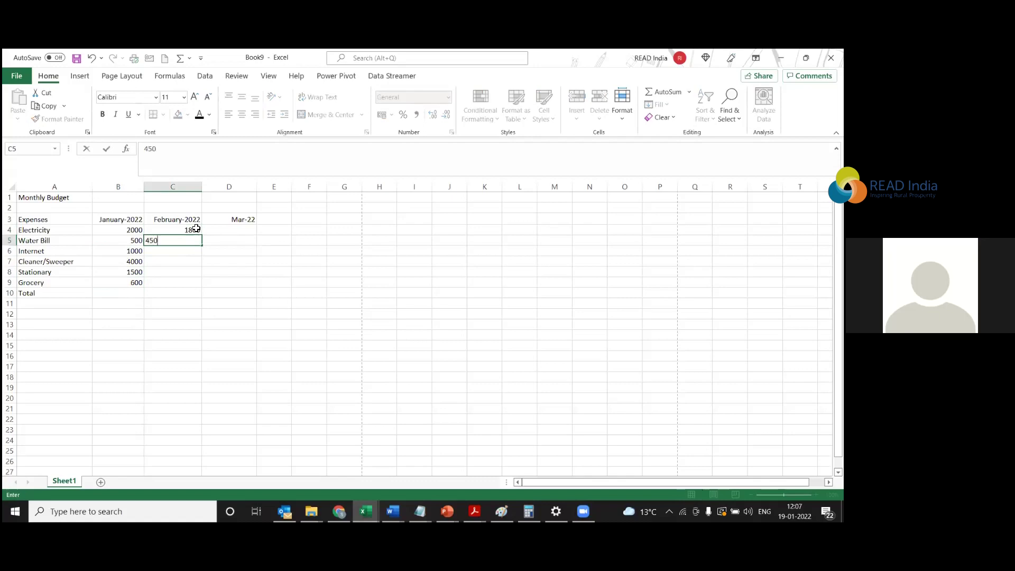
key("Return")
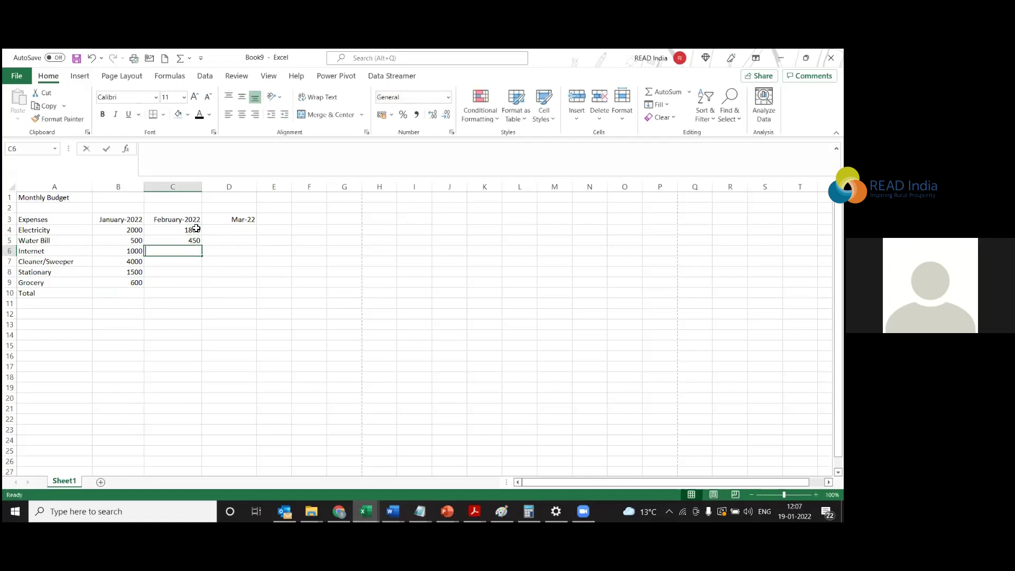
type("1200")
key("Return")
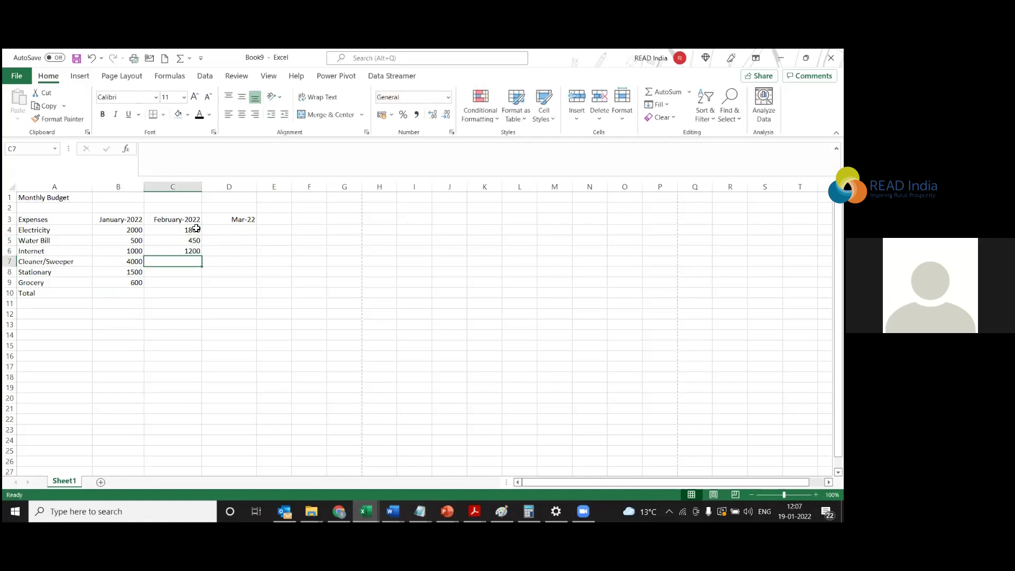
Enter the February-2022 amounts in C7:C9: Cleaner/Sweeper 4000, Stationary 1200 and Grocery 650.
type("4000")
key("Return")
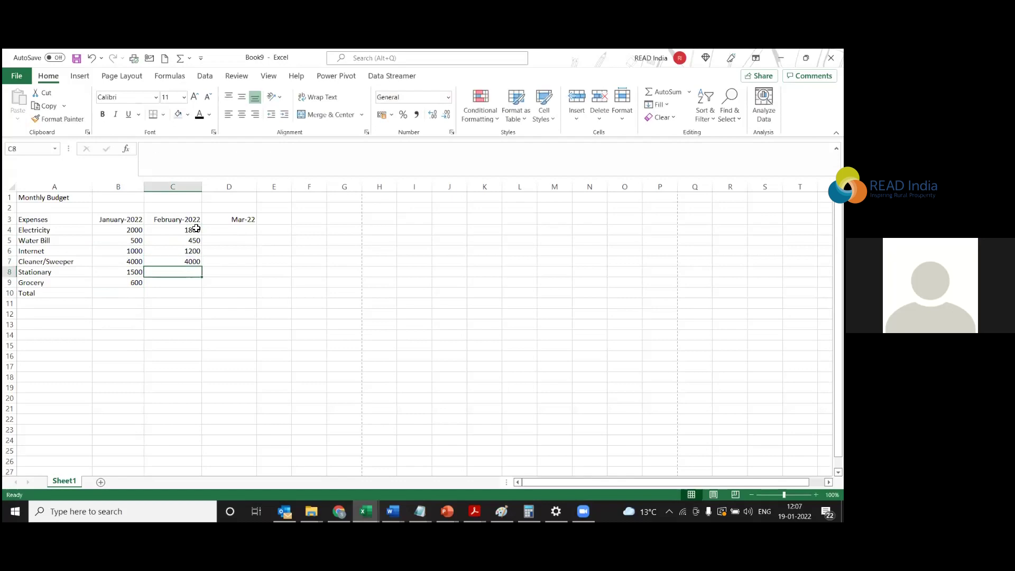
type("1200")
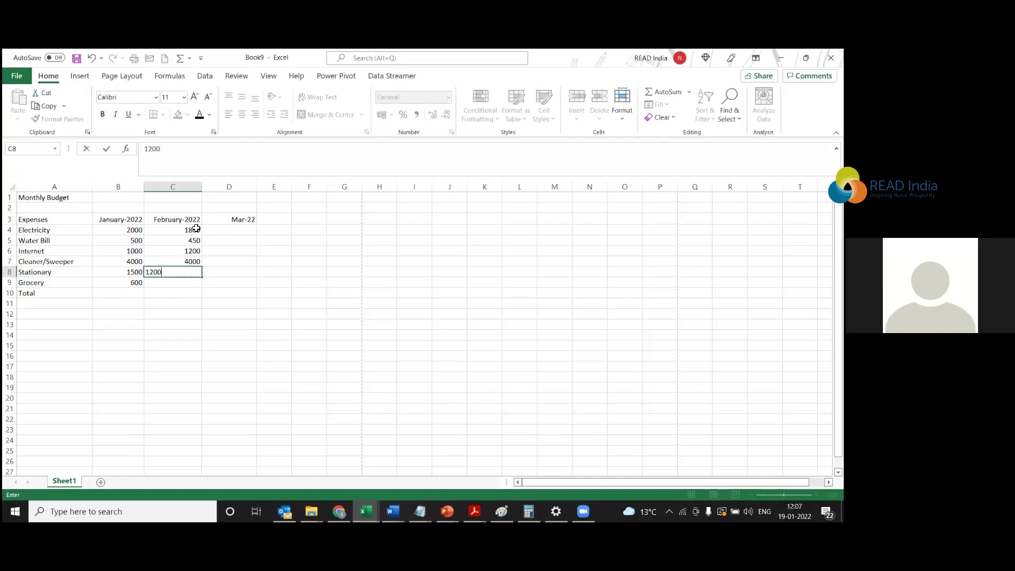
key("Return")
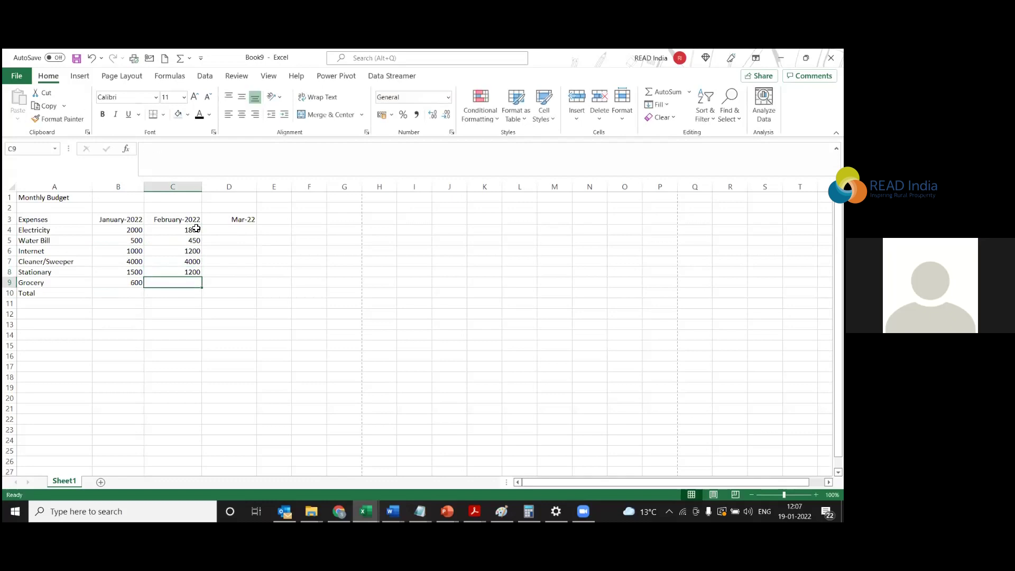
type("650")
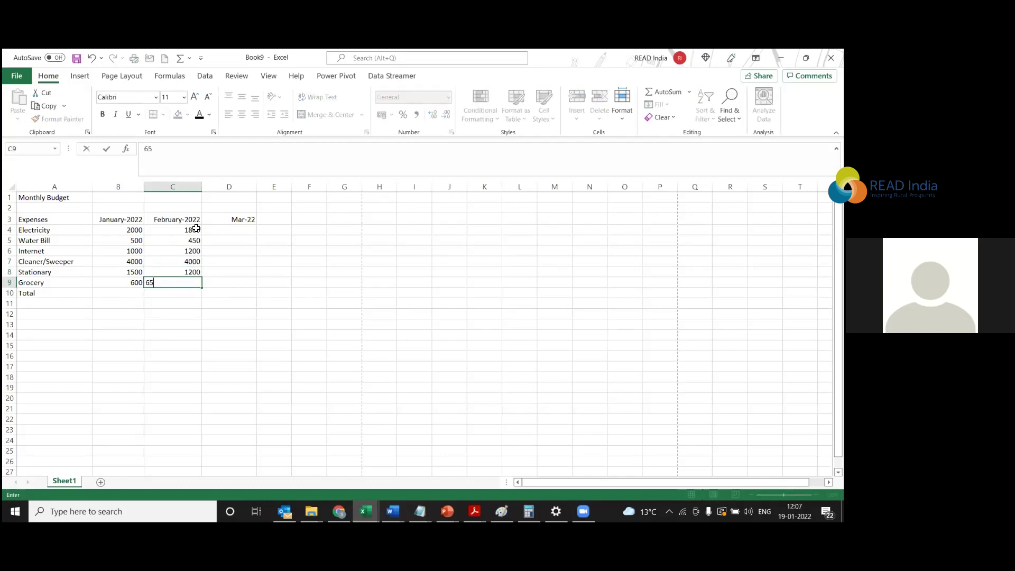
key("Tab")
Enter the March amounts in D4:D6: Electricity 2100, Water Bill 450 and Internet 1100.
key("Up")
key("Up")
key("Up")
key("Up")
key("Up")
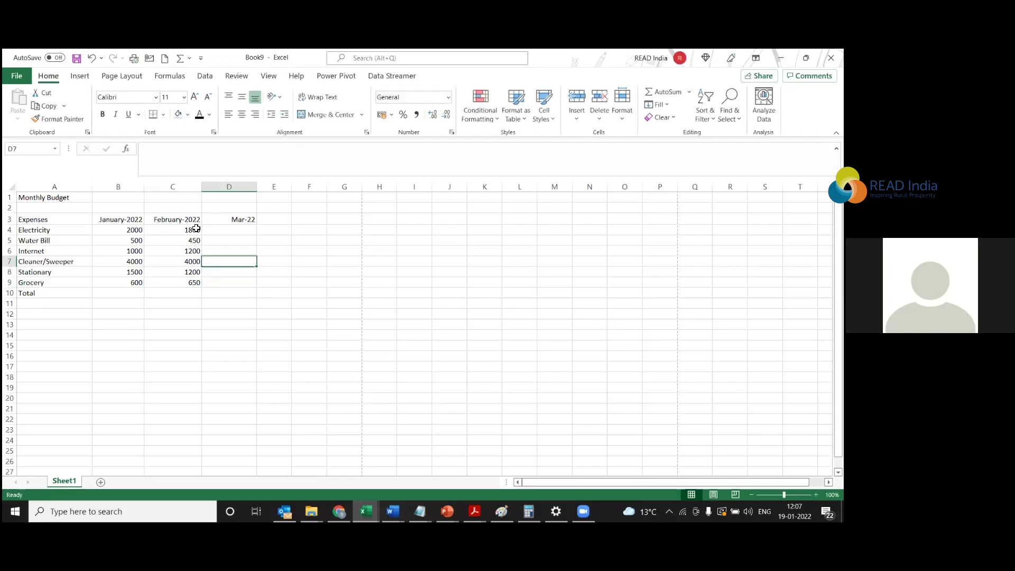
type("2100")
key("Return")
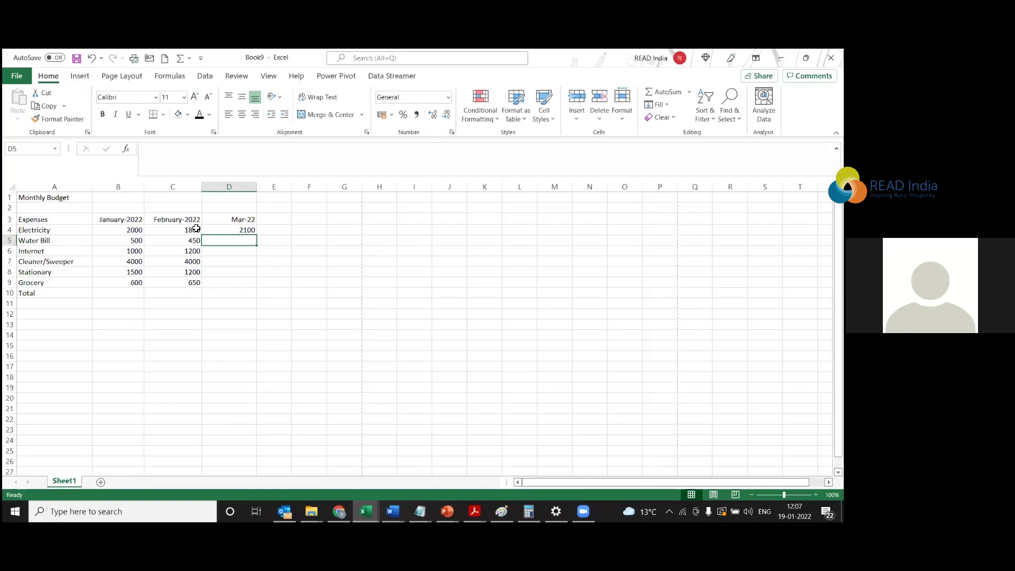
type("478")
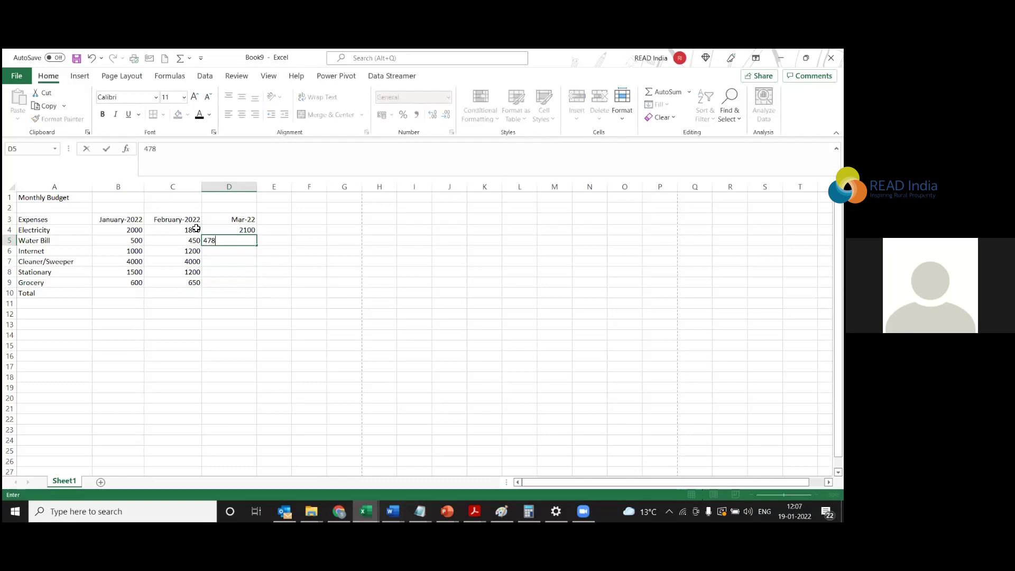
key("BackSpace")
key("BackSpace")
type("50")
key("Return")
type("1100")
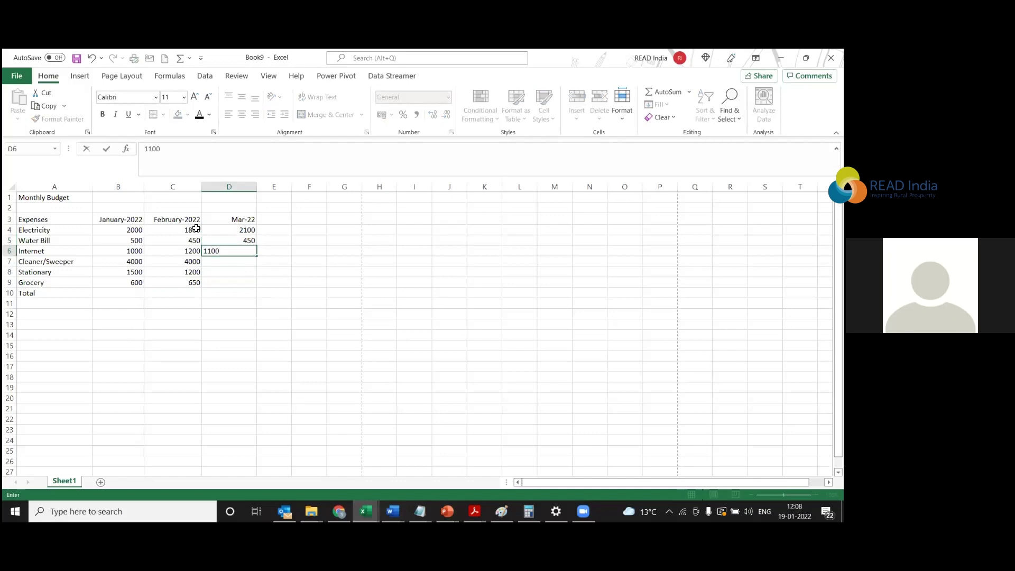
key("Return")
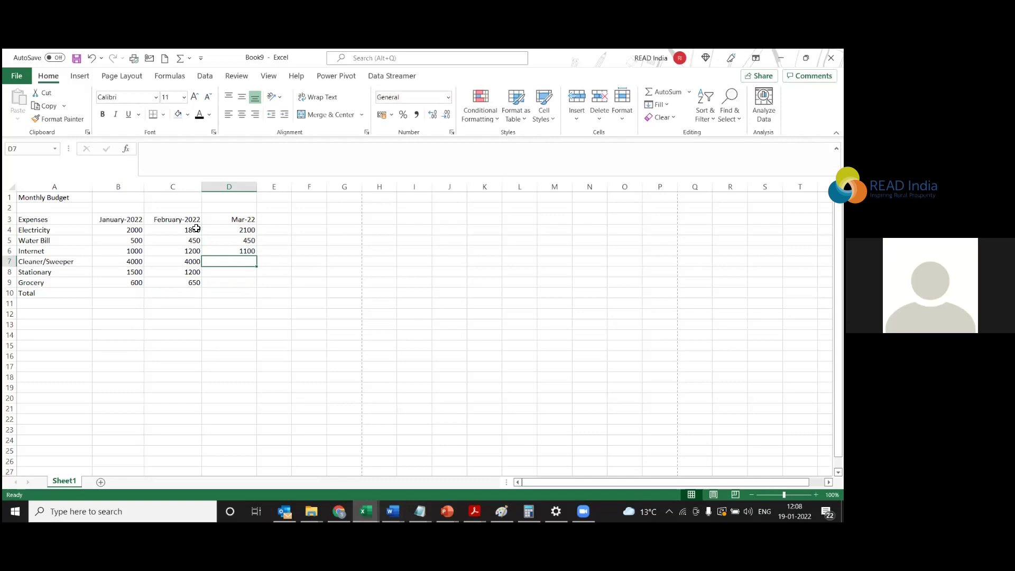
Enter the March amounts in D7:D9: Cleaner/Sweeper 4000, Stationary 1100 and Grocery 550.
type("4000")
key("Return")
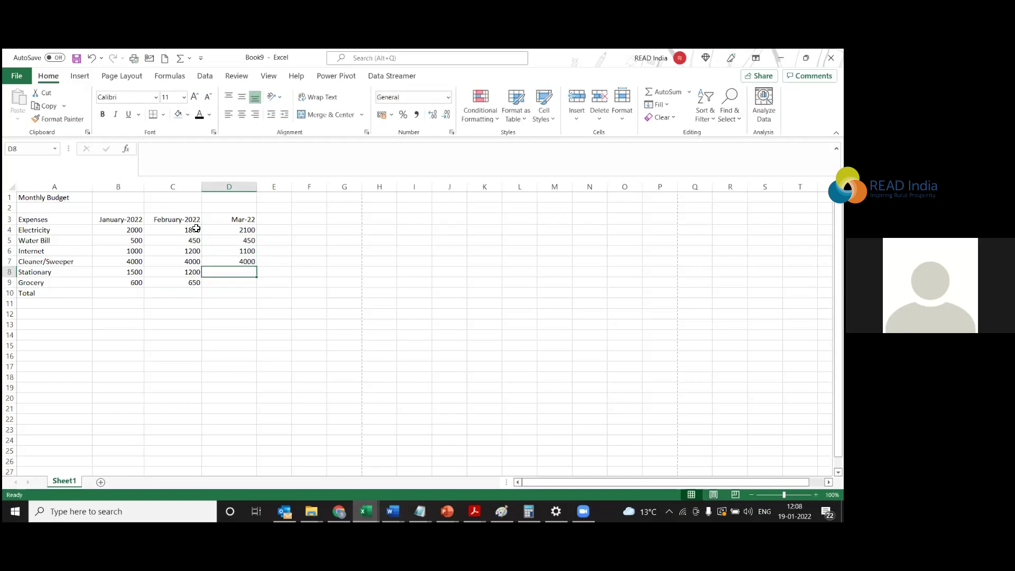
type("1100")
key("Return")
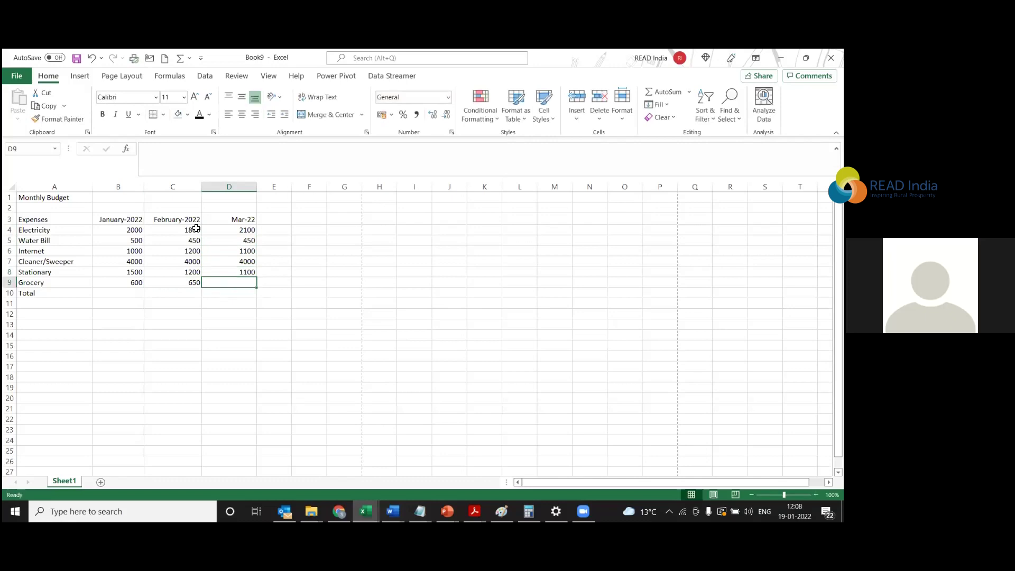
type("550")
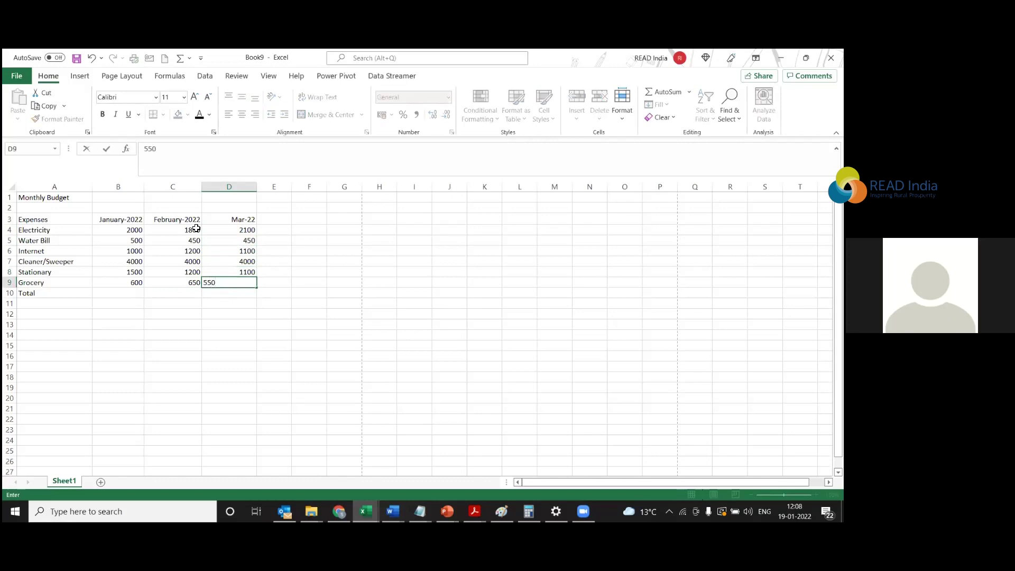
key("Return")
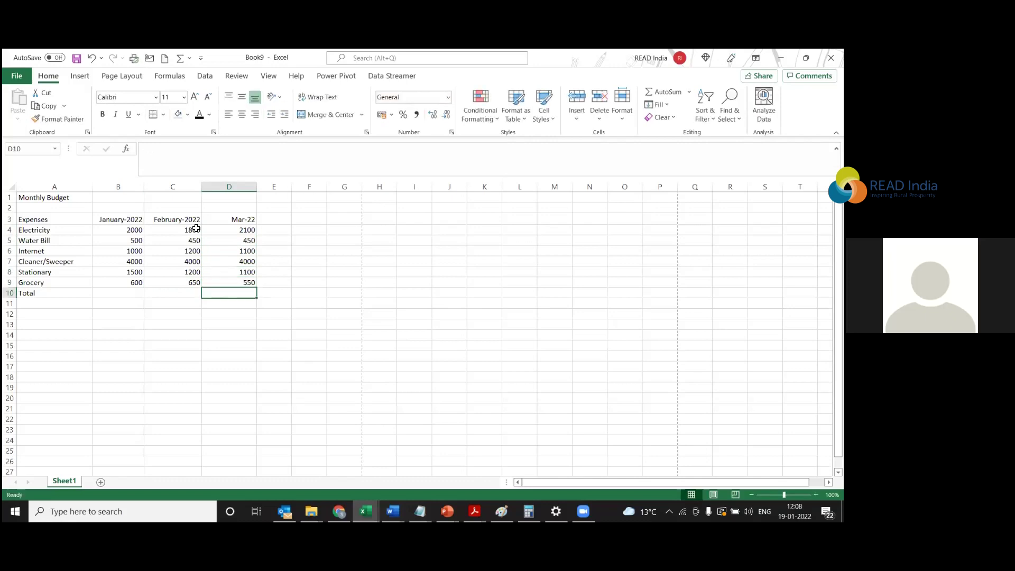
Add the column heading Total in E3, beside the March heading.
left_click(280, 220)
type("Total")
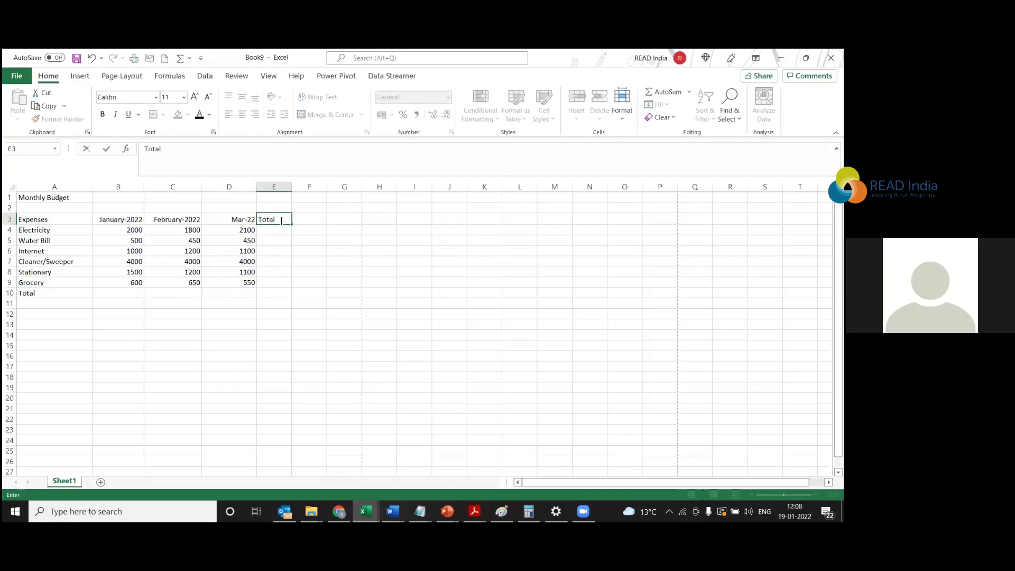
left_click(116, 290)
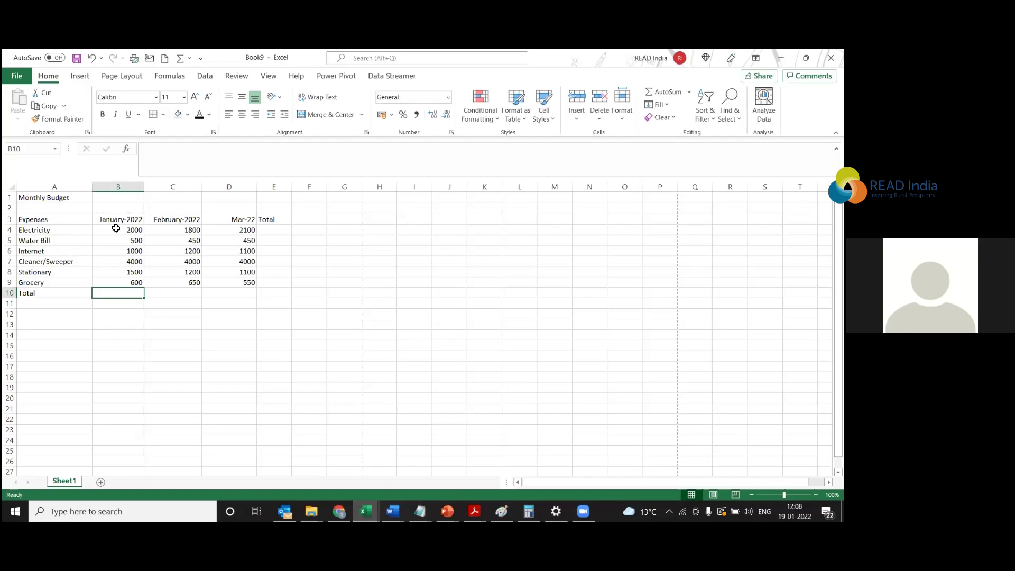
Review the budget table's layout: the expense items in A4:A9, the month headings and the amounts in B4:D9.
left_click_drag(125, 227, 224, 273)
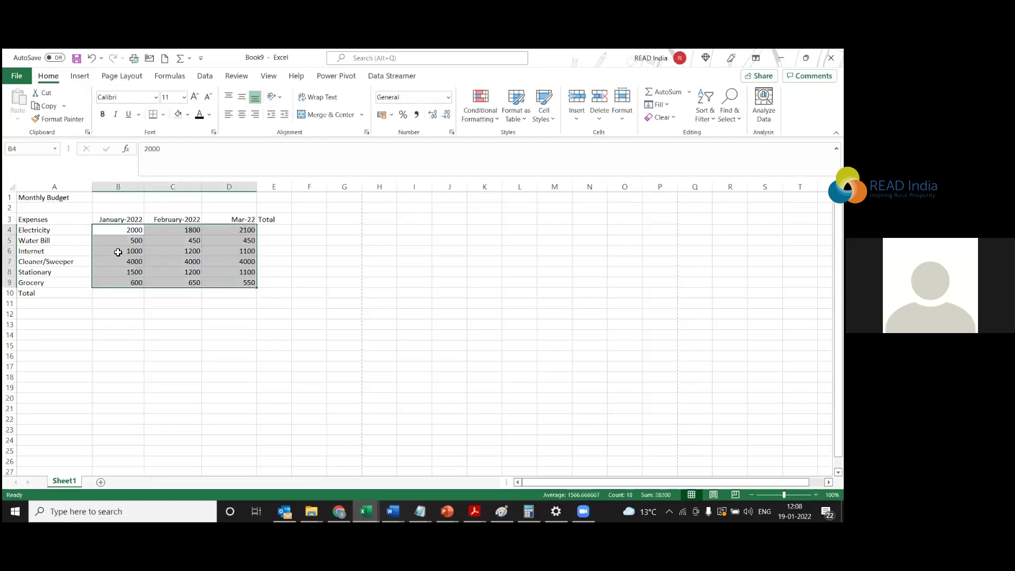
left_click(32, 229)
left_click_drag(42, 231, 61, 279)
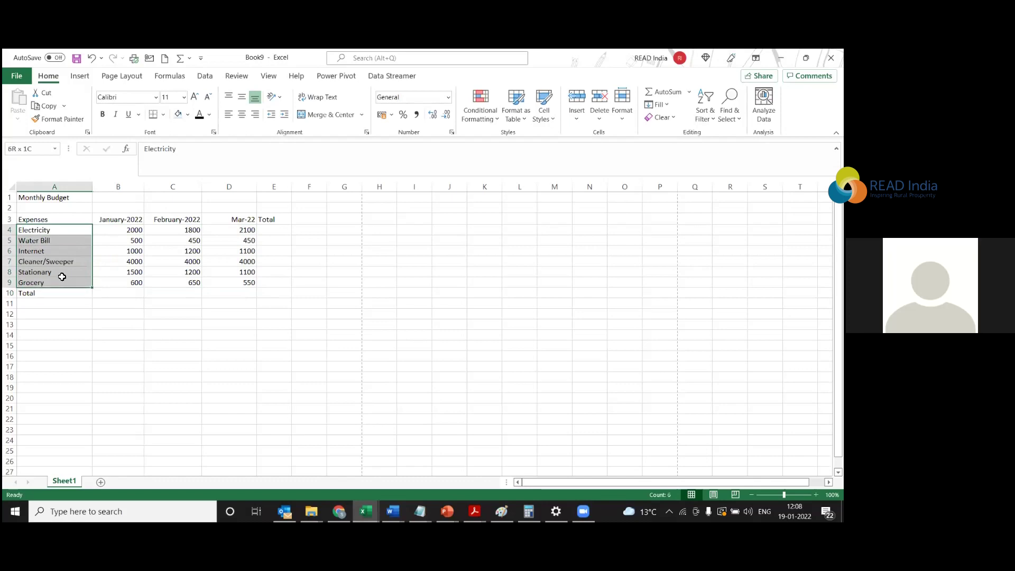
left_click(129, 232)
left_click_drag(127, 239, 134, 285)
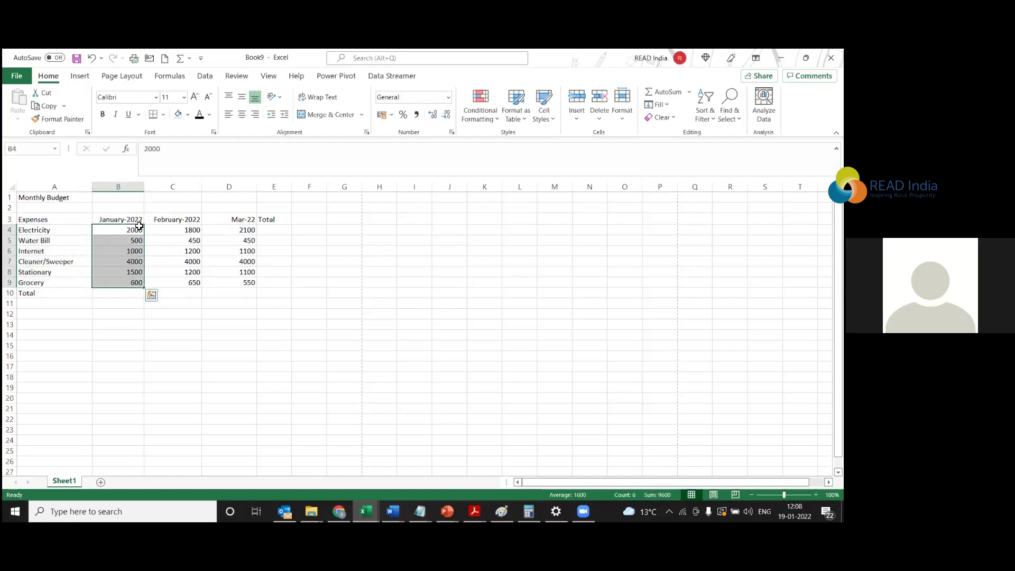
left_click(133, 219)
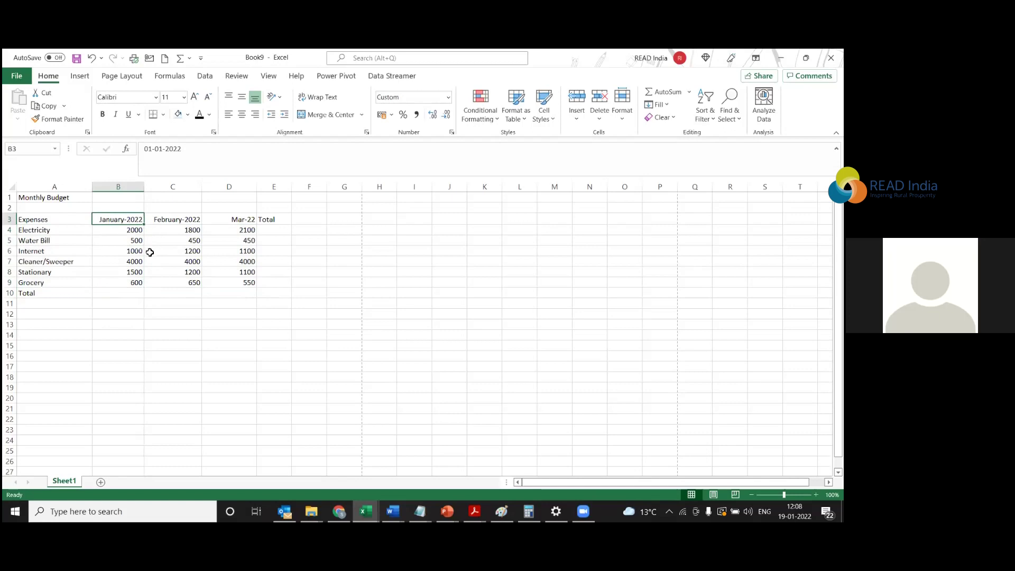
left_click_drag(131, 230, 248, 281)
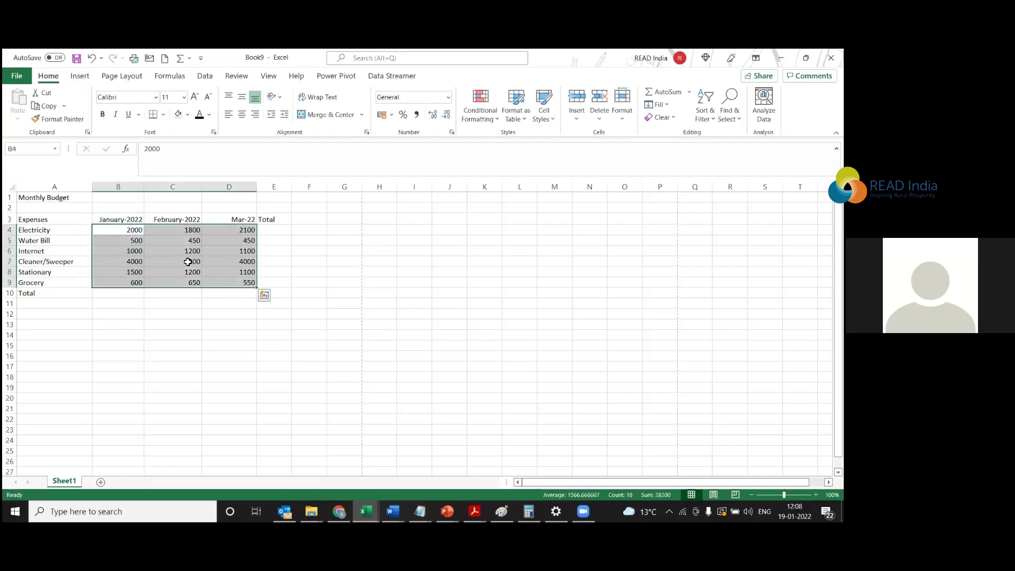
left_click(87, 249)
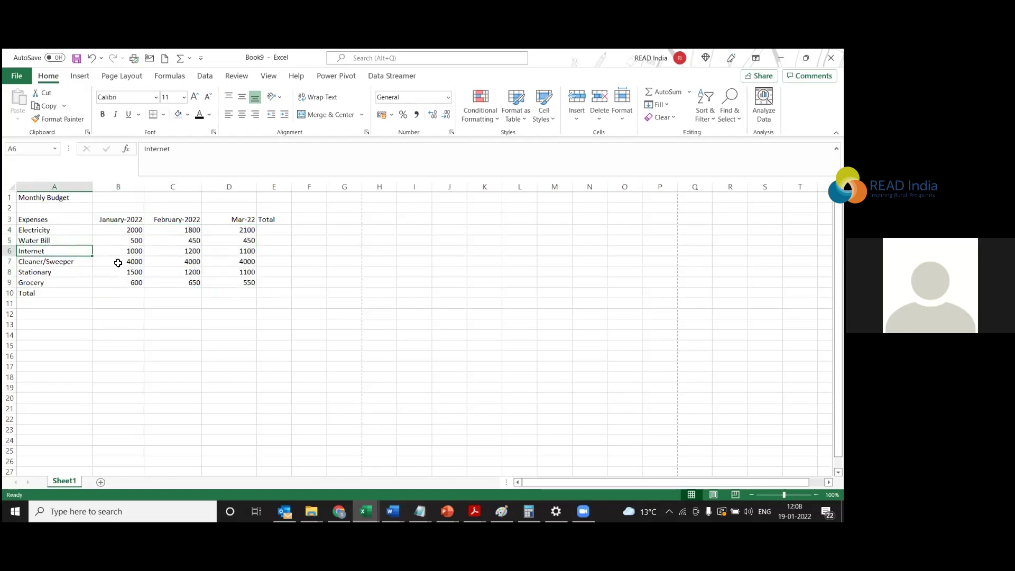
left_click_drag(125, 229, 229, 282)
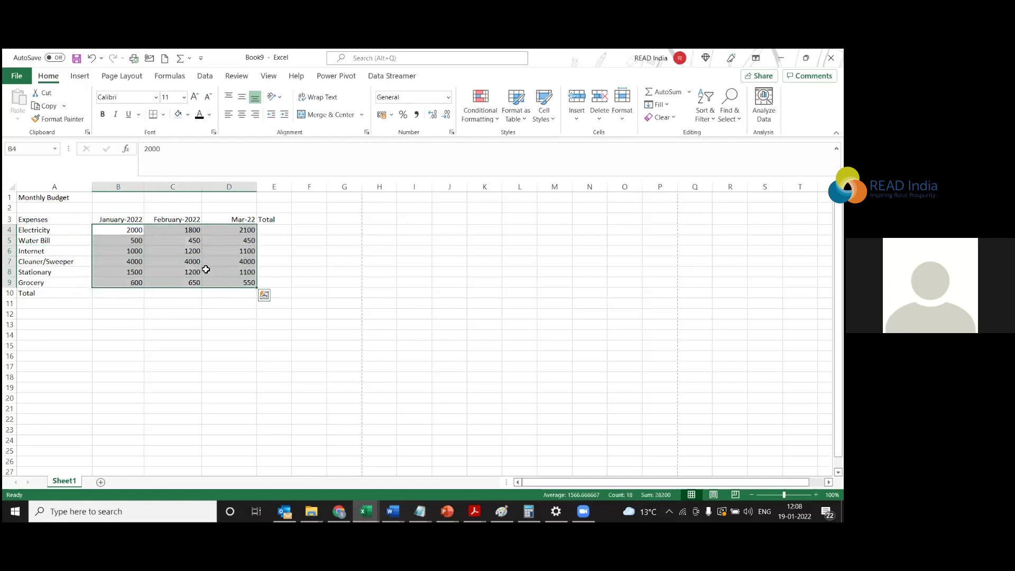
left_click(37, 220)
left_click_drag(44, 220, 132, 236)
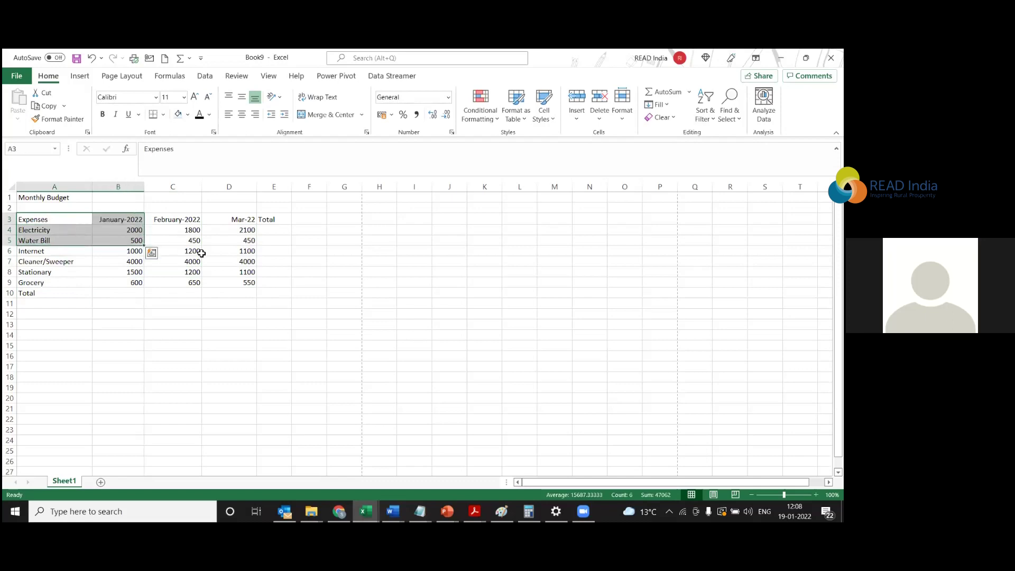
left_click(187, 230)
left_click(120, 293)
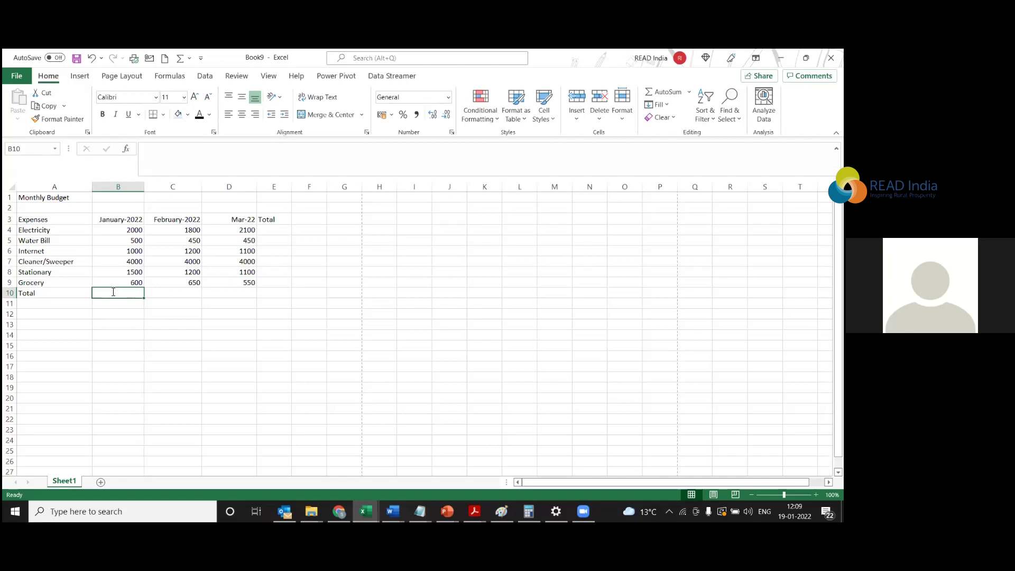
type("=")
key("BackSpace")
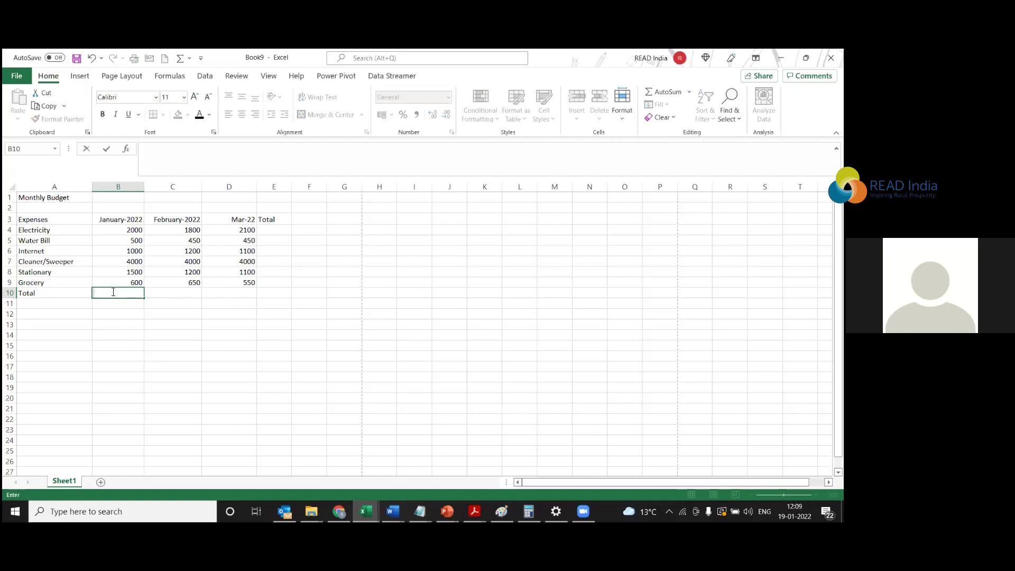
left_click_drag(134, 228, 139, 283)
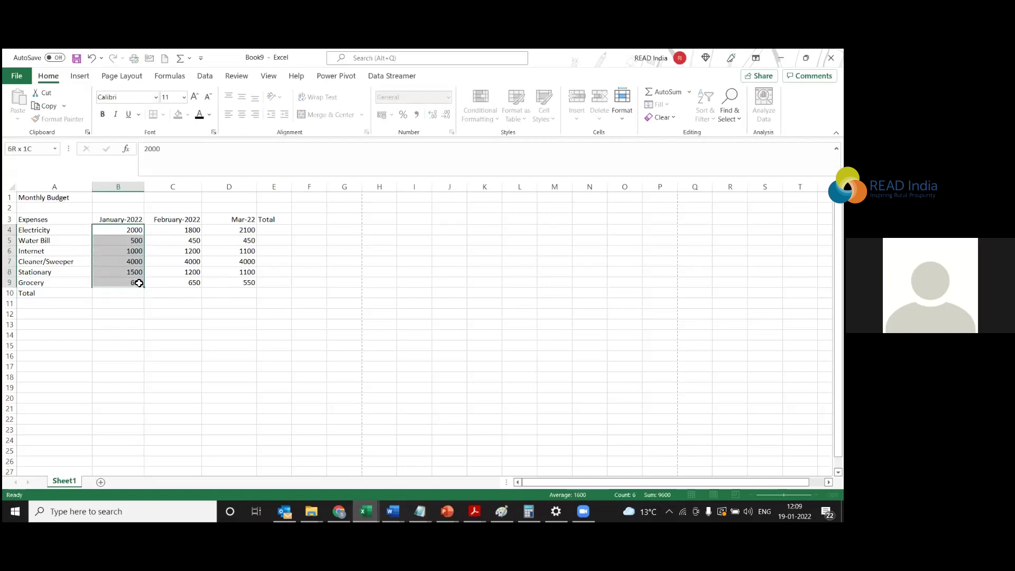
Total the January-2022 expenses in B10 with the formula =2000+500+1000+4000+1500+600.
left_click(131, 292)
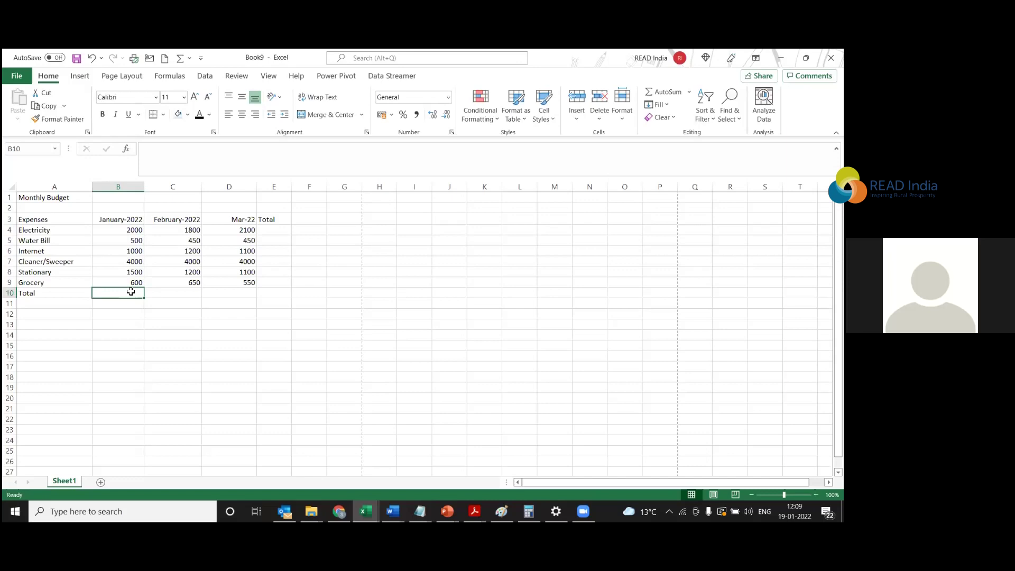
type("=")
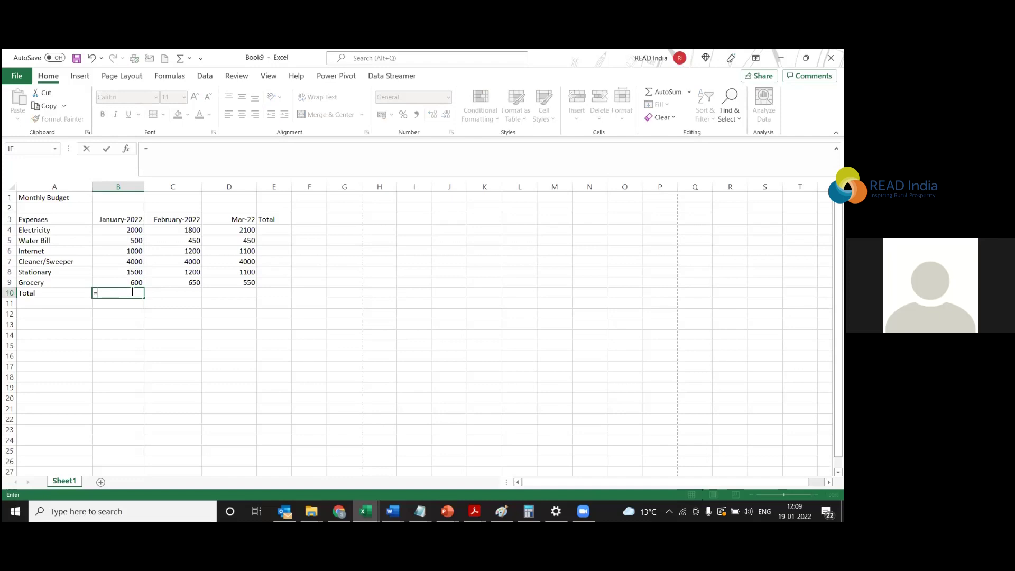
type("2000+500=")
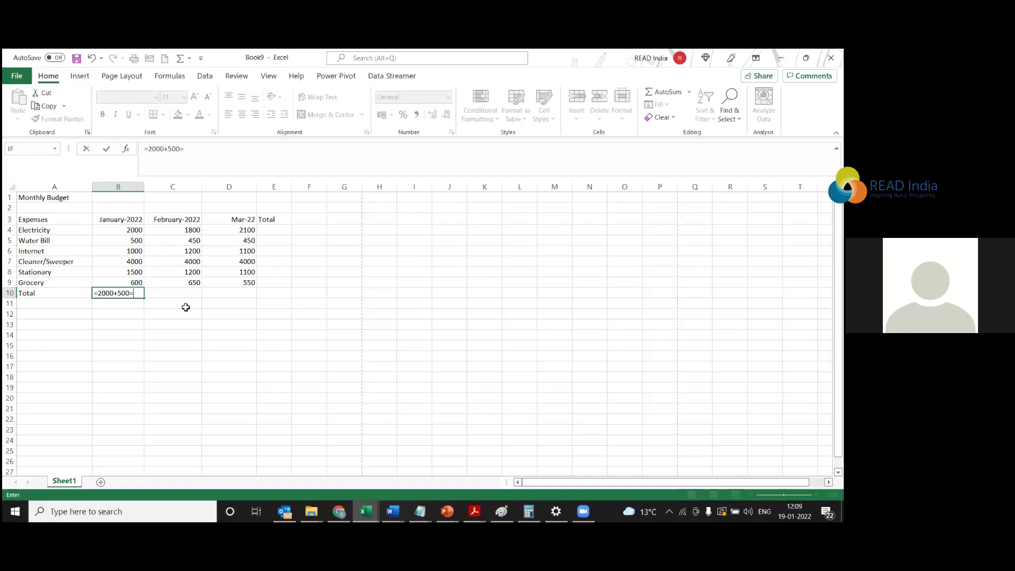
key("BackSpace")
type("+1000+4000+1500")
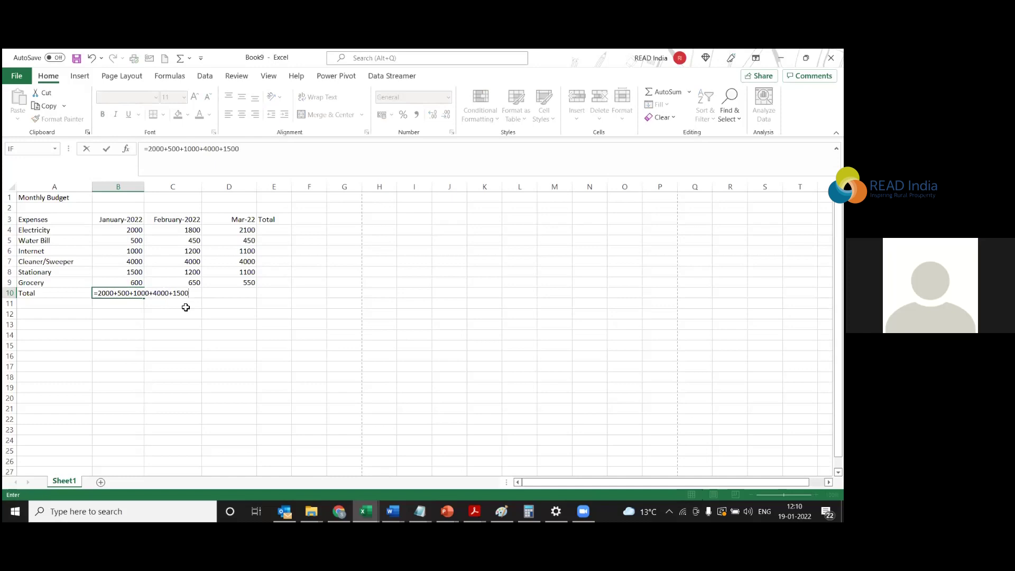
type("=")
key("BackSpace")
type("+600")
key("Return")
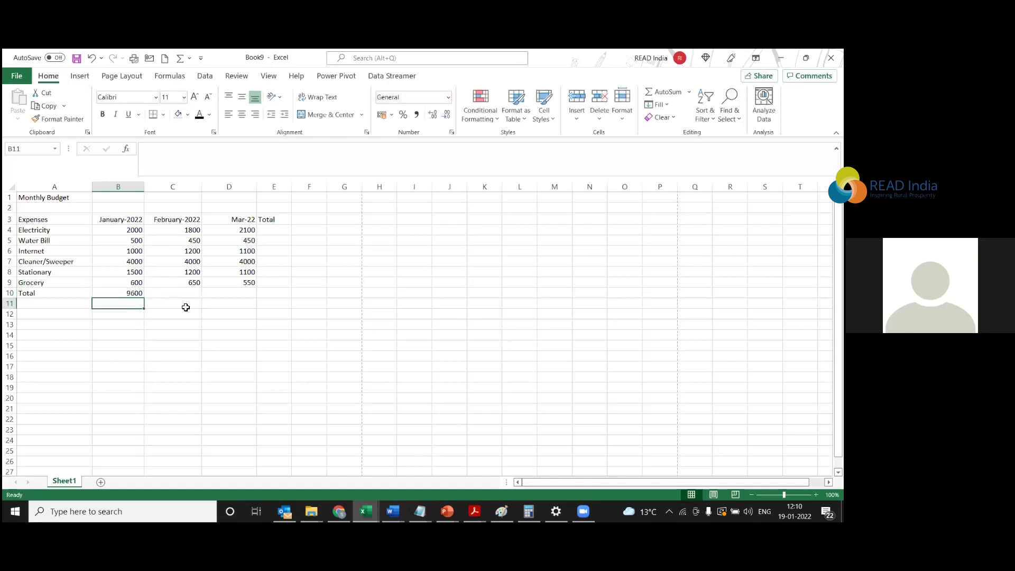
Check the formula in B10 against each January-2022 amount in B4:B9.
left_click_drag(123, 229, 138, 279)
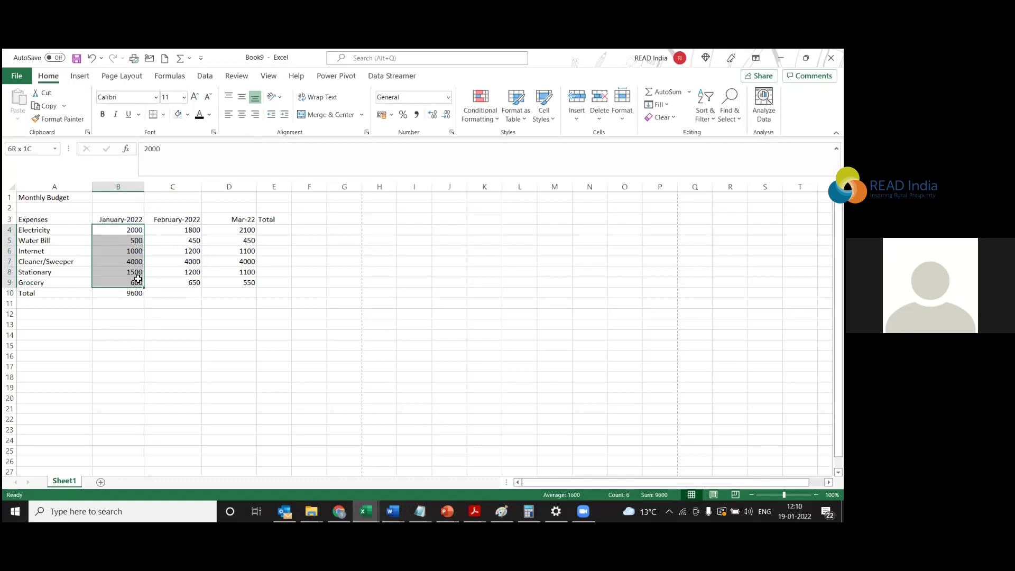
left_click(129, 292)
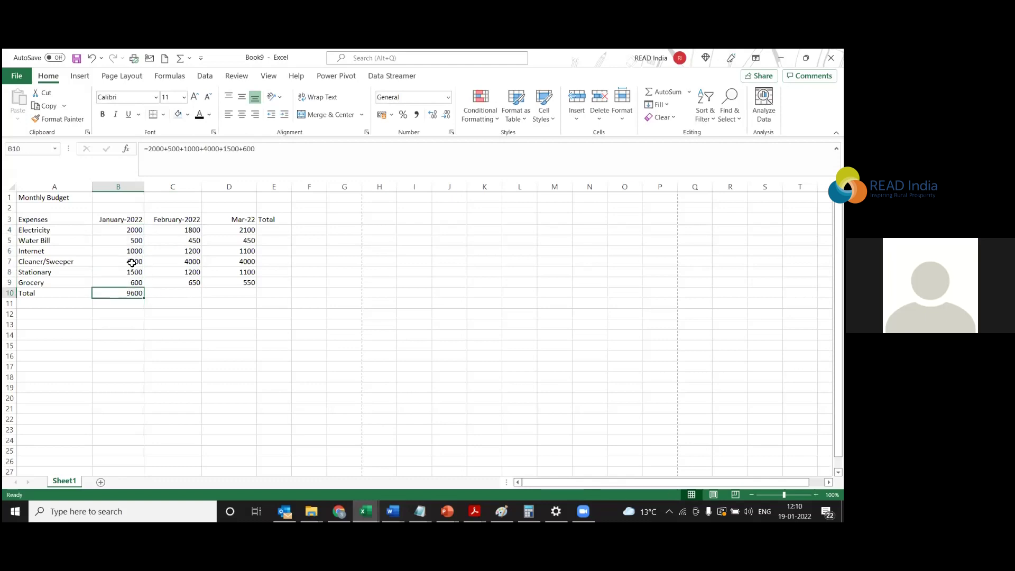
left_click(130, 229)
left_click(136, 240)
left_click(141, 252)
left_click(138, 261)
left_click(134, 271)
left_click(128, 284)
left_click_drag(131, 292, 131, 303)
left_click(273, 152)
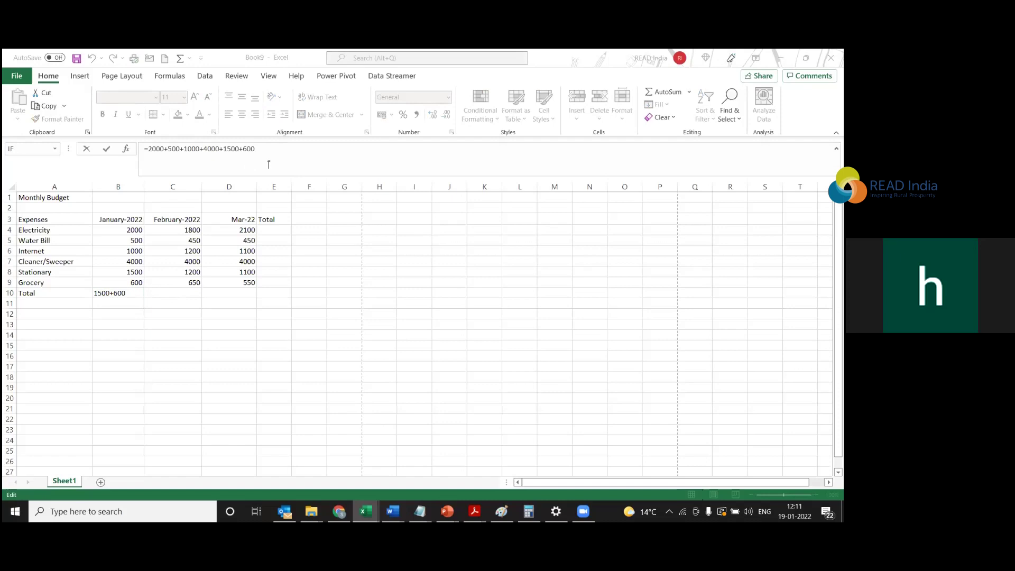
left_click(283, 149)
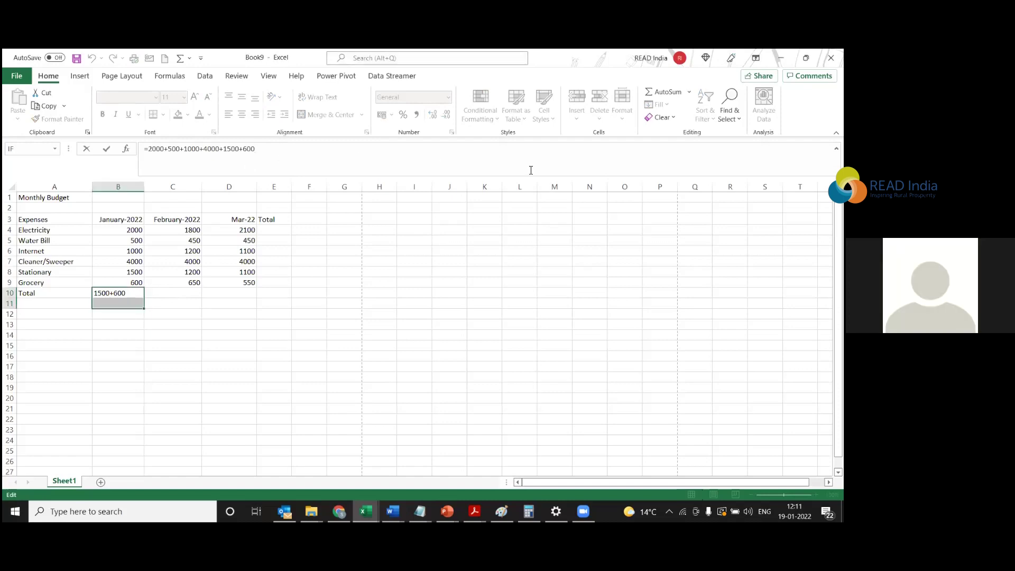
key("Return")
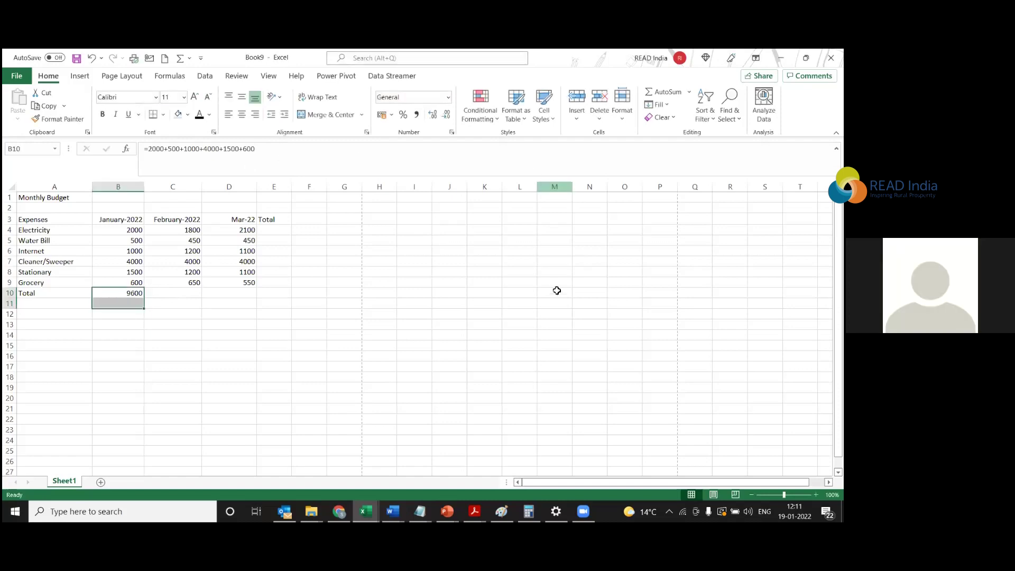
left_click(73, 300)
left_click(132, 291)
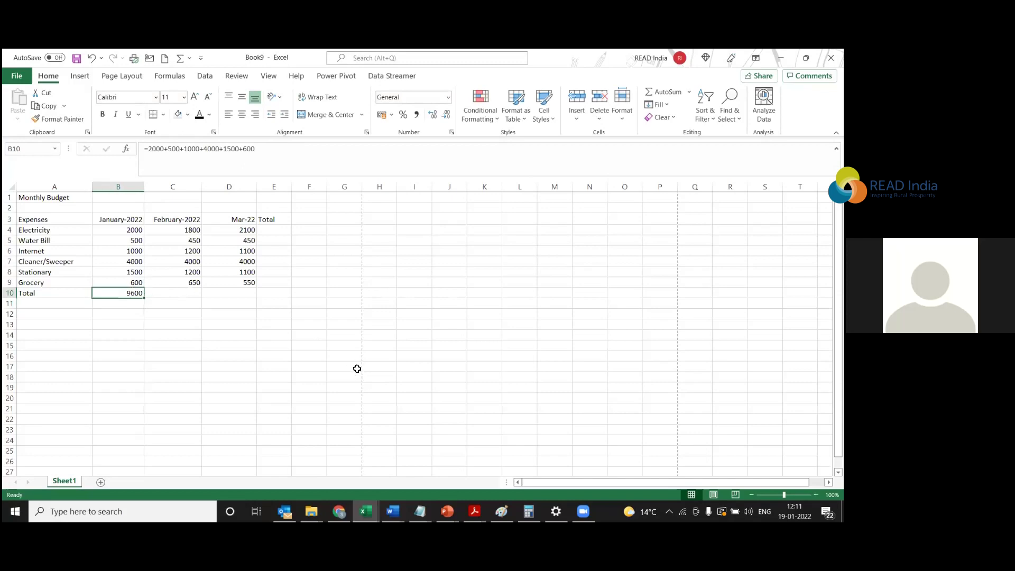
Examine the empty total cells for February and March in row 10 and for each expense in column E.
left_click(180, 296)
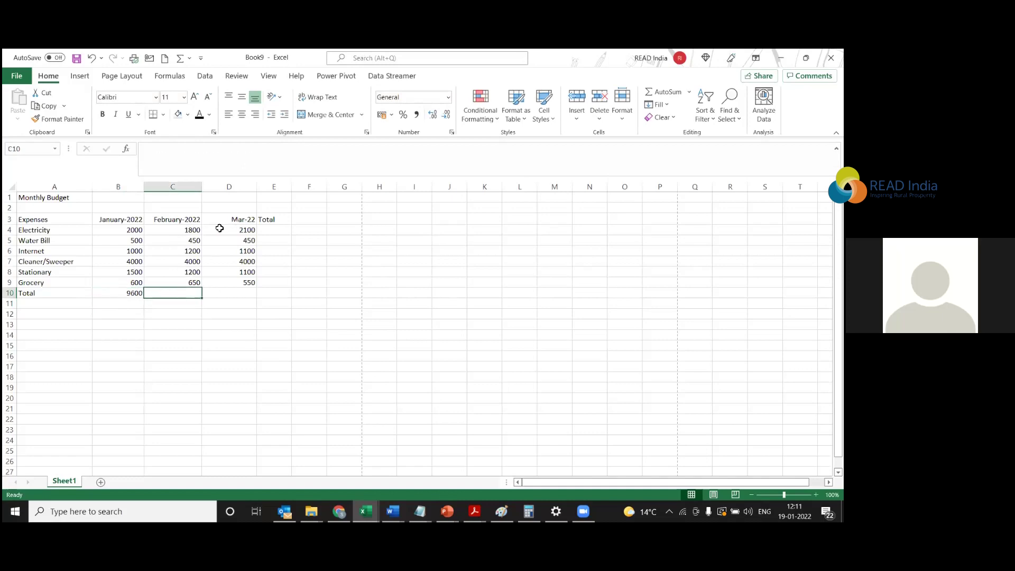
left_click(236, 295)
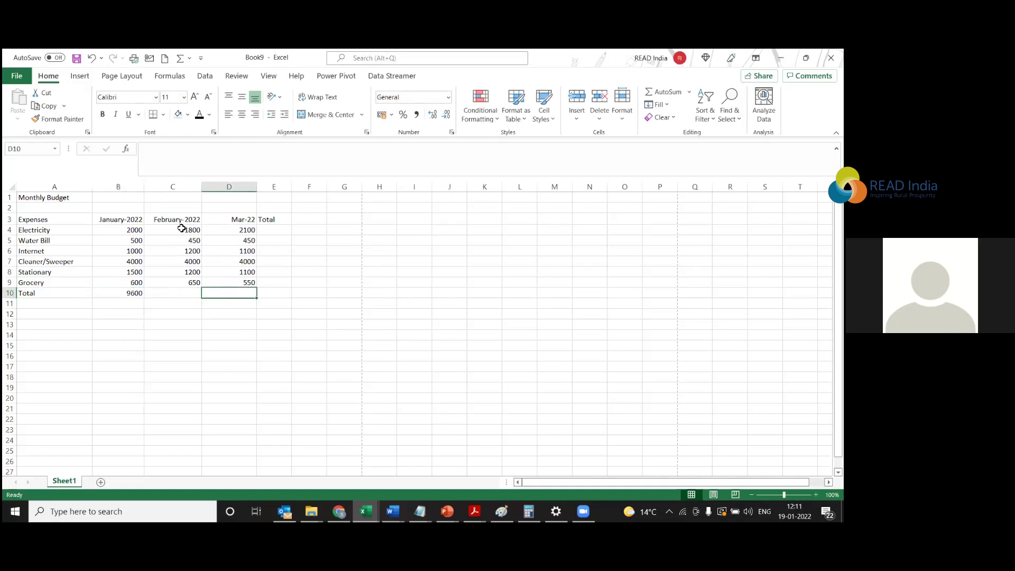
left_click(183, 297)
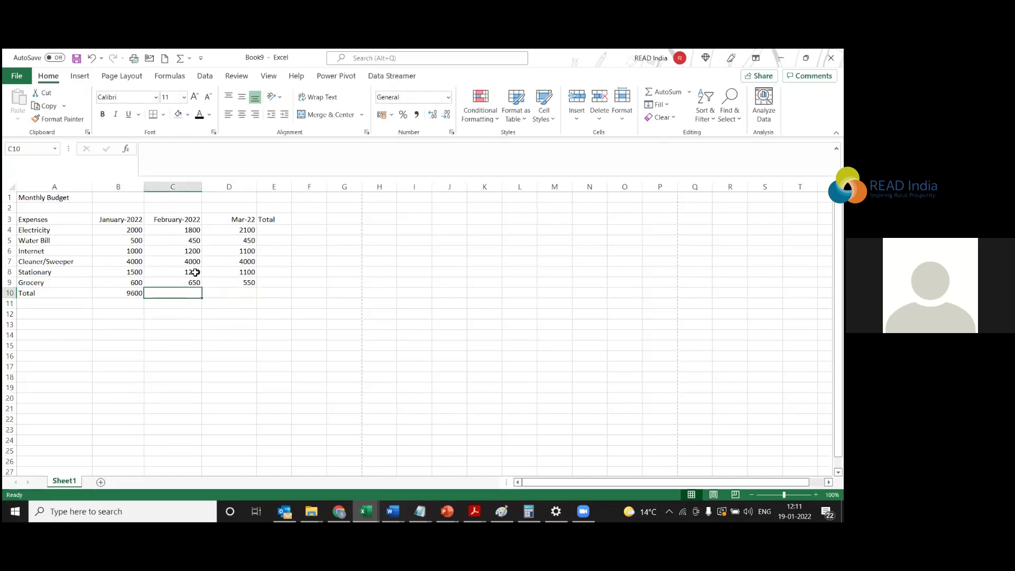
left_click(196, 283)
left_click(191, 292)
left_click(243, 291)
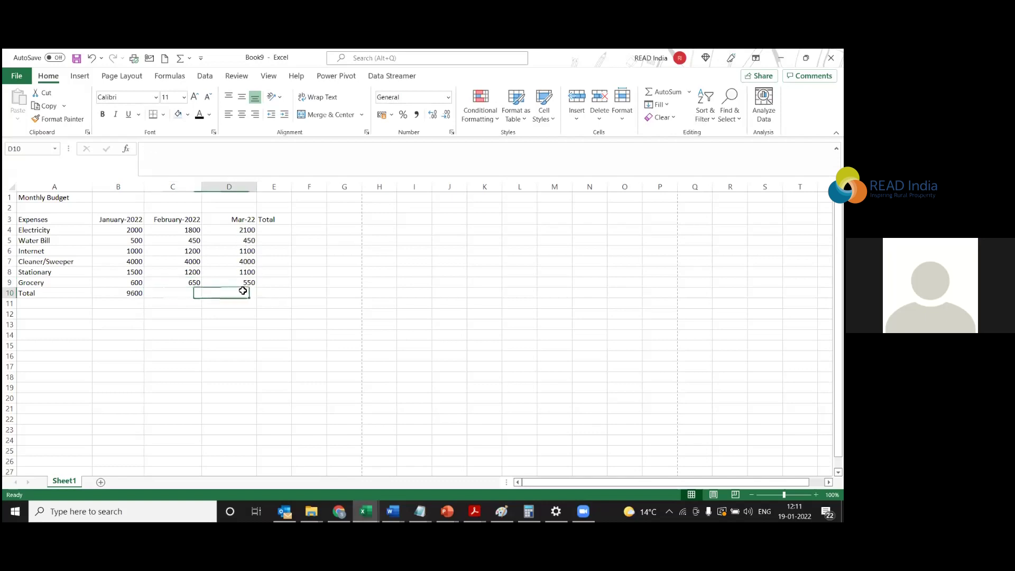
left_click(265, 230)
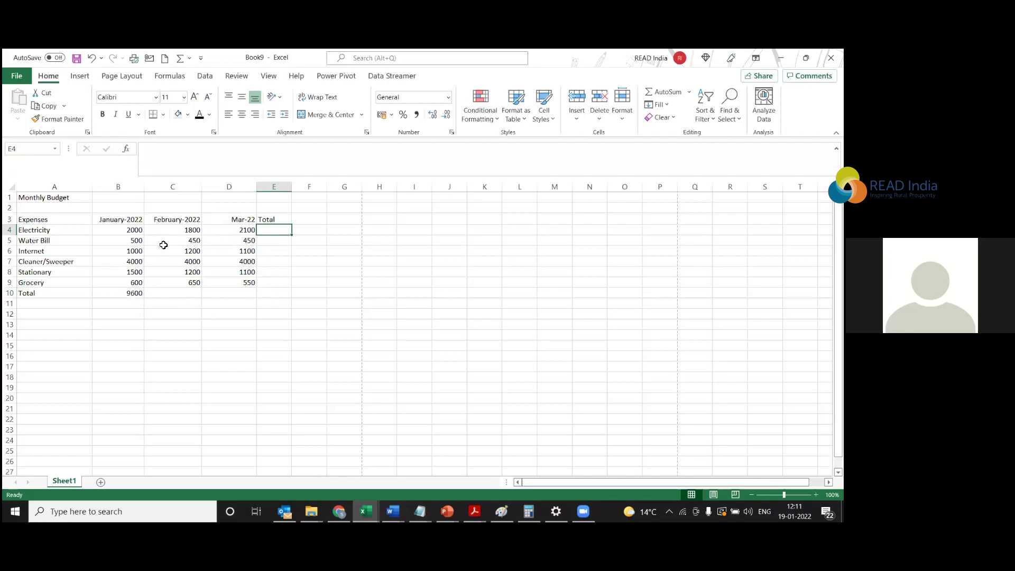
left_click(273, 240)
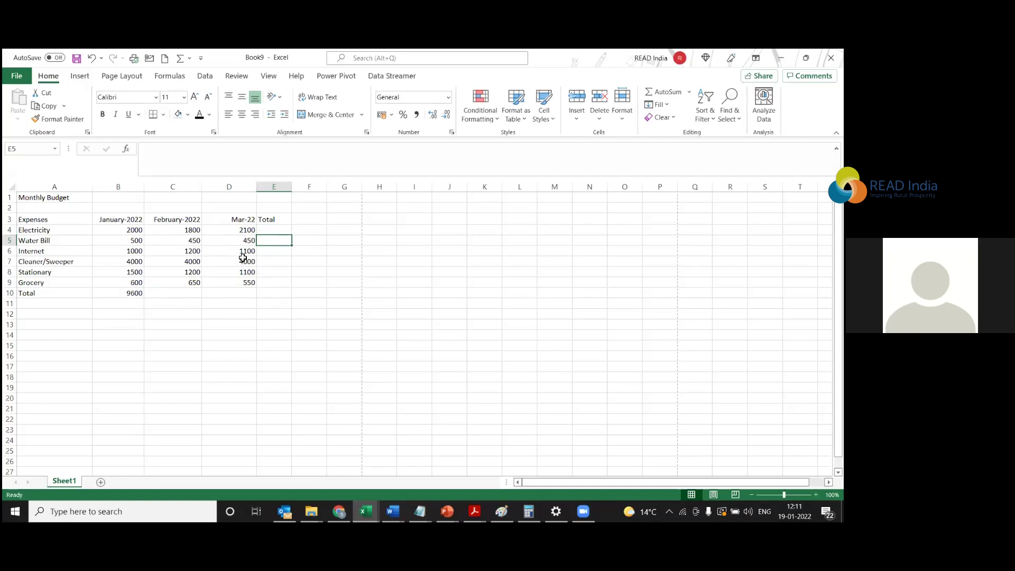
left_click(281, 253)
left_click(288, 290)
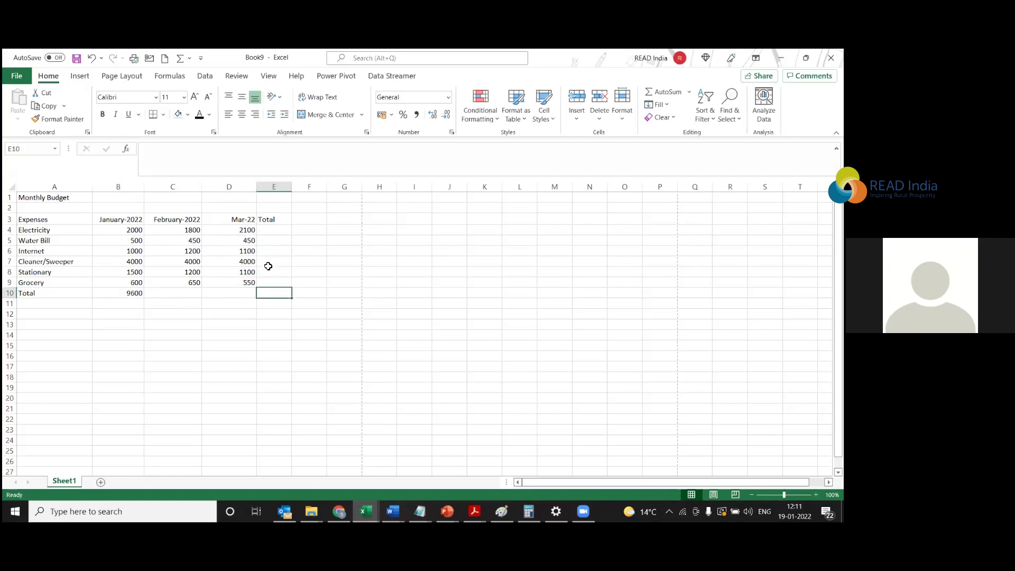
Review the empty expense total cells E4:E10 and the budget table from A3 across to column E.
left_click_drag(268, 227, 274, 286)
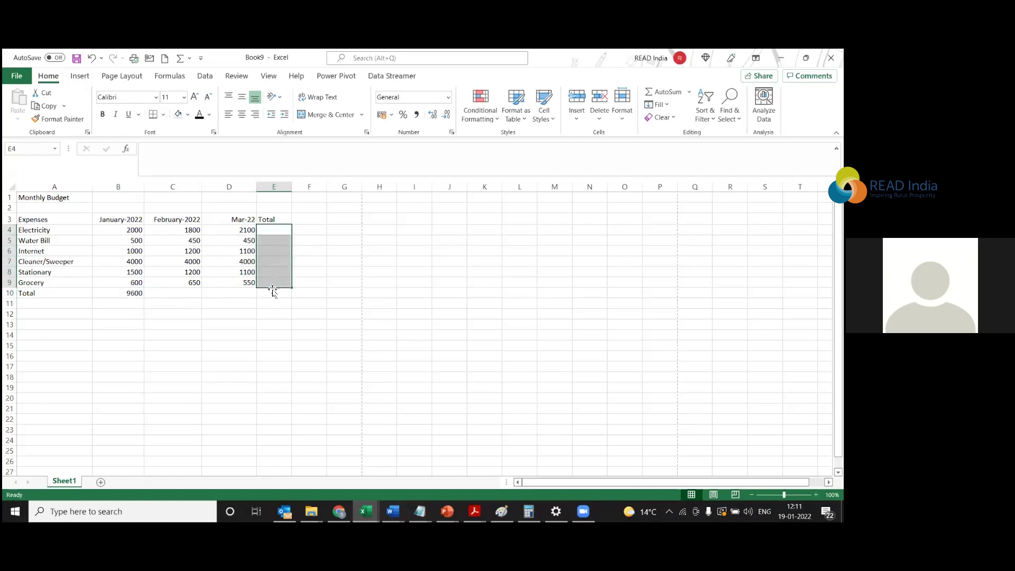
left_click(271, 293)
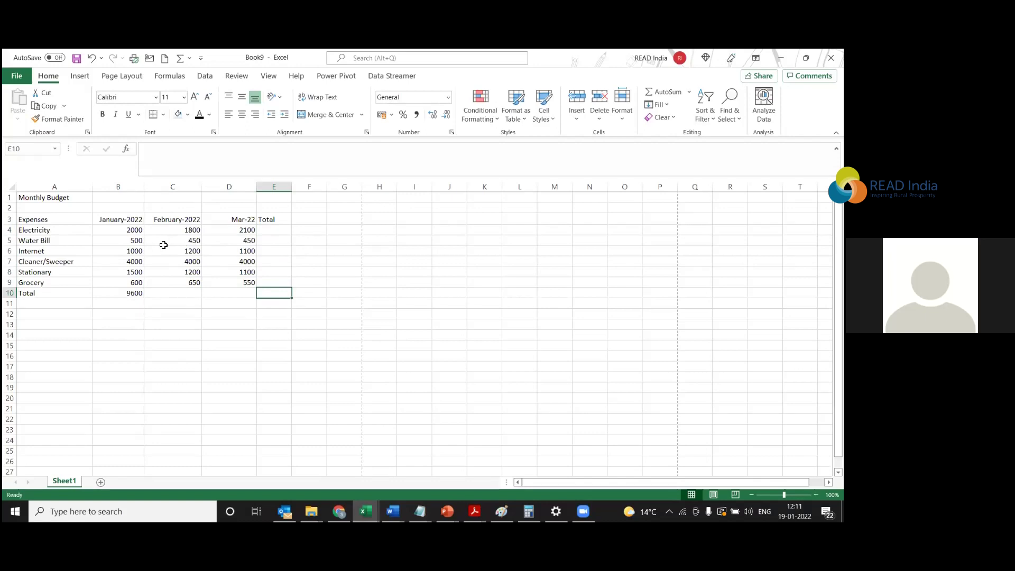
left_click_drag(39, 219, 274, 312)
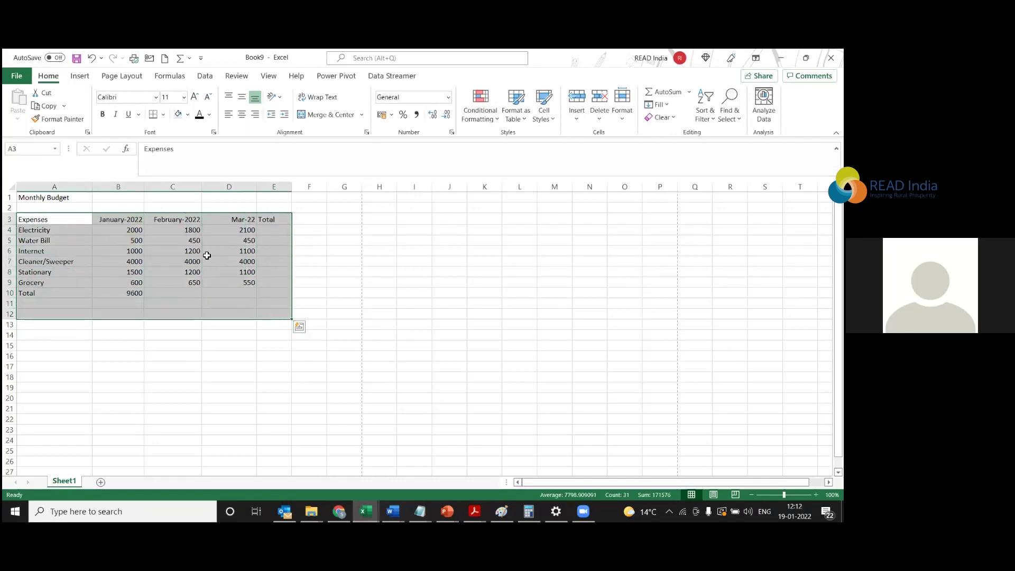
left_click(188, 293)
left_click(127, 292)
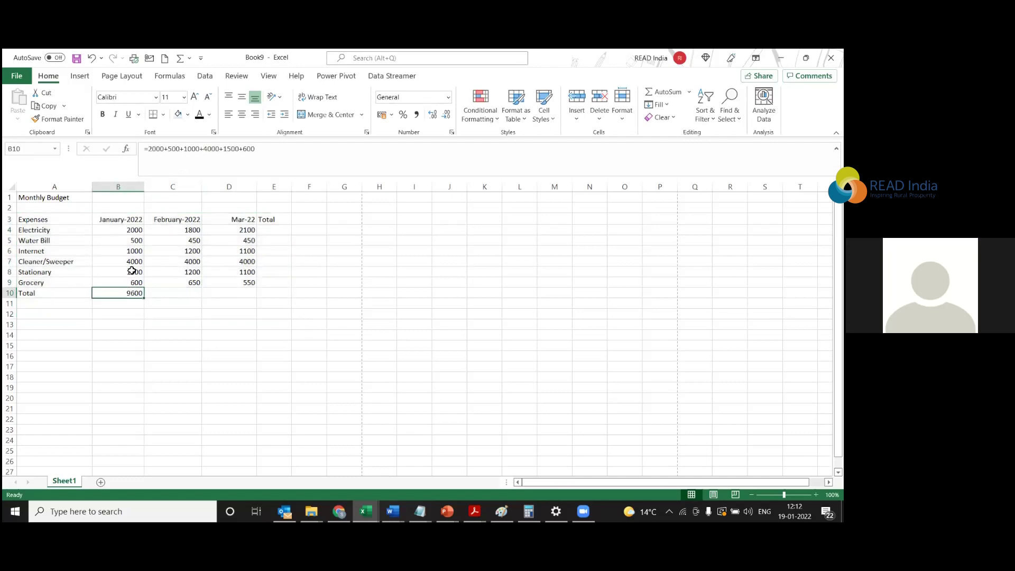
left_click_drag(256, 149, 150, 152)
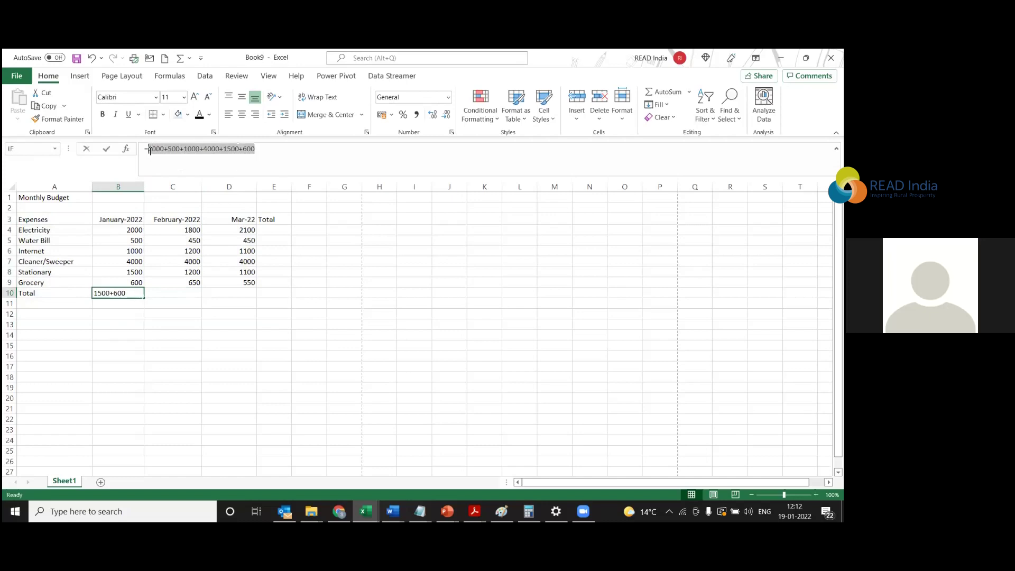
key("BackSpace")
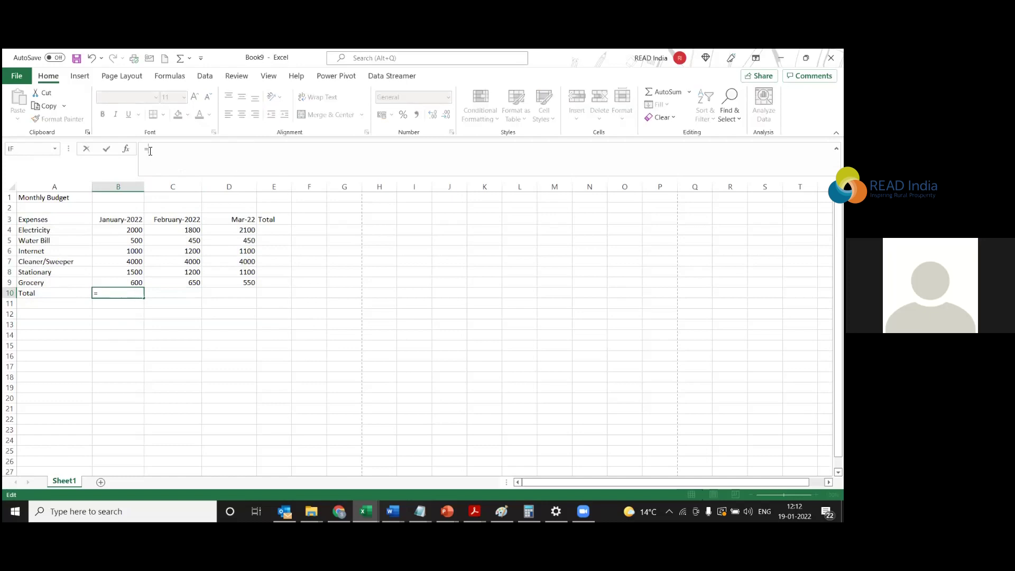
left_click(158, 324)
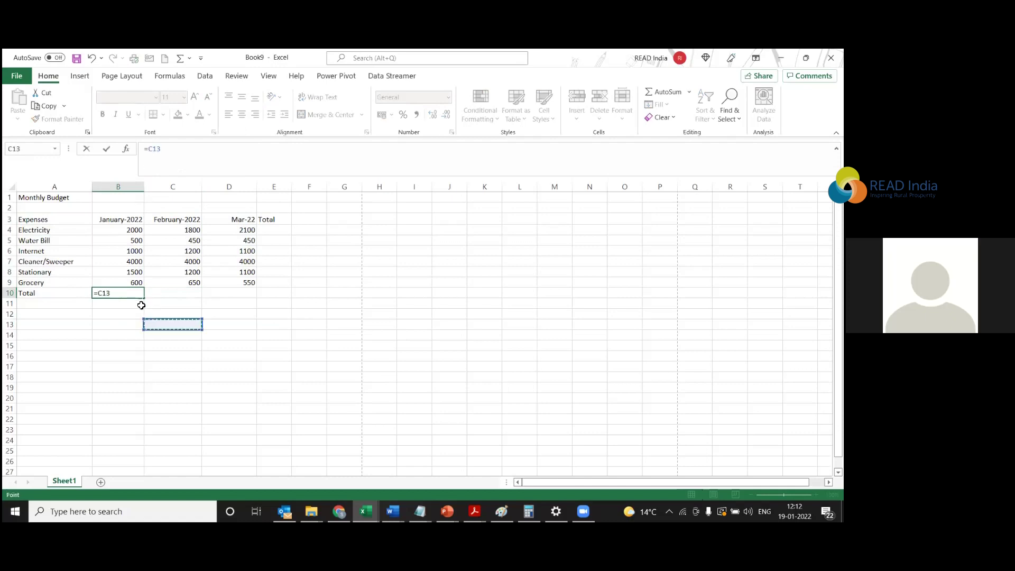
key("Escape")
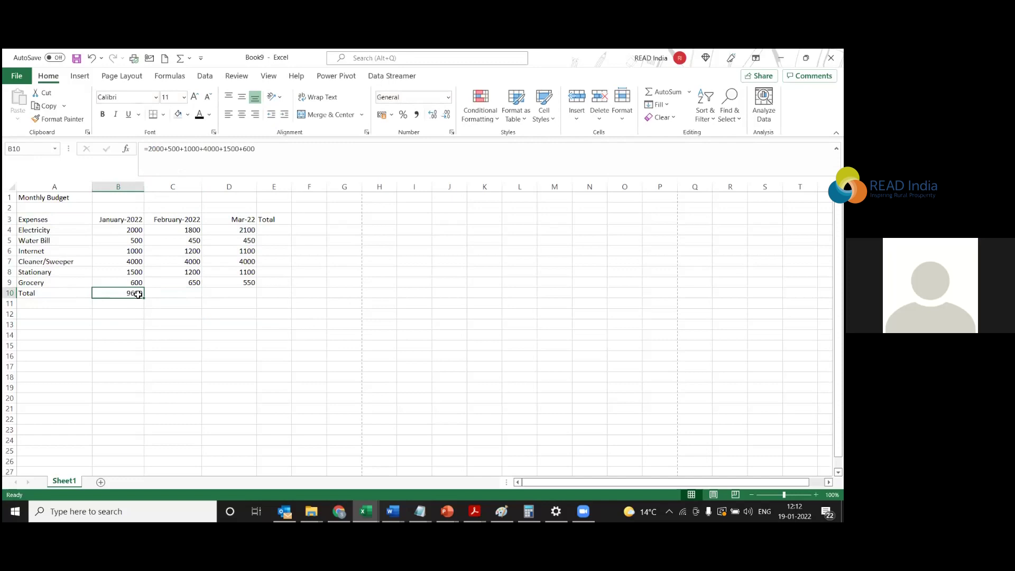
Clear the January-2022 total formula from B10.
key("Delete")
left_click(201, 294)
key("Left")
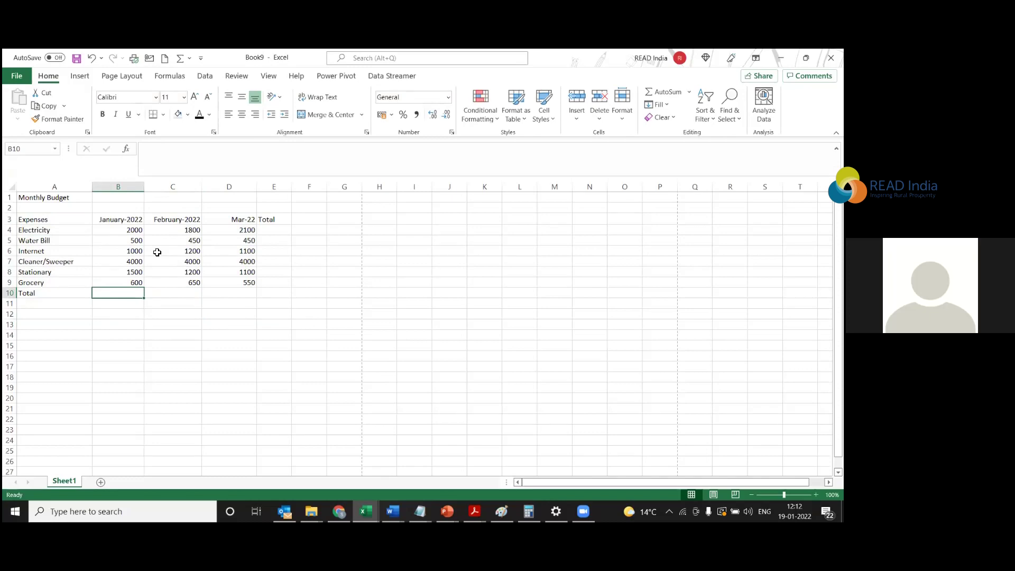
type("=")
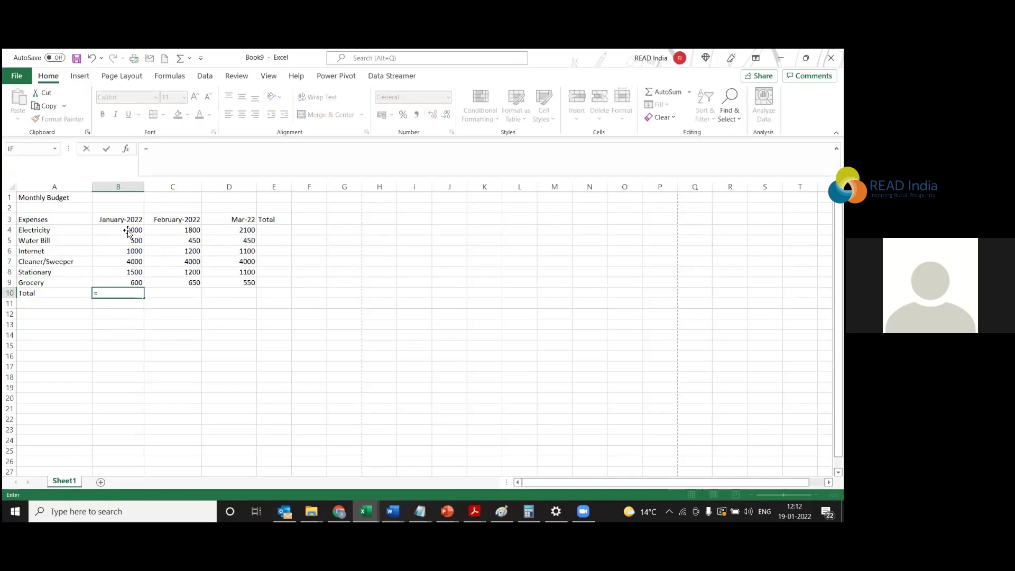
key("BackSpace")
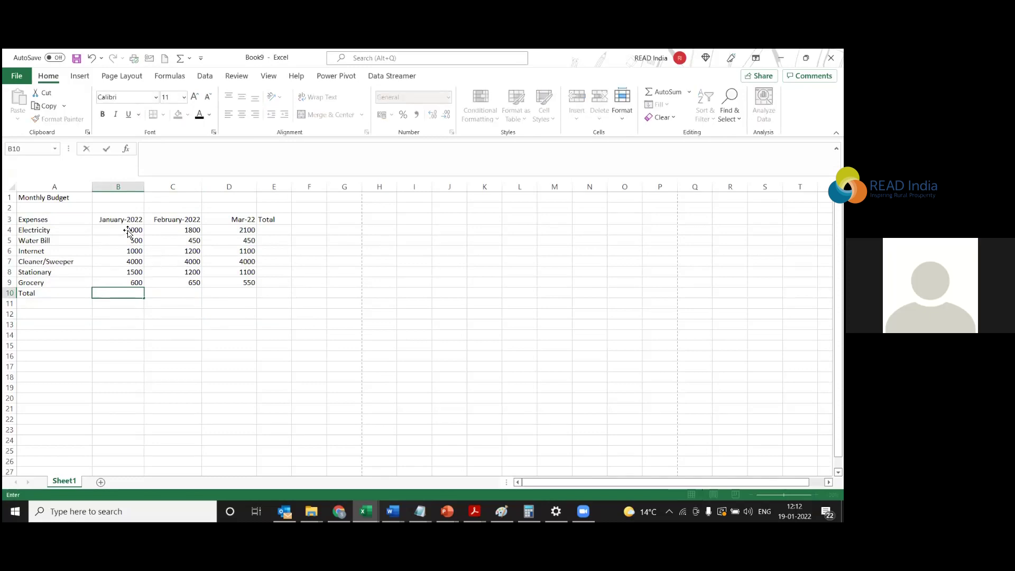
Total the January-2022 expenses in B10 using cell references with the formula =B4+B5+B6+B7+B8+B9.
left_click(128, 232)
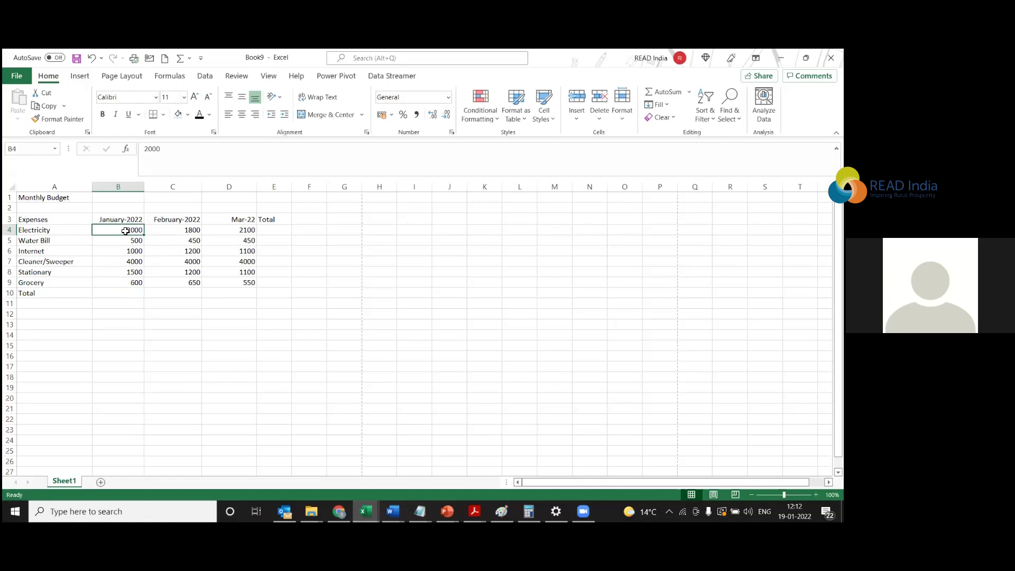
left_click(125, 294)
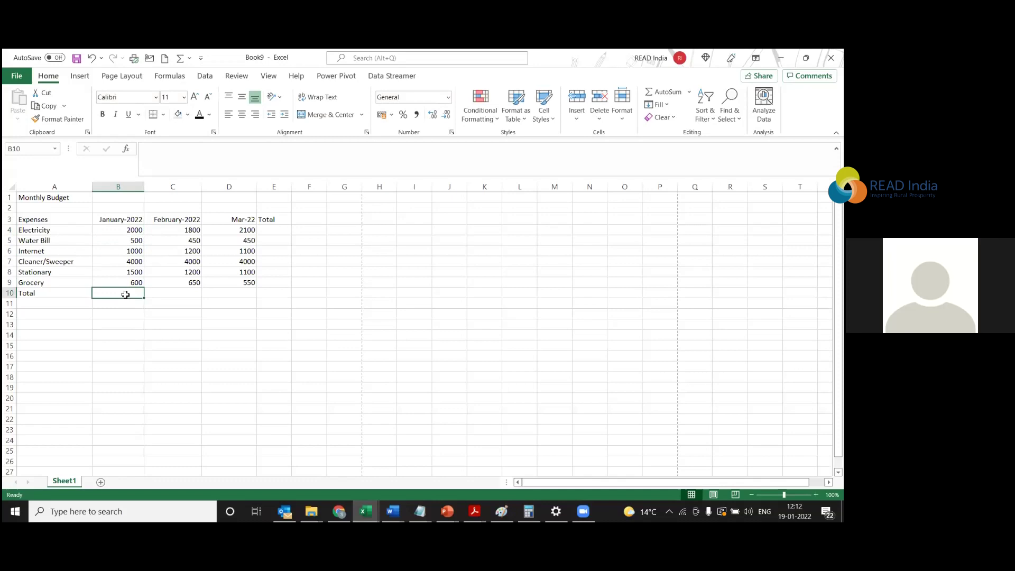
type("=B4")
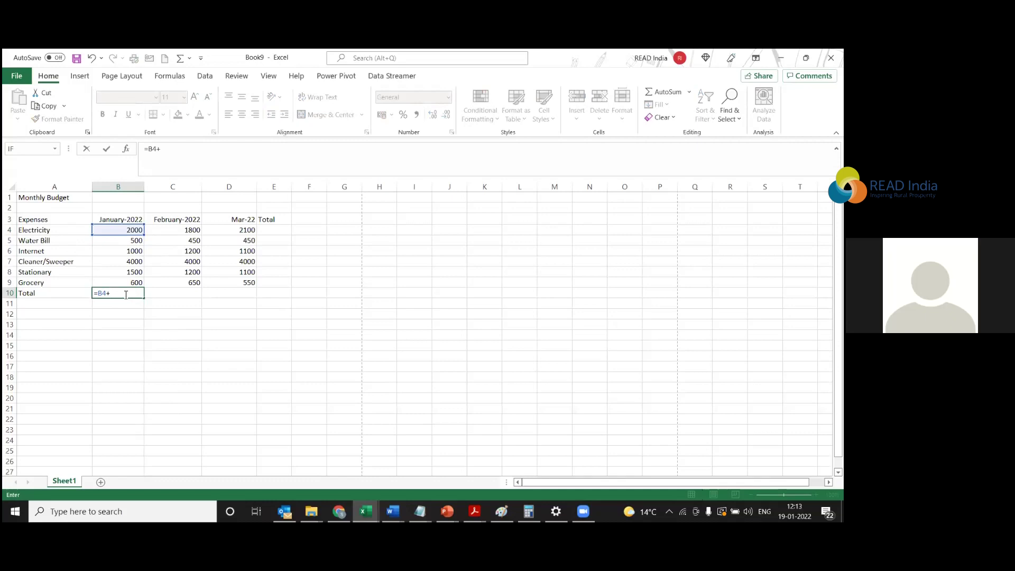
type("+B5")
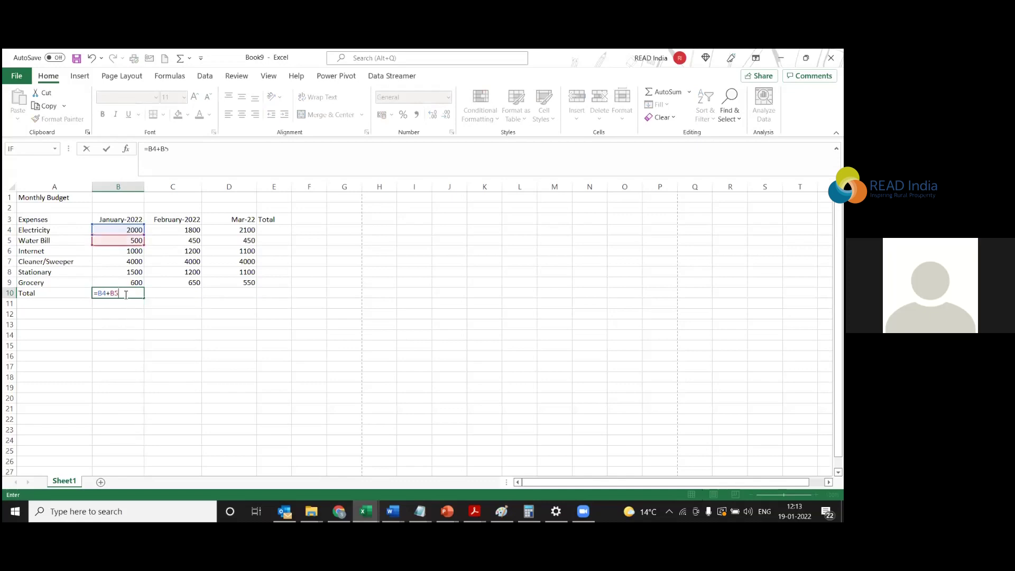
type("=")
type("+B")
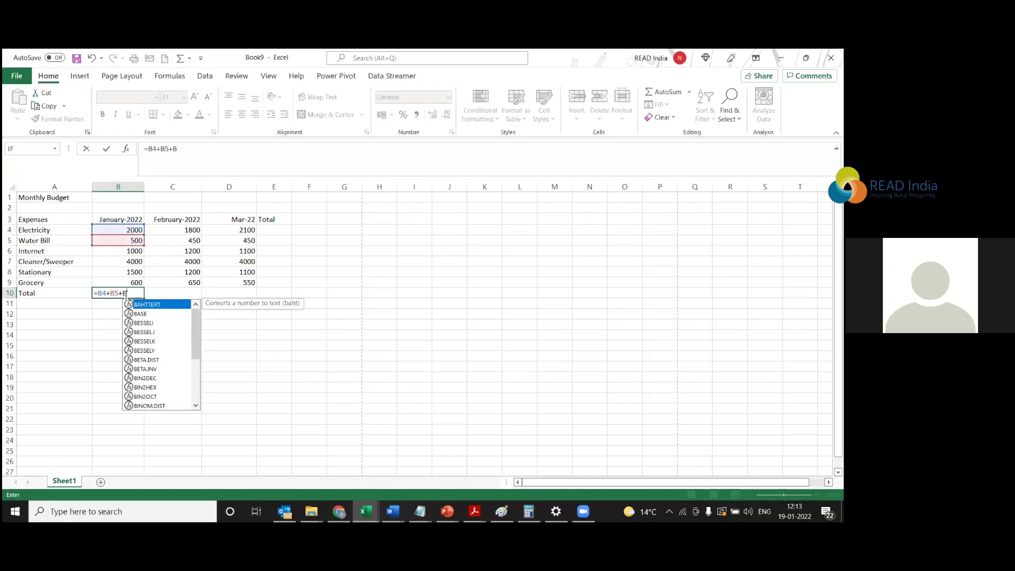
type("6+")
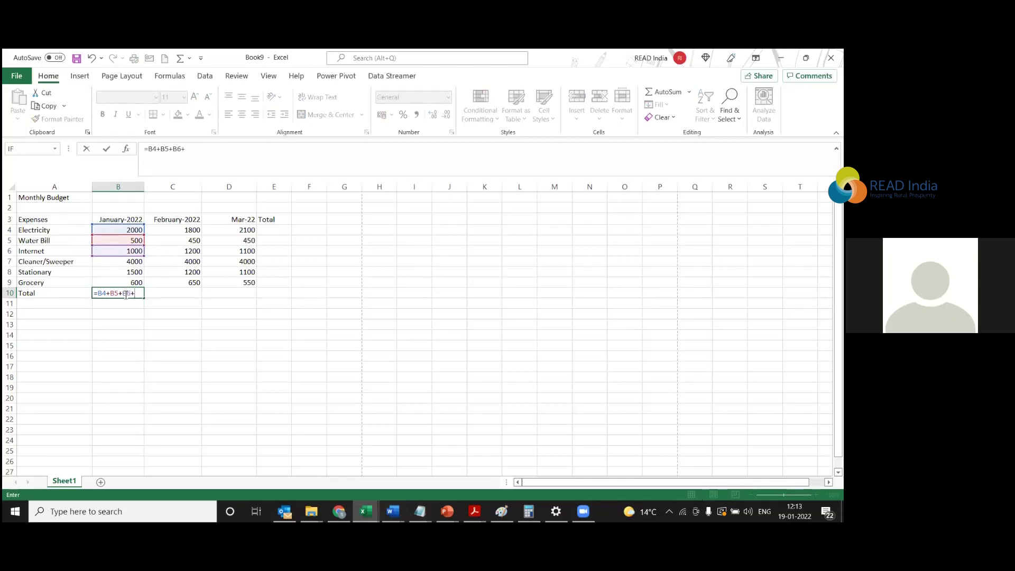
type("B")
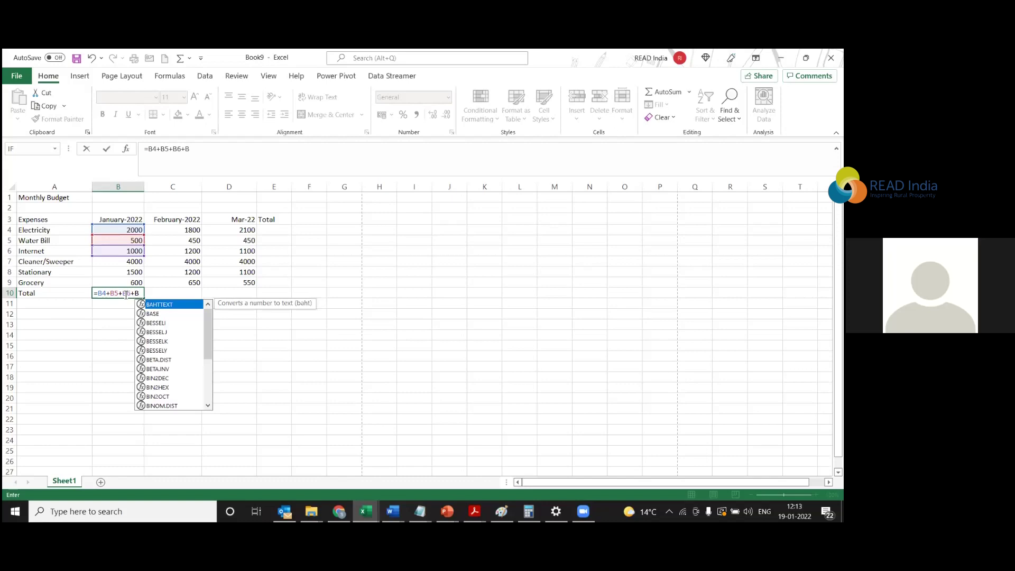
type("7+")
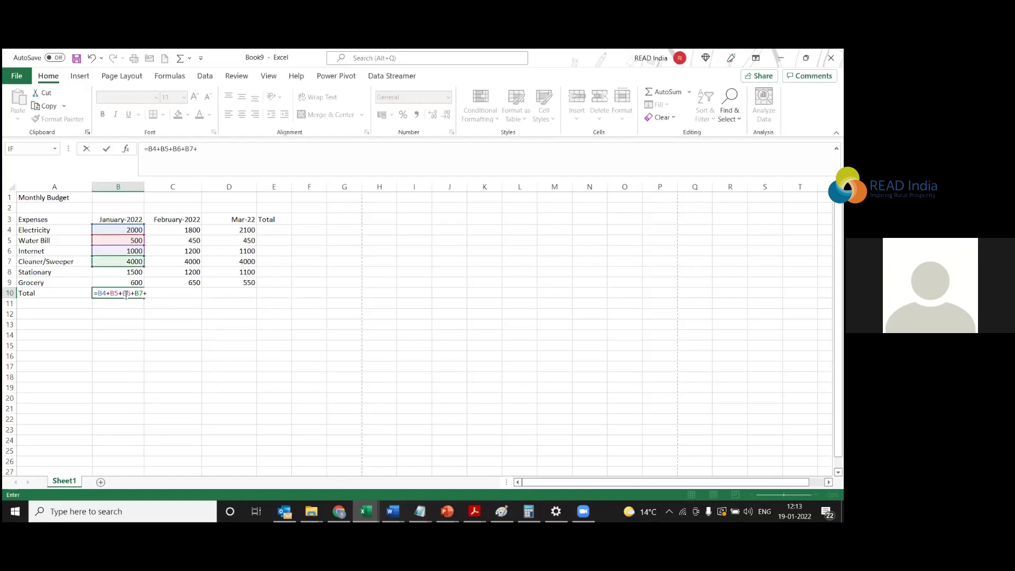
type("B")
key("BackSpace")
type("B8+")
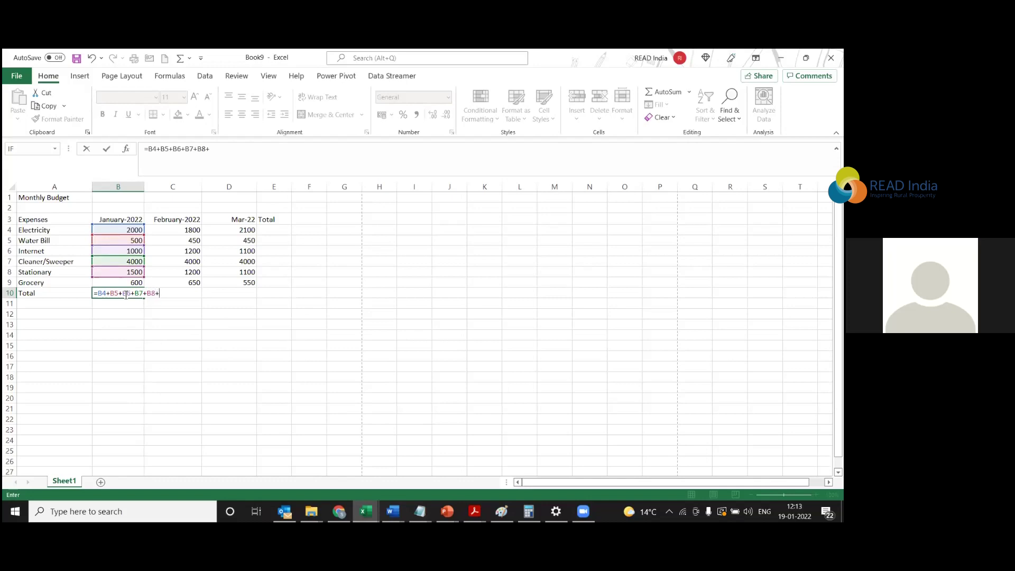
type("B")
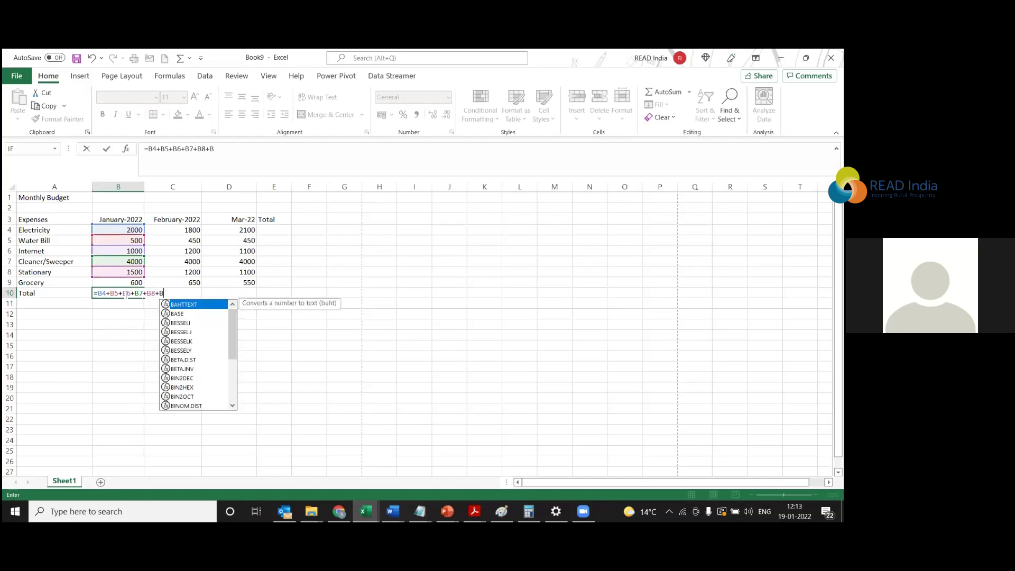
type("9")
key("Return")
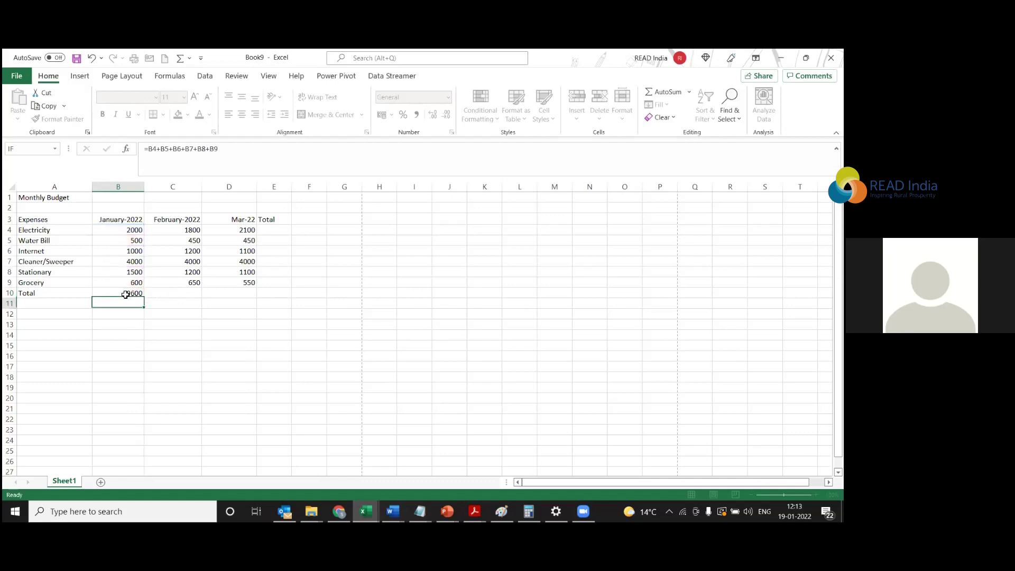
Check the cell-reference formula in B10 against the January-2022 Electricity amount in B4.
left_click(126, 293)
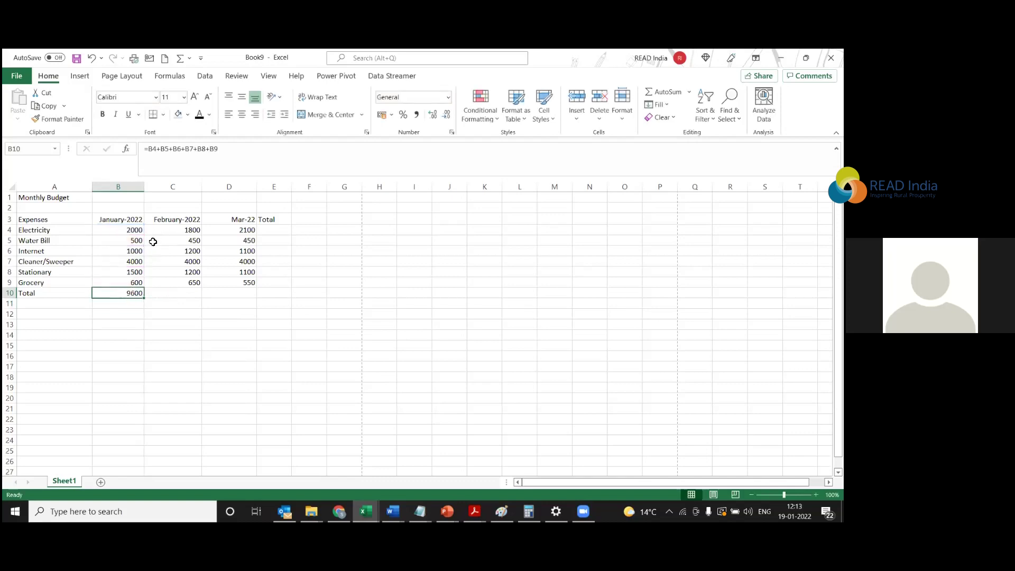
left_click(125, 229)
left_click(133, 293)
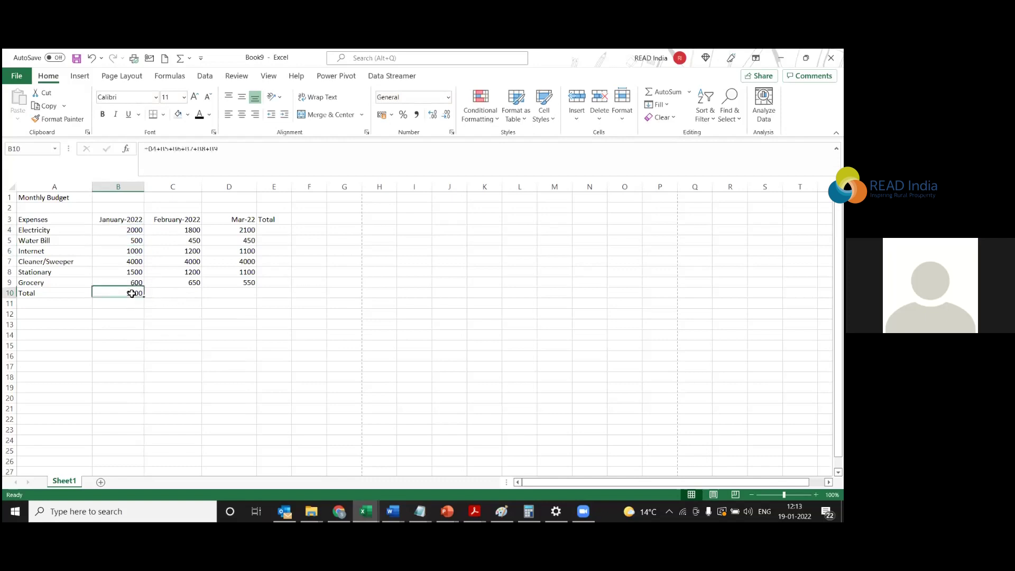
Copy the January total formula from B10 across to the February and March totals in C10 and D10.
left_click(229, 153)
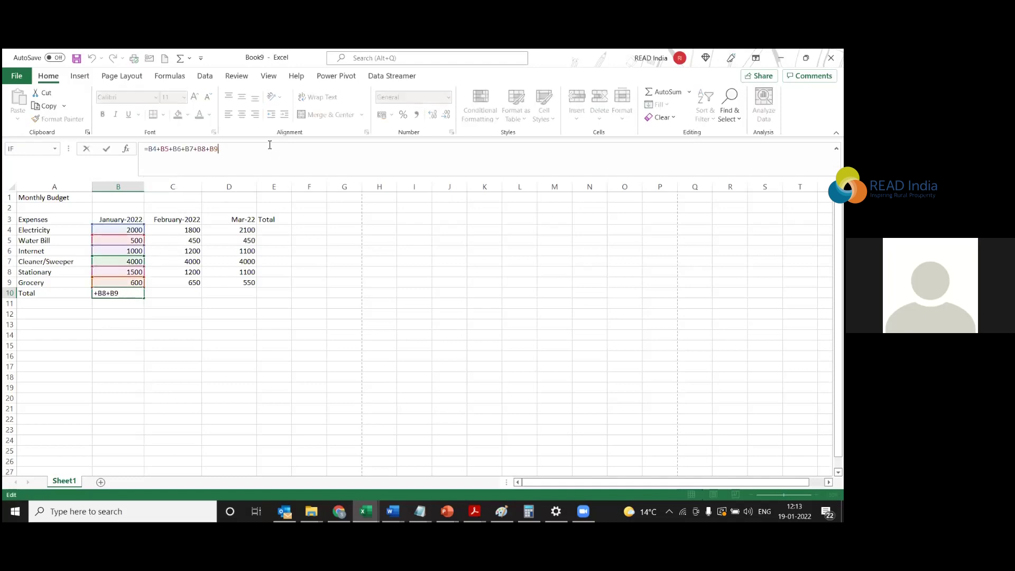
left_click(106, 148)
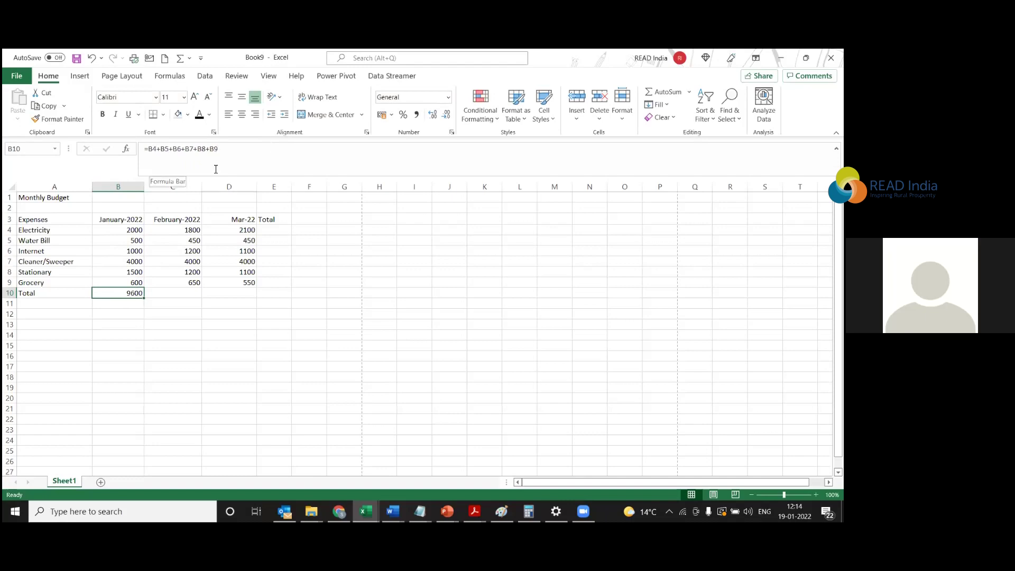
left_click(170, 270)
left_click(140, 233)
left_click(133, 293)
left_click_drag(145, 300, 197, 297)
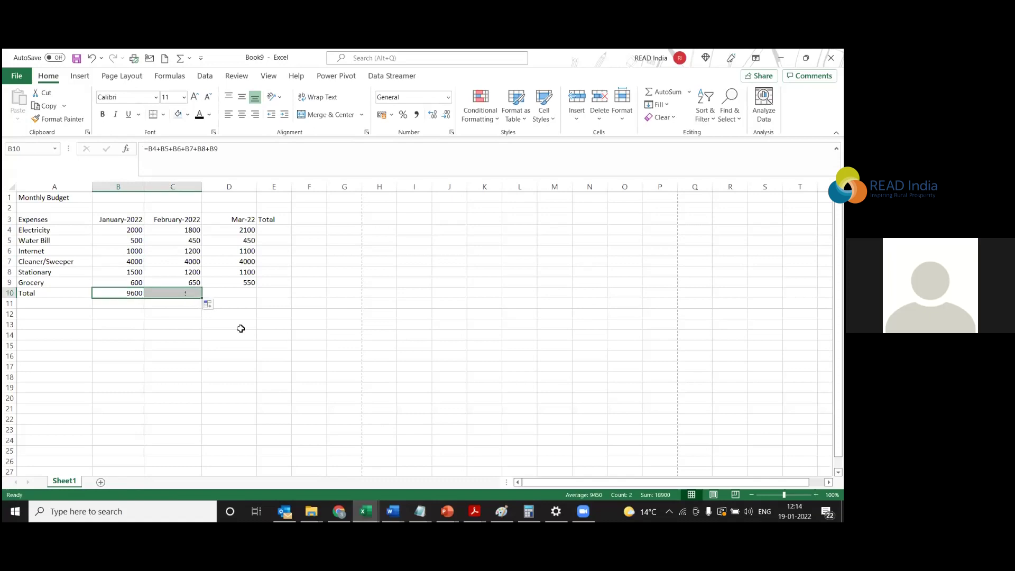
left_click(190, 293)
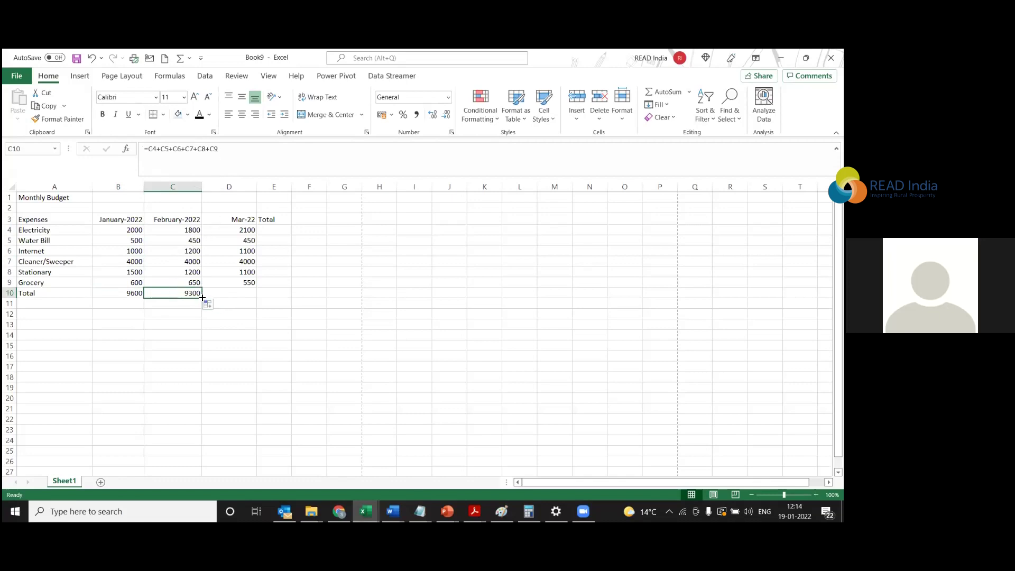
left_click_drag(202, 297, 237, 298)
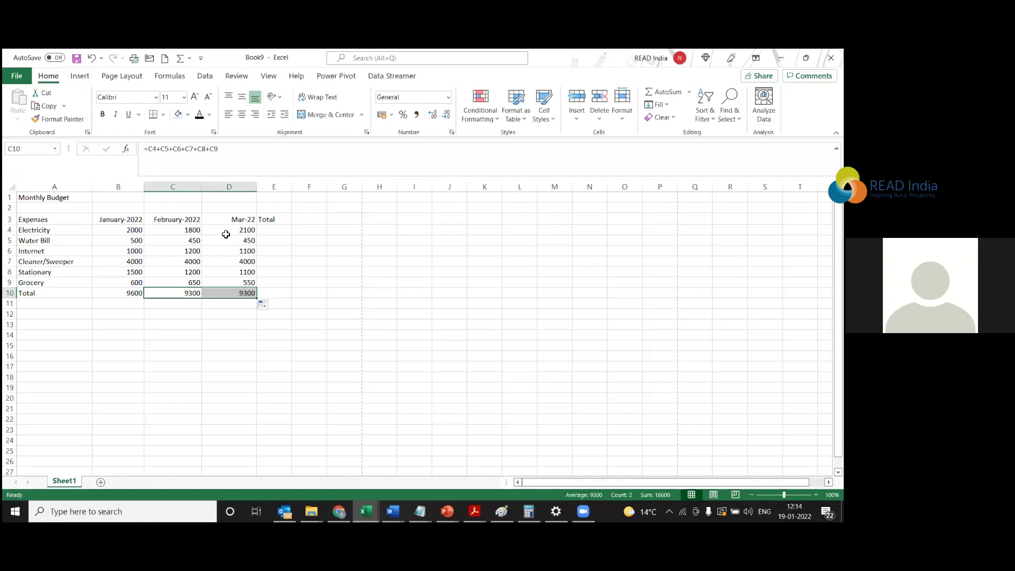
Check the March total in D10 against D4:D9, and review the January expenses behind the formula in B10.
left_click_drag(236, 230, 243, 285)
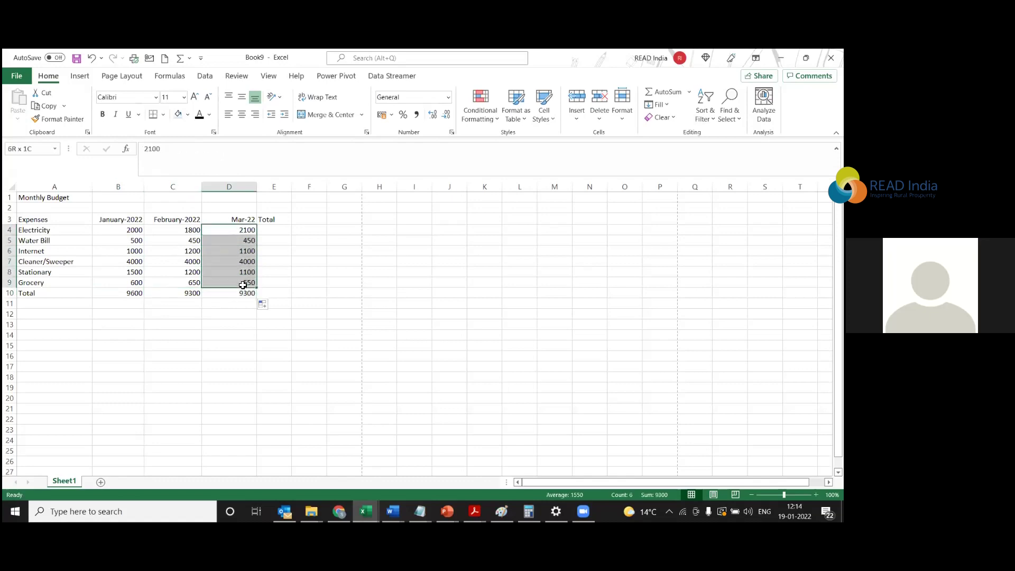
left_click(236, 296)
left_click(234, 219)
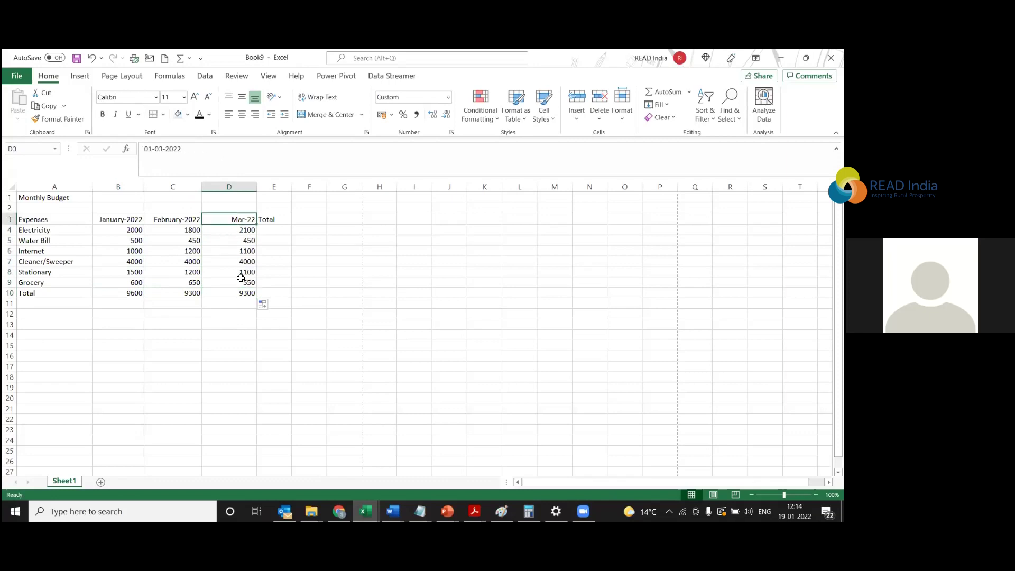
left_click(236, 294)
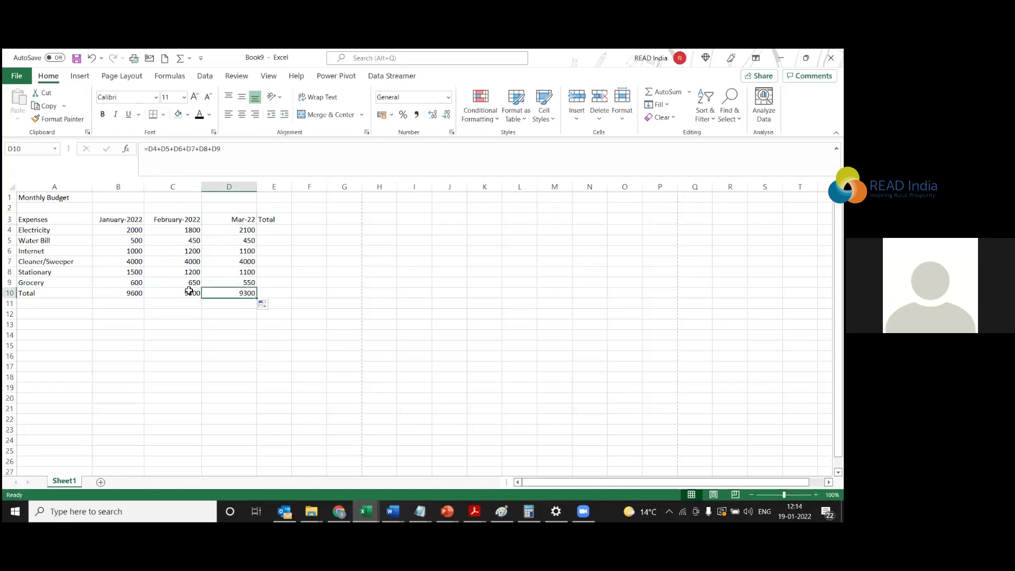
left_click(181, 241)
left_click(133, 239)
left_click(130, 228)
left_click(132, 250)
left_click(126, 229)
left_click(132, 241)
left_click(137, 262)
left_click(127, 297)
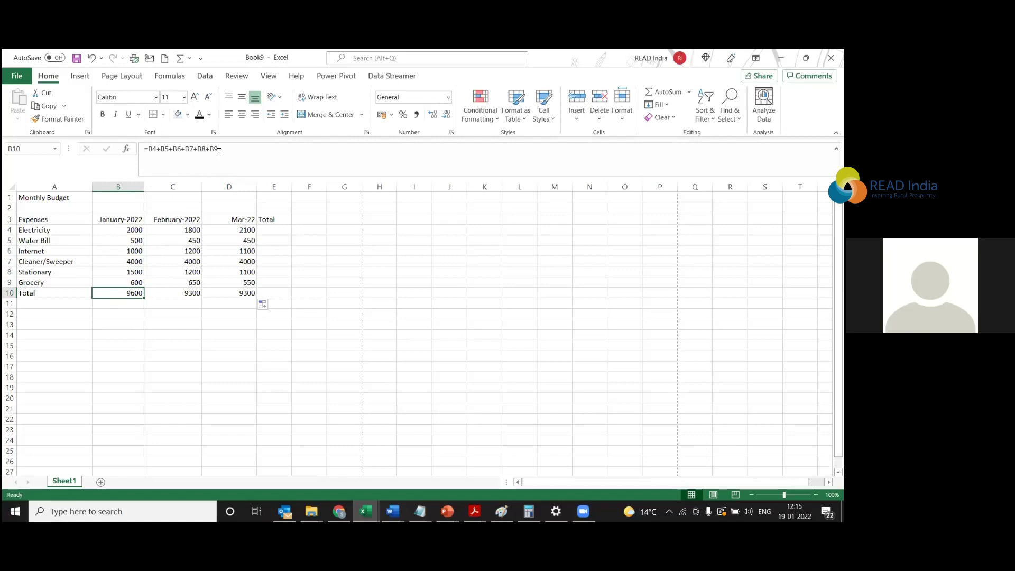
left_click(119, 315)
left_click(127, 294)
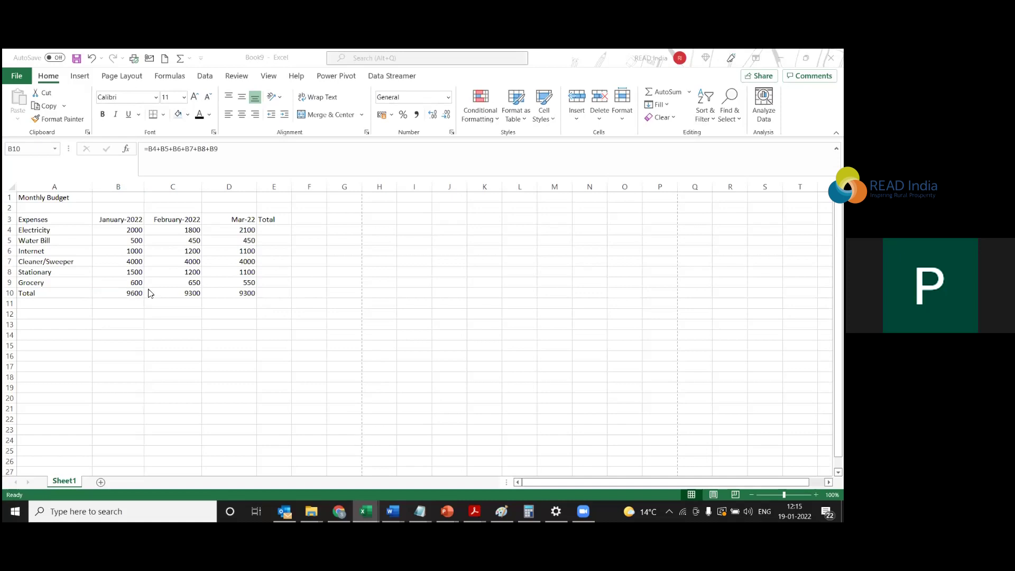
Examine each January expense in B4:B9 and compare the total formulas in B10, C10 and D10.
left_click(132, 291)
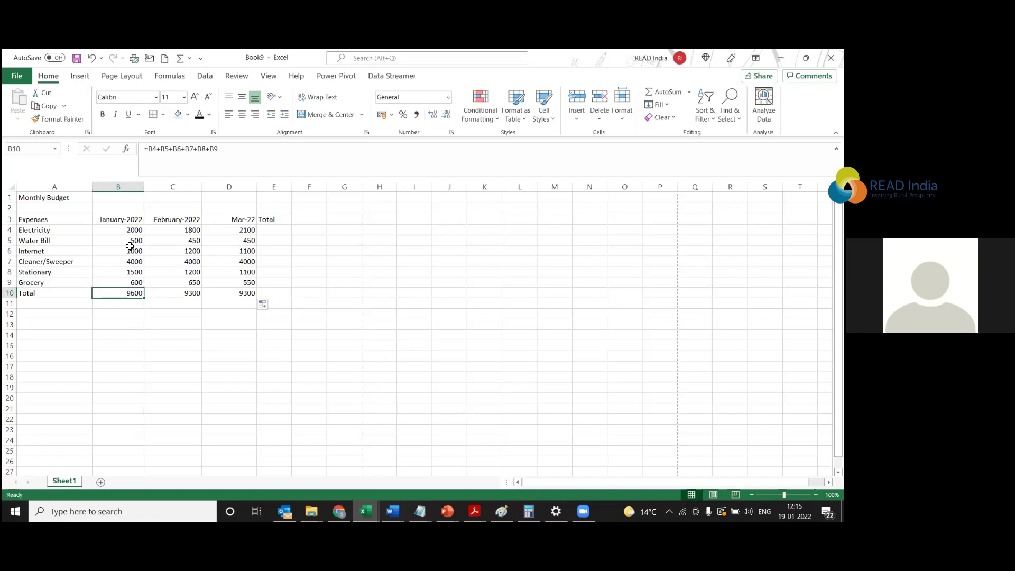
left_click(130, 230)
left_click(129, 241)
left_click(132, 251)
left_click(130, 262)
left_click(129, 271)
left_click(132, 282)
left_click(133, 293)
left_click(185, 291)
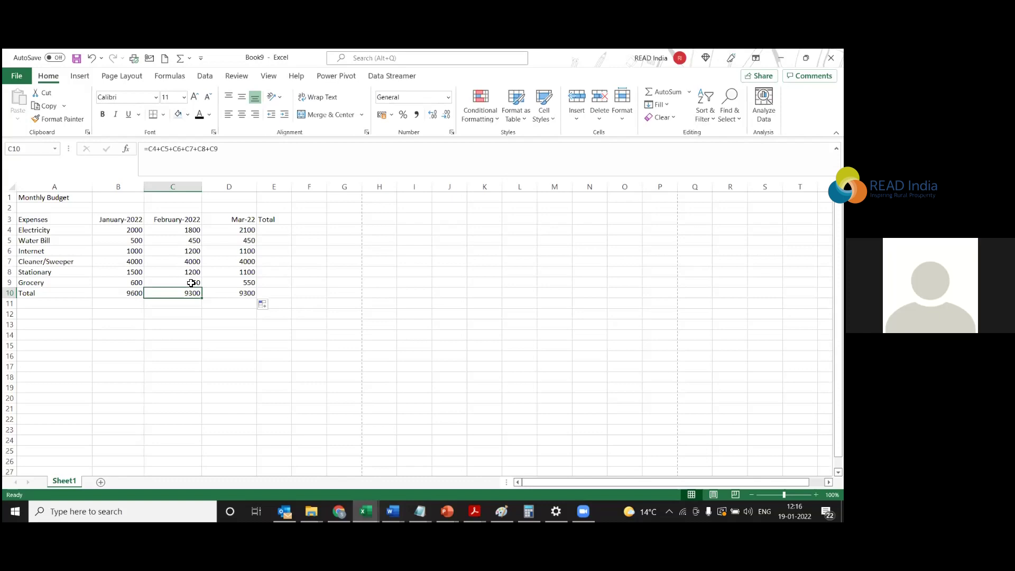
left_click(241, 295)
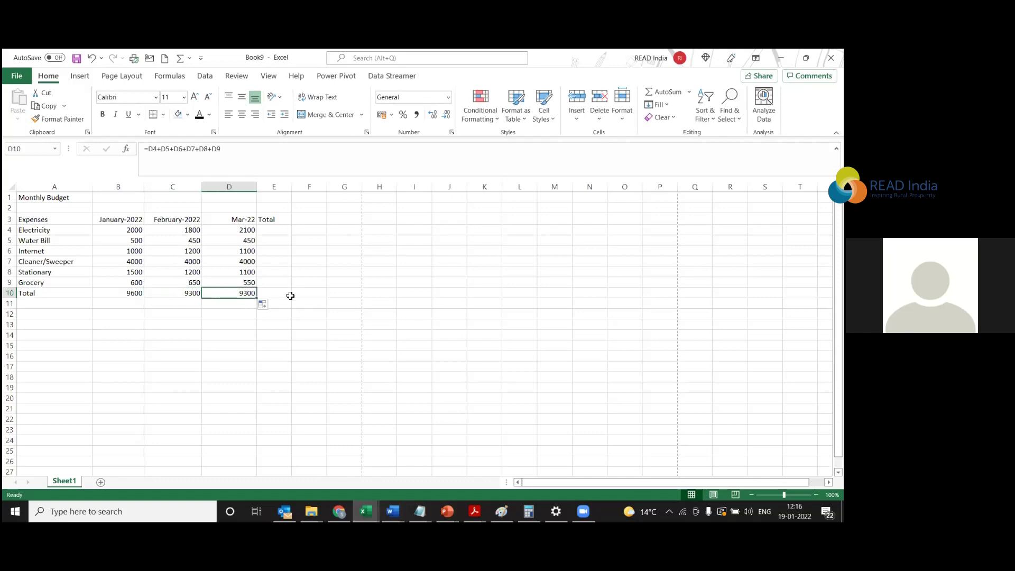
Enter the formula =B4+C4+D4 in E4 to total the Electricity expenses across the three months.
left_click(279, 231)
type("=")
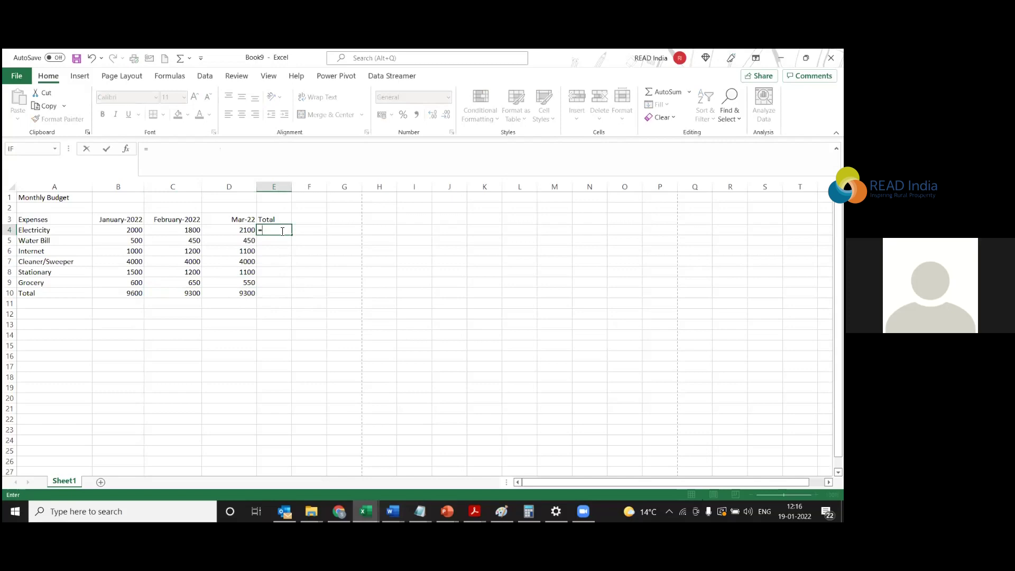
type("B")
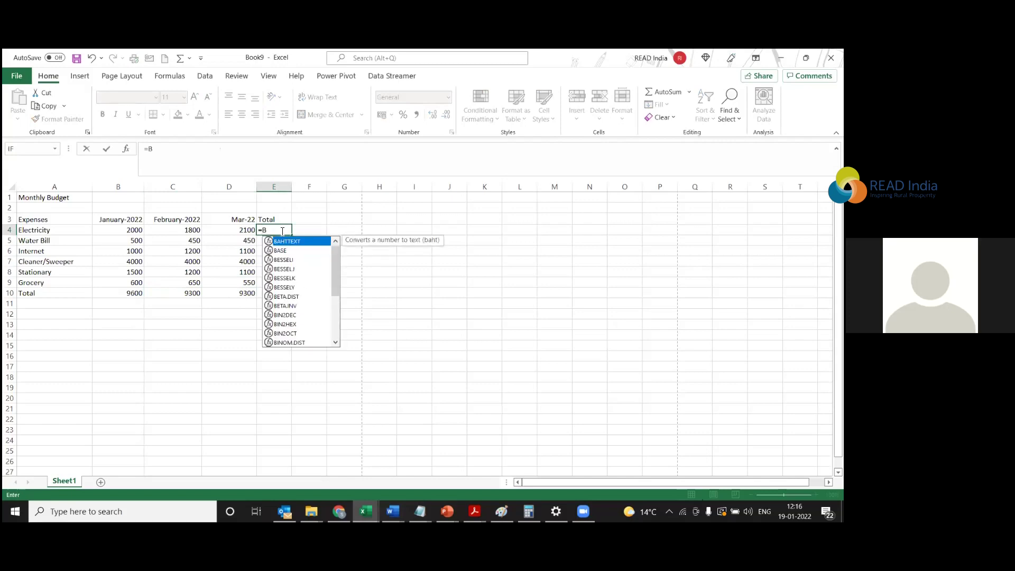
type("4")
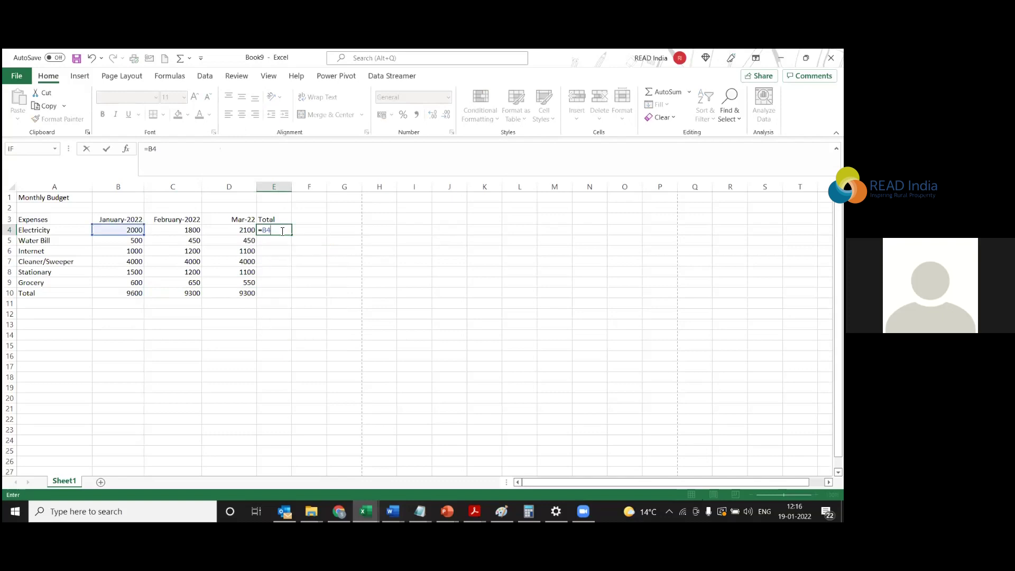
type("+C4")
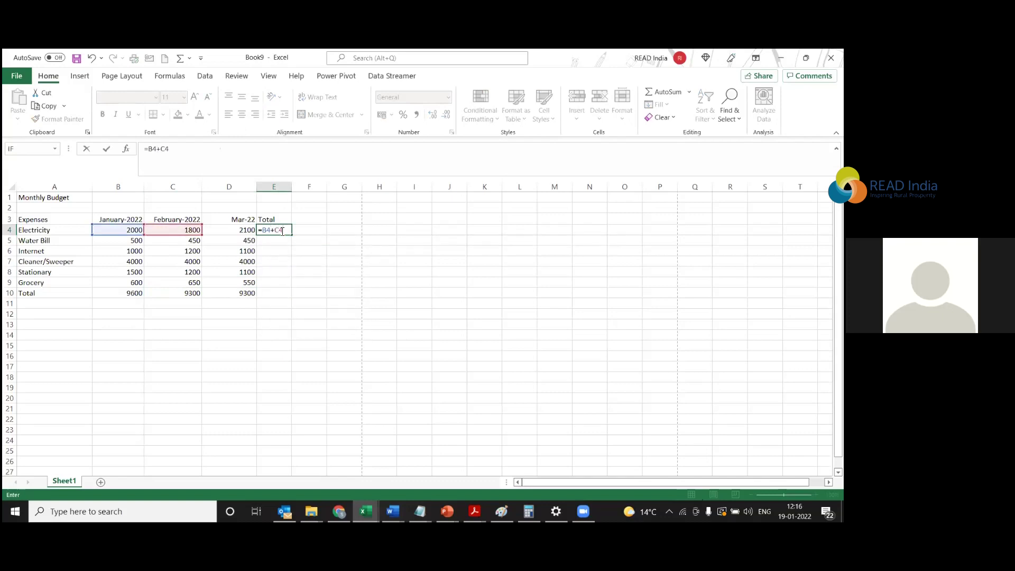
type("+D")
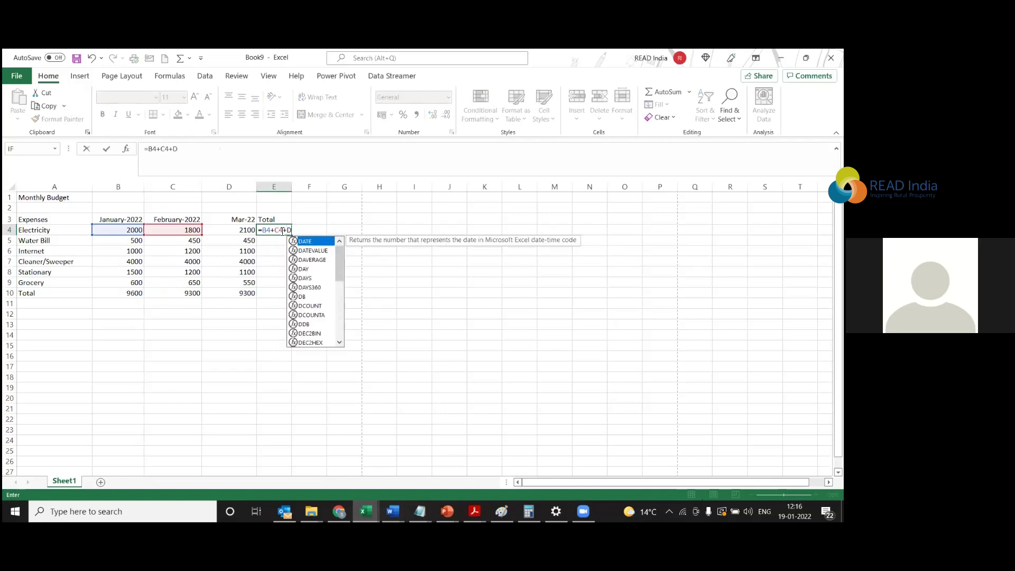
type("4")
key("Return")
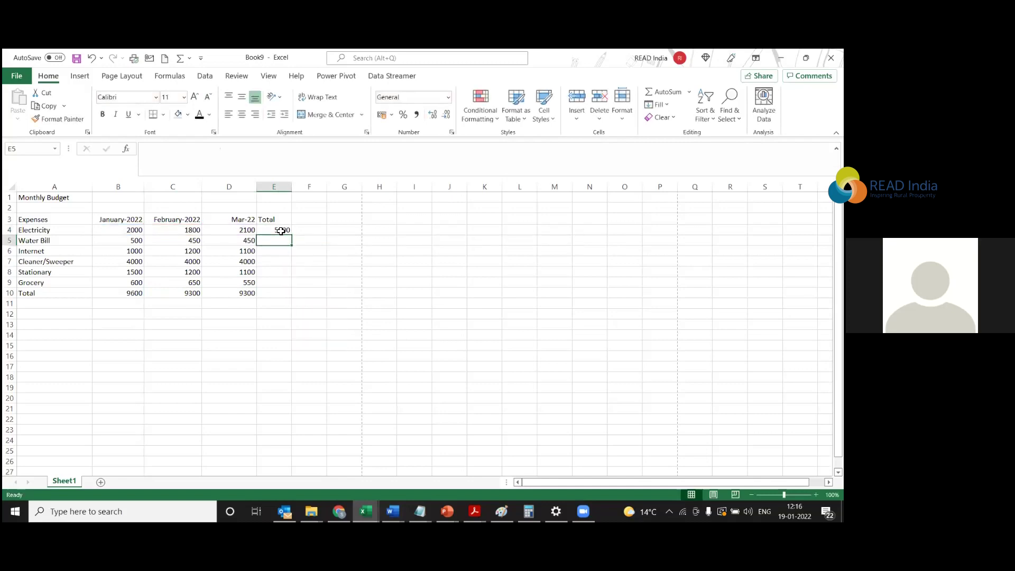
Copy the Electricity total formula from E4 down through the Grocery row in E9.
left_click_drag(120, 232, 244, 227)
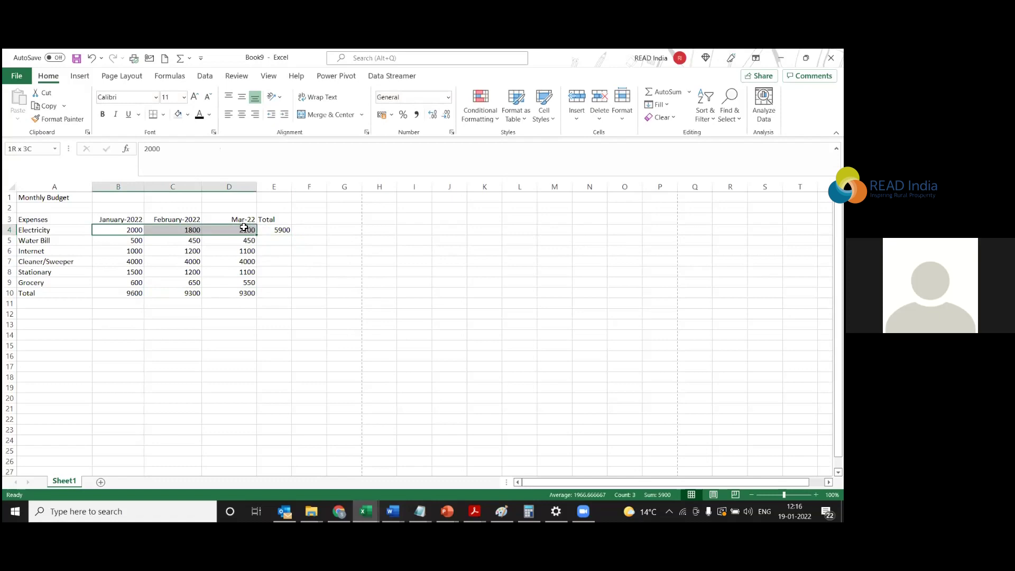
left_click(287, 258)
left_click(286, 238)
left_click(286, 228)
left_click_drag(290, 236, 276, 285)
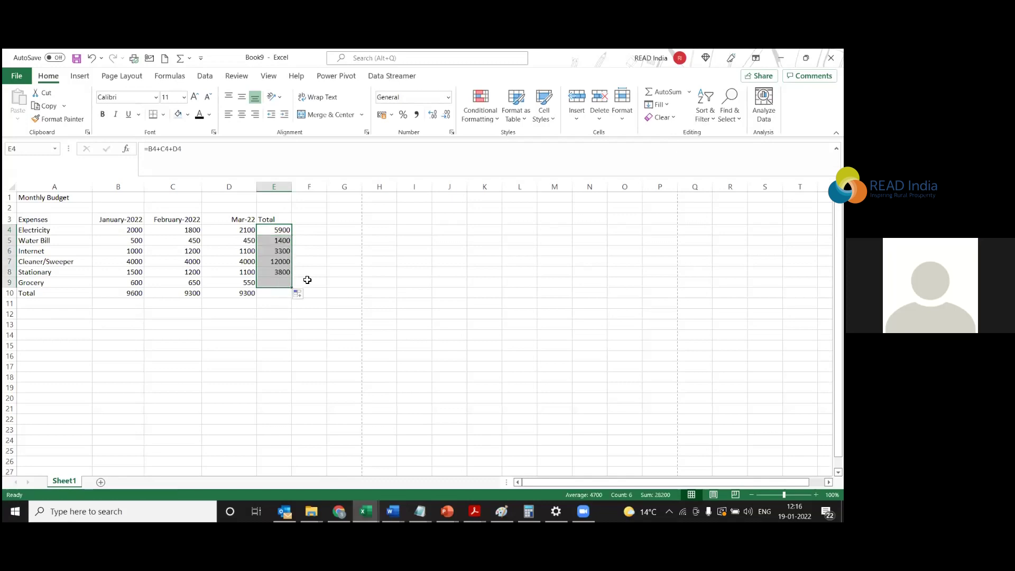
Check the Water Bill total against B5:D5 and examine the copied row total formulas in E4:E9.
left_click(270, 239)
left_click_drag(135, 239, 237, 236)
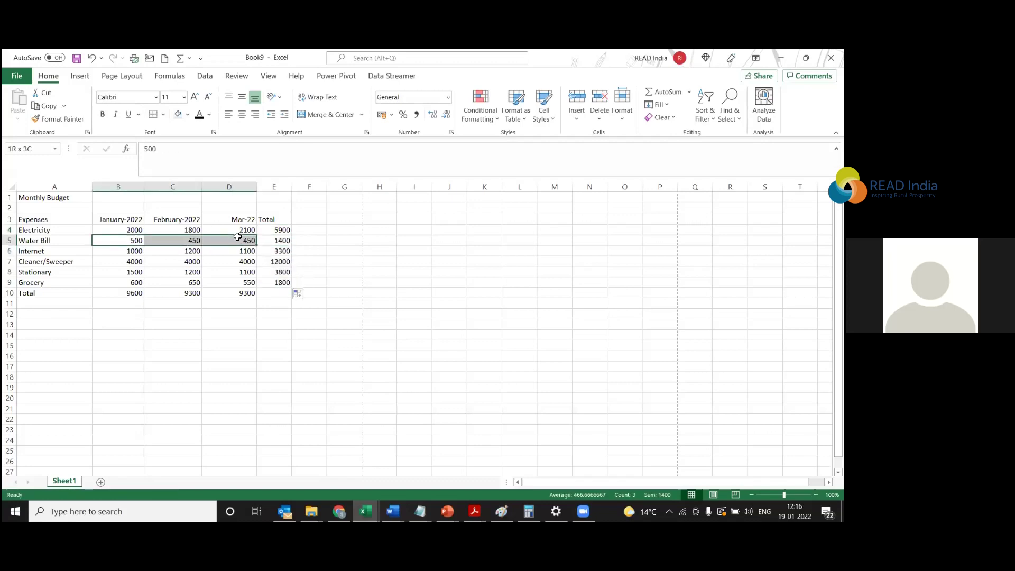
left_click(278, 231)
left_click(279, 240)
left_click(278, 252)
left_click(281, 262)
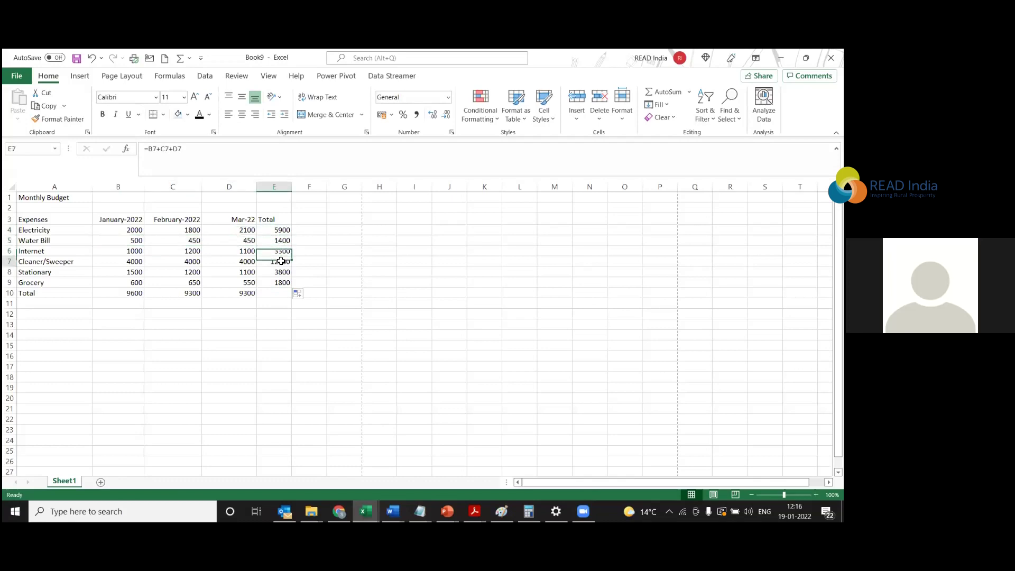
left_click(279, 230)
left_click(281, 261)
left_click(281, 271)
left_click(281, 283)
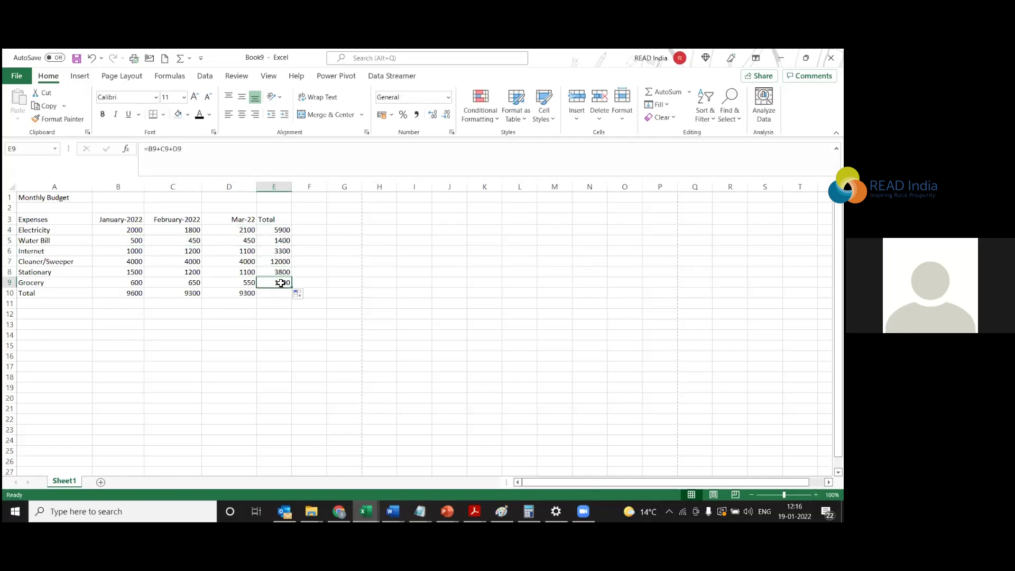
Extend the row total formula from E9 to E10 and check the grand total against B10:D10 and E4:E9.
left_click(279, 295)
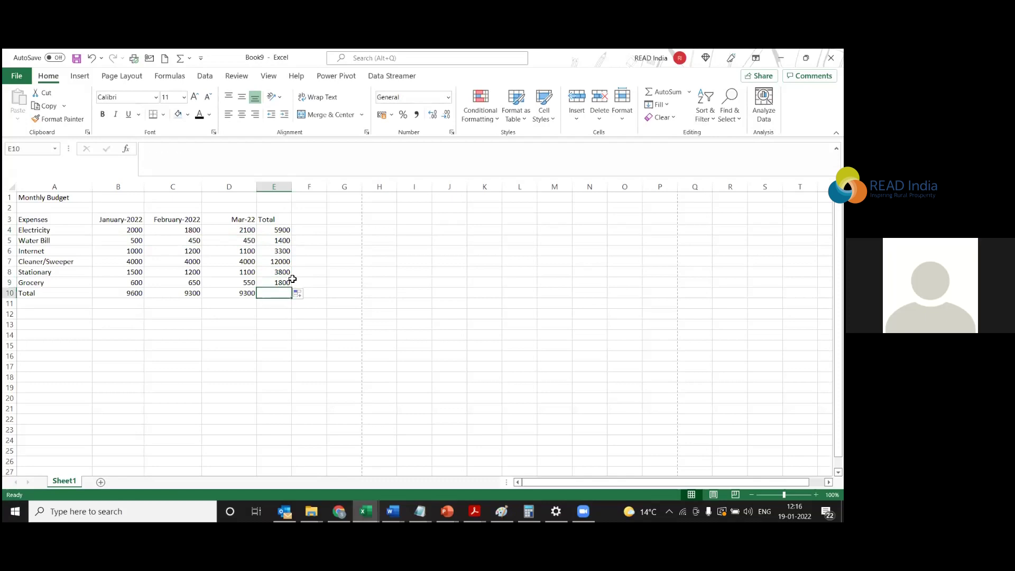
left_click(285, 283)
left_click_drag(294, 291, 295, 298)
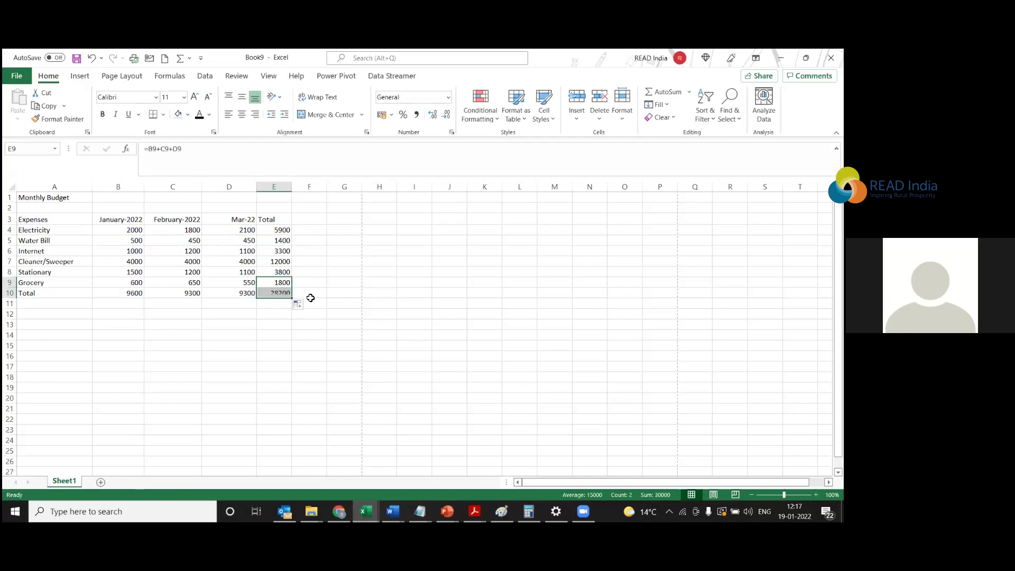
left_click(286, 295)
left_click_drag(132, 293, 238, 291)
left_click_drag(288, 230, 284, 286)
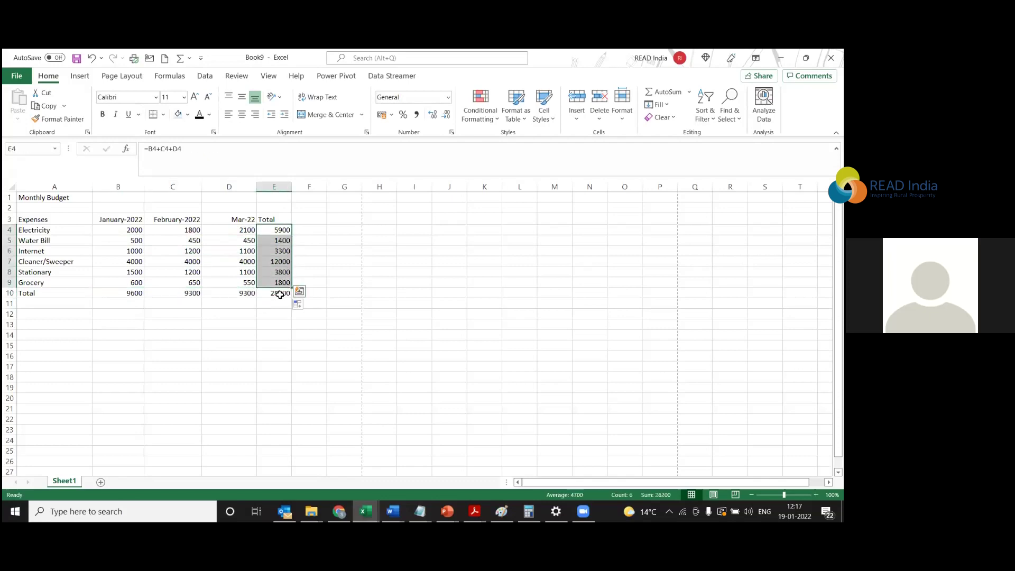
left_click(278, 293)
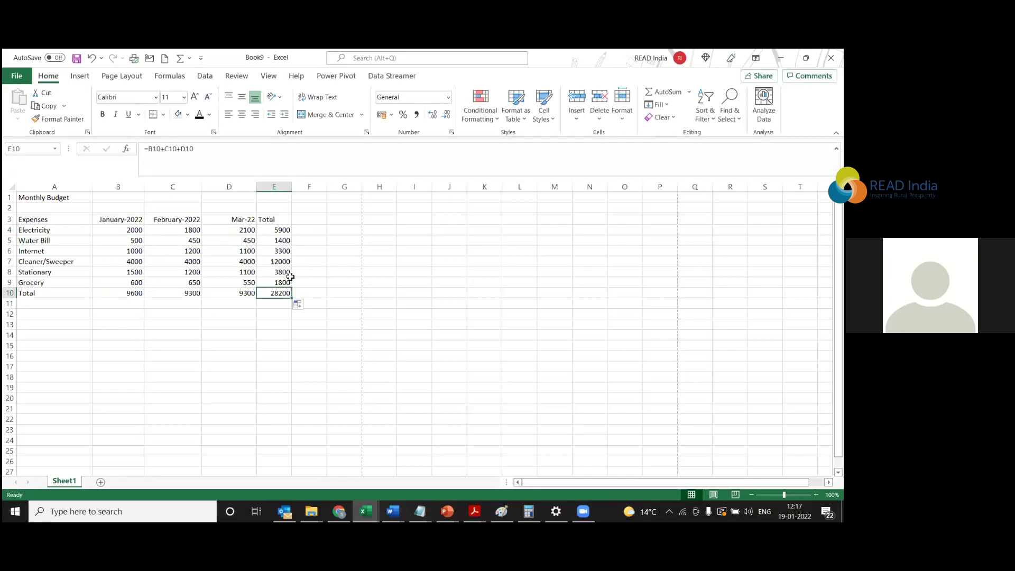
Review the row totals in column E, the grand total formula in E10 and the monthly total formulas in row 10.
left_click(273, 230)
left_click(274, 261)
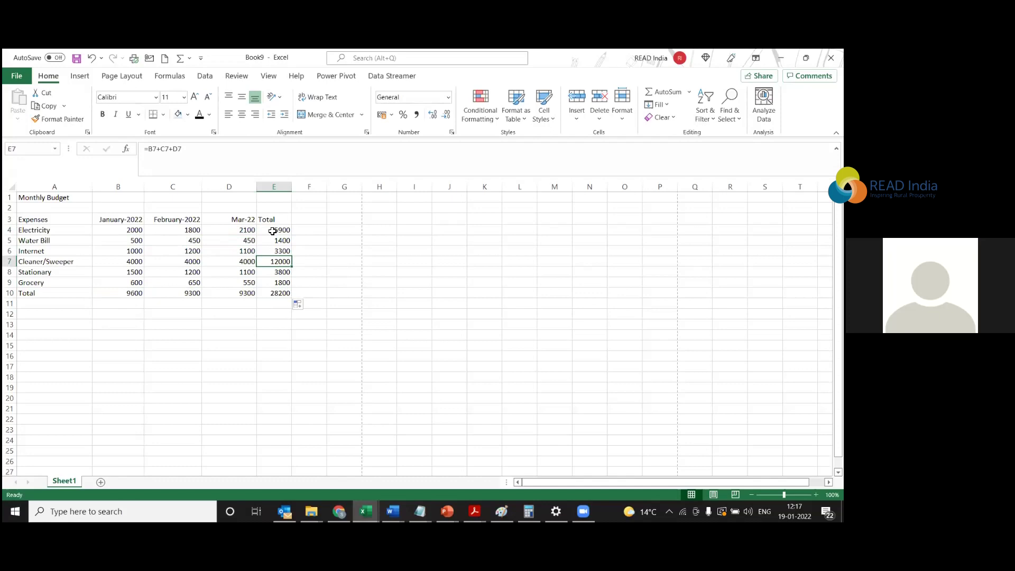
left_click(159, 253)
left_click(119, 240)
left_click(246, 262)
left_click(254, 243)
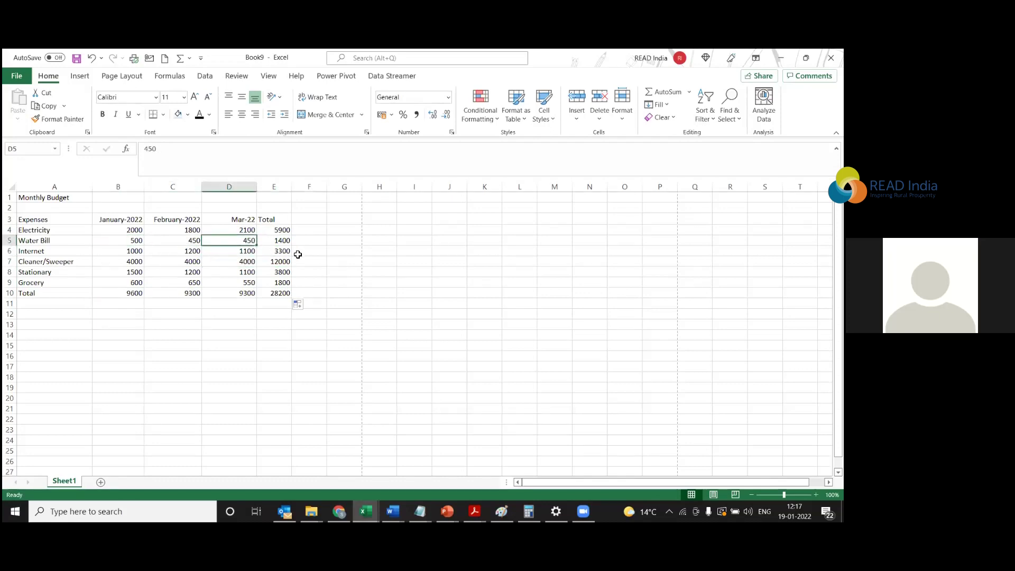
left_click(296, 253)
left_click(278, 261)
left_click(283, 294)
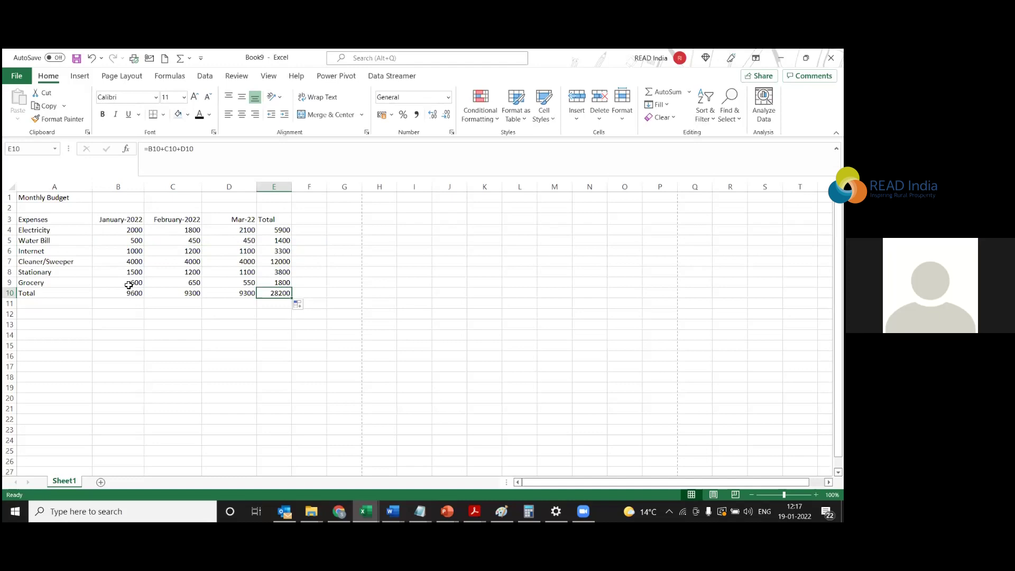
left_click(151, 230)
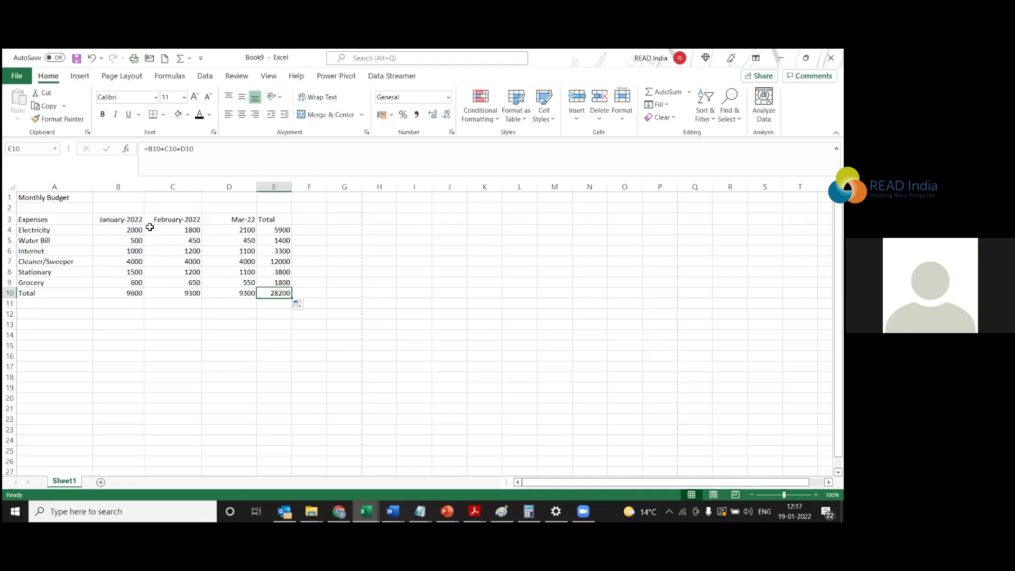
left_click(199, 294)
key("Right")
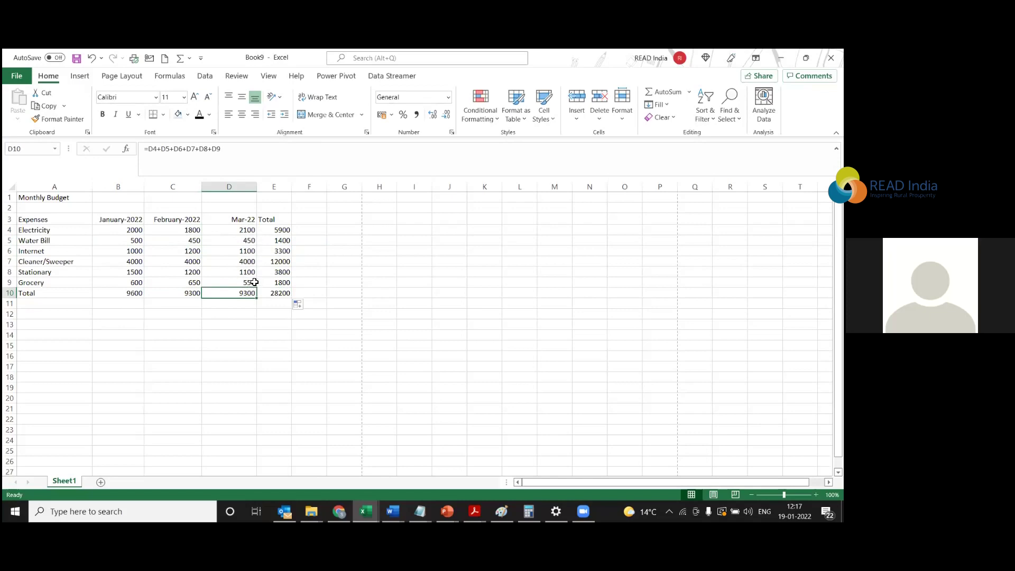
left_click(507, 249)
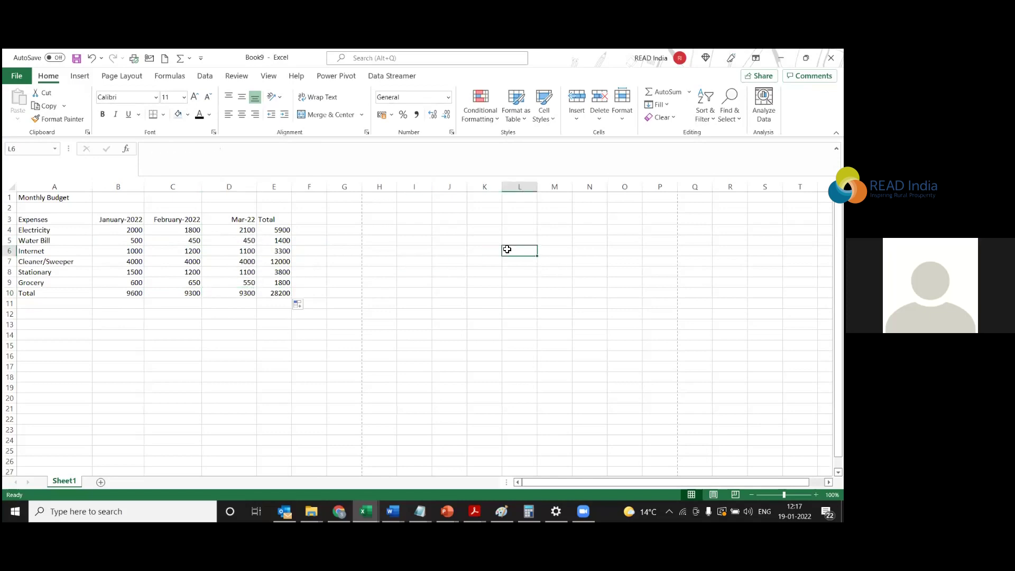
left_click_drag(476, 227, 487, 220)
left_click(493, 221)
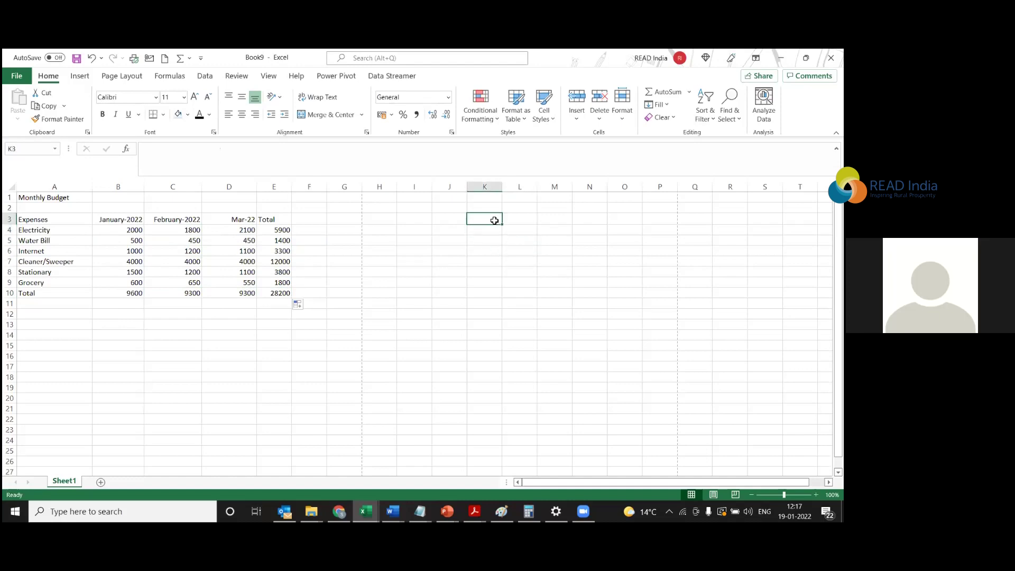
Enter the sample numbers 50, 40, 30, 20, 20 and 10 in cells K3 to K8.
type("50")
key("Return")
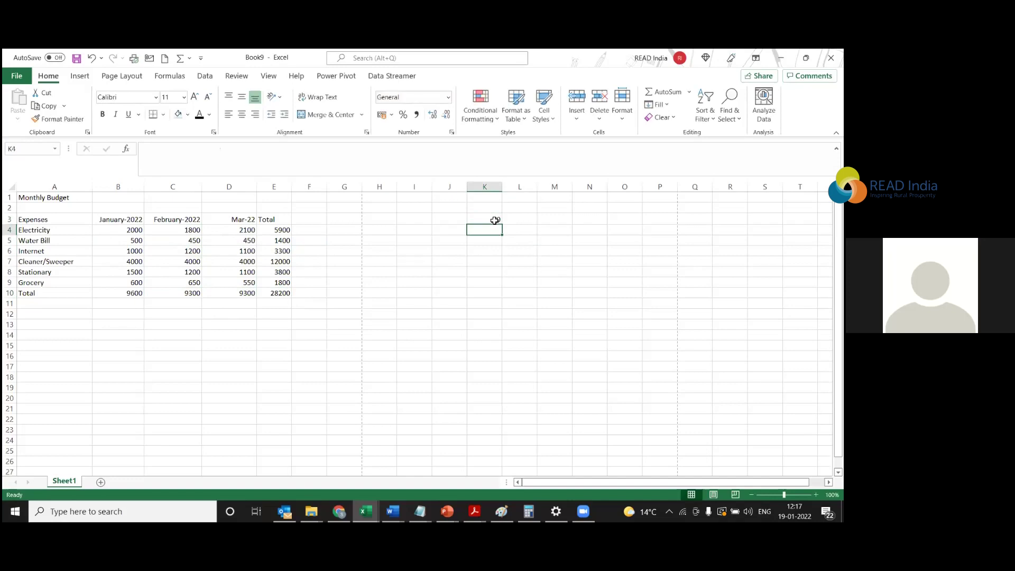
left_click(502, 284)
left_click_drag(70, 229, 63, 281)
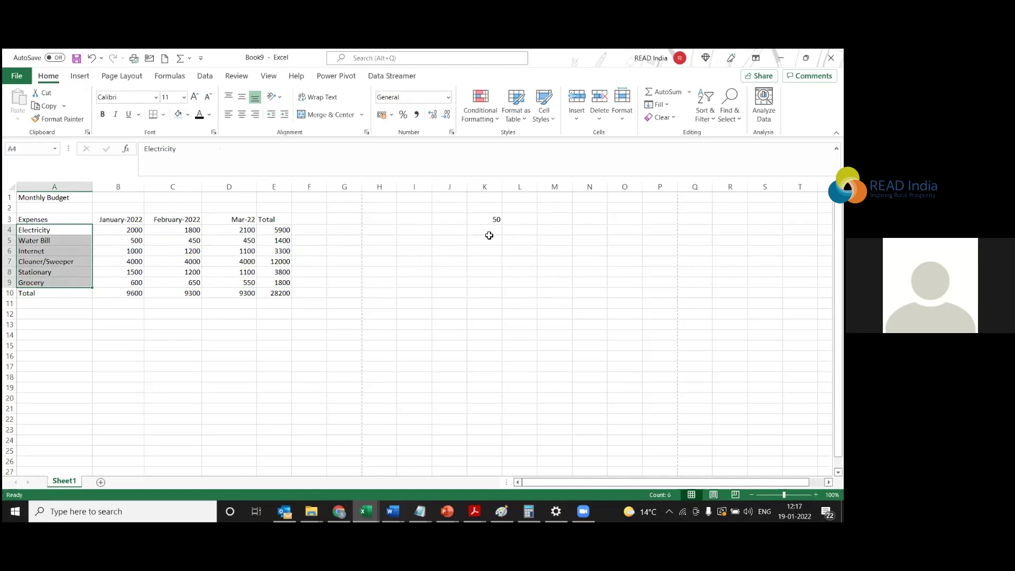
left_click(489, 233)
left_click(495, 220)
left_click_drag(44, 231, 50, 279)
left_click(488, 231)
type("40")
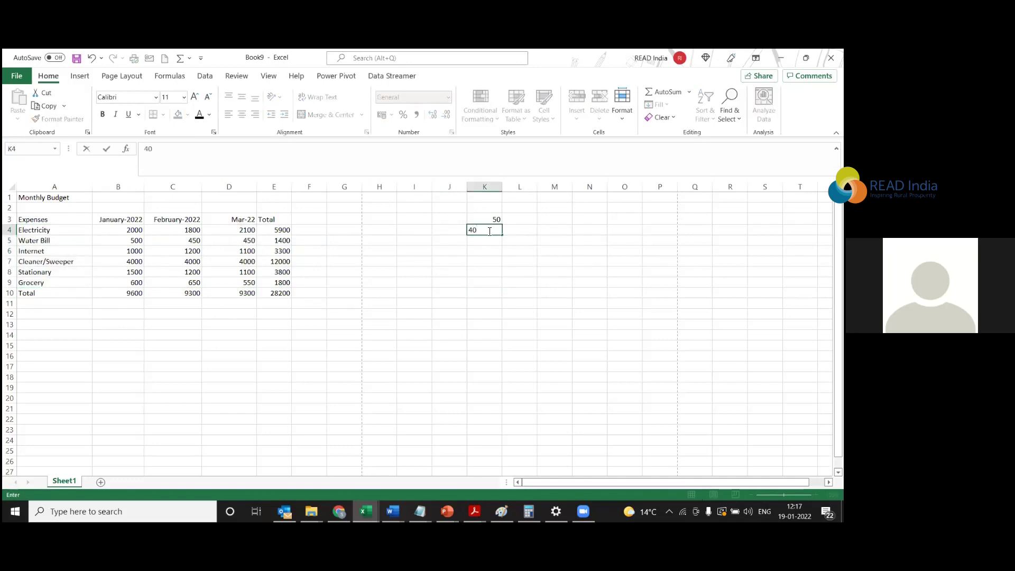
key("Return")
type("30")
key("Return")
type("20")
key("Return")
type("20")
key("Return")
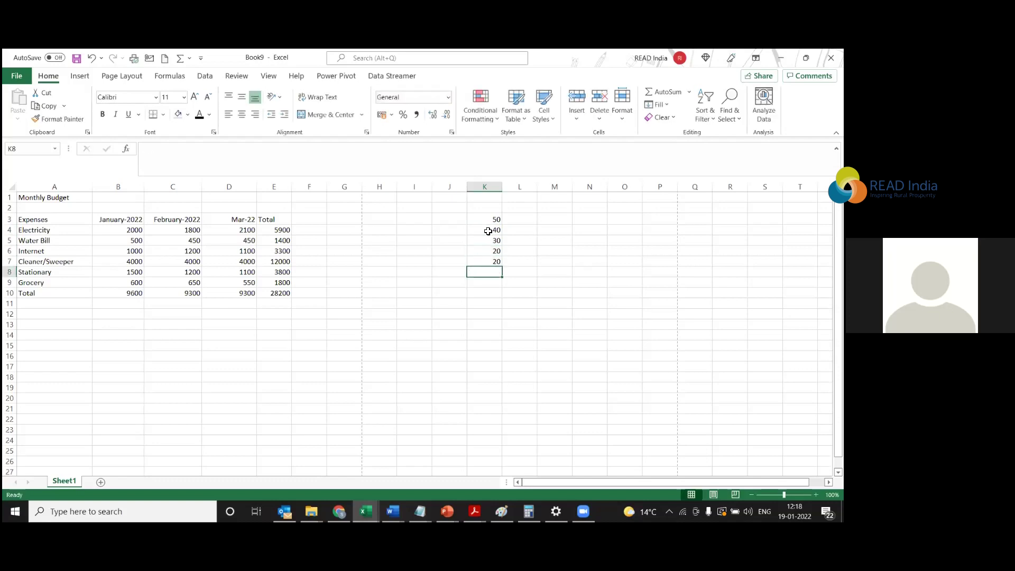
type("10")
left_click(544, 280)
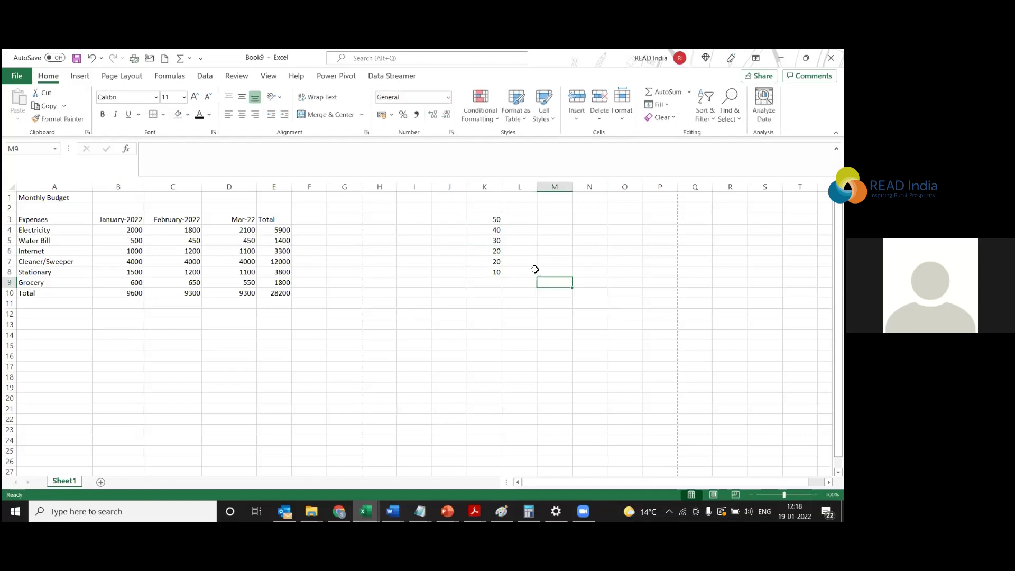
Copy the January total formula from B10 into K9 and check it against the numbers in K3:K8.
left_click_drag(494, 220, 488, 271)
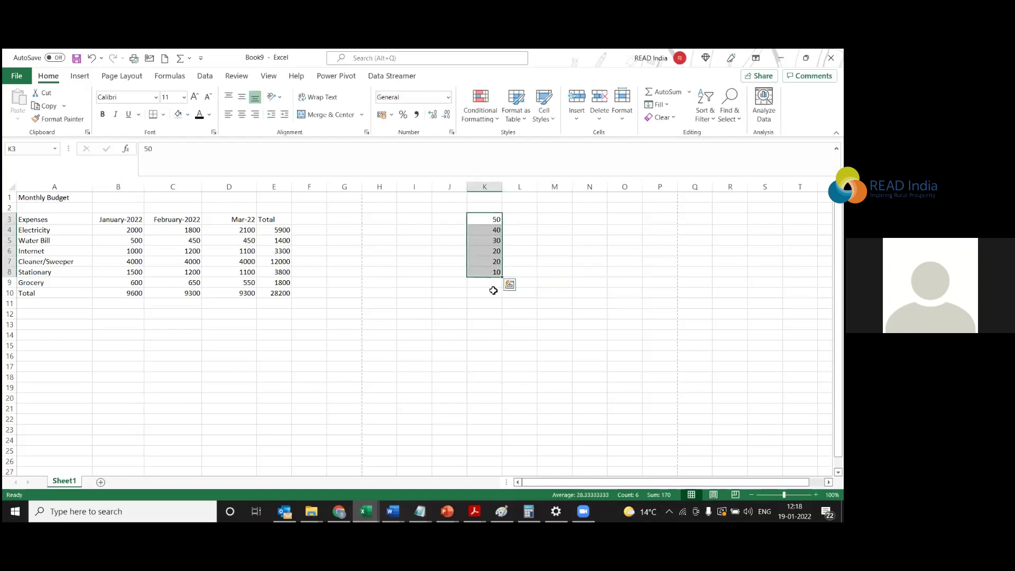
left_click(491, 285)
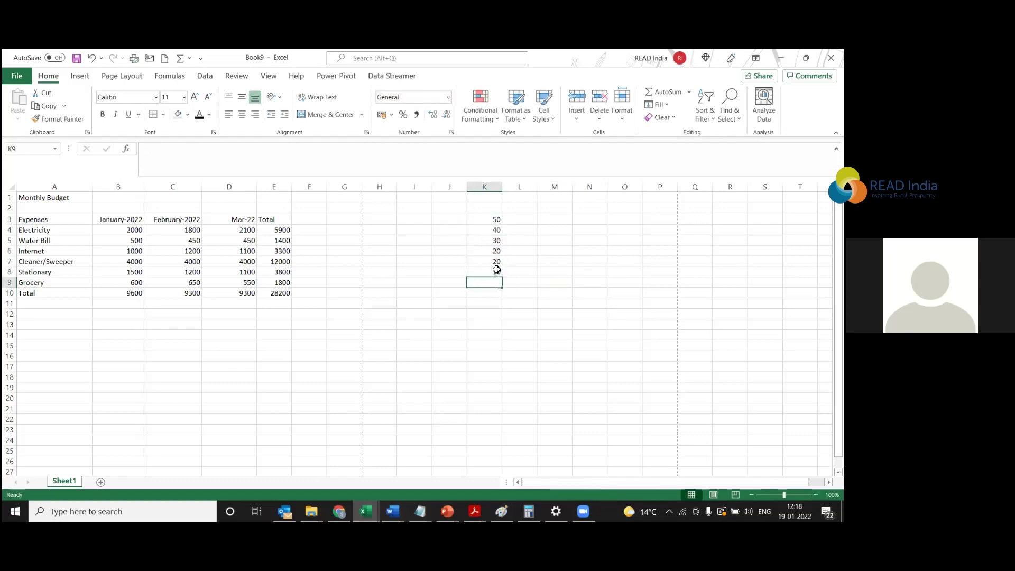
left_click(134, 293)
key("ctrl+c")
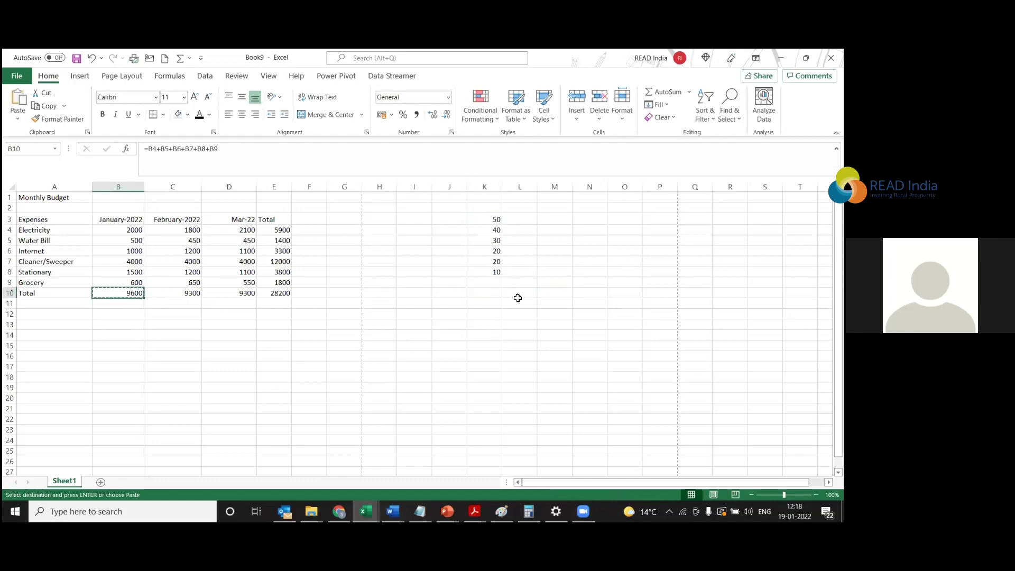
left_click(484, 283)
key("ctrl+v")
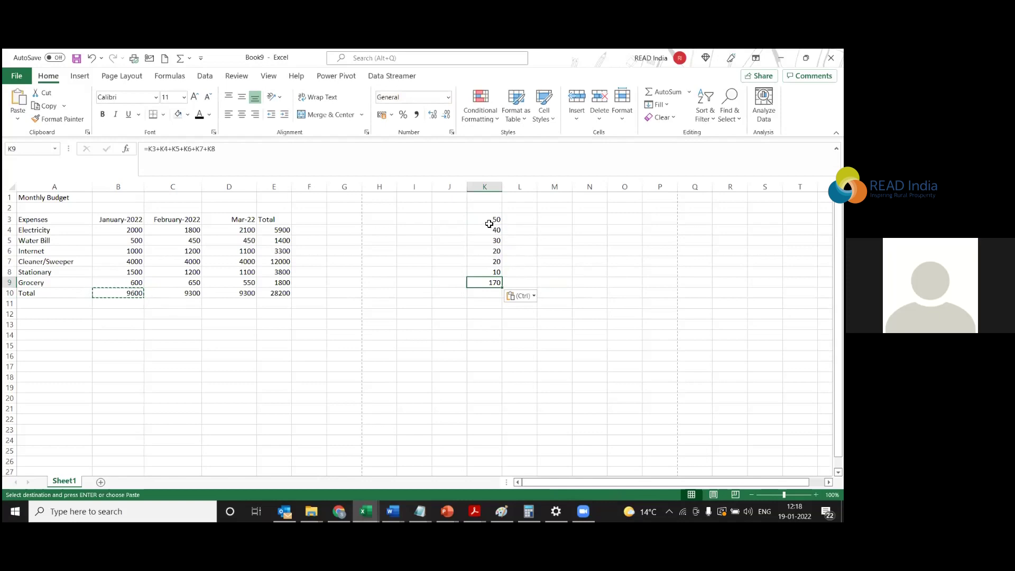
left_click_drag(496, 218, 498, 267)
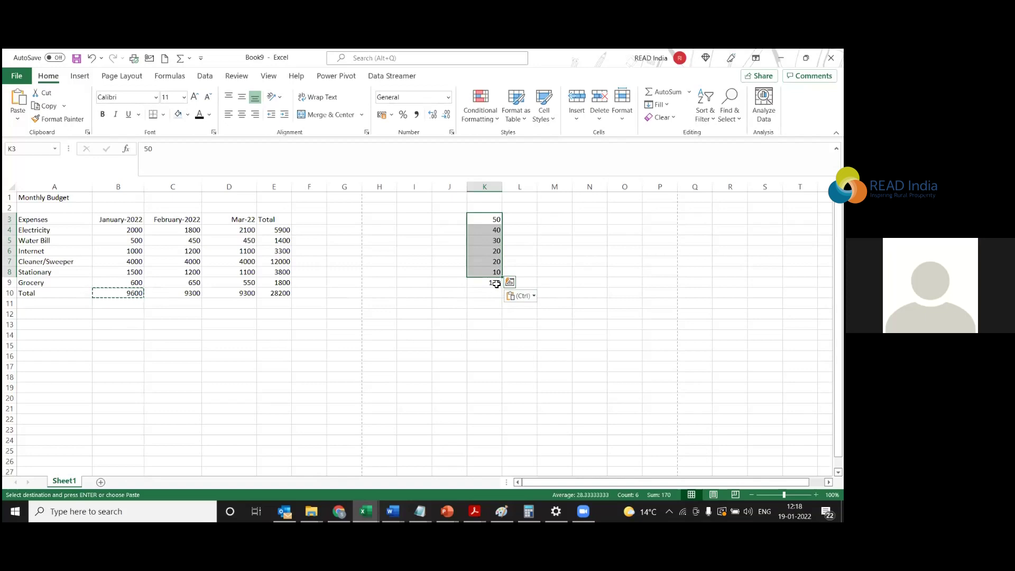
left_click(495, 284)
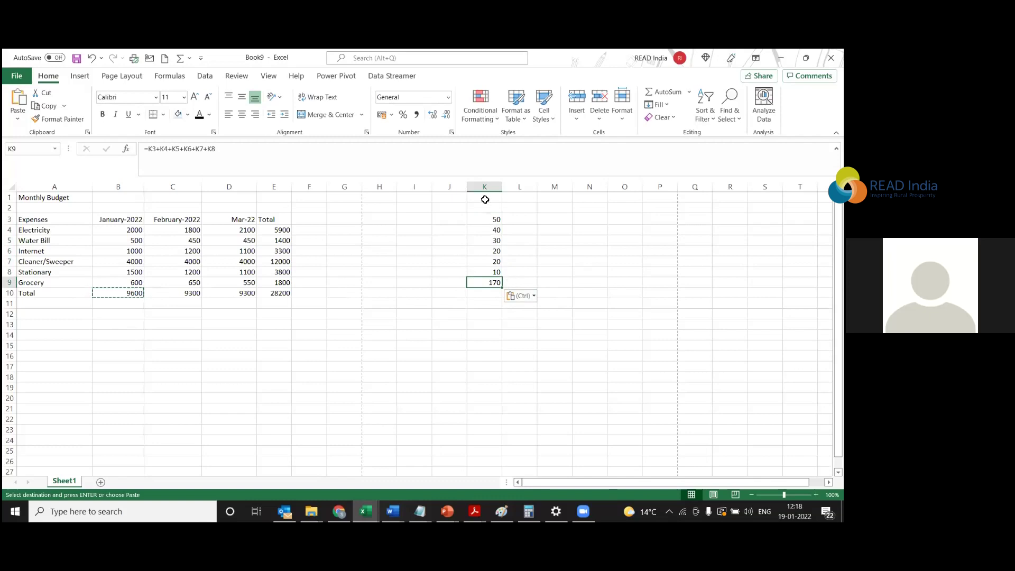
Clear the sample numbers and their total from K3:K9.
left_click_drag(492, 219, 496, 284)
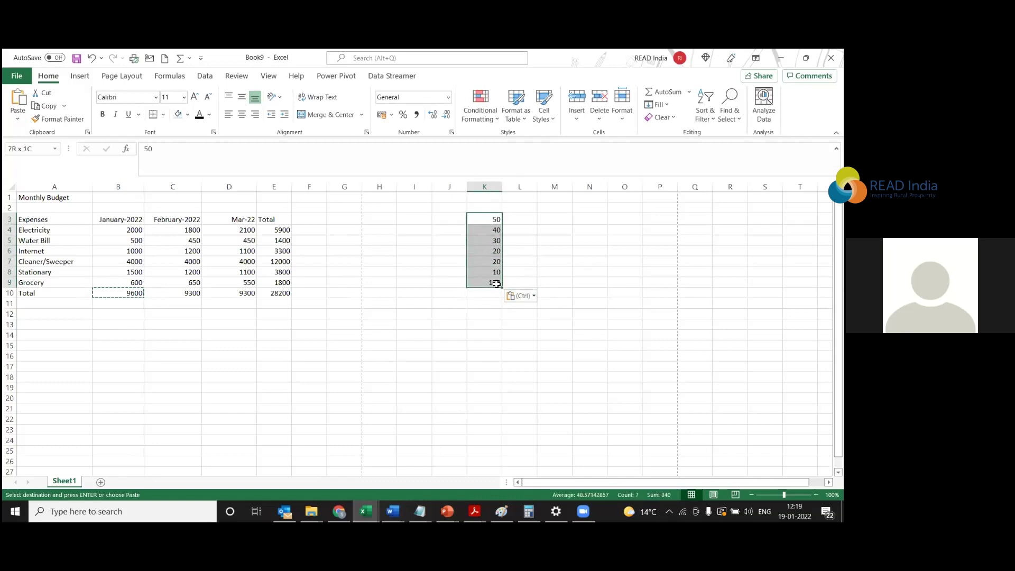
key("Delete")
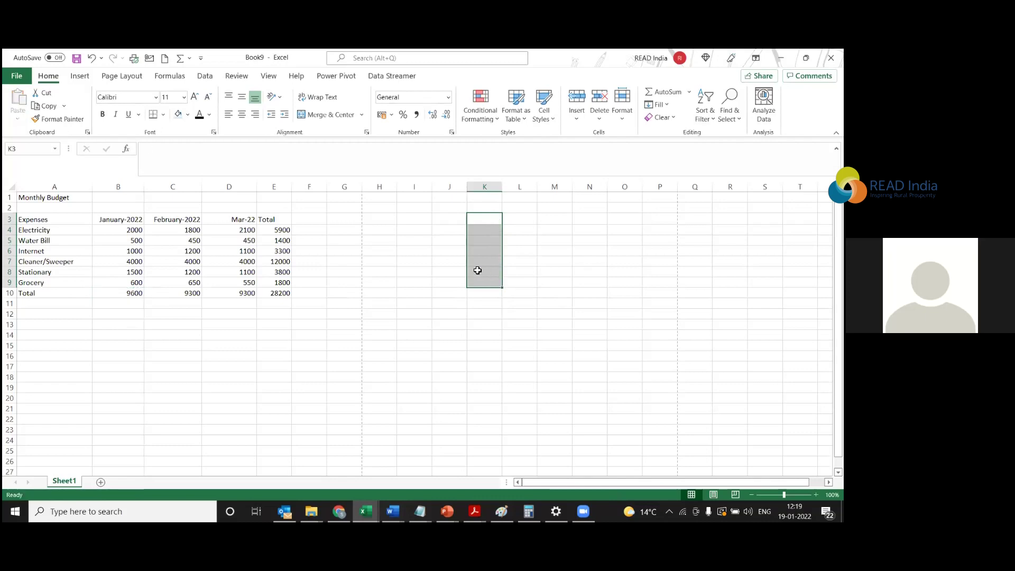
left_click(417, 287)
left_click(344, 274)
Widen column F and enter the heading Percent in F3 beside the Total heading.
left_click(318, 227)
left_click_drag(329, 189, 360, 189)
left_click(326, 216)
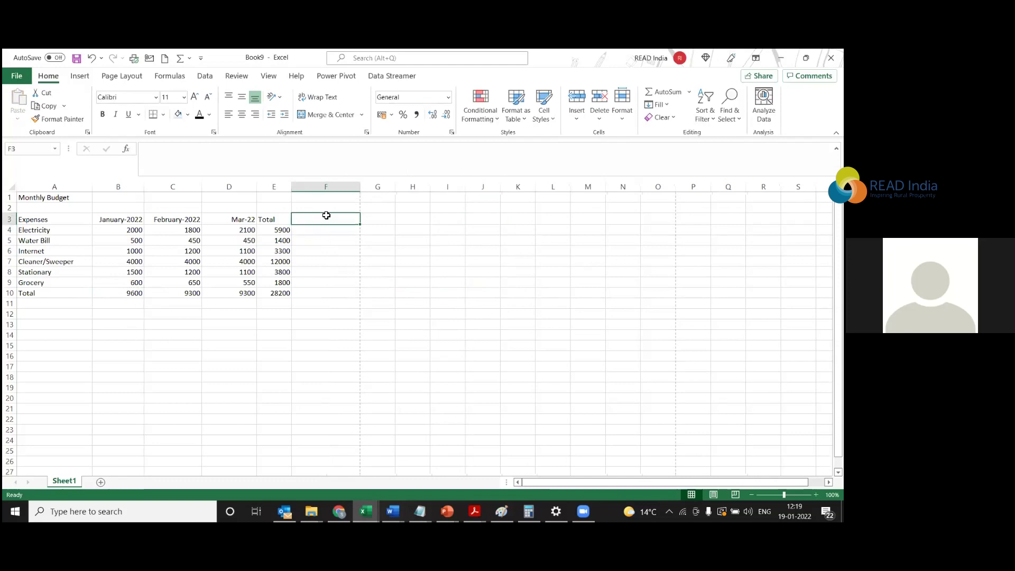
type("Percent")
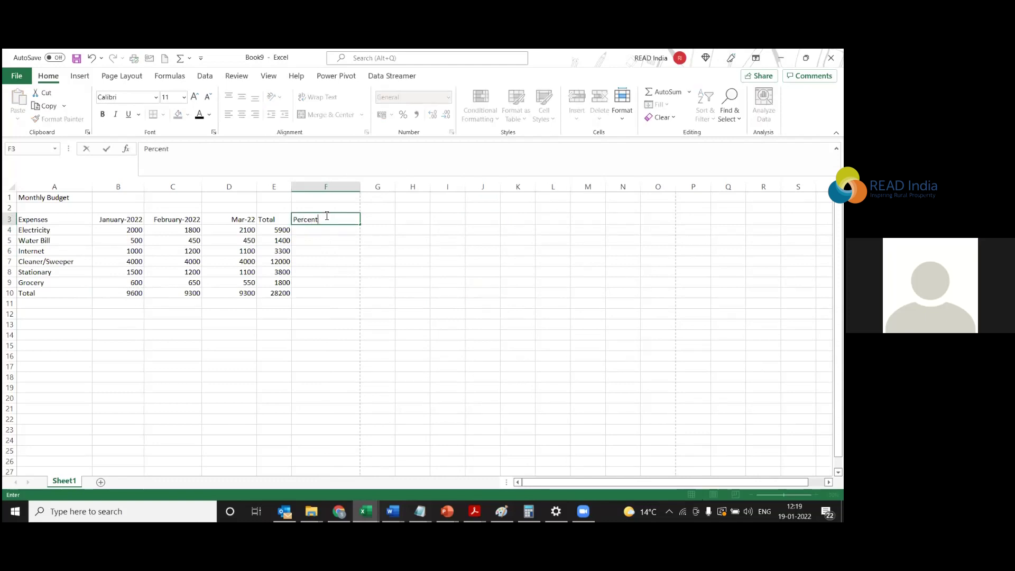
left_click(321, 239)
left_click(328, 230)
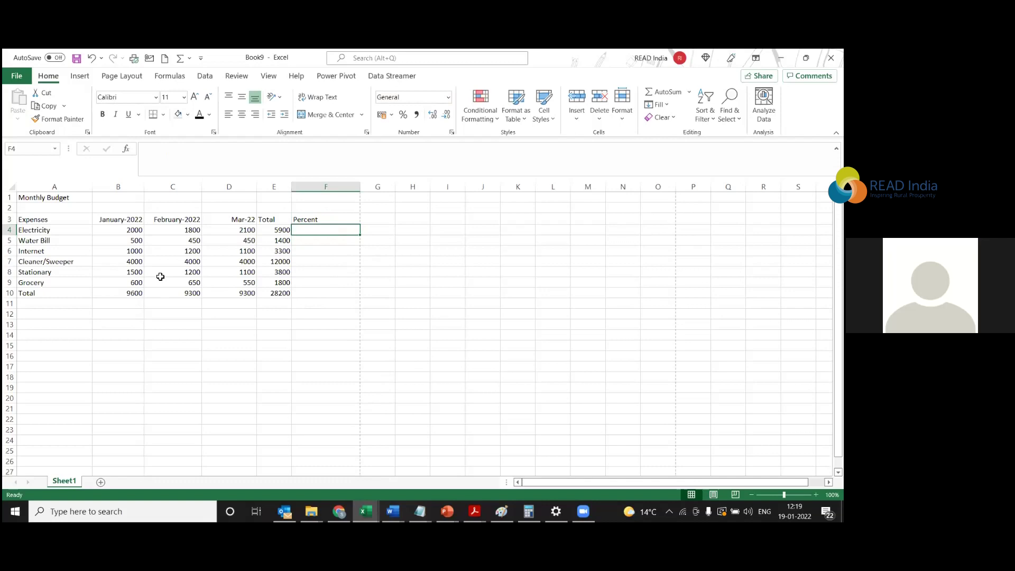
Examine the January and February total formulas in B10 and C10 and the expense table in A3:E10.
left_click(139, 284)
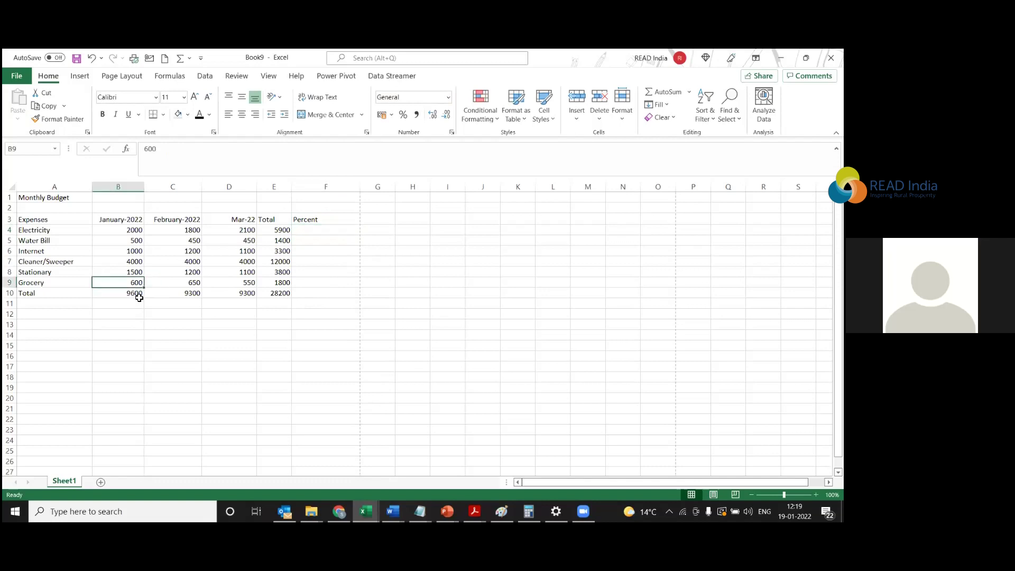
left_click(136, 294)
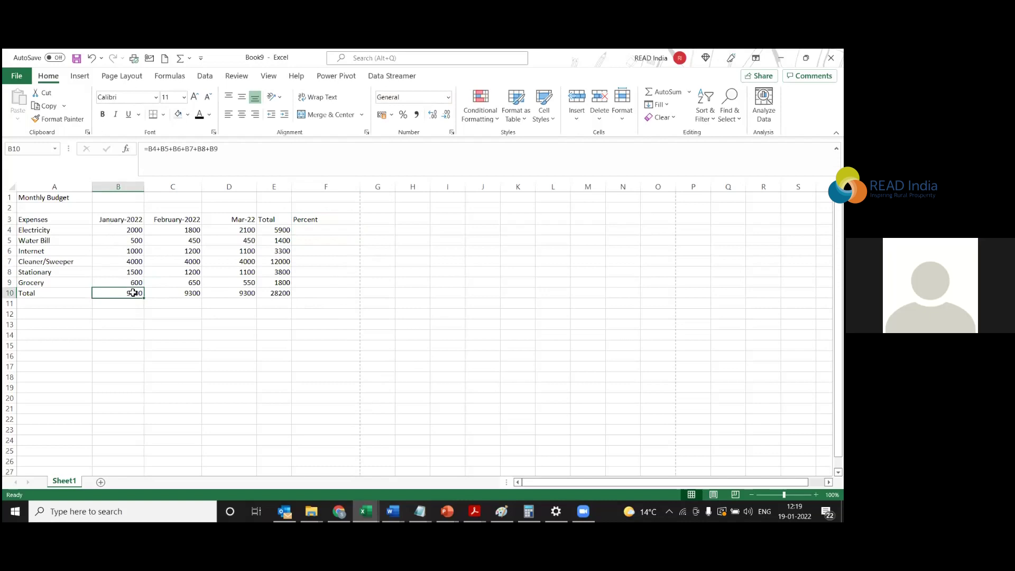
left_click(183, 299)
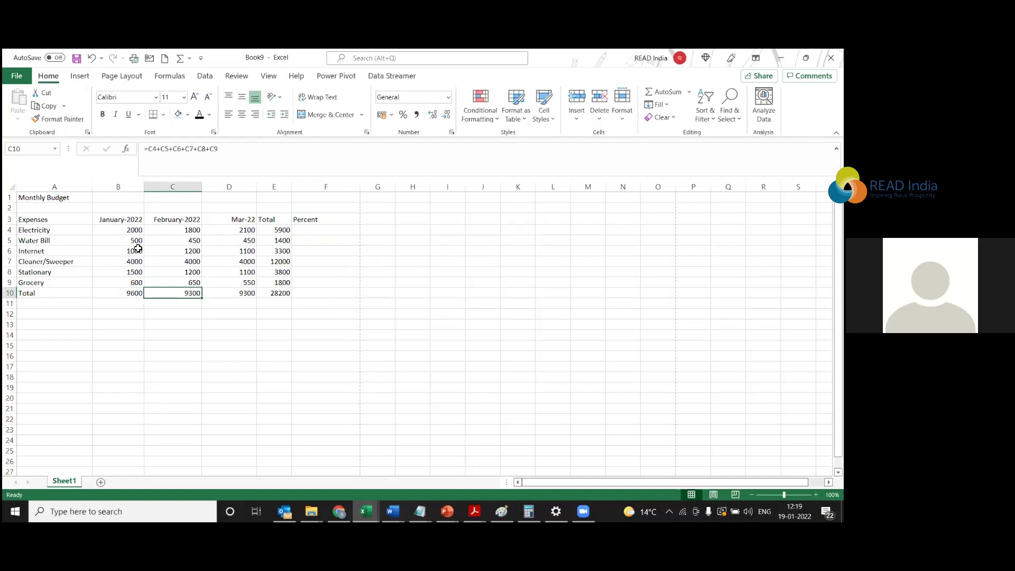
left_click_drag(49, 214, 288, 292)
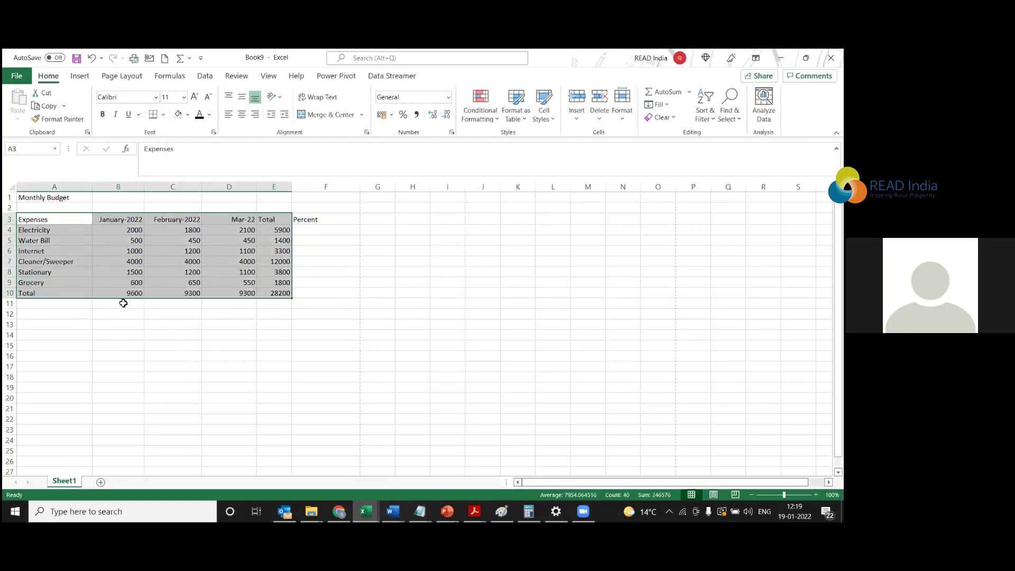
left_click(134, 234)
left_click(132, 262)
key("Down")
key("Down")
key("Down")
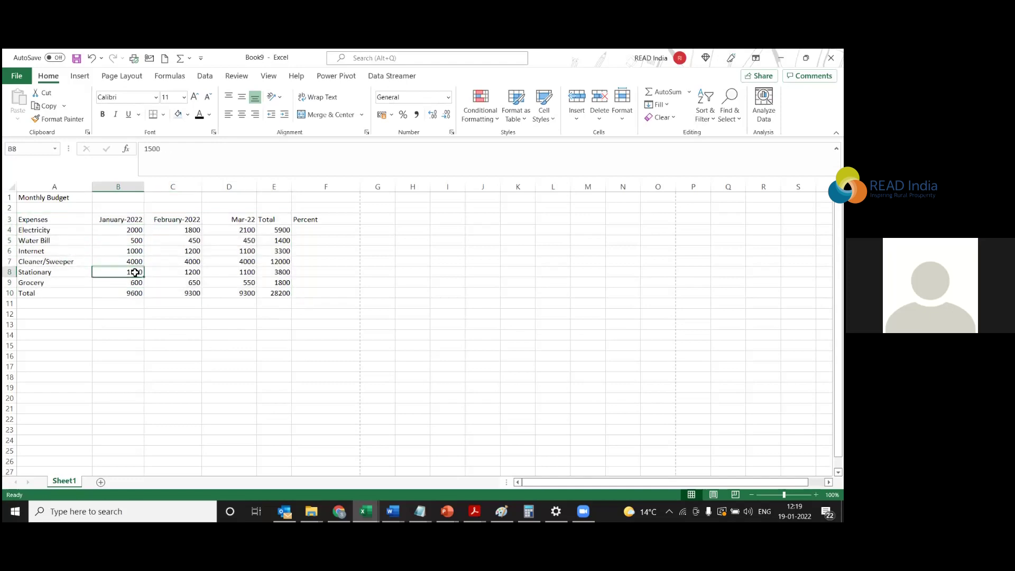
left_click(181, 234)
left_click(183, 284)
left_click(186, 294)
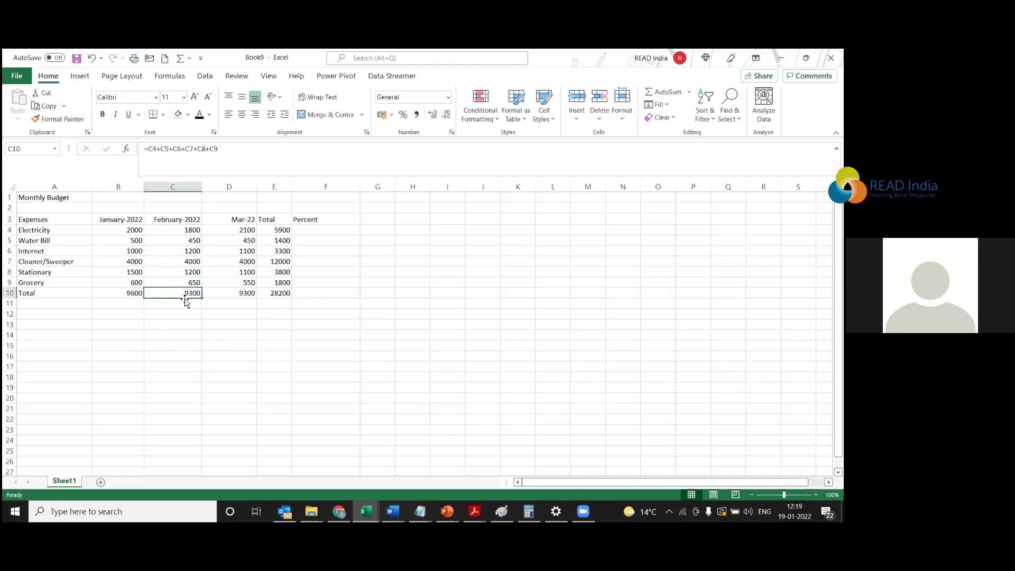
Go through the February expense amounts in C4:C9 that make up the monthly total.
left_click(187, 231)
key("Down")
key("Down")
key("Down")
key("Down")
left_click(190, 262)
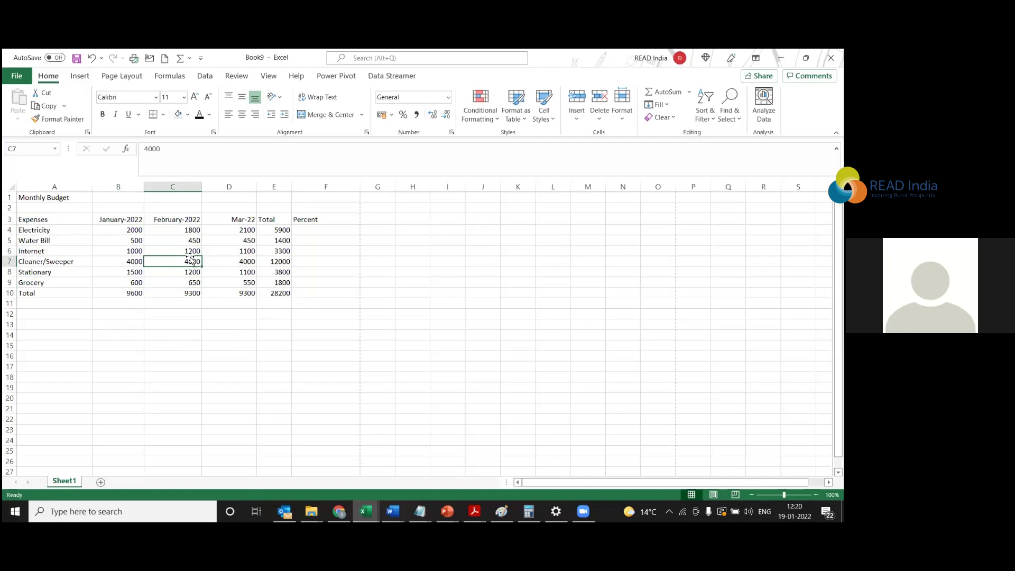
left_click(190, 272)
left_click(189, 282)
left_click(187, 269)
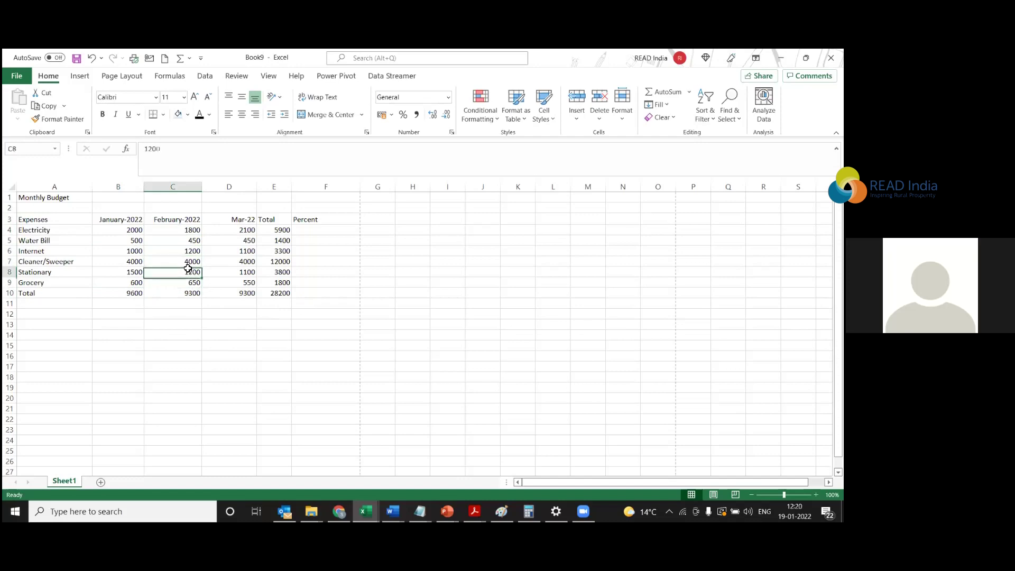
Compare the January total formula in B10 with the individual expense cells in B4:B9.
left_click(137, 293)
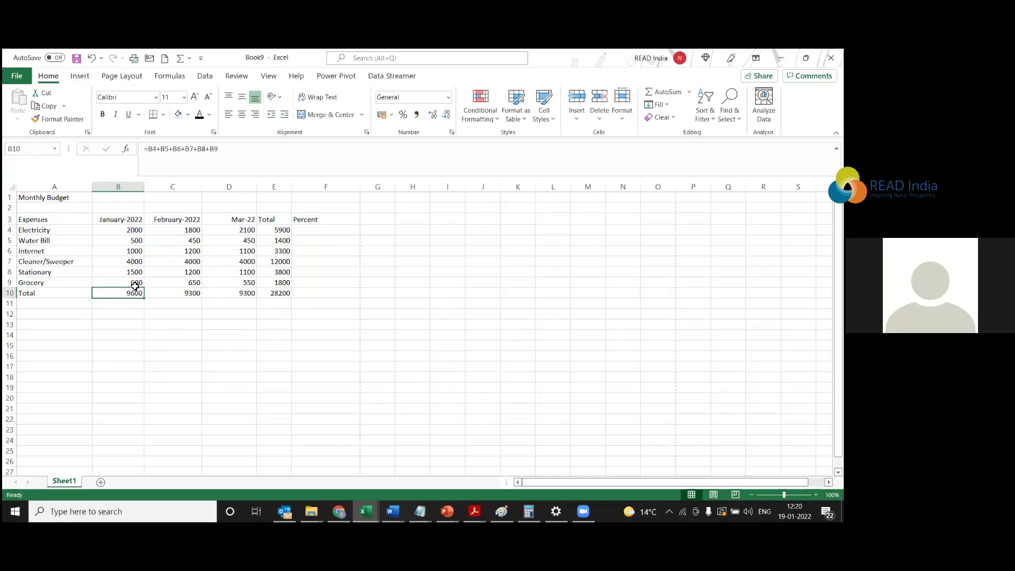
left_click(132, 283)
left_click(129, 270)
left_click(131, 261)
left_click(131, 250)
left_click(131, 240)
left_click(132, 230)
left_click(134, 250)
left_click(132, 241)
left_click(133, 230)
left_click(137, 261)
left_click(138, 294)
left_click(179, 295)
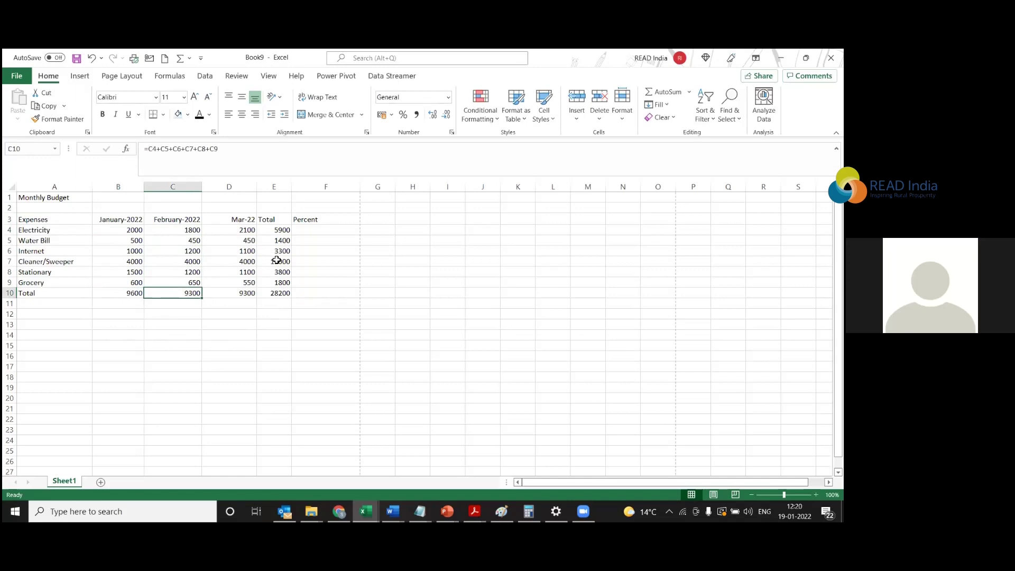
left_click(128, 261)
left_click(129, 240)
left_click(129, 231)
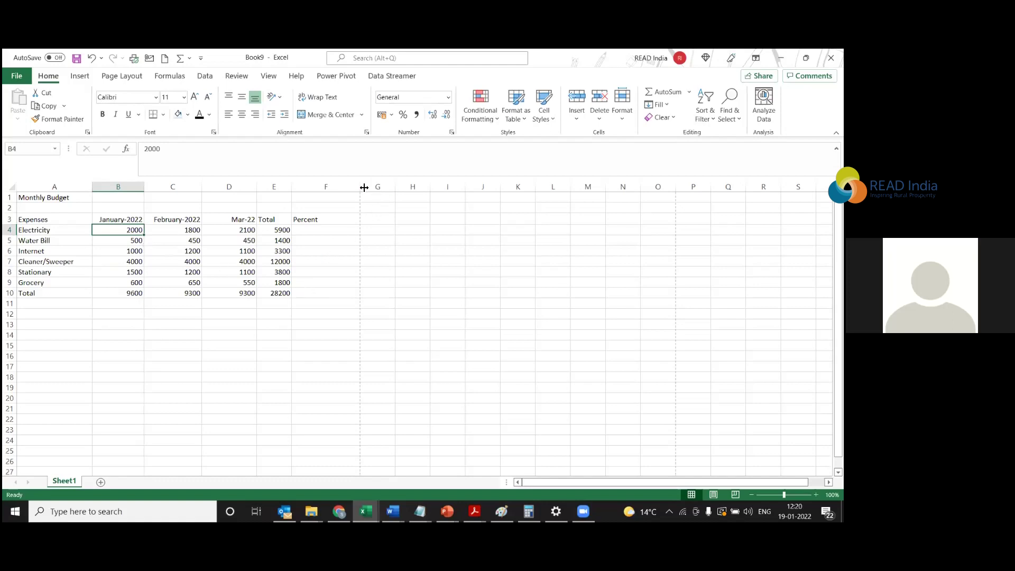
left_click(328, 249)
key("Up")
key("Up")
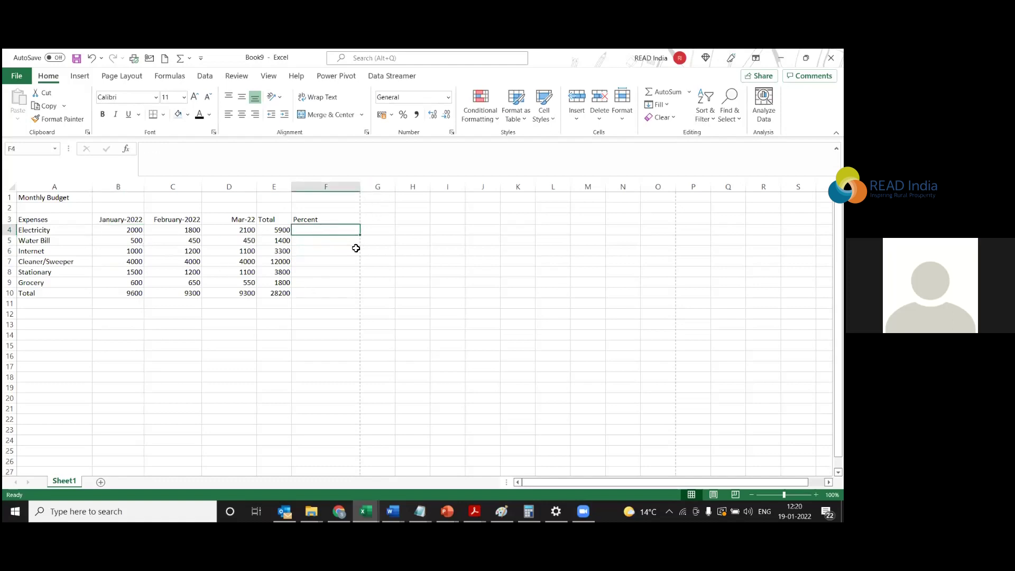
left_click(120, 239)
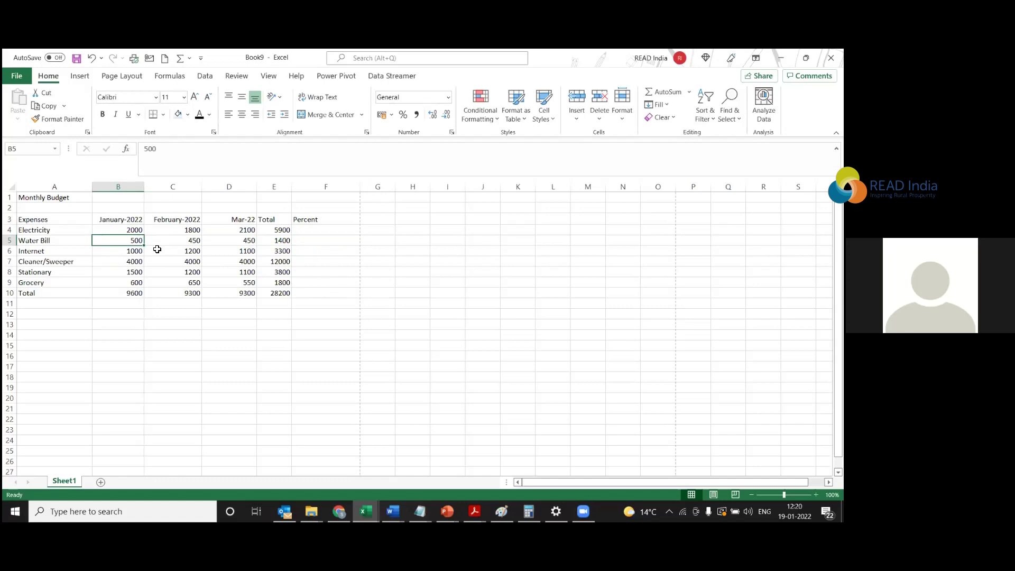
Delete the total formulas from the Total row in B10:E10.
left_click(127, 291)
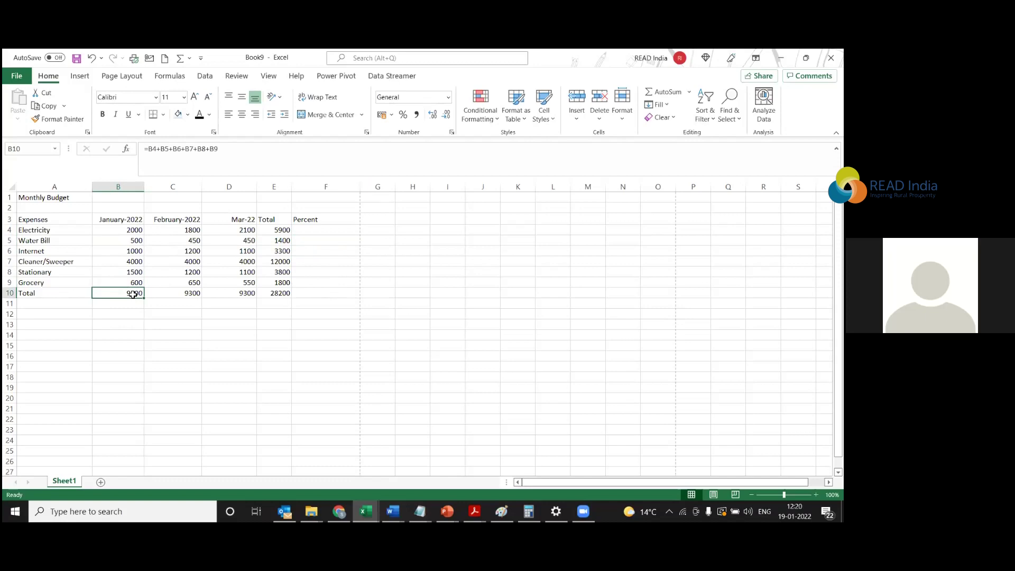
key("Delete")
left_click_drag(182, 294, 274, 296)
key("Delete")
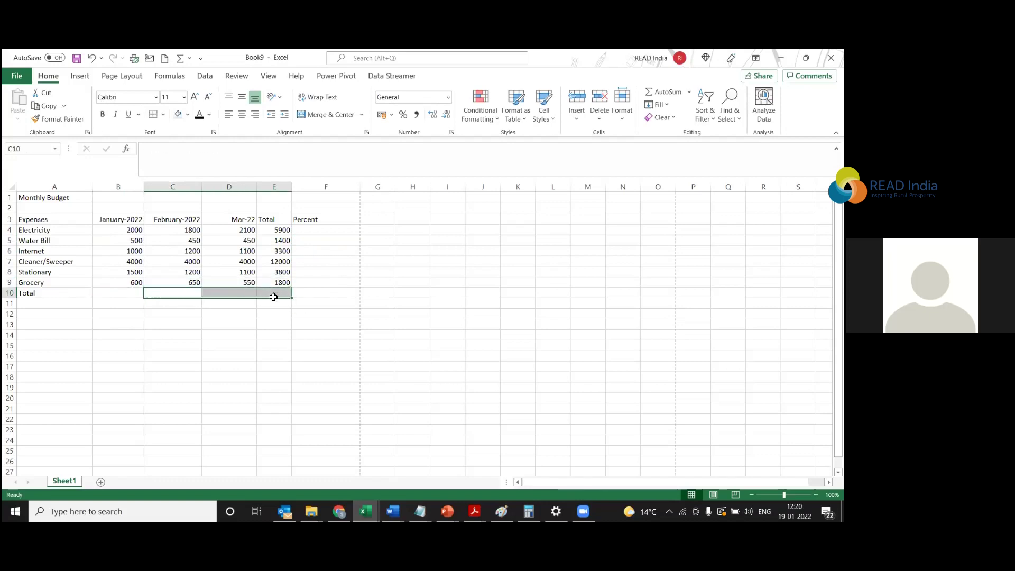
Go through the January amounts in column B, from Electricity down to Grocery, above the empty total cell.
left_click(116, 294)
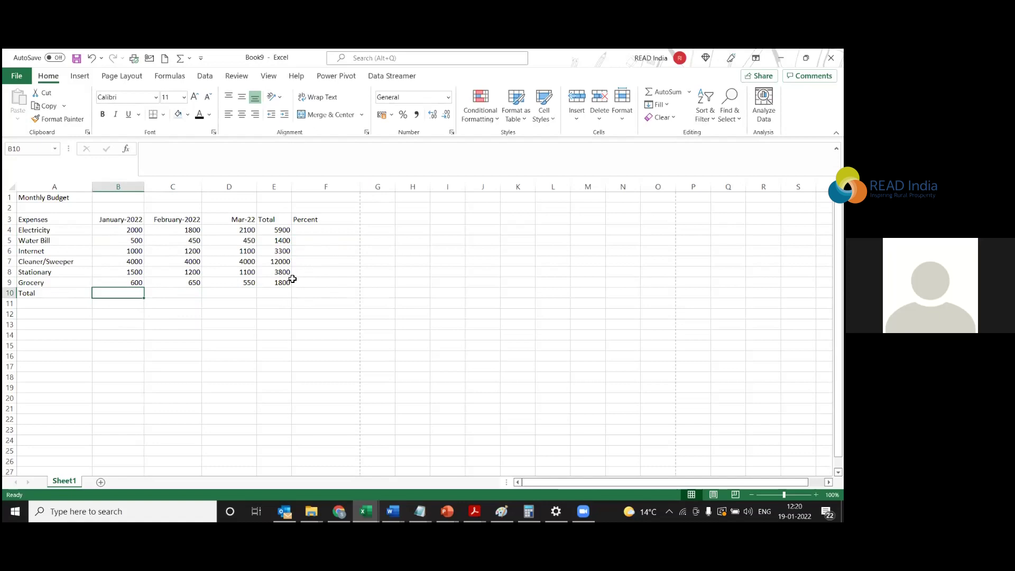
left_click(135, 229)
left_click(132, 241)
left_click(135, 261)
left_click(135, 272)
left_click(135, 282)
left_click(134, 303)
Try to build the January total in B10 from literal amounts, =2000+500+1000, and erase everything after the equals sign.
left_click(131, 294)
type("=")
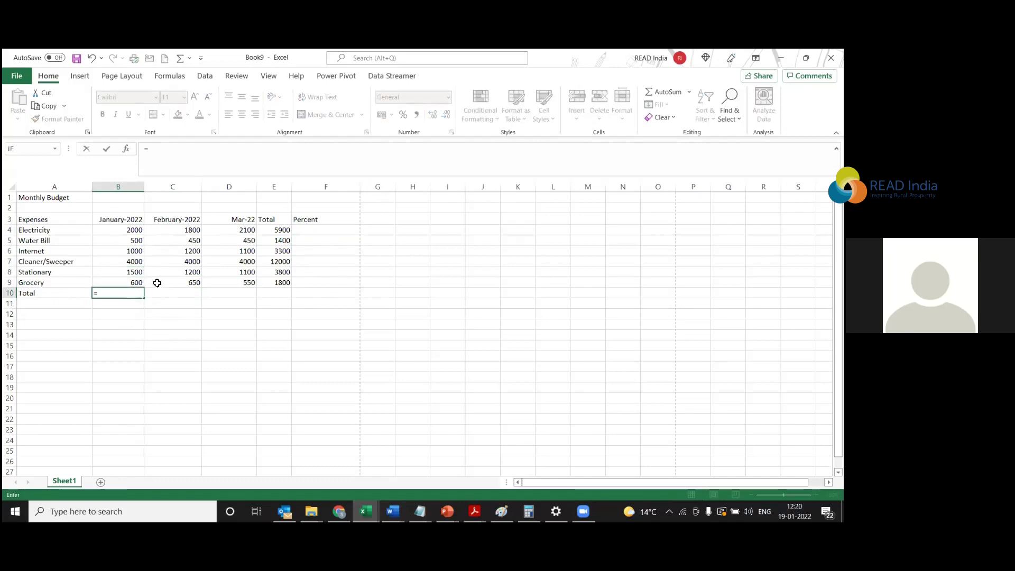
left_click(126, 234)
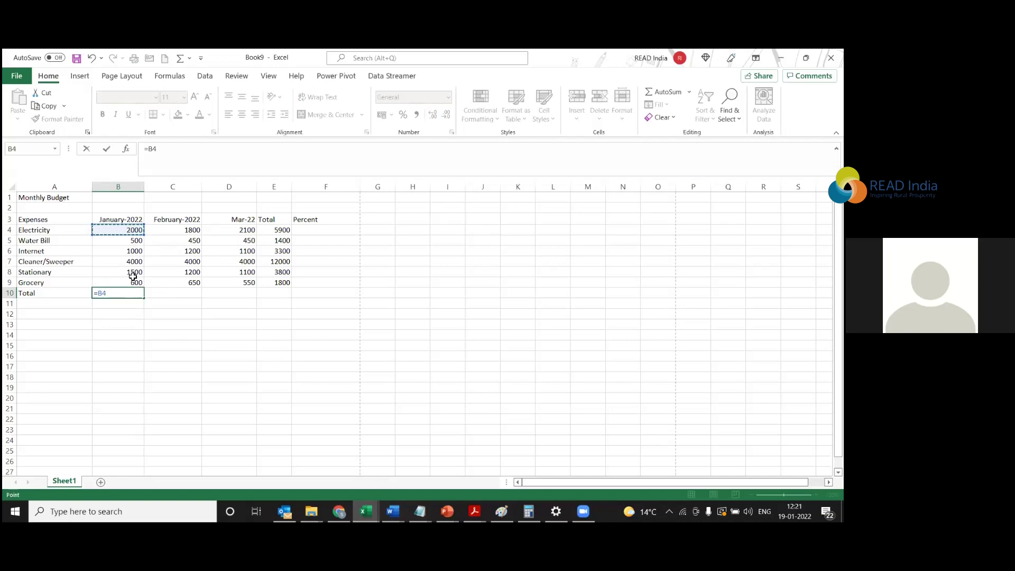
key("BackSpace")
key("BackSpace")
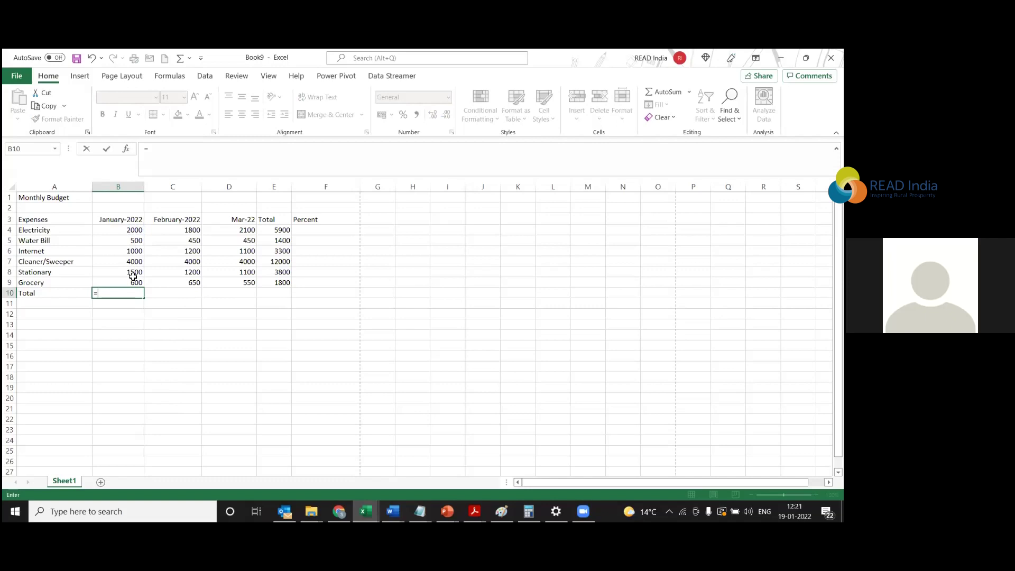
type("2000+500+1000")
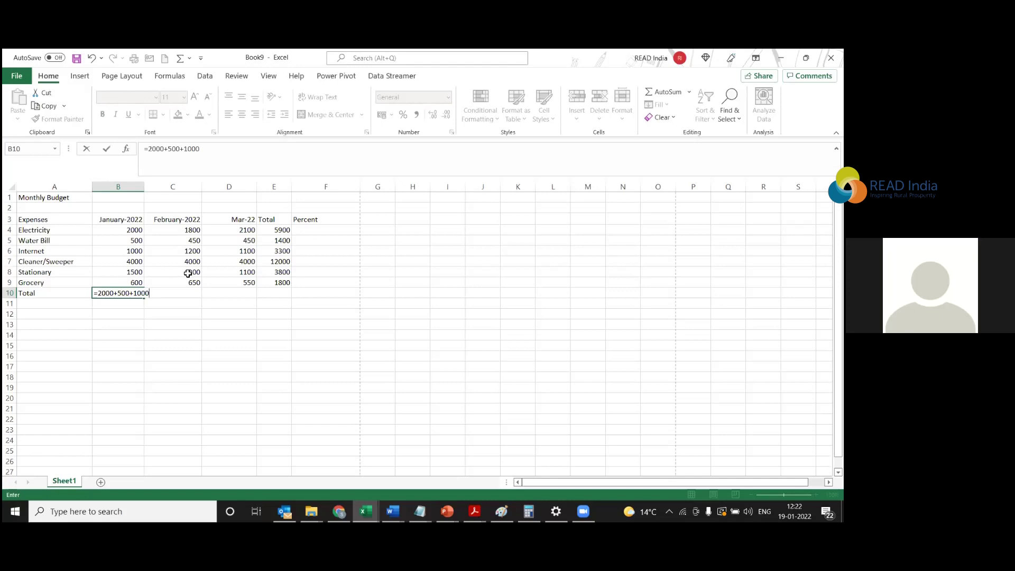
key("BackSpace")
key("BackSpace")
key("BackSpace")
key("BackSpace")
key("BackSpace")
key("BackSpace")
key("BackSpace")
key("BackSpace")
key("BackSpace")
key("BackSpace")
key("BackSpace")
key("BackSpace")
key("BackSpace")
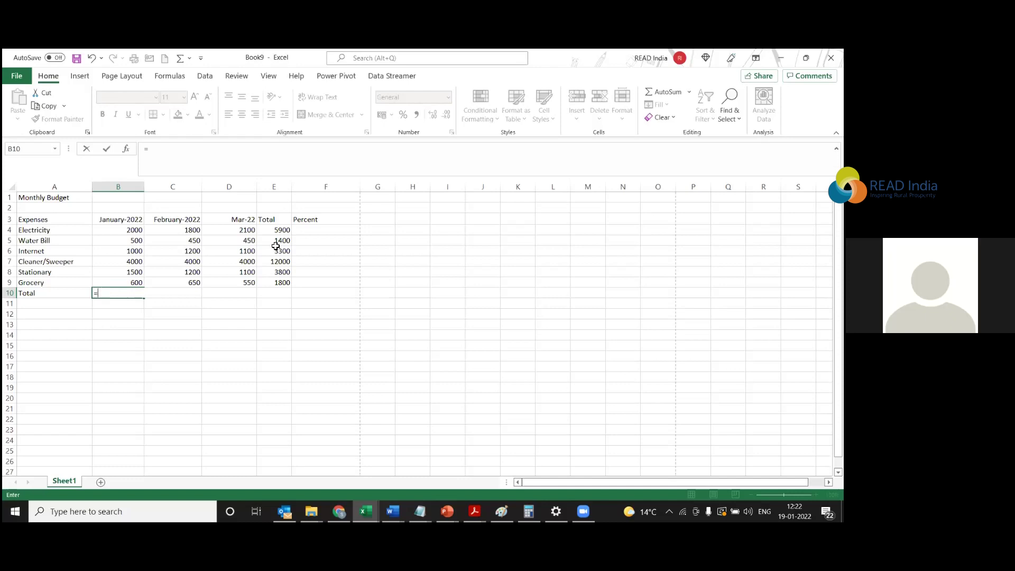
Try to enter =B4 as the January total formula in B10.
type("2")
key("BackSpace")
type("B")
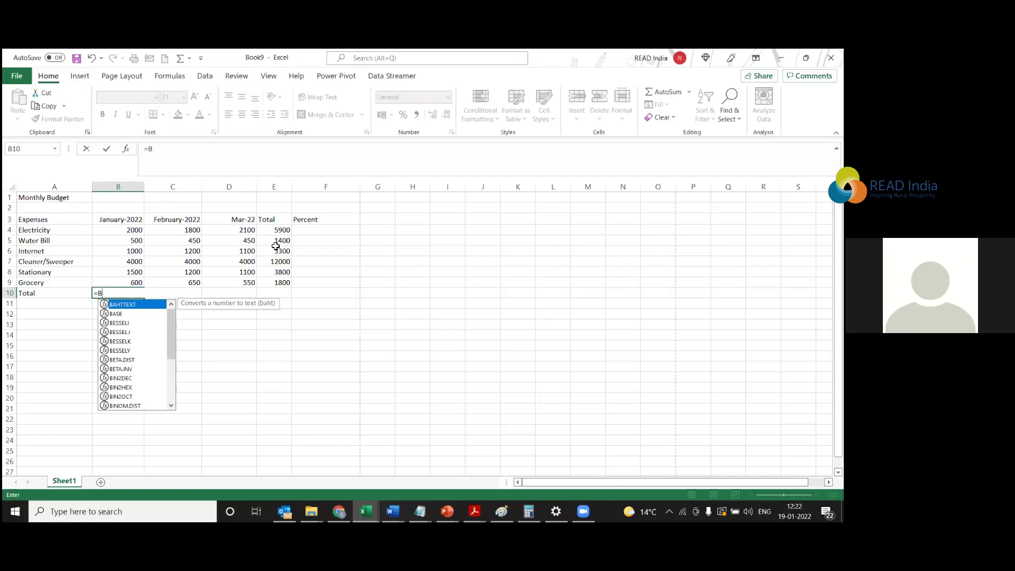
type("4")
key("ctrl+z")
key("Tab")
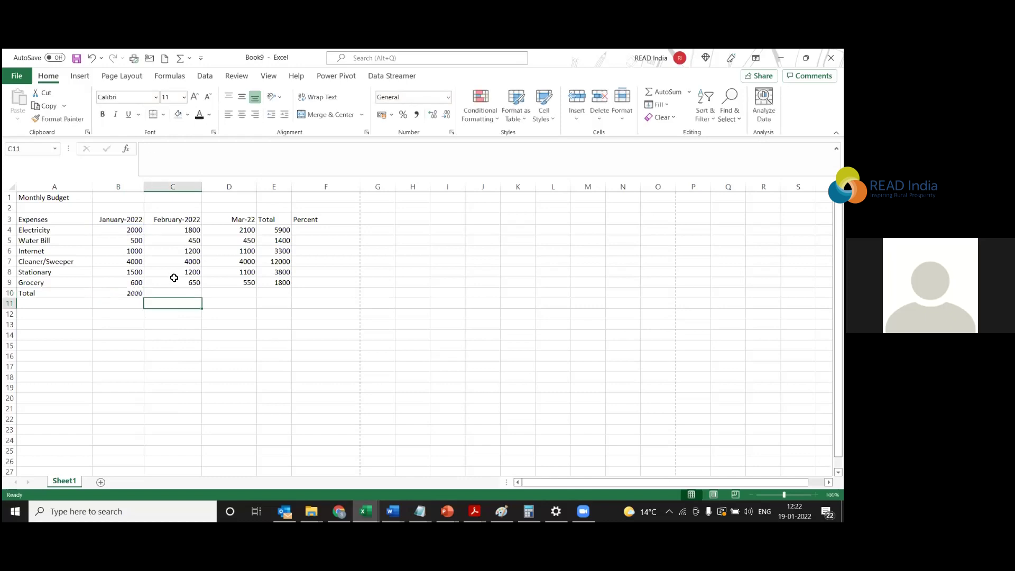
Undo the B10 entry and the deletion of the total formulas in the Total row B10:E10.
key("ctrl+z")
key("ctrl+y")
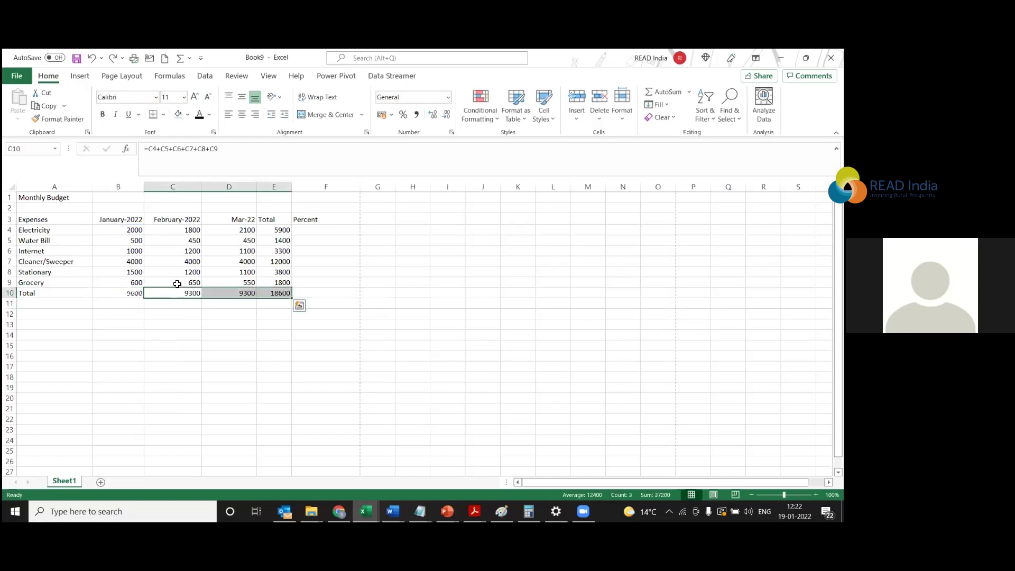
left_click(201, 298)
left_click(120, 294)
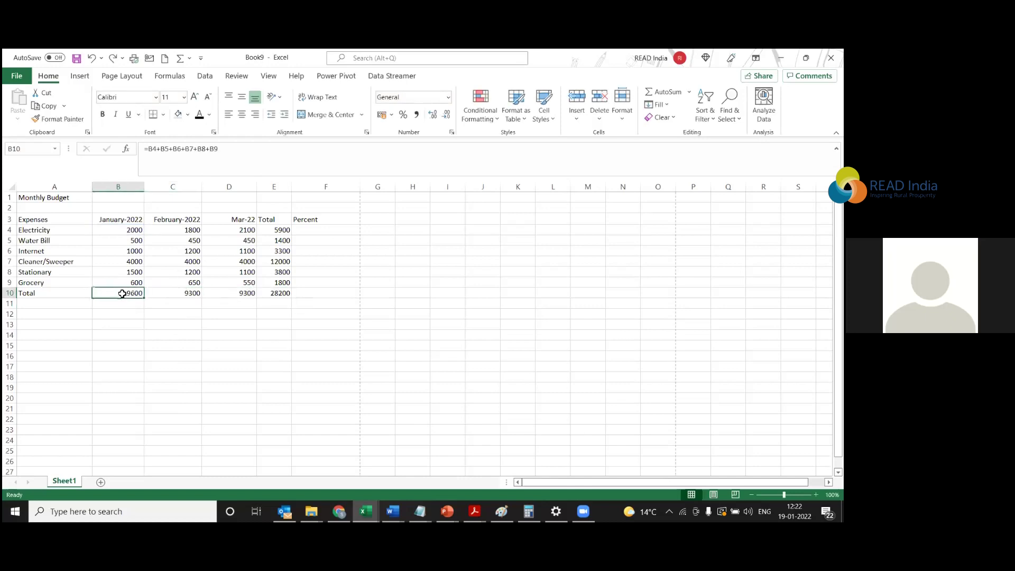
Step through the January amounts in B4:B9 and compare them with the references in the B10 total formula.
left_click(191, 294)
left_click(127, 231)
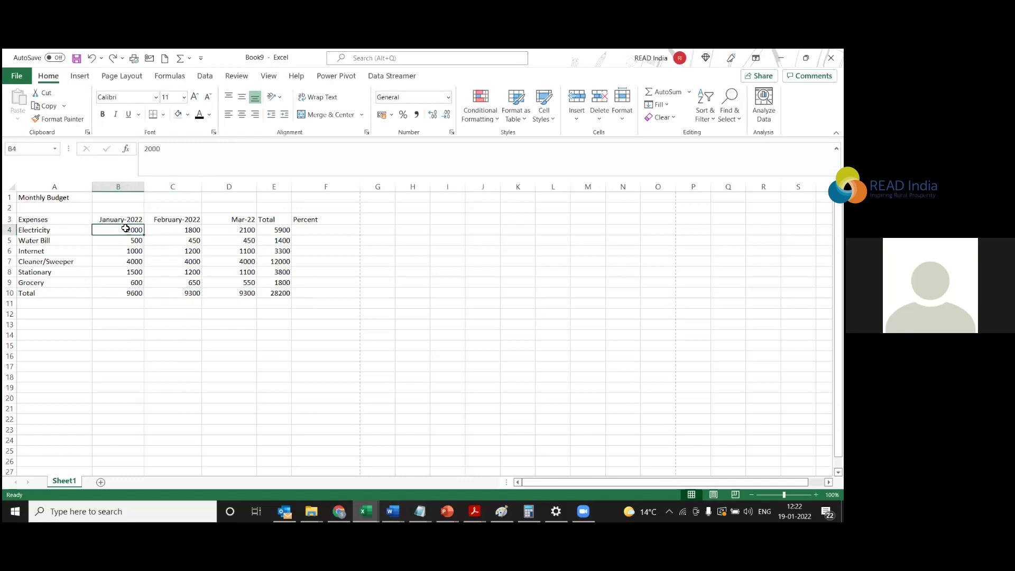
left_click(129, 297)
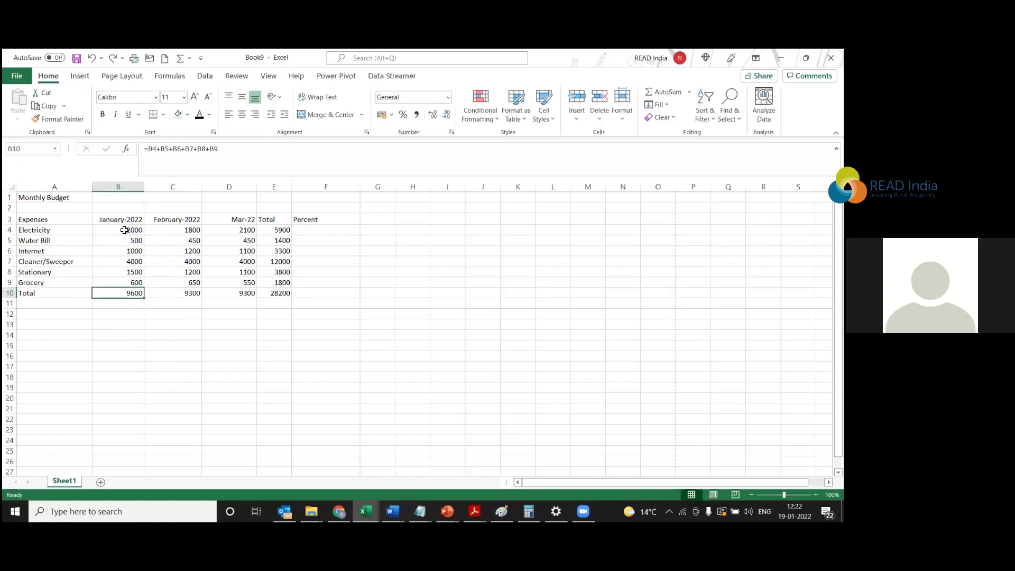
left_click(125, 229)
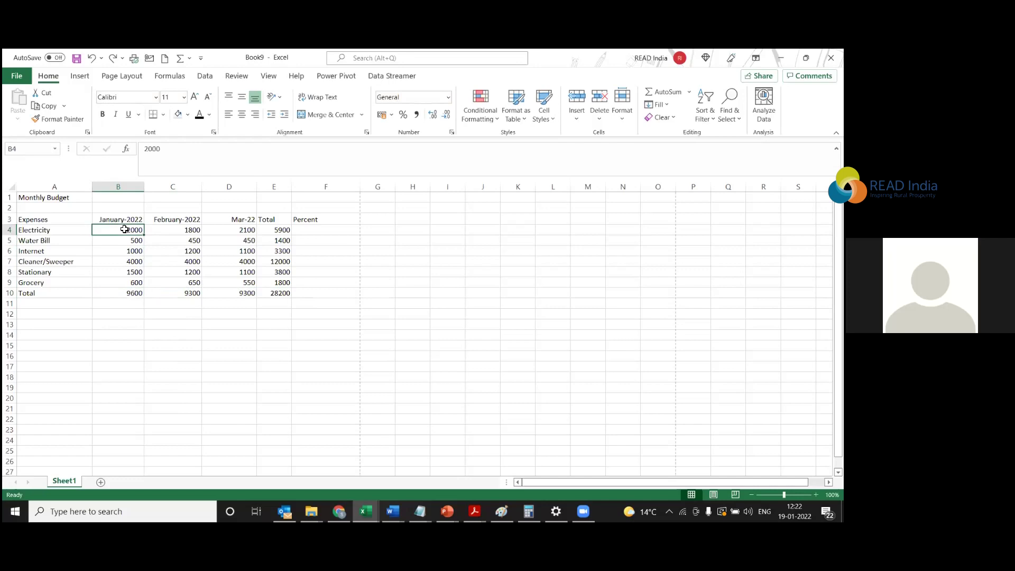
left_click(132, 241)
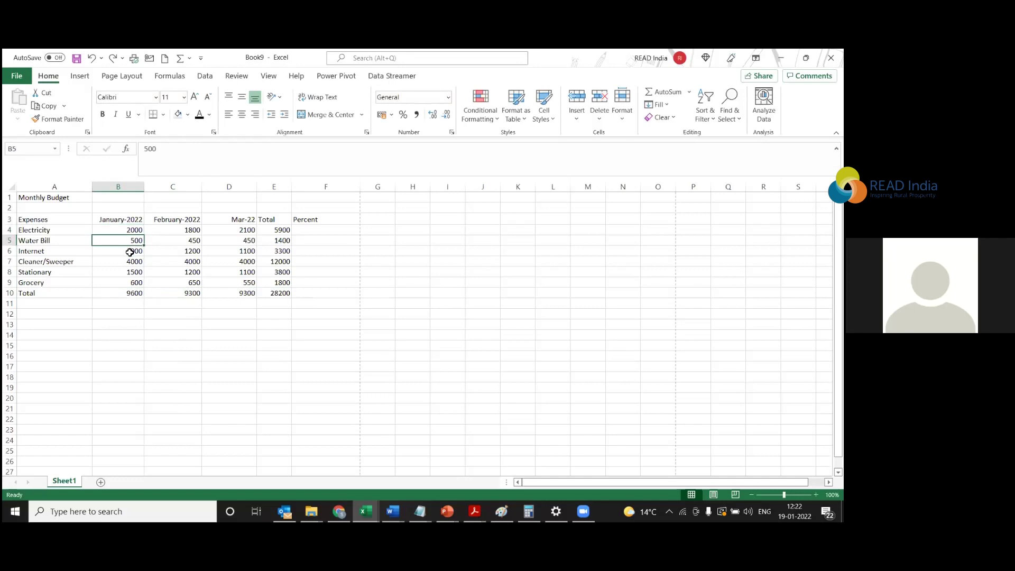
left_click(134, 253)
left_click(133, 263)
left_click(132, 271)
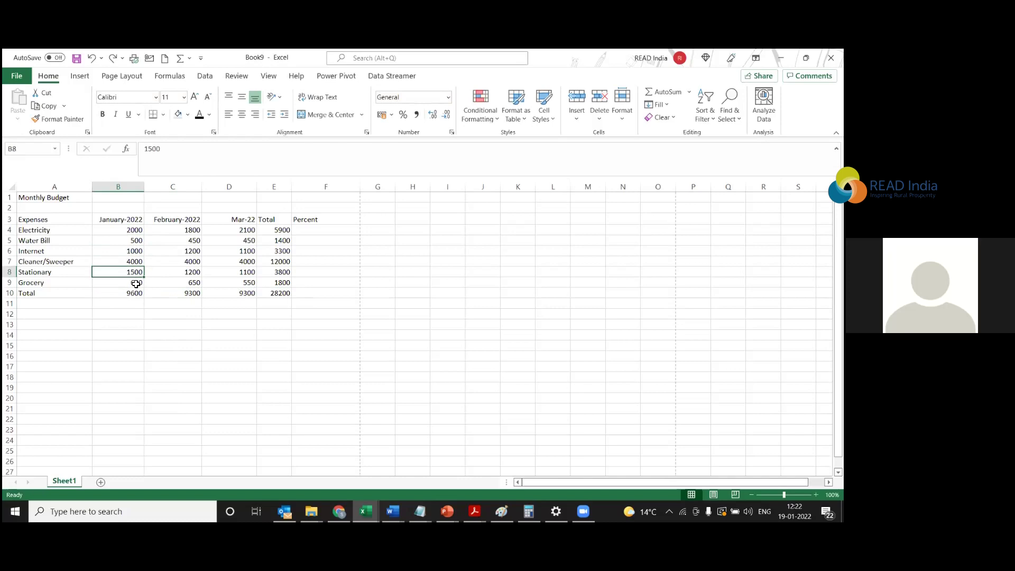
left_click(140, 283)
left_click(136, 294)
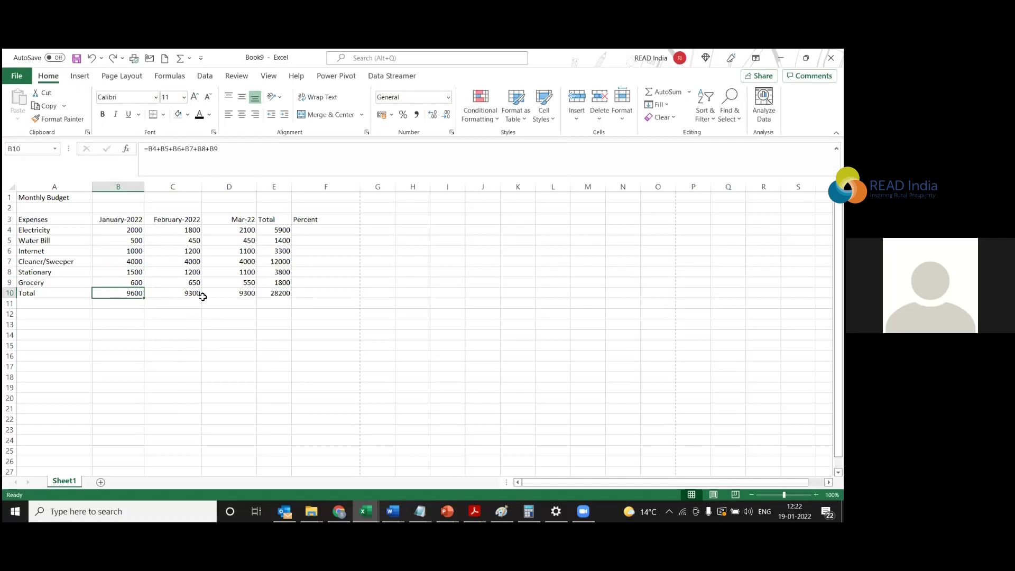
Follow expense rows 4 to 9 for February and check the matching cell references in the C10 total formula.
left_click(191, 230)
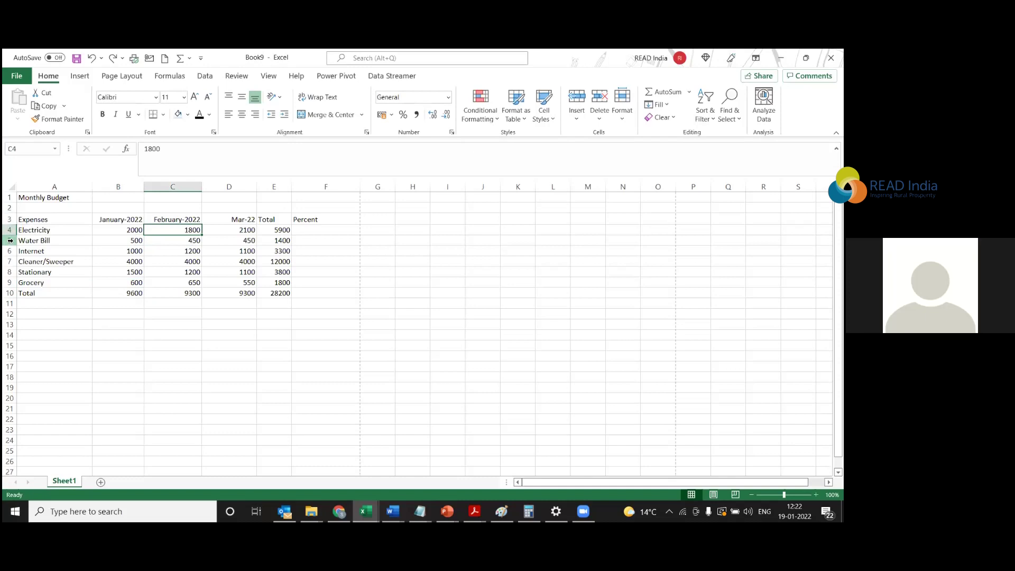
left_click(9, 241)
left_click(9, 251)
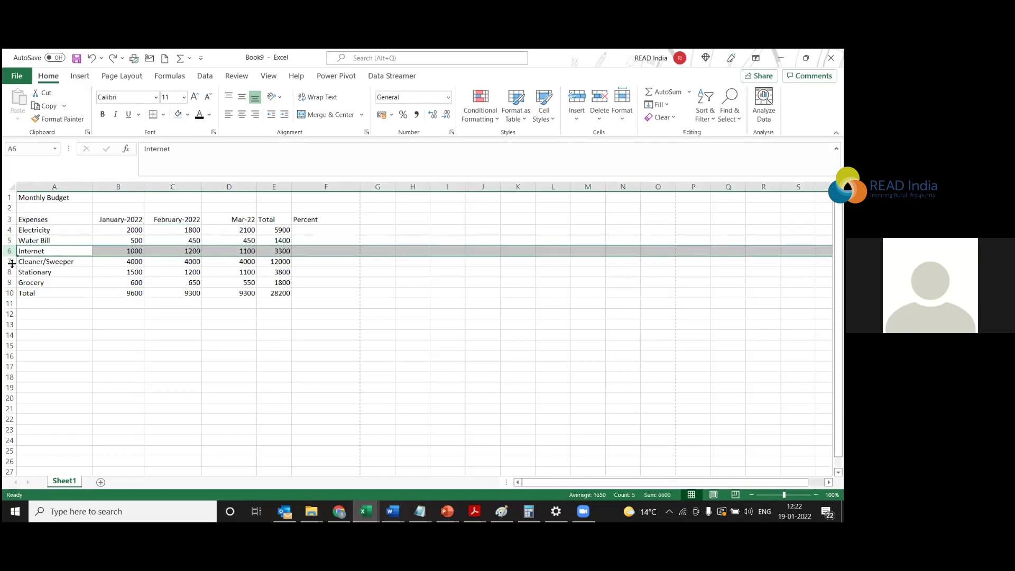
left_click(9, 262)
left_click(10, 272)
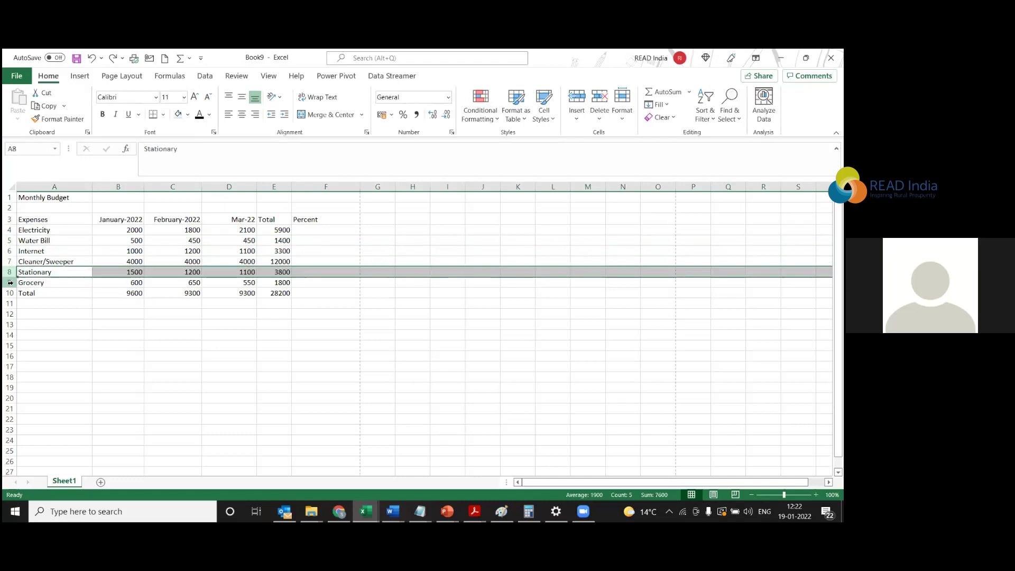
left_click(14, 282)
left_click(193, 302)
left_click(197, 290)
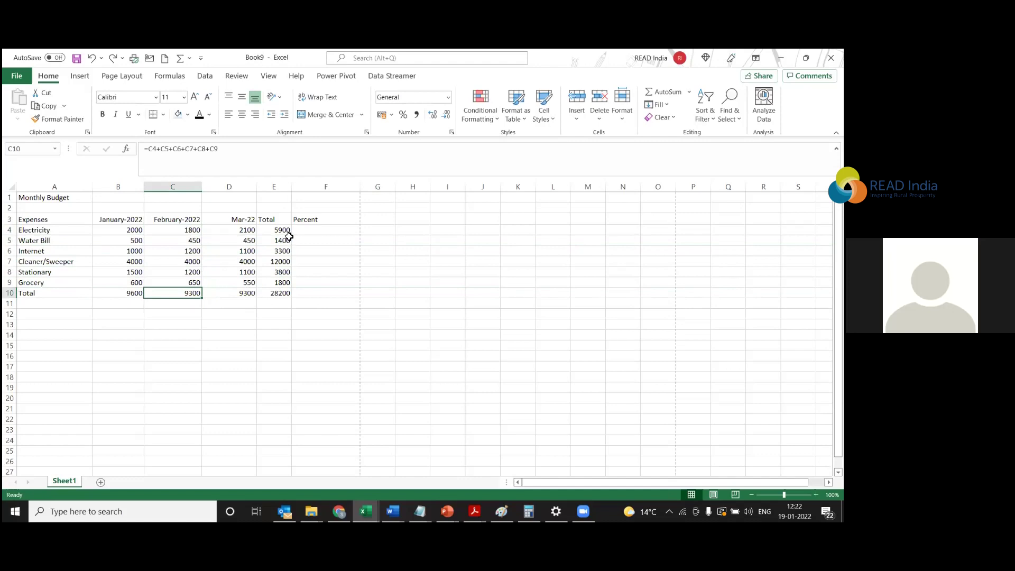
left_click(315, 231)
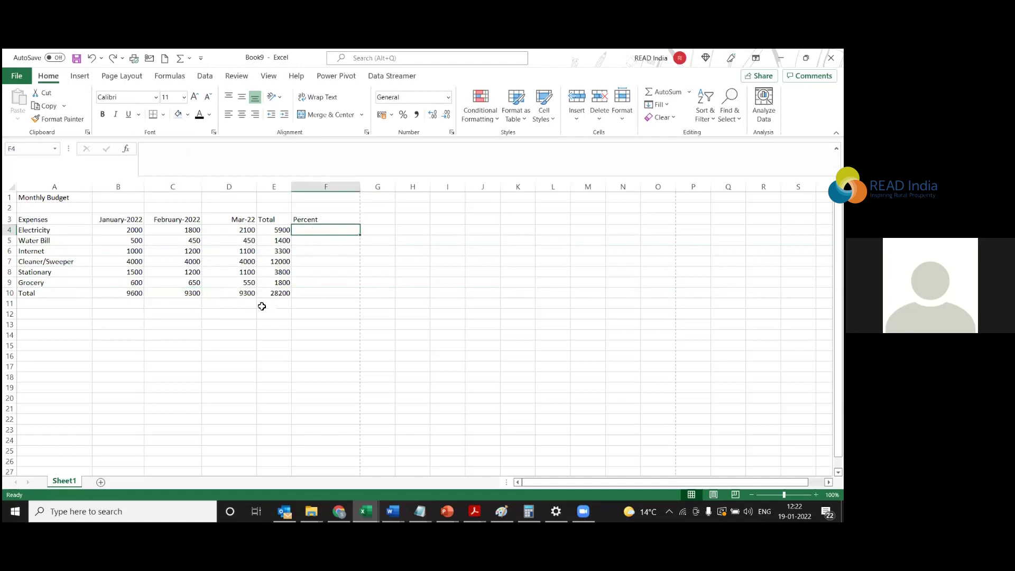
left_click(131, 305)
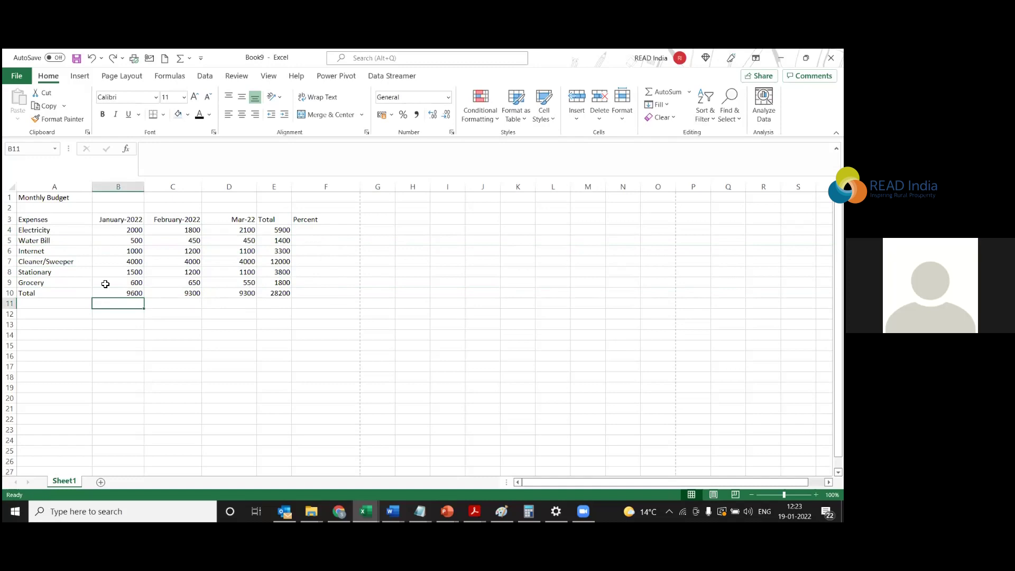
key("Left")
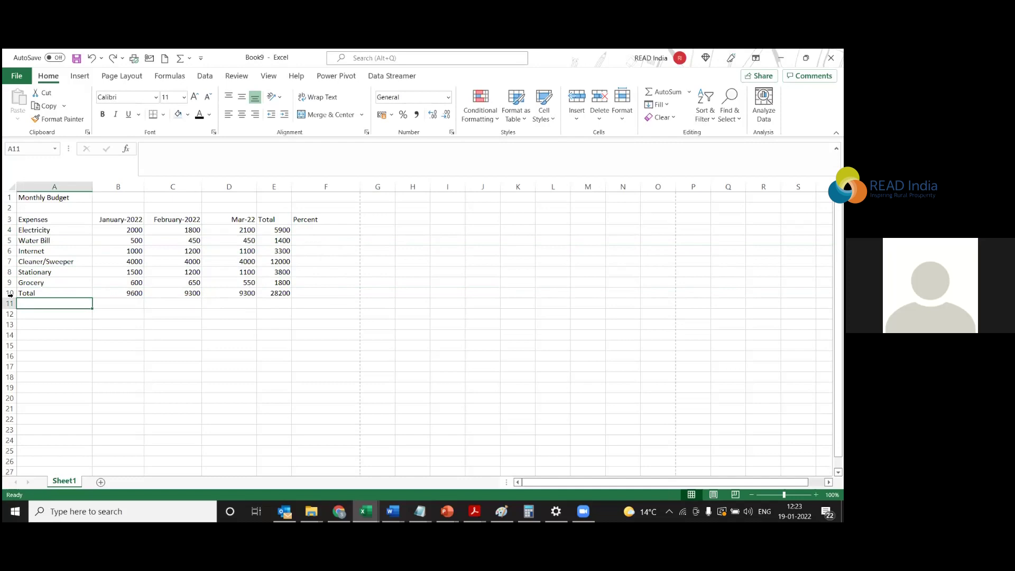
Replace the January total formula in B10 with an AutoSum over B4:B9, and undo the replacement.
left_click(129, 295)
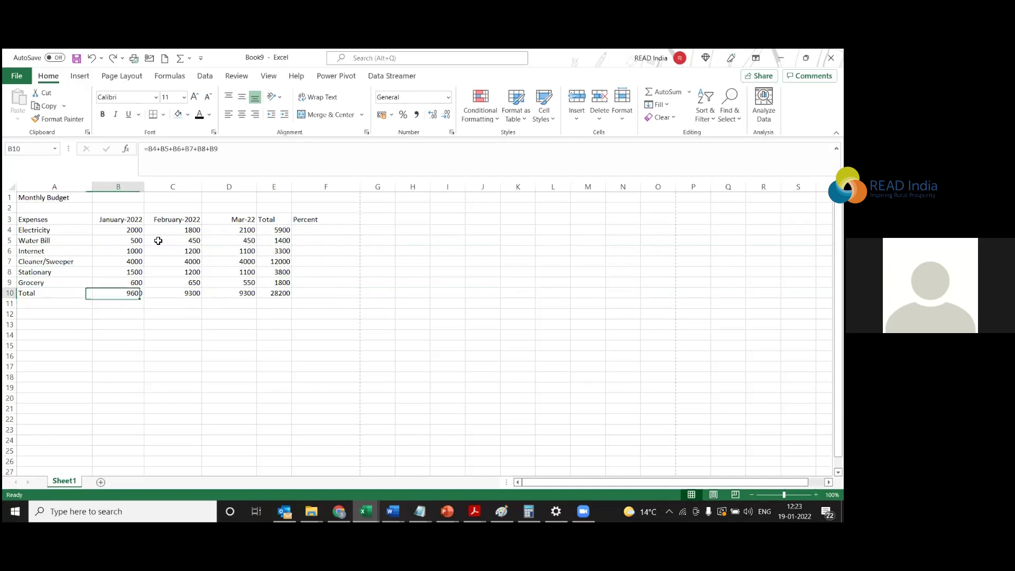
type("=")
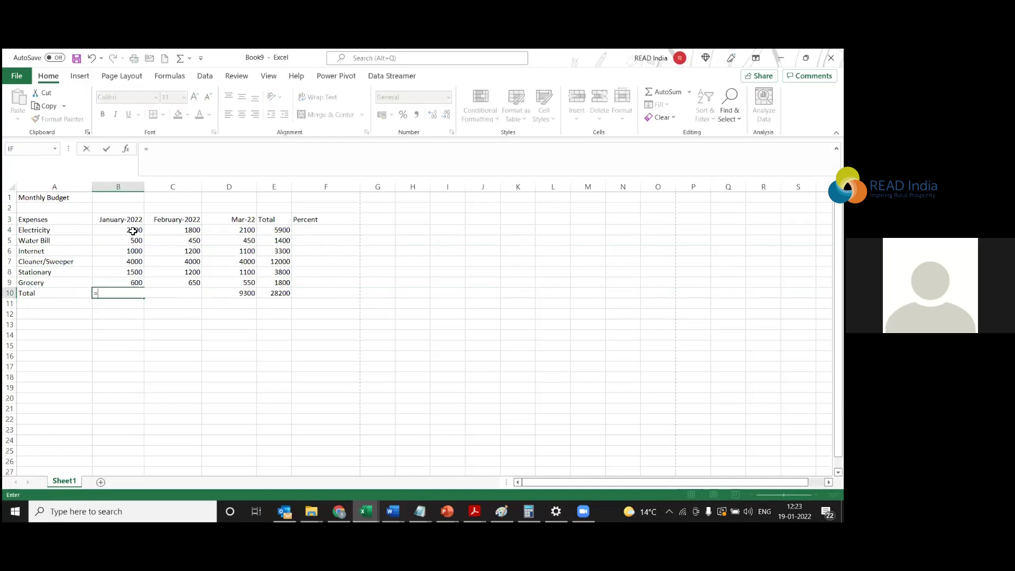
key("BackSpace")
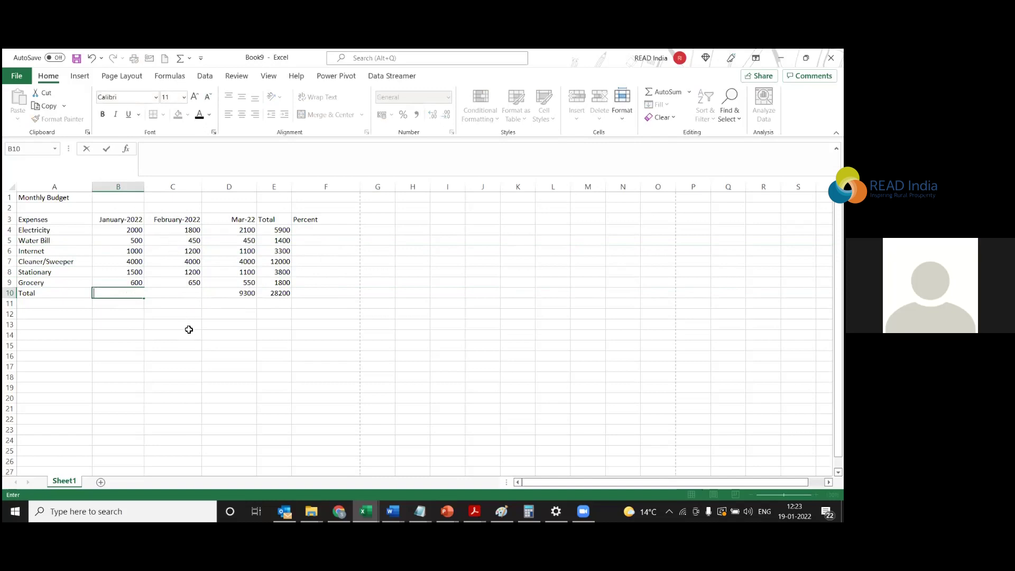
left_click(133, 327)
left_click(127, 293)
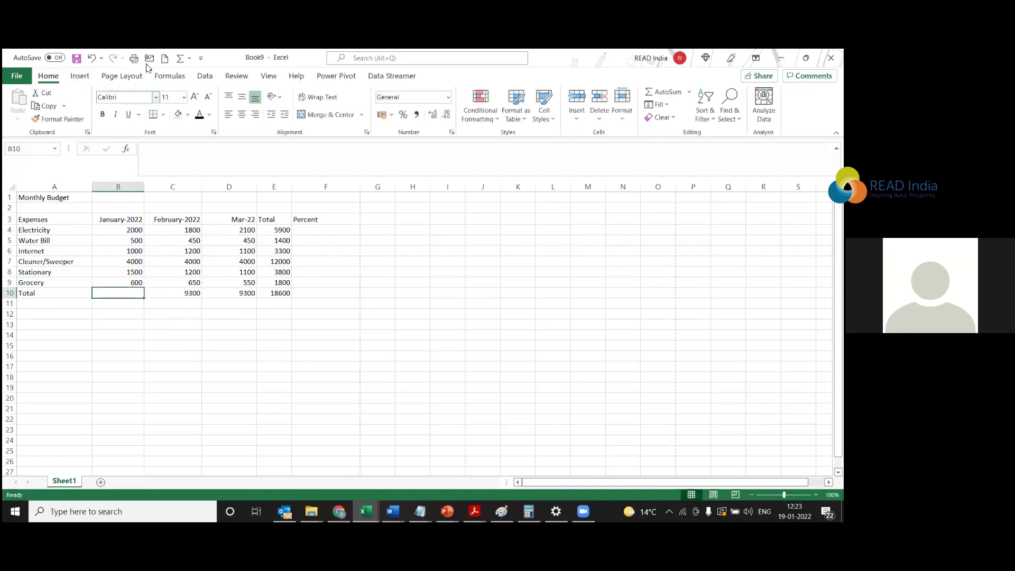
left_click(180, 59)
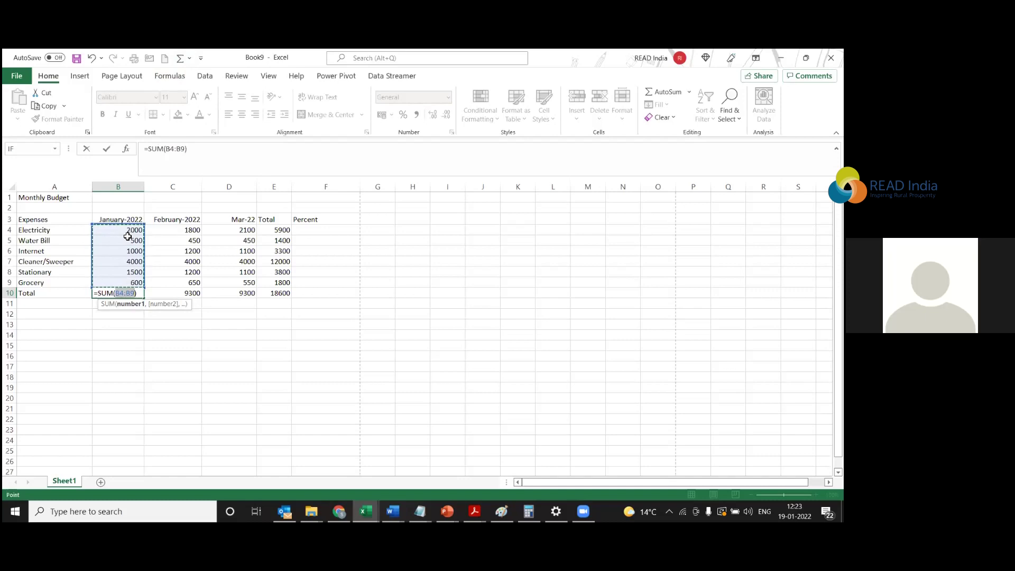
left_click(141, 295)
key("Return")
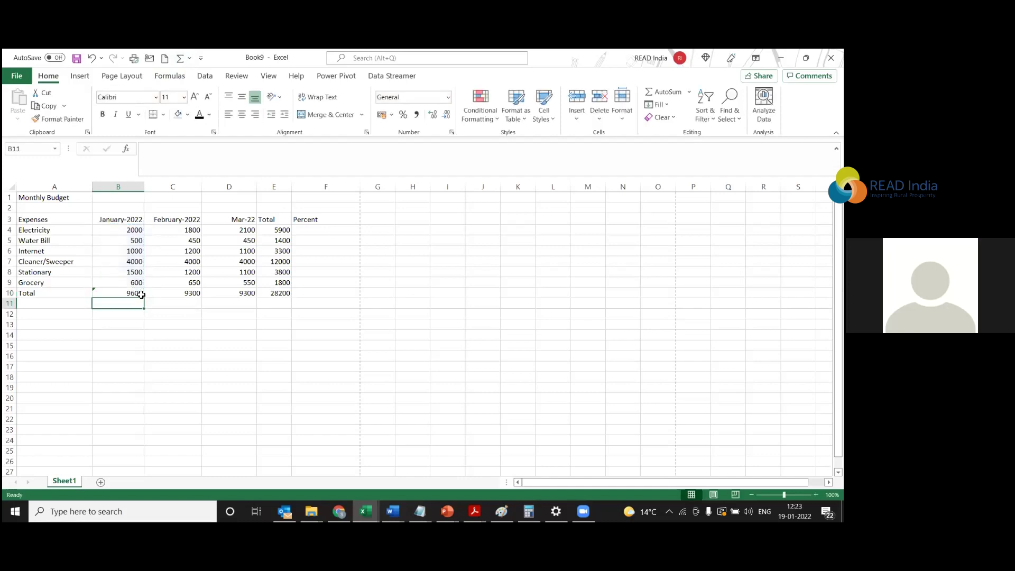
left_click(144, 290)
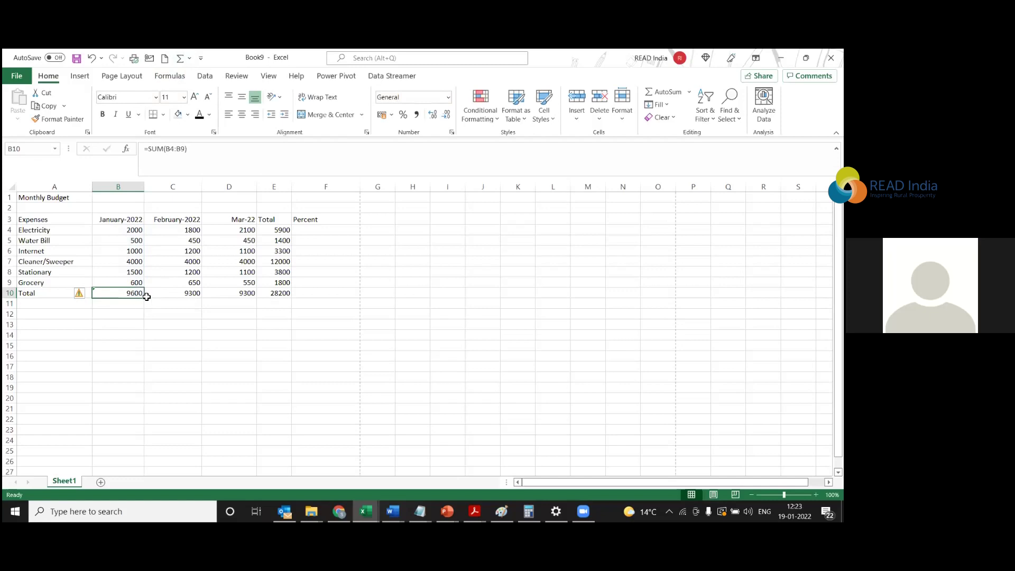
key("ctrl+z")
key("ctrl+z")
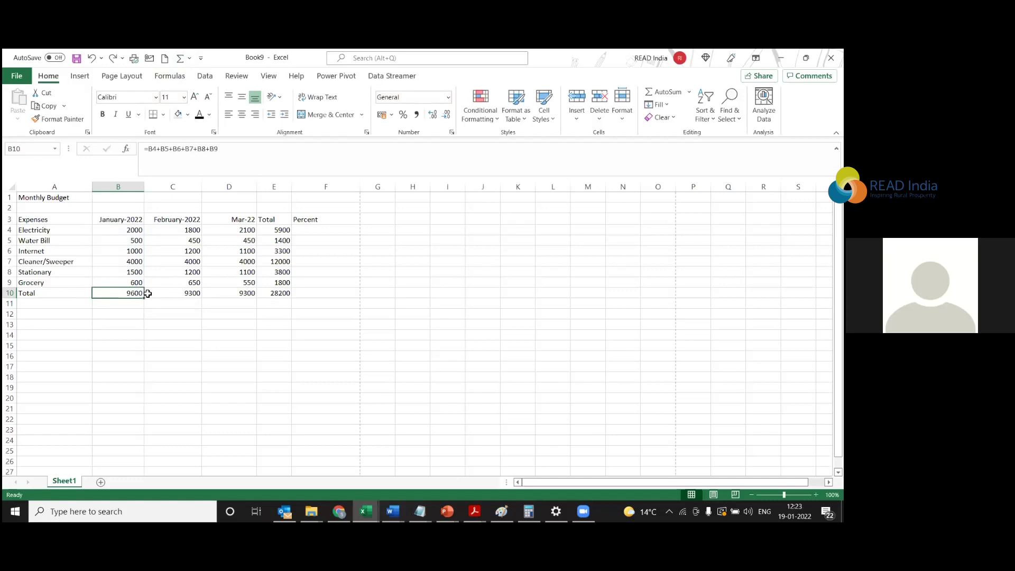
Review the January range from Electricity in B4 to the total in B10, cell by cell and as a whole.
left_click(128, 230)
left_click_drag(127, 230, 128, 292)
left_click(130, 235)
left_click(131, 242)
left_click(128, 252)
left_click(130, 263)
left_click(133, 273)
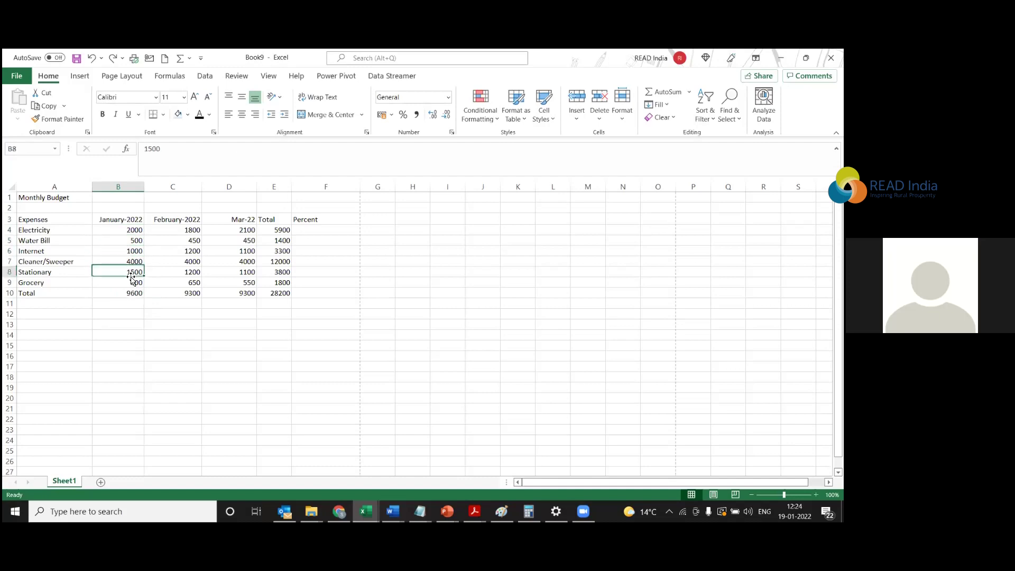
left_click(133, 283)
left_click(133, 292)
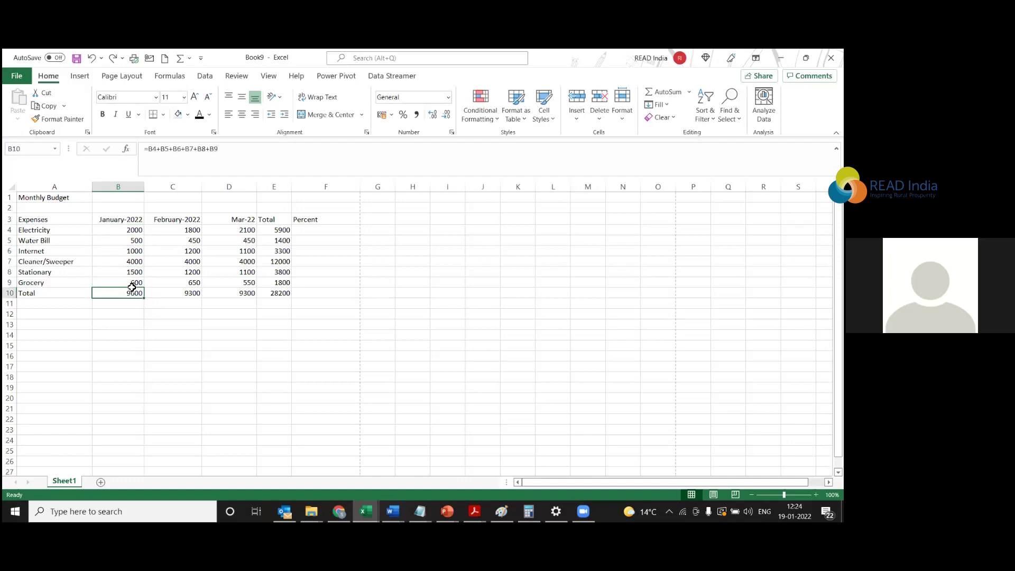
left_click_drag(130, 234, 132, 288)
left_click(278, 271)
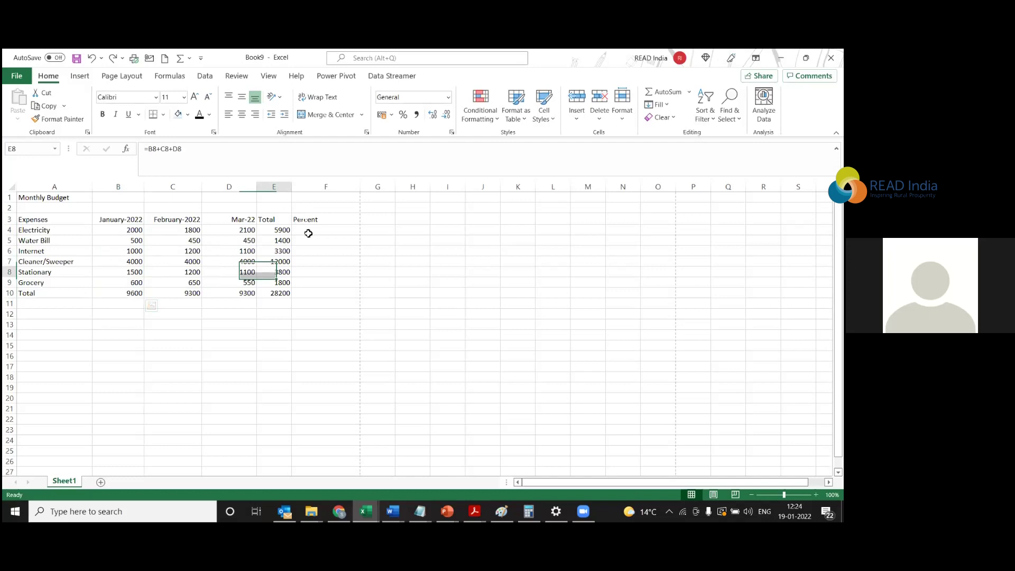
left_click(354, 231)
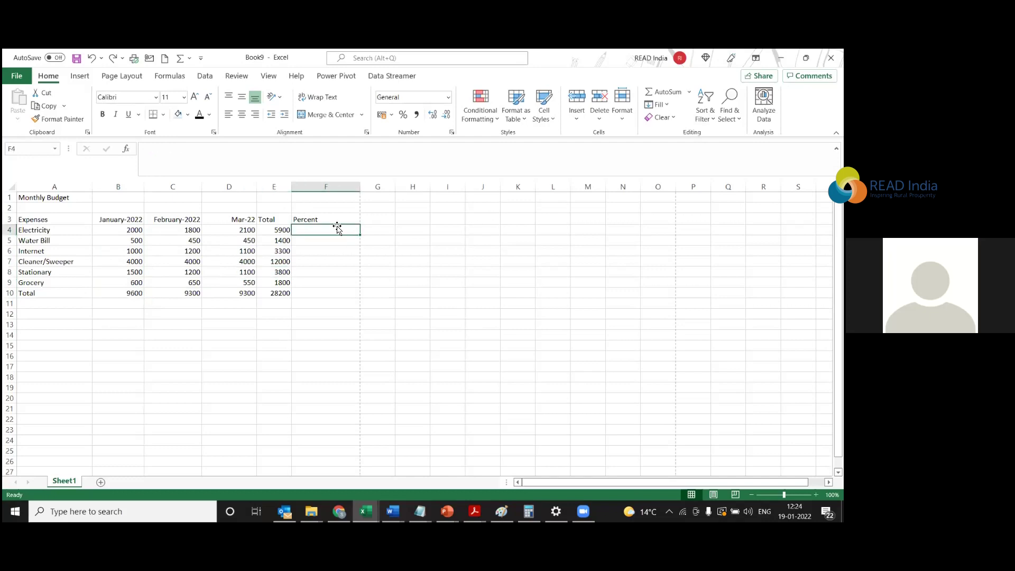
type("=")
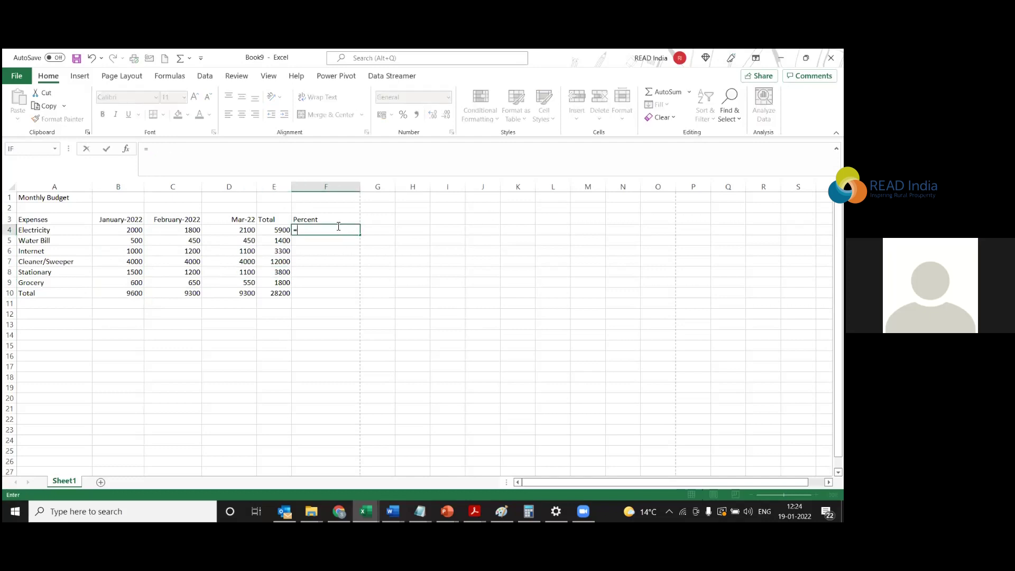
key("BackSpace")
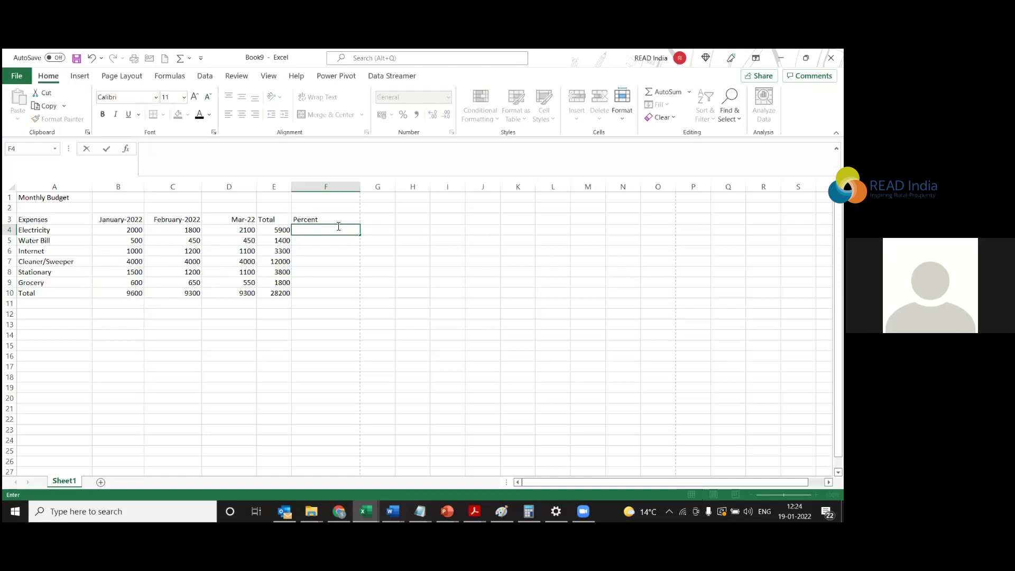
left_click(328, 217)
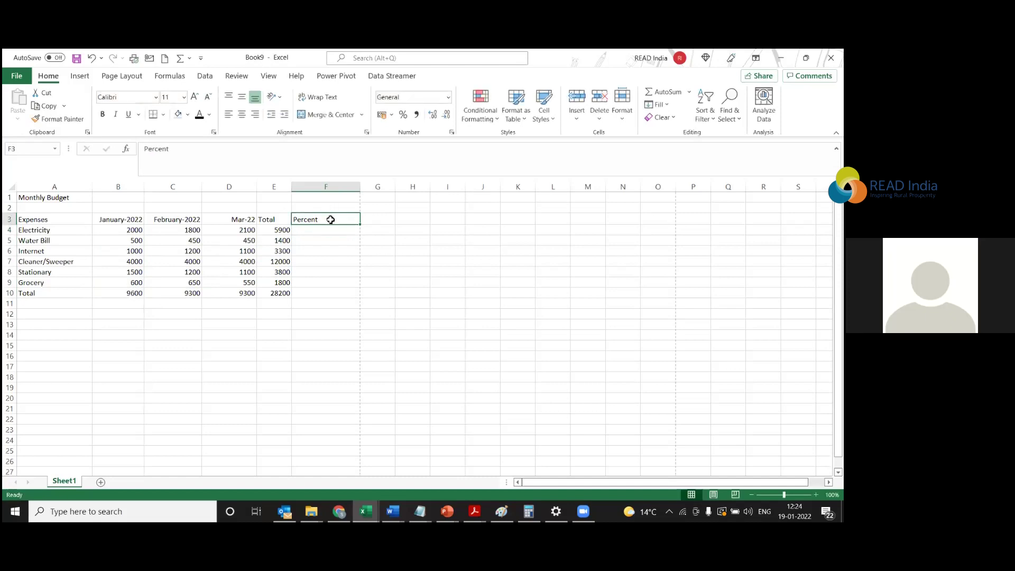
Compare the Electricity total in E4 with the grand total in E10.
left_click(283, 230)
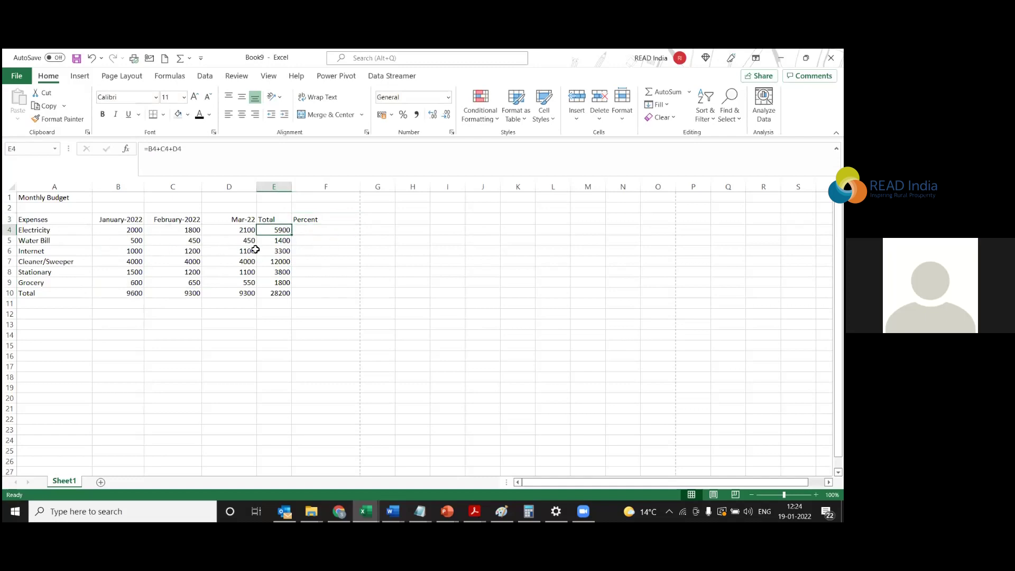
left_click(285, 294)
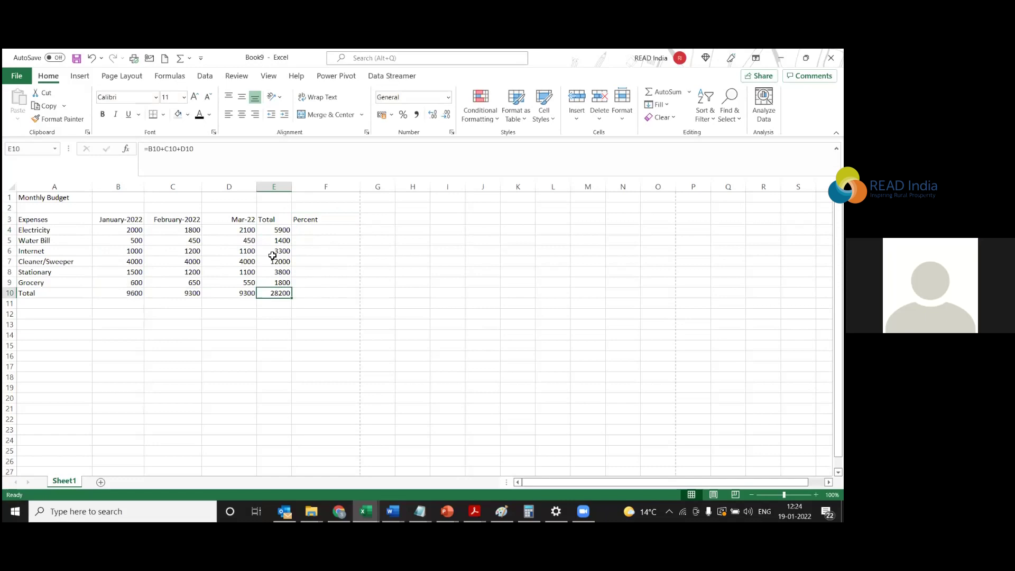
left_click(287, 230)
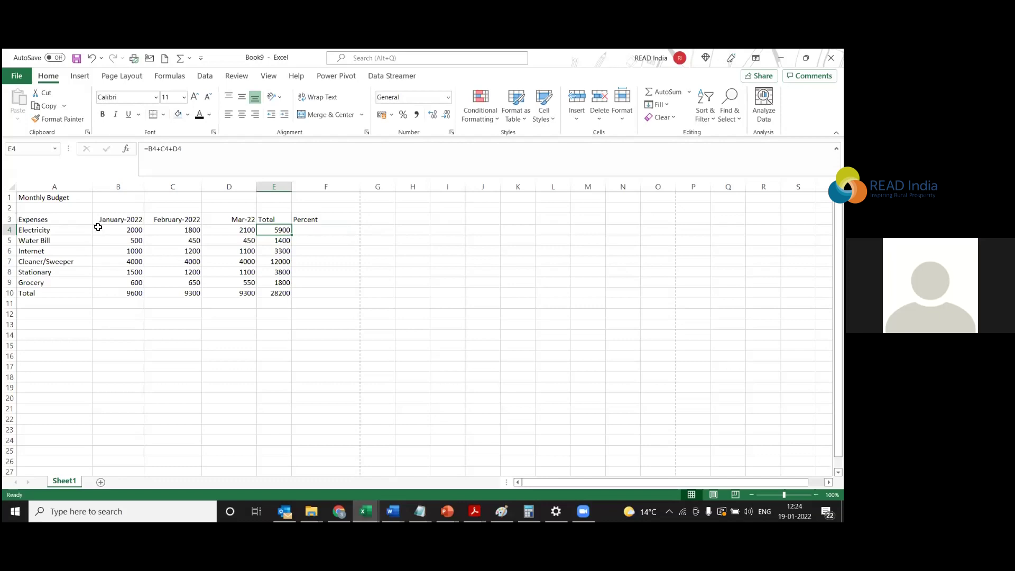
Enter the formula =E4/E10 in F4 to calculate Electricity's share of the grand total.
left_click(315, 230)
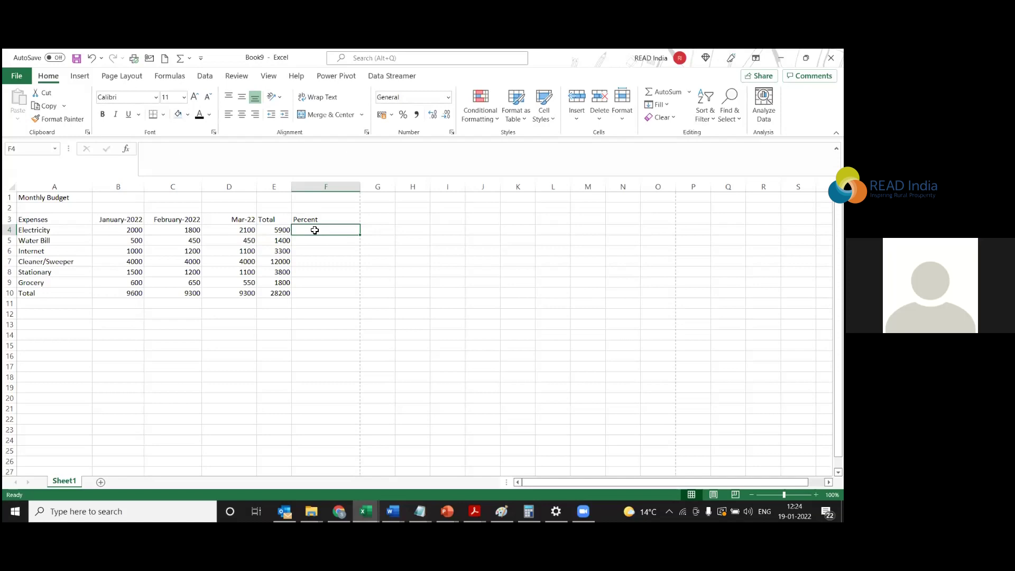
type("=")
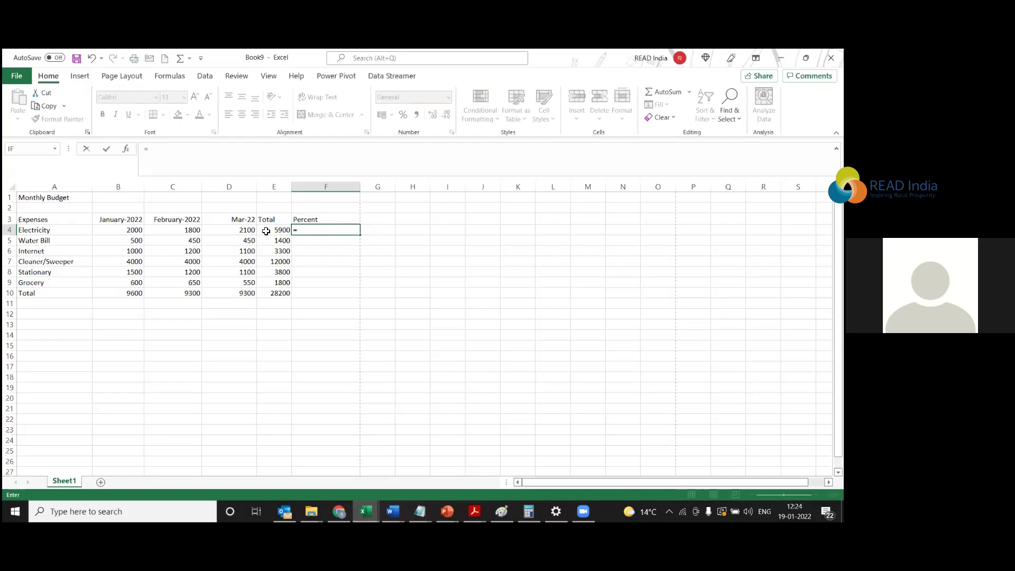
type("E")
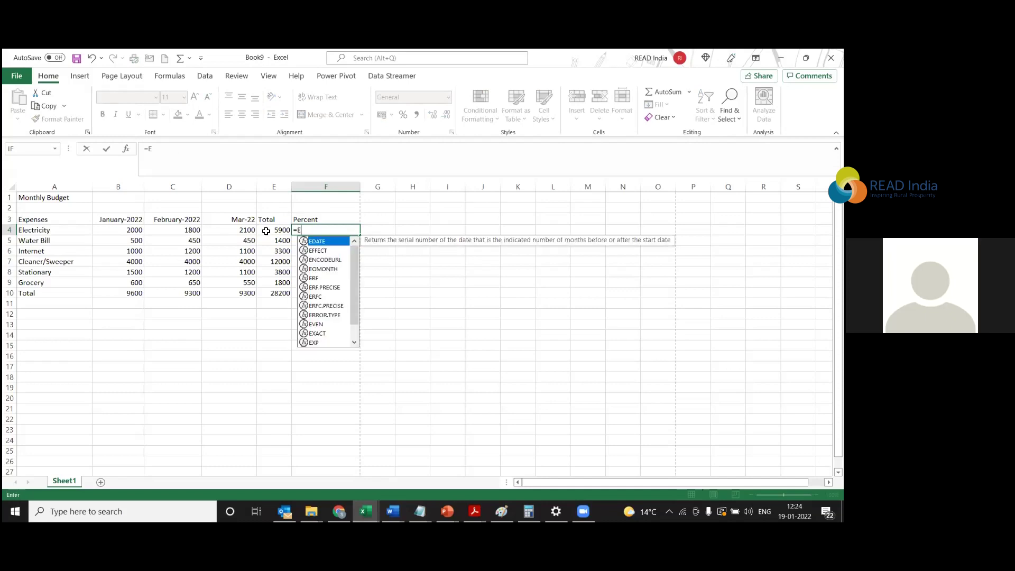
type("4")
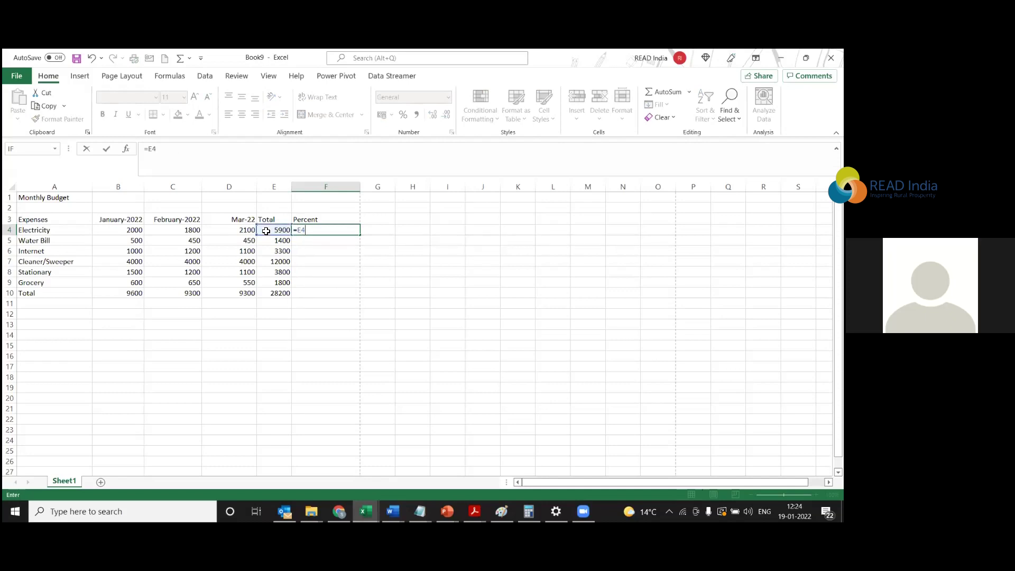
type("/E")
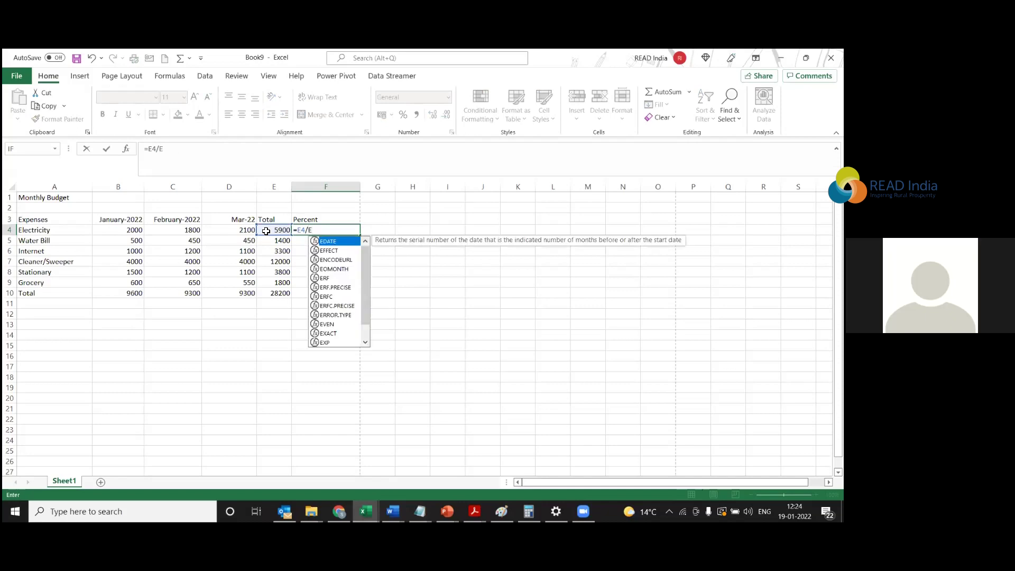
type("10")
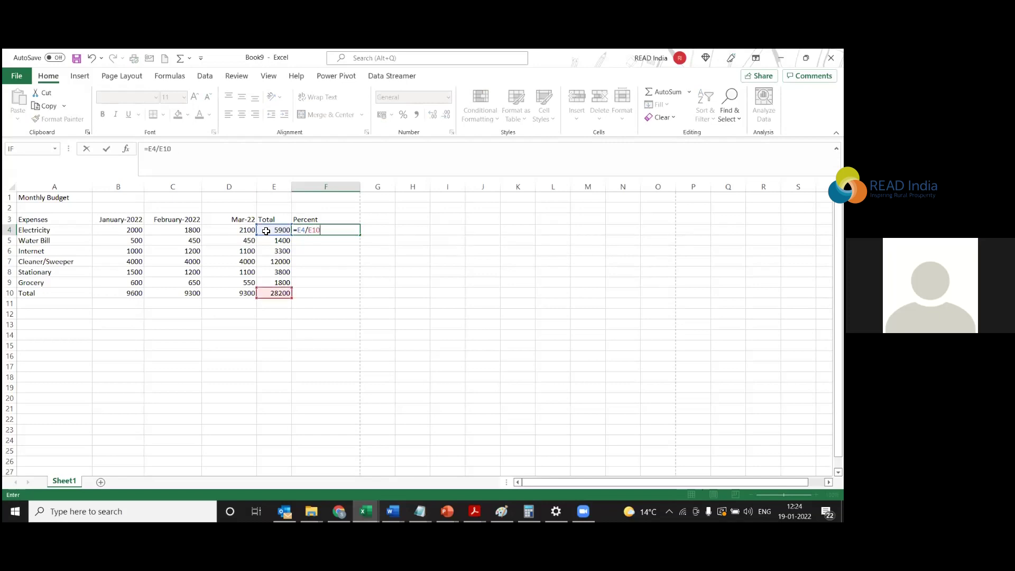
key("Return")
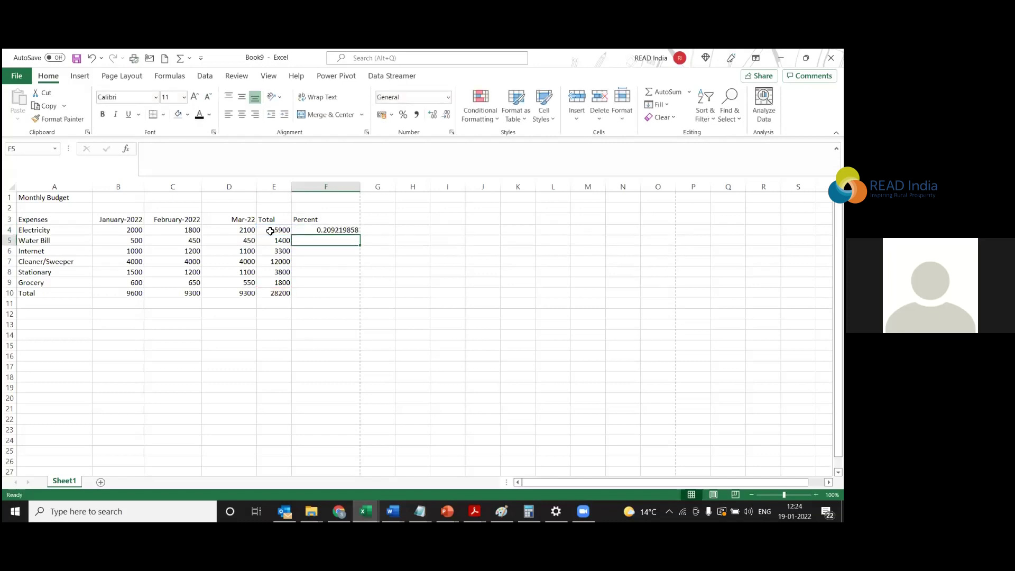
Apply the Percentage number format to the Electricity share in F4.
left_click(325, 229)
left_click(449, 98)
left_click(438, 294)
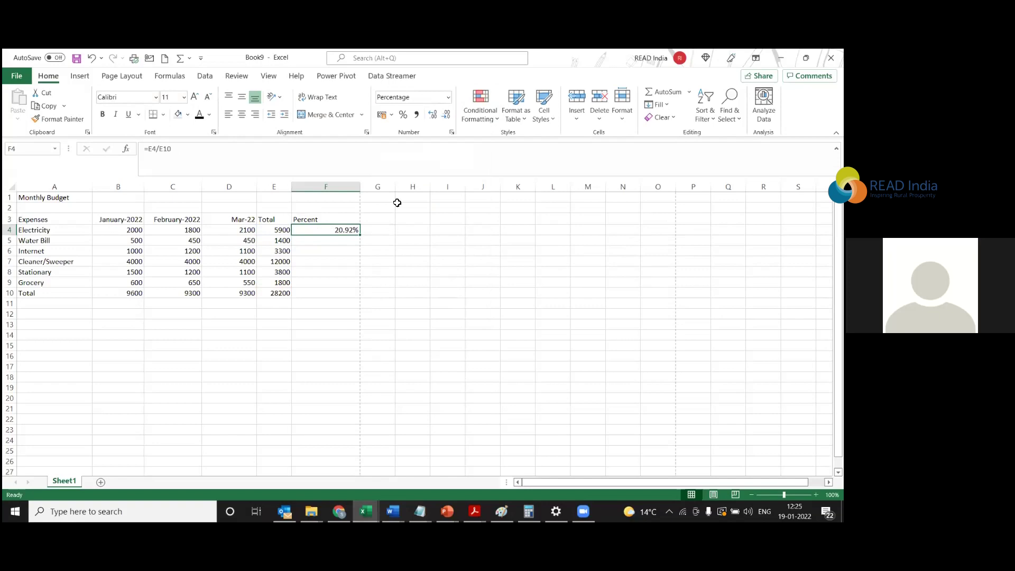
left_click(449, 97)
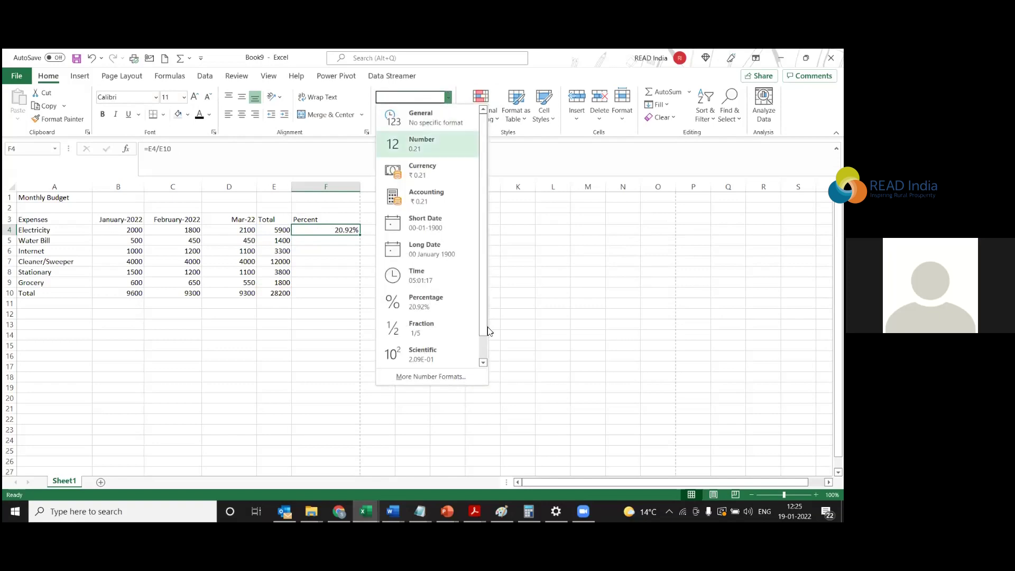
left_click(449, 96)
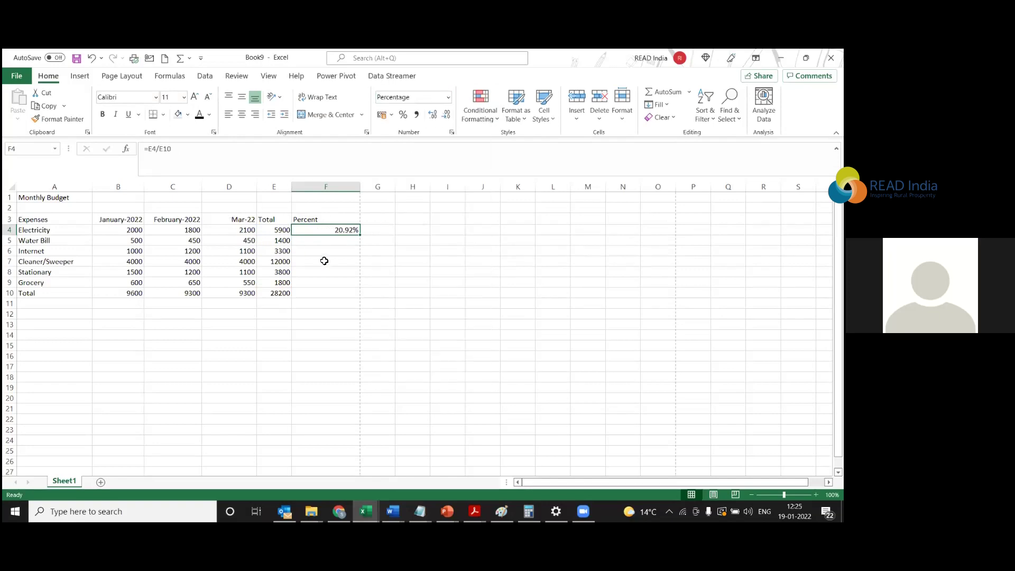
Undo the percentage format on F4 and clear the cell's formula.
key("ctrl+z")
key("Delete")
type("=")
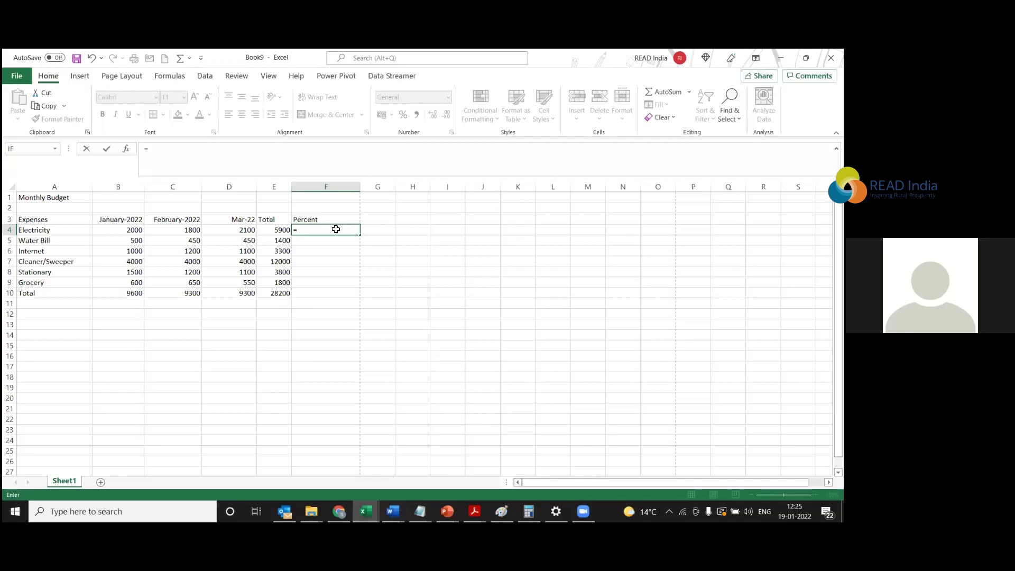
type("E")
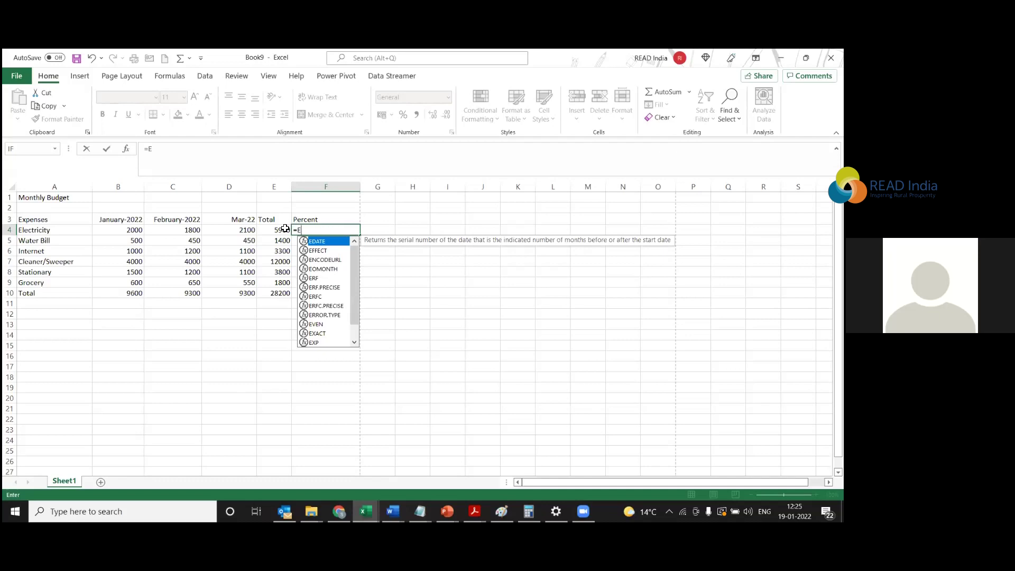
key("Escape")
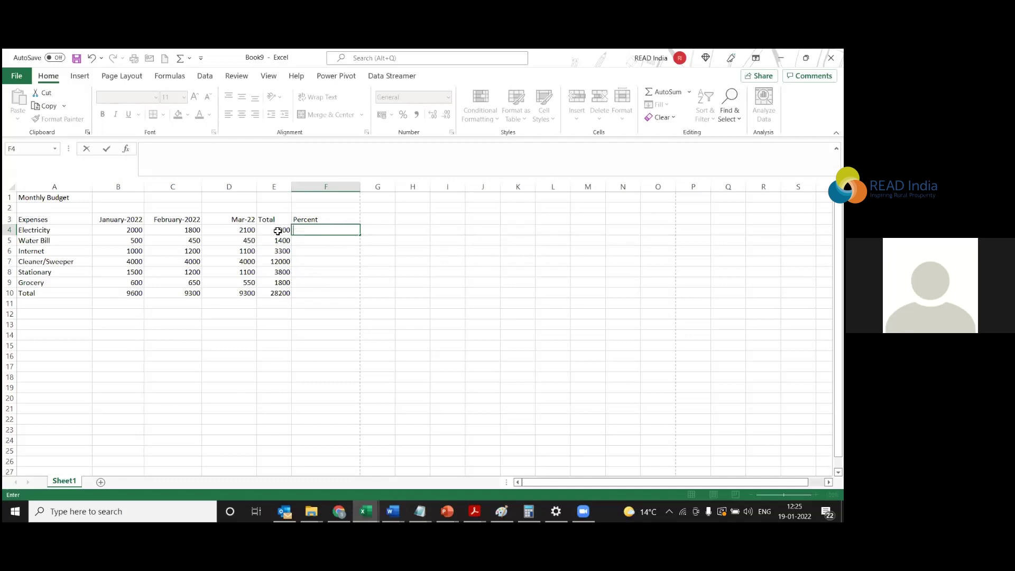
Check the Electricity total in E4 and enter =E4/E10 again in the empty Percent cell F4.
left_click(285, 231)
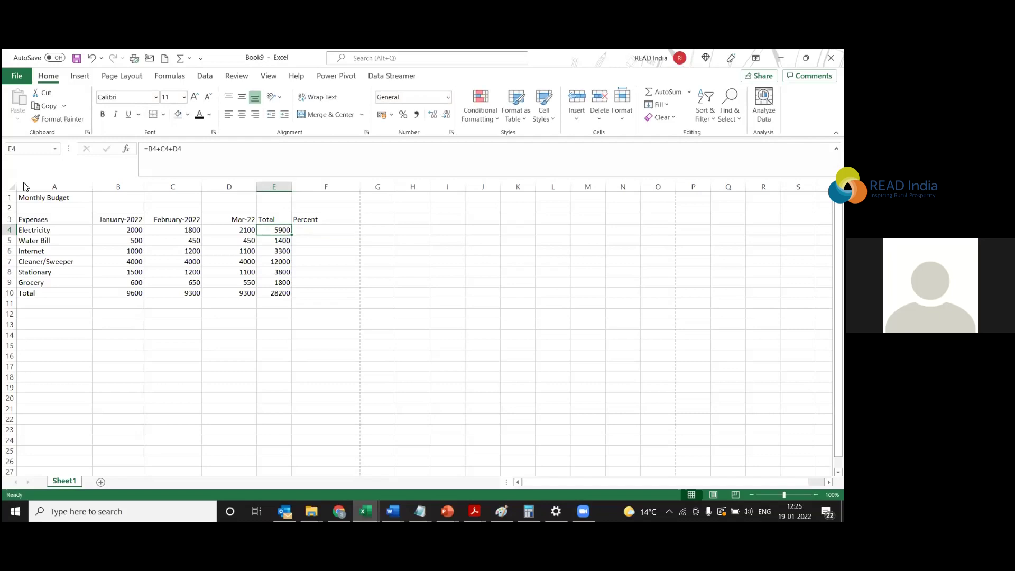
left_click(340, 229)
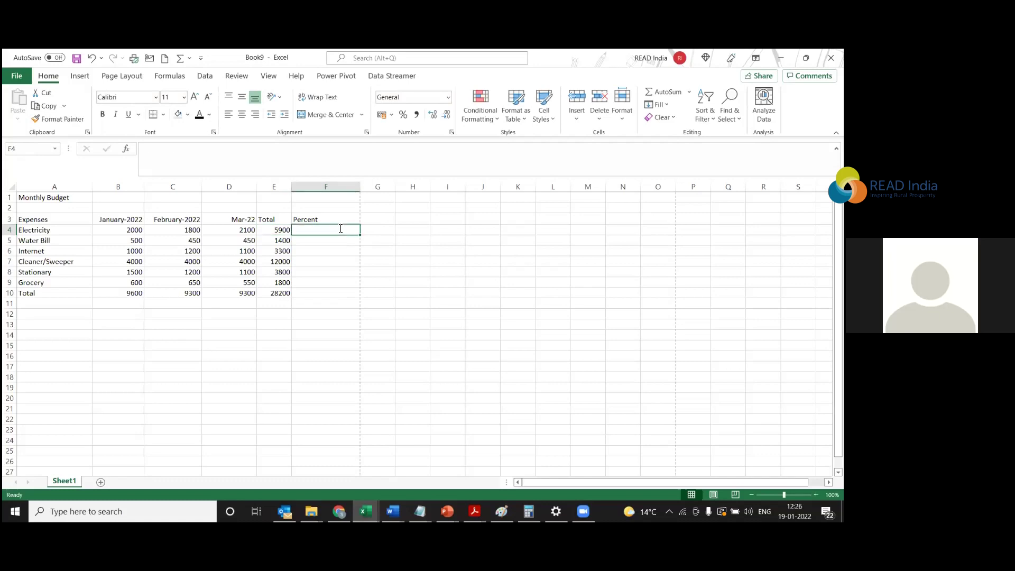
type("=E4")
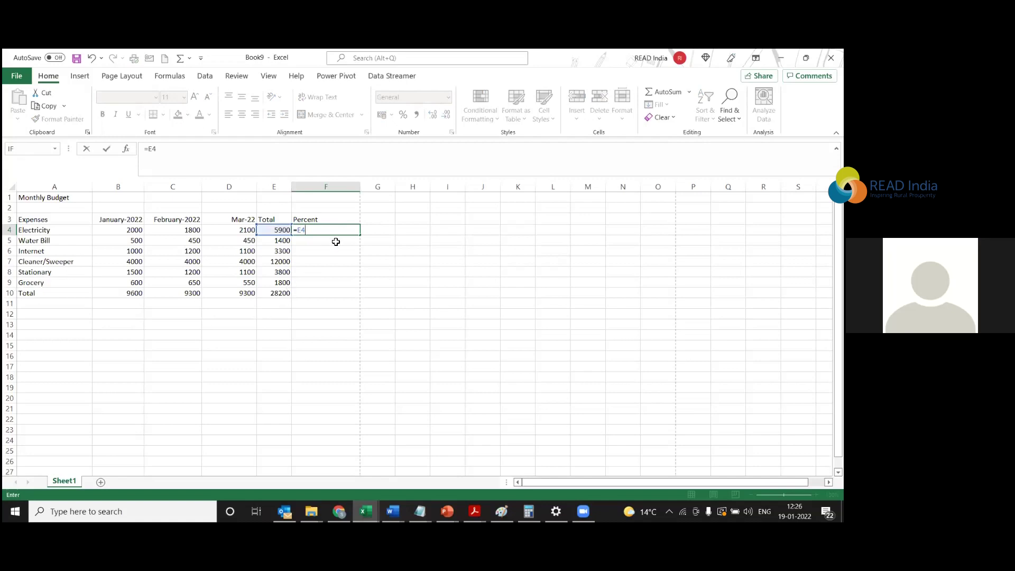
type("/E10")
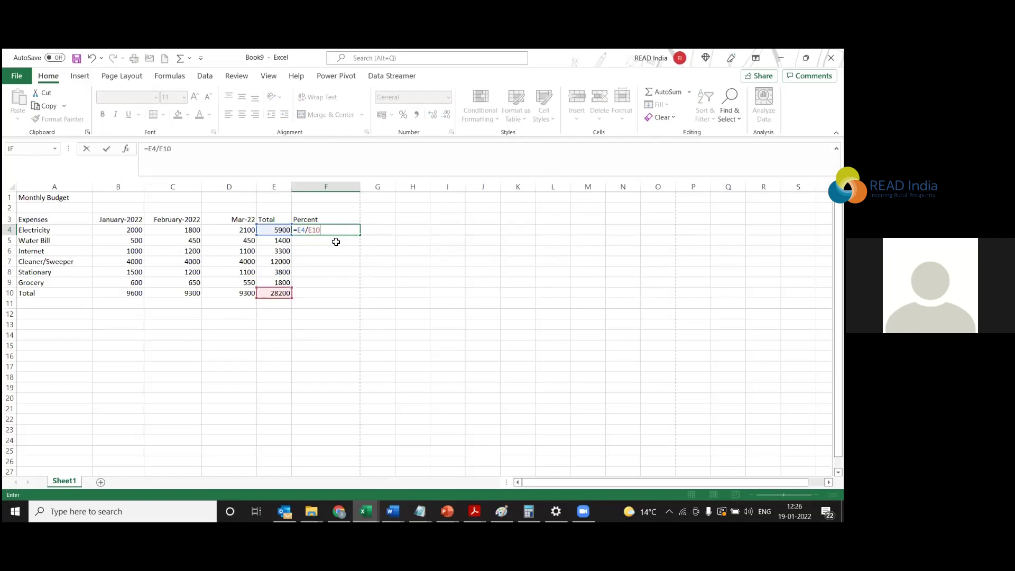
key("Return")
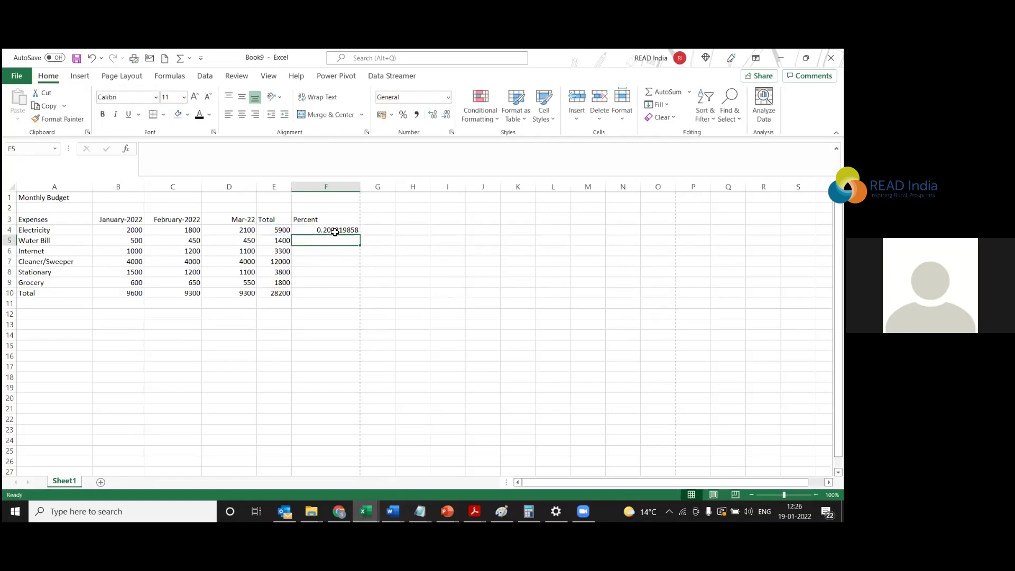
Format the Electricity share in F4 as Percentage and check the grand total formula in E10.
left_click(342, 230)
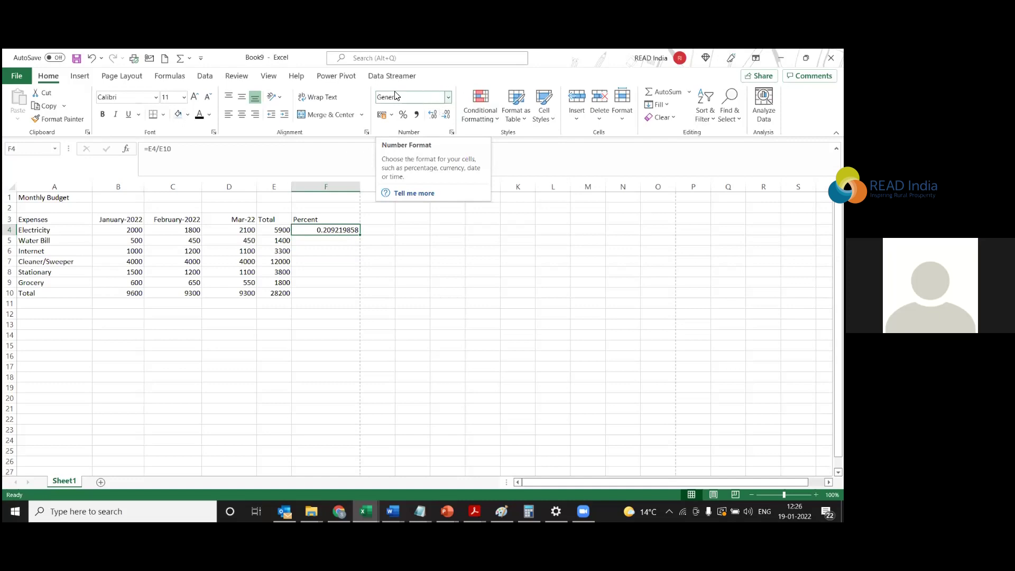
left_click(449, 98)
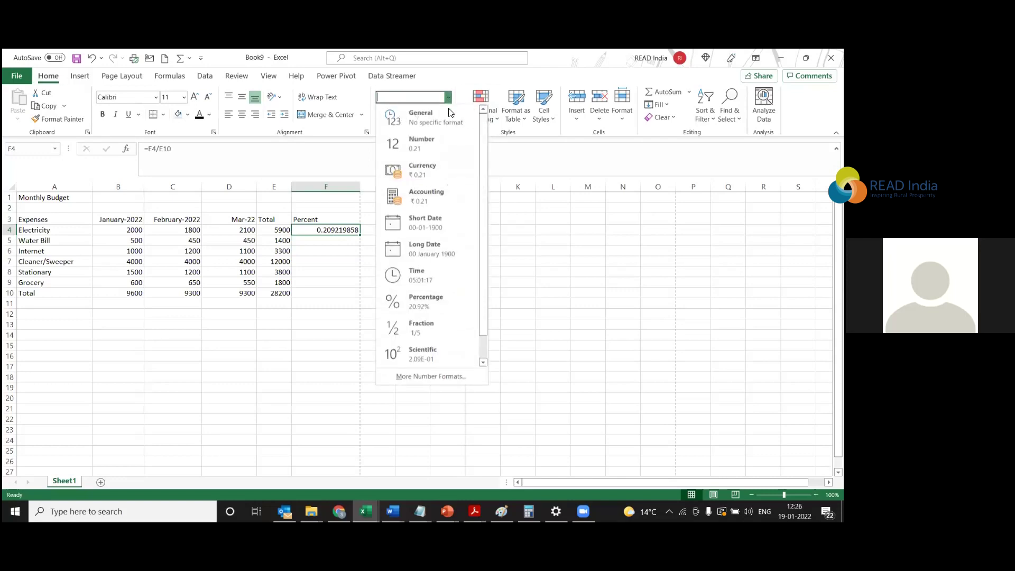
left_click(427, 302)
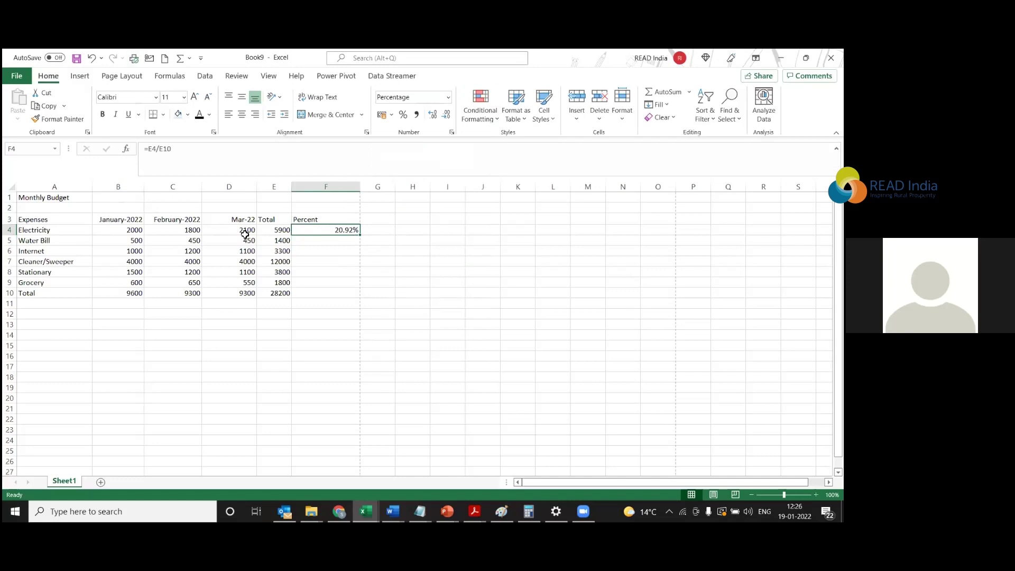
left_click(282, 302)
left_click(279, 294)
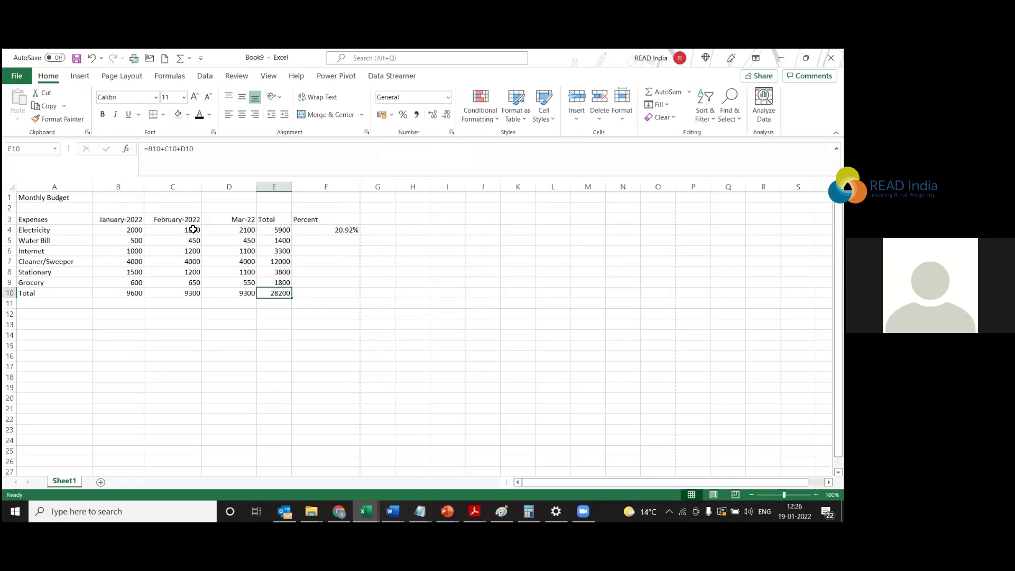
Fill the Electricity percent formula from F4 down into F5 and compare the cell references in both formulas.
left_click(347, 232)
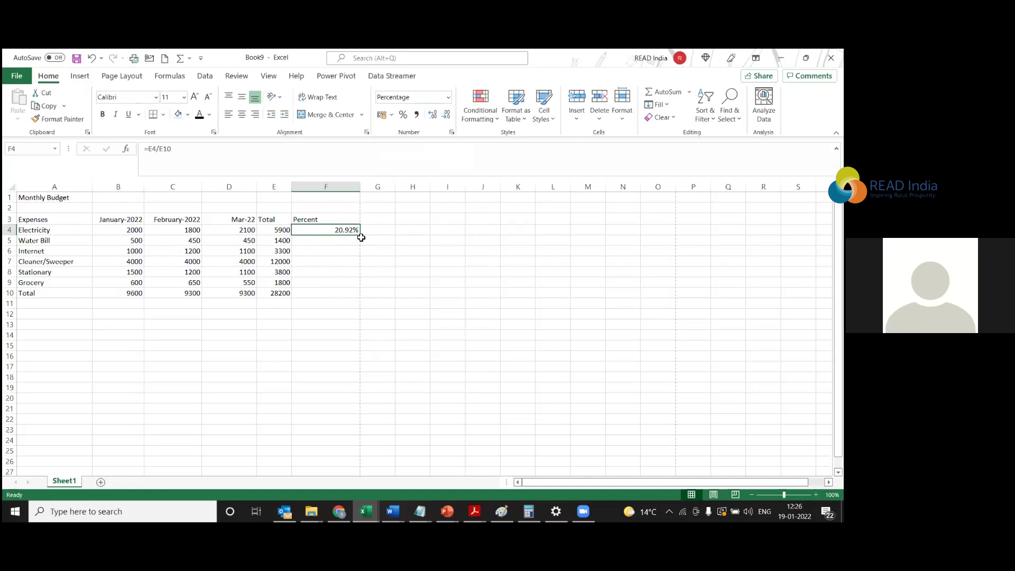
left_click_drag(362, 235, 357, 285)
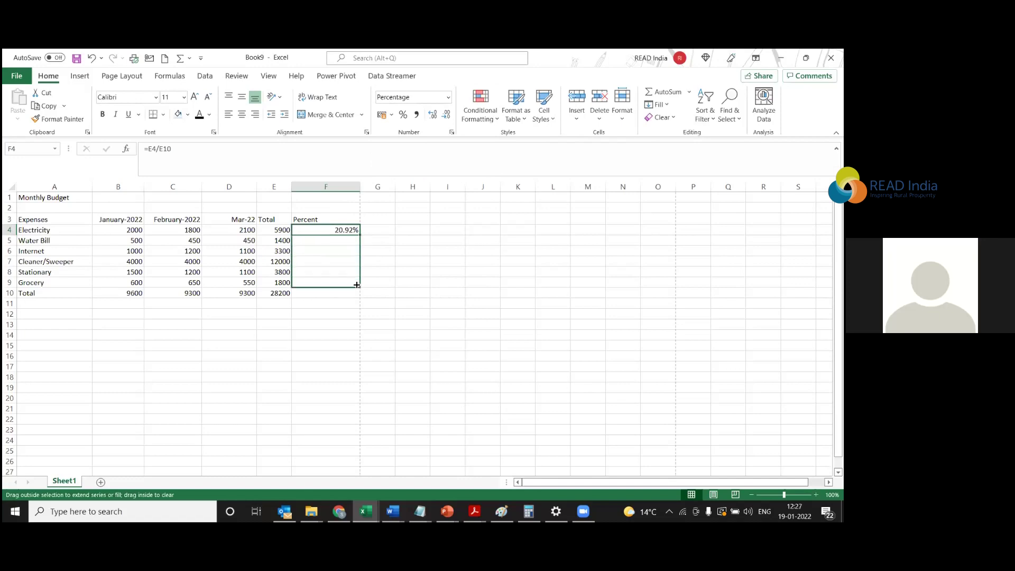
left_click_drag(357, 285, 358, 243)
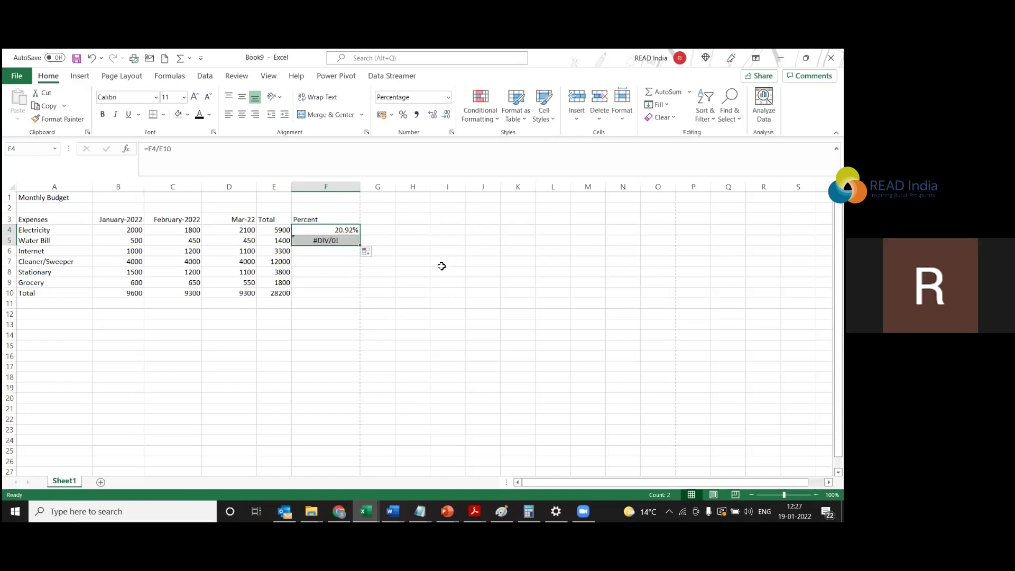
left_click(338, 241)
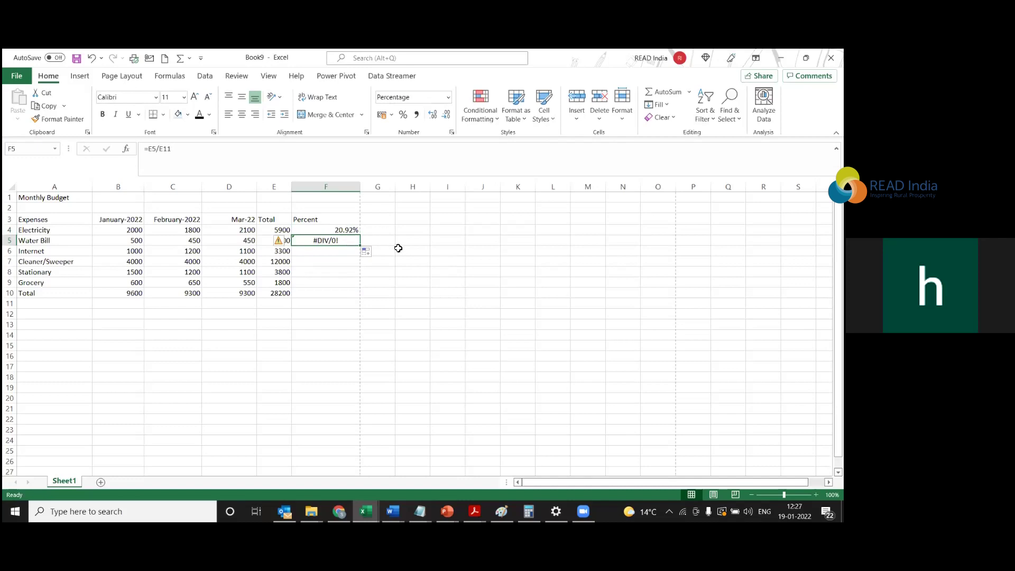
left_click(335, 228)
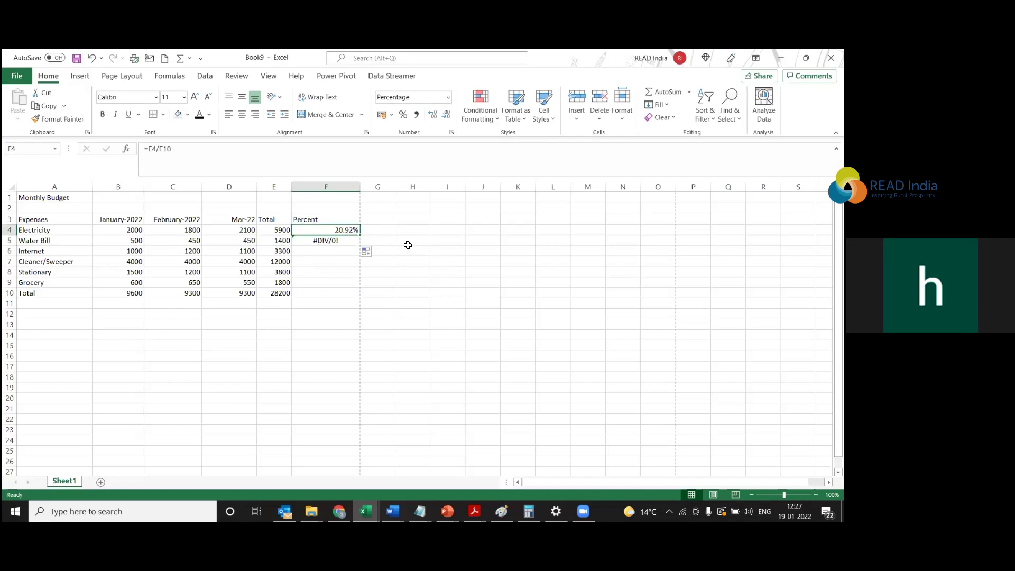
Compare the percent formulas in F4 and F5 with the Electricity total in E4 and the grand total in E10.
left_click(350, 244)
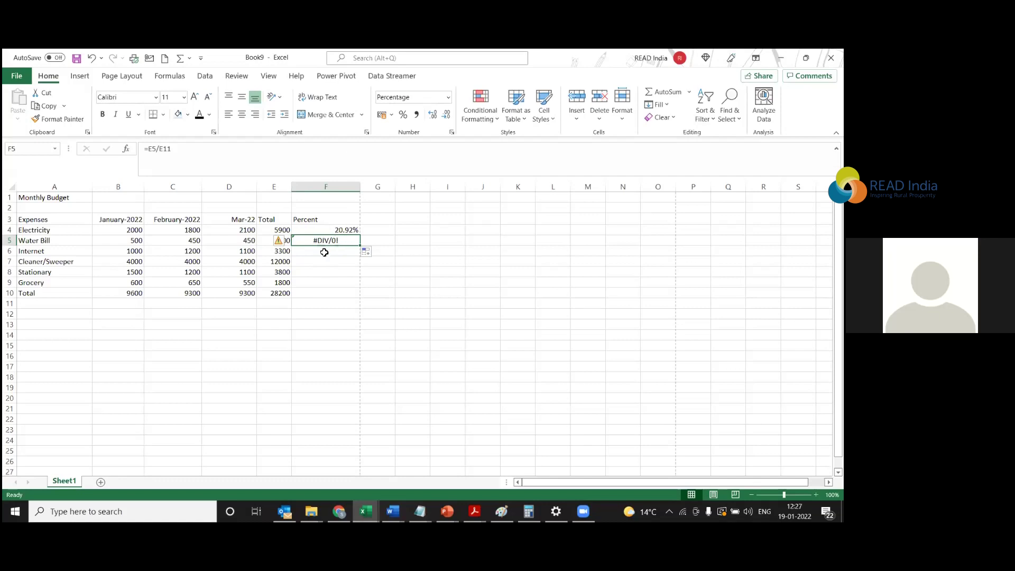
left_click(344, 227)
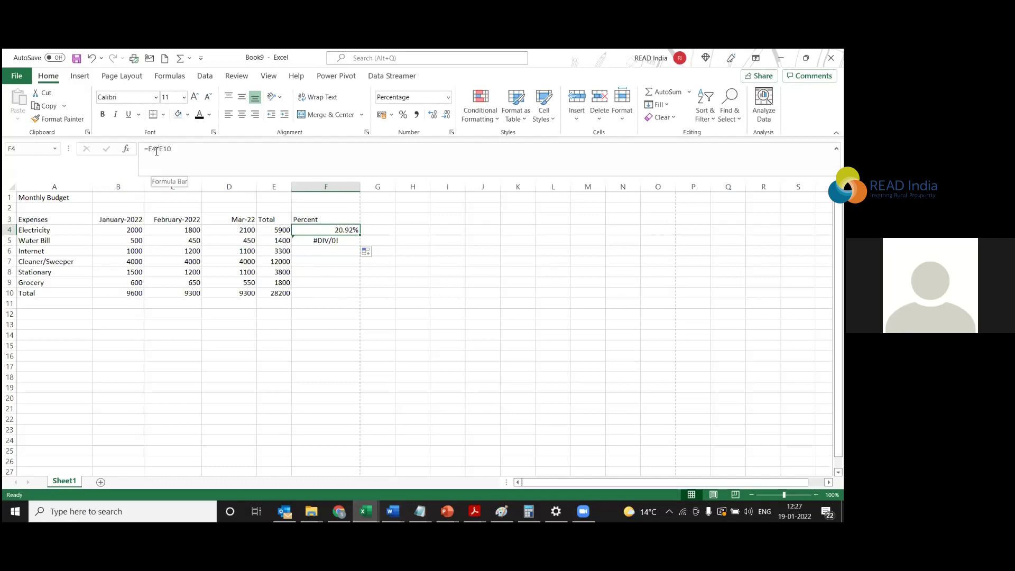
left_click(275, 230)
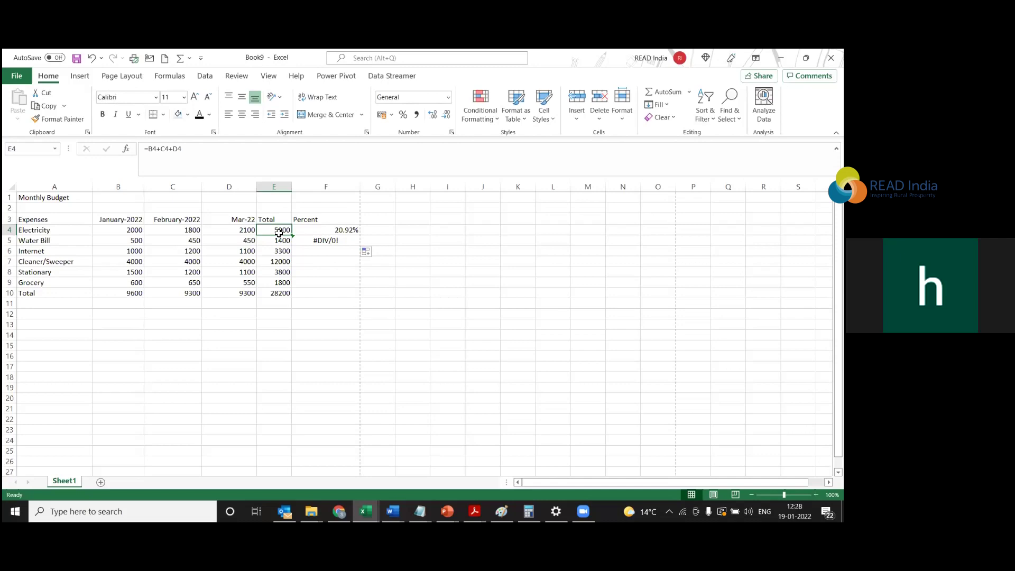
left_click(279, 294)
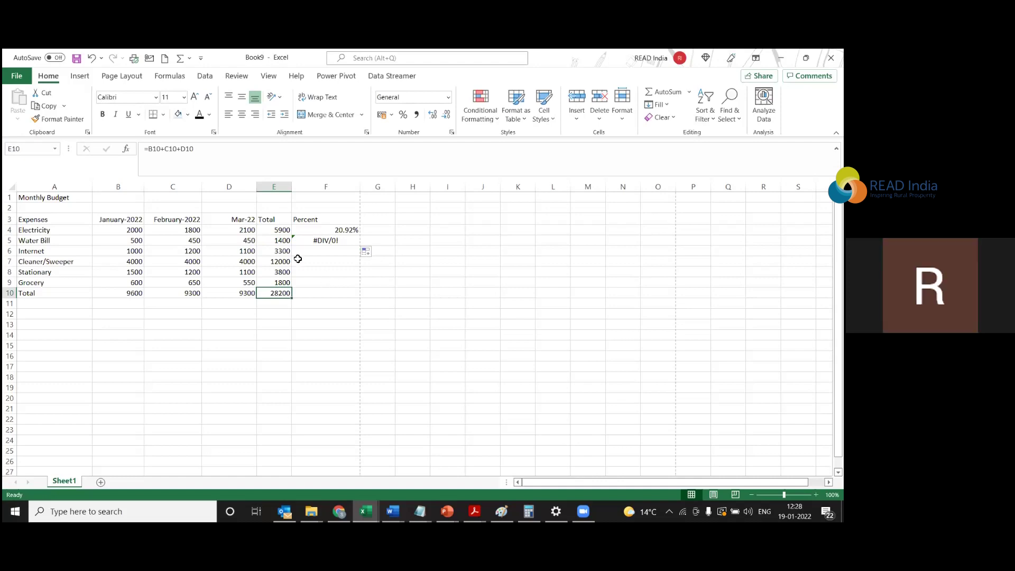
left_click(282, 231)
left_click(279, 294)
left_click(282, 232)
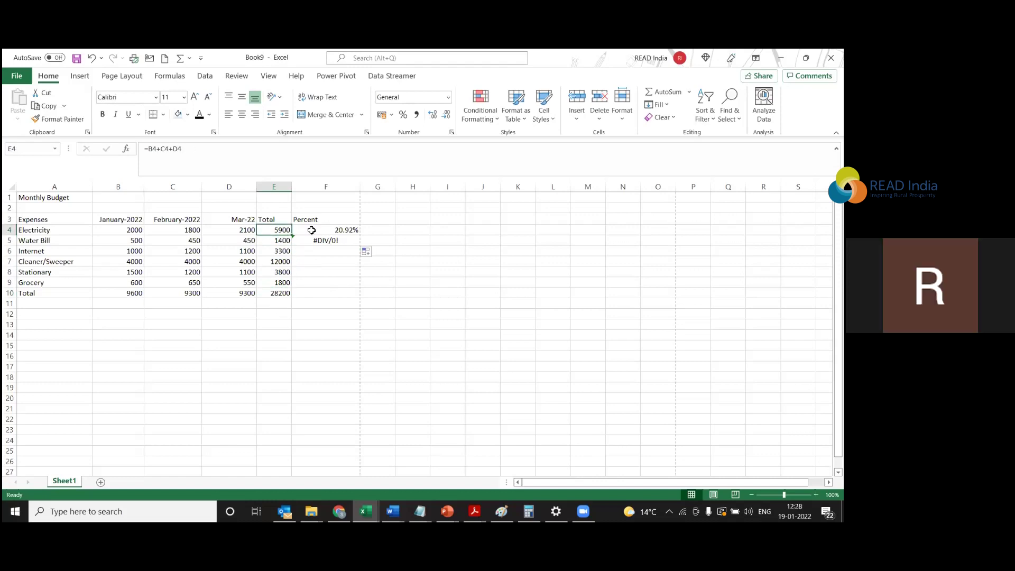
left_click(331, 231)
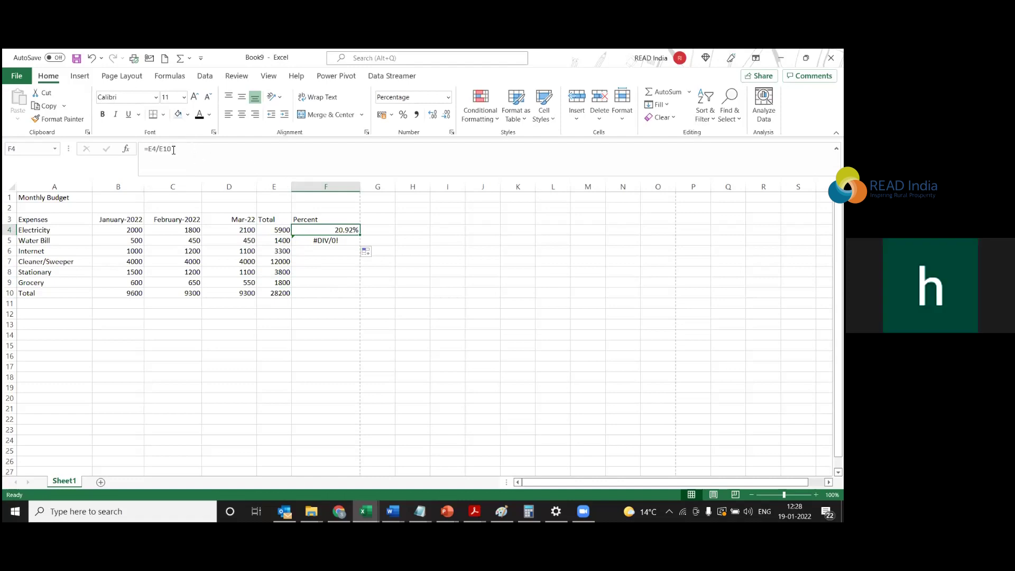
left_click(333, 242)
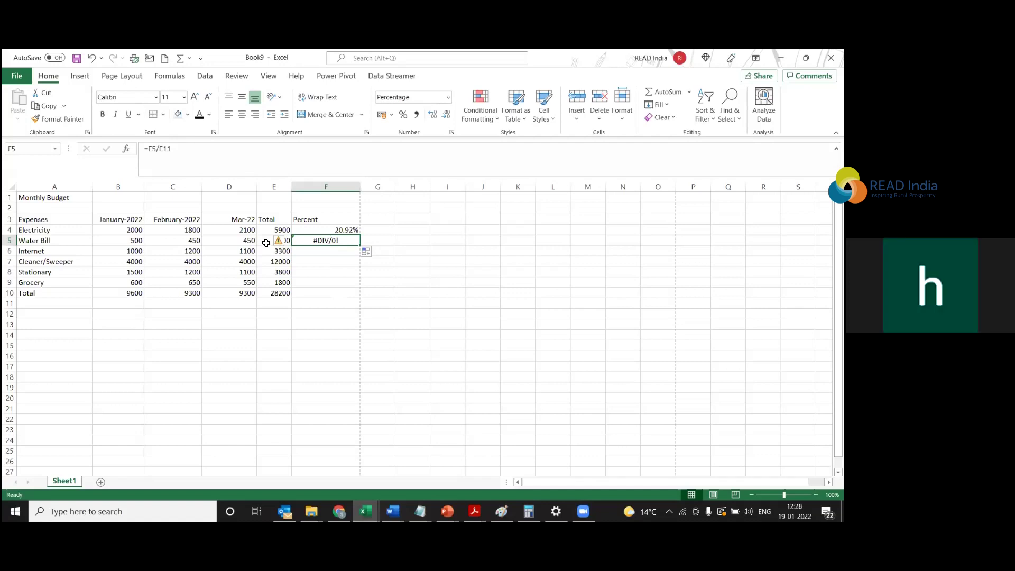
double_click(161, 149)
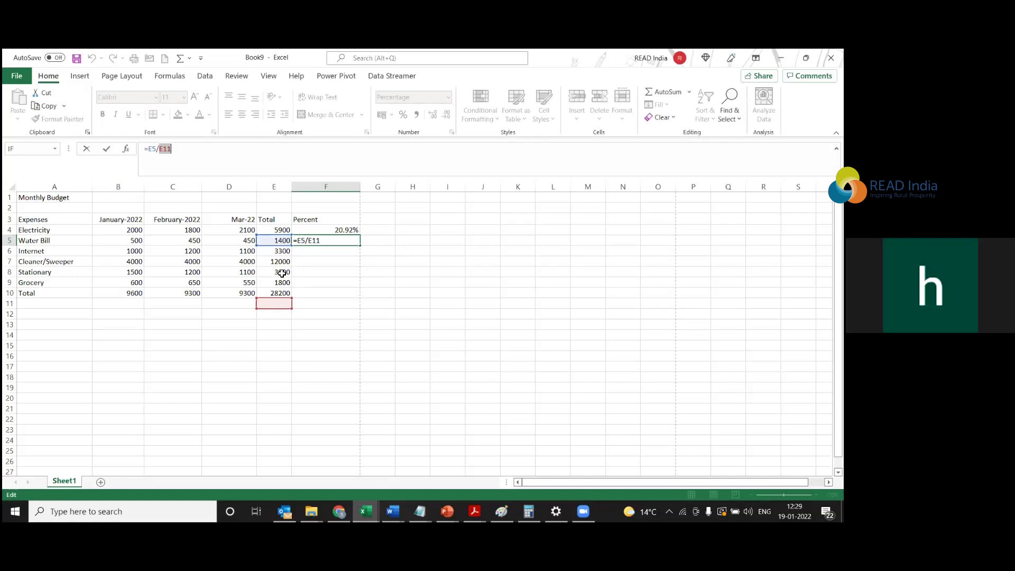
left_click(281, 231)
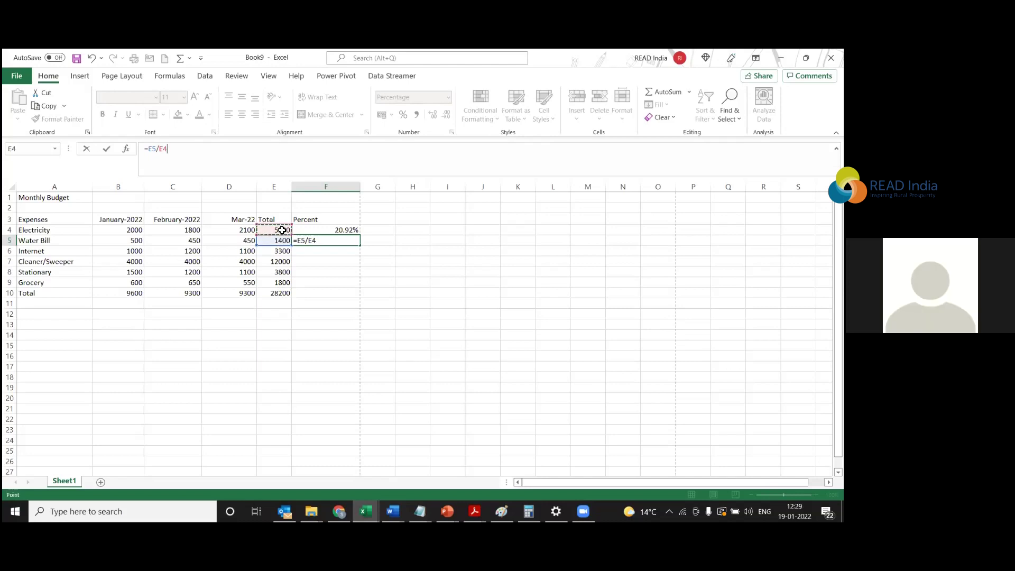
key("Escape")
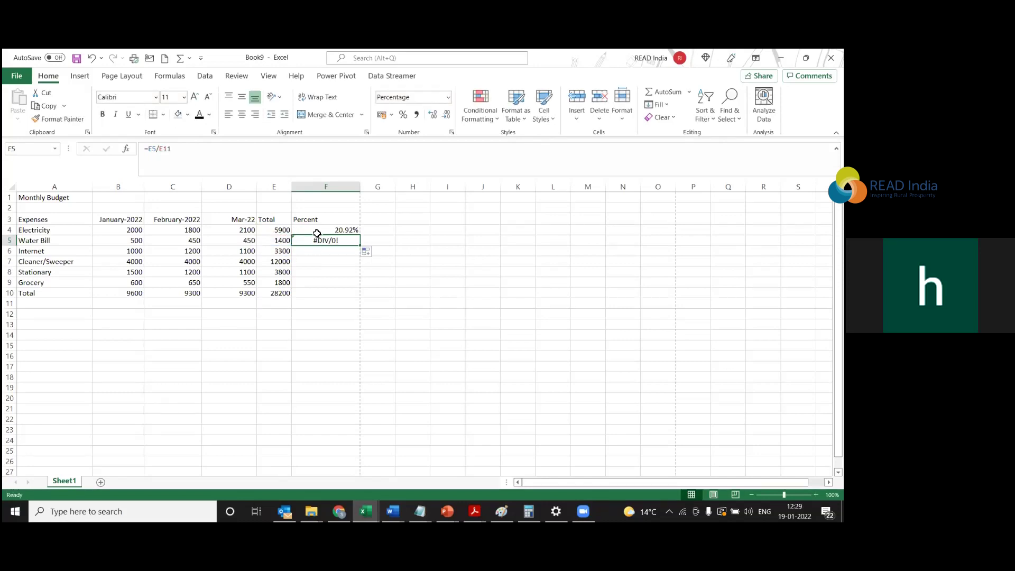
Review the percent formula in F4 and the expense totals in E4 to E8 against the grand total in E10.
left_click(285, 231)
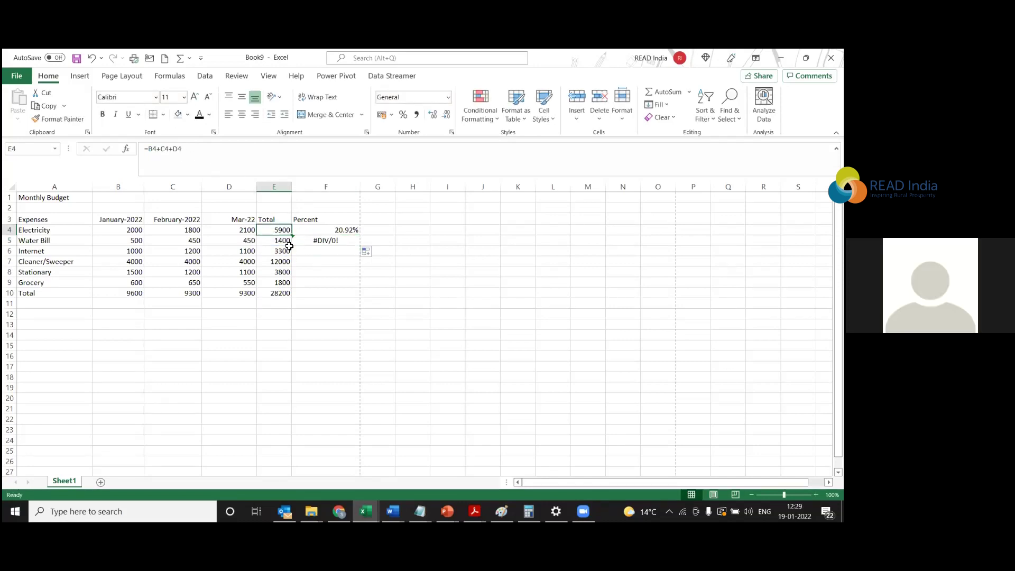
left_click(320, 229)
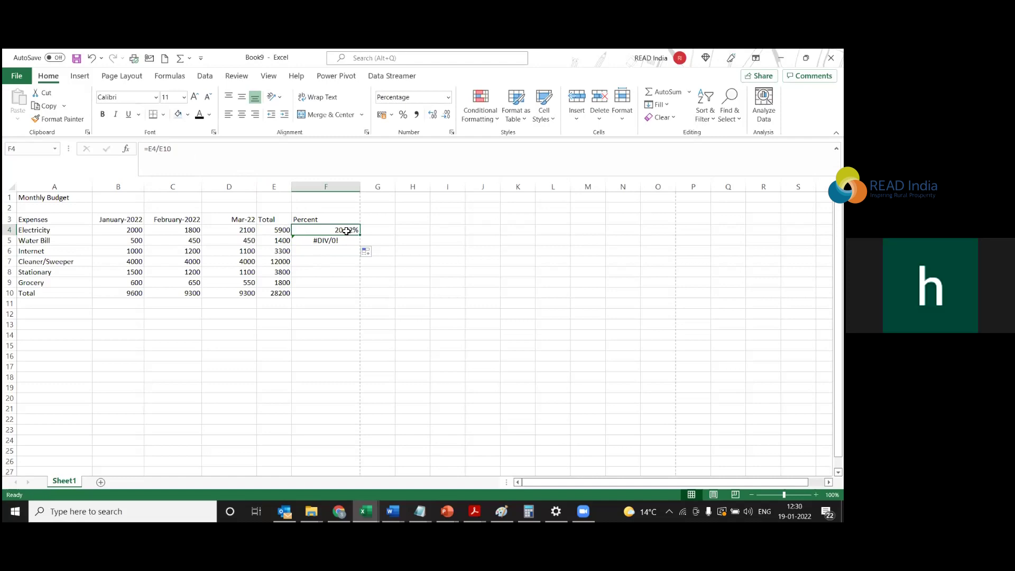
left_click(283, 238)
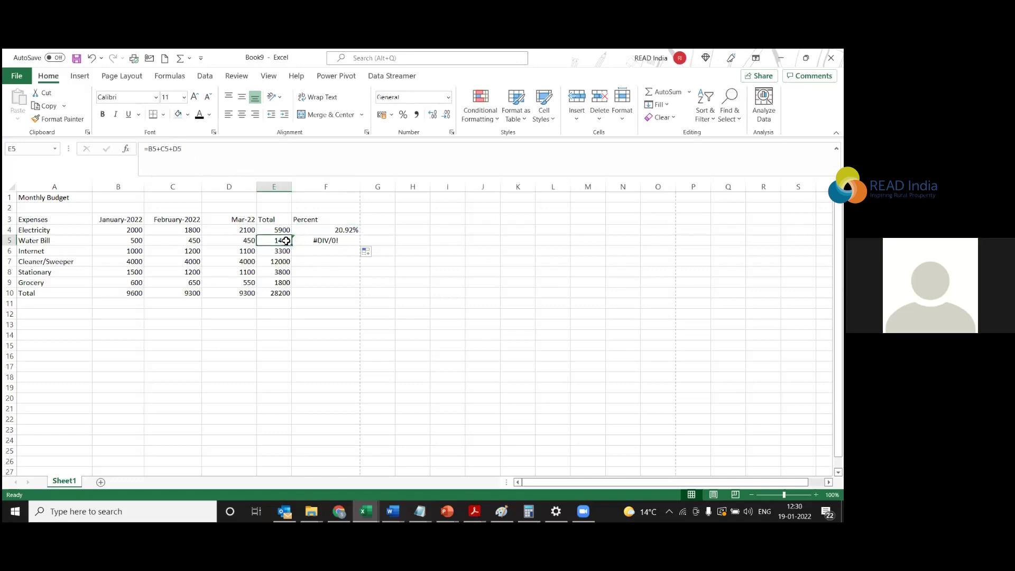
left_click(347, 230)
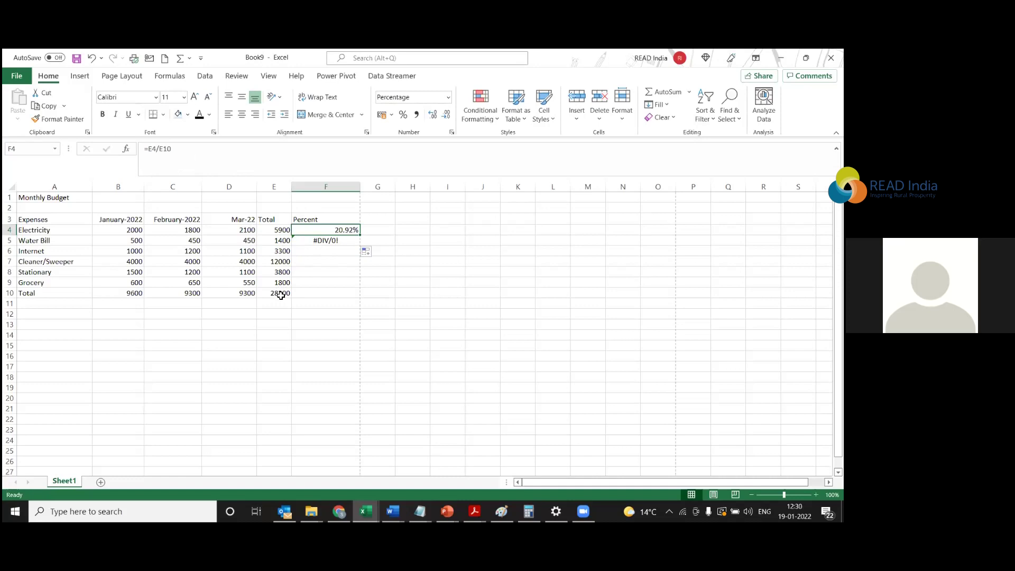
left_click(281, 253)
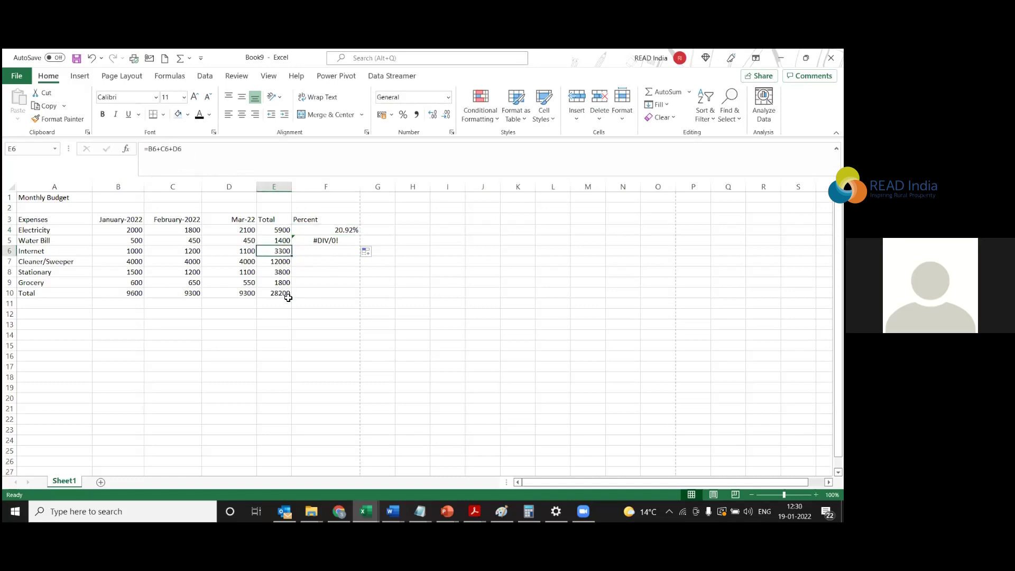
left_click(284, 263)
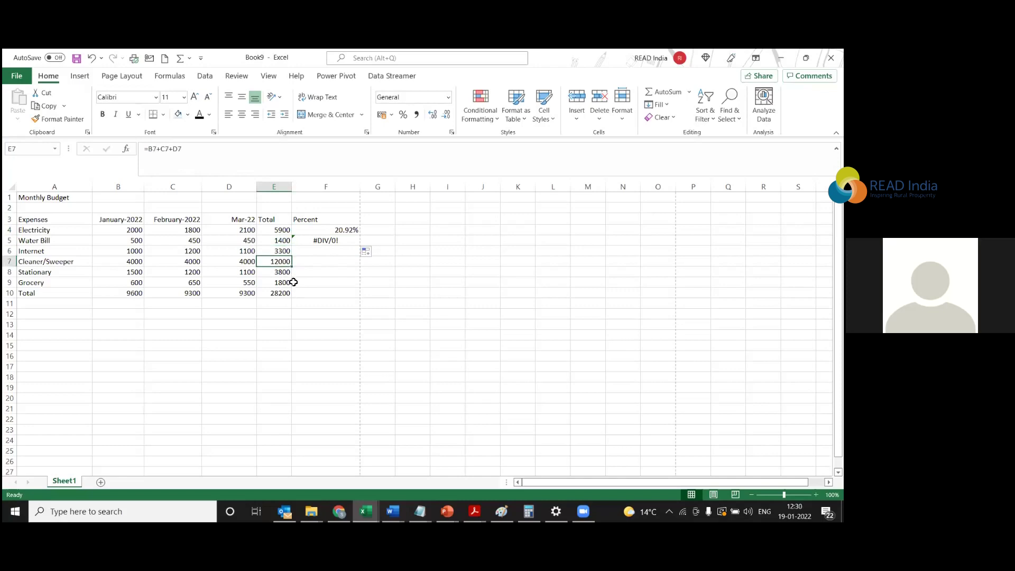
left_click(287, 295)
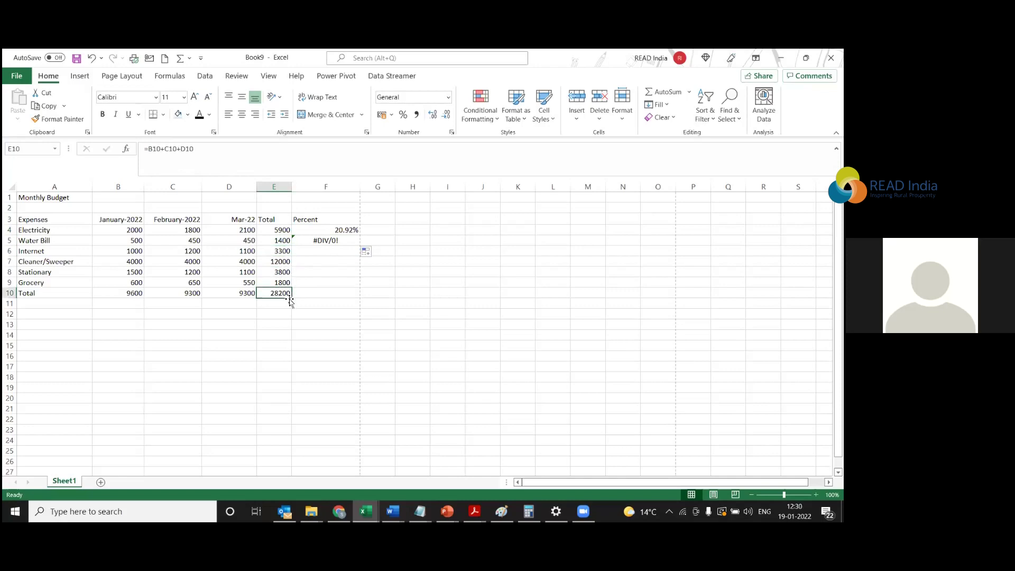
left_click(284, 273)
left_click(282, 294)
Fill the Electricity percent formula from F4 down through the Grocery row in F9.
left_click(349, 231)
left_click(349, 241)
left_click(358, 233)
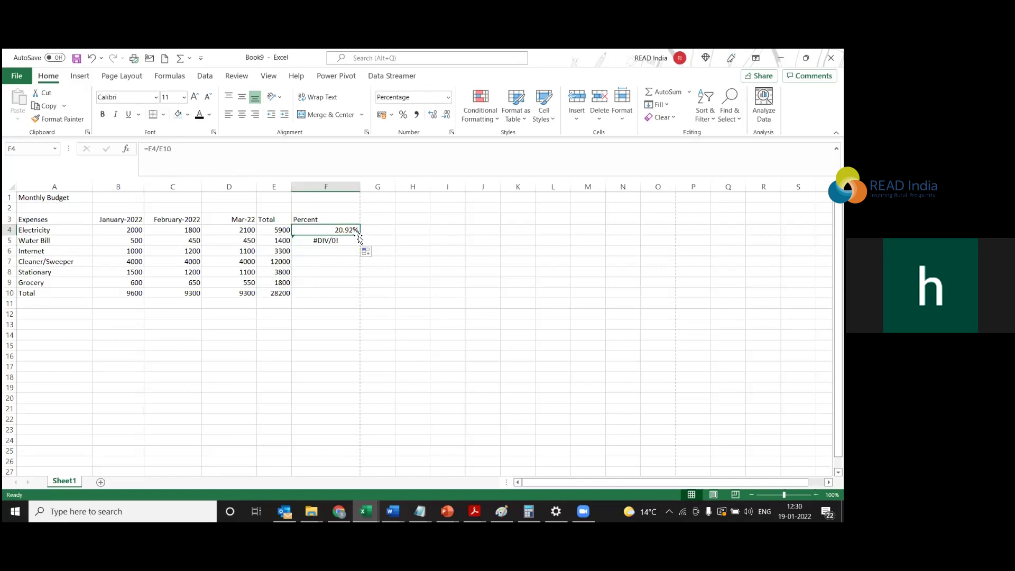
left_click_drag(361, 236, 360, 283)
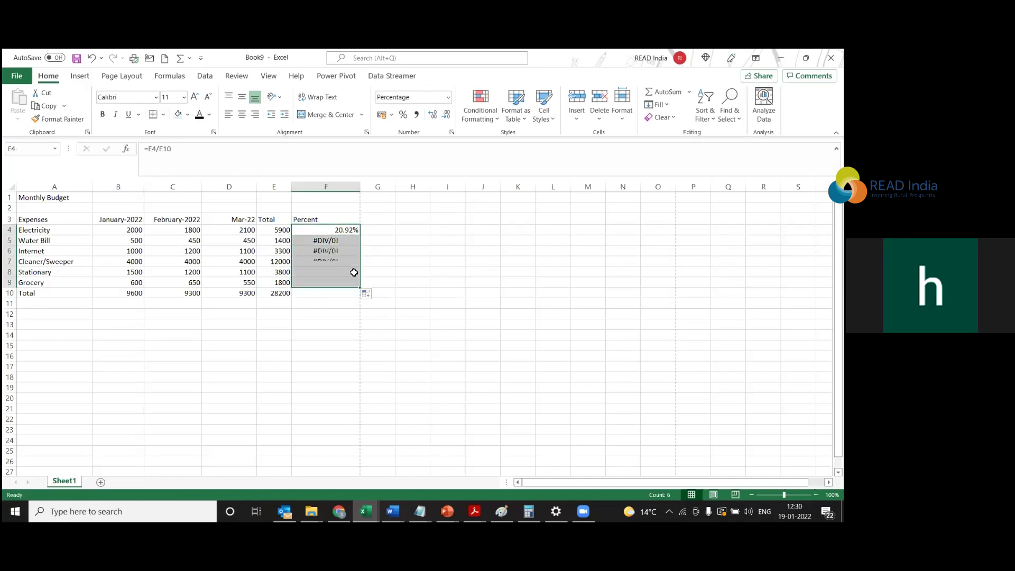
Examine how the numerator and divisor references change in the filled percent formulas from F5 down the column.
left_click(324, 241)
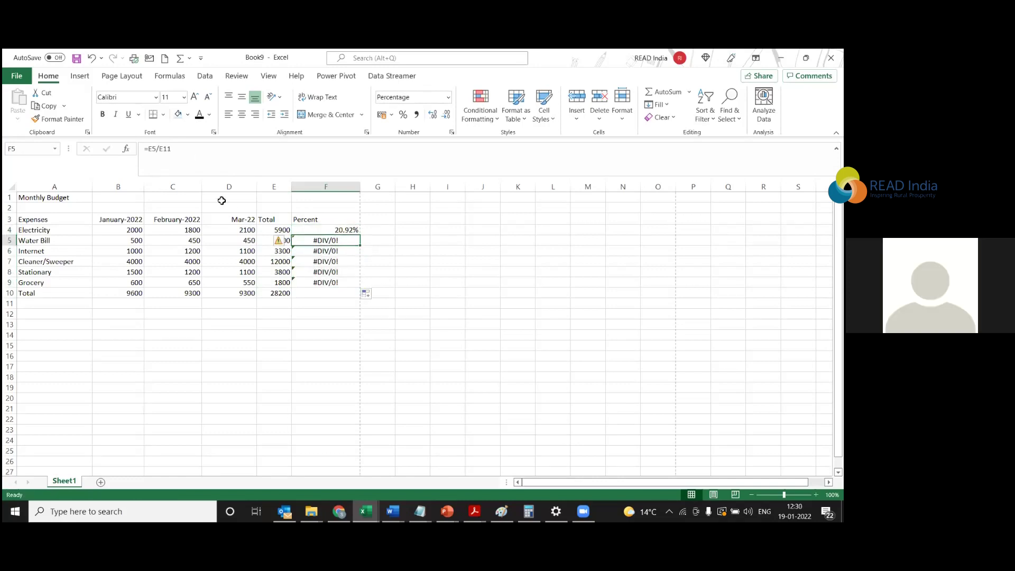
left_click(339, 252)
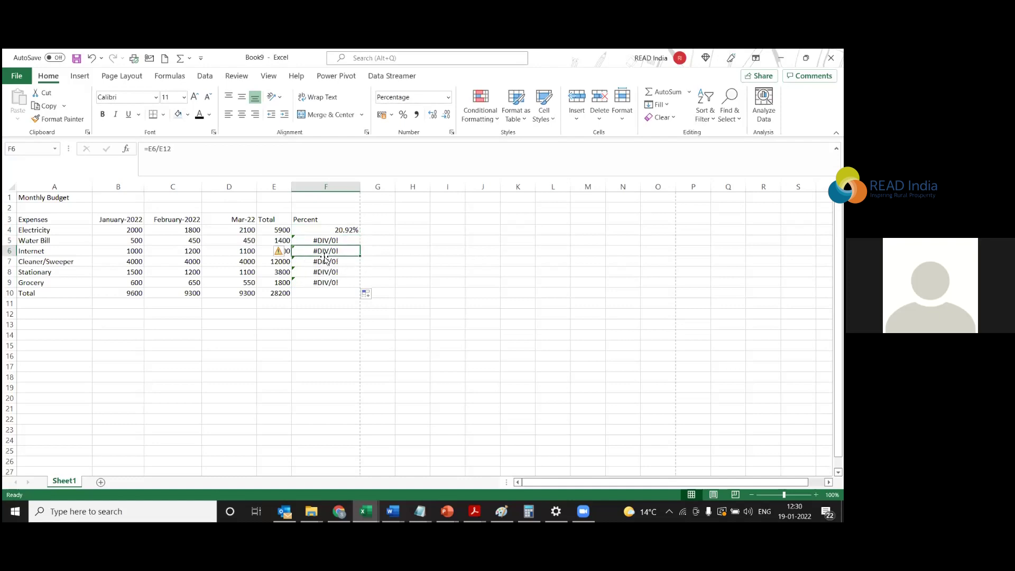
key("Down")
key("Down")
key("Down")
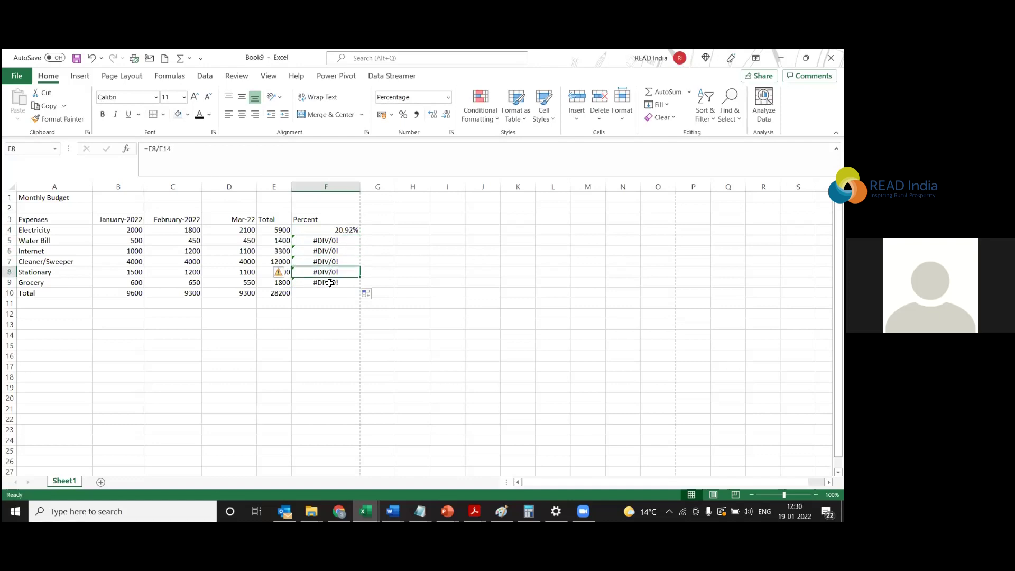
left_click(327, 252)
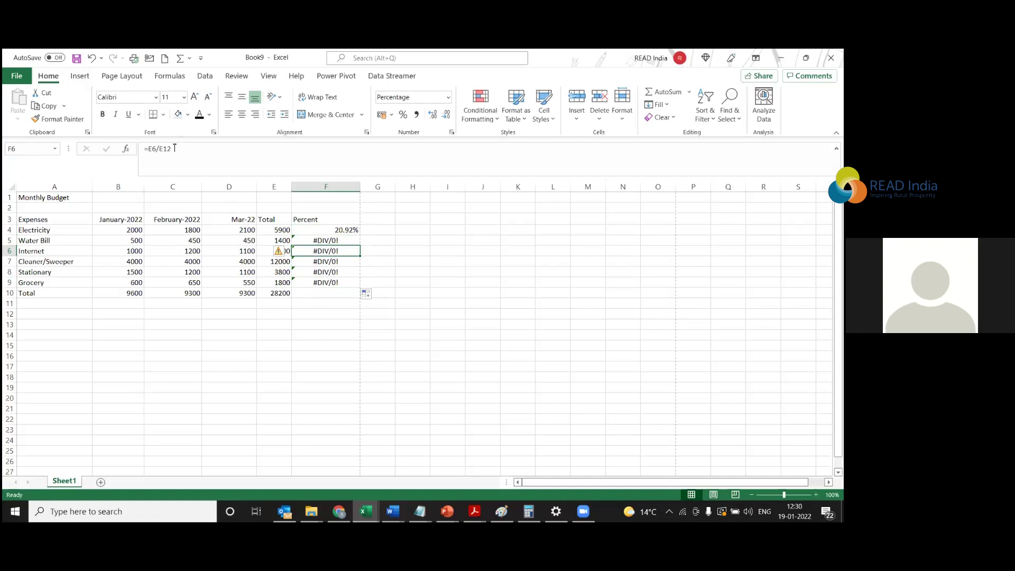
left_click(340, 262)
left_click(335, 271)
left_click(329, 239)
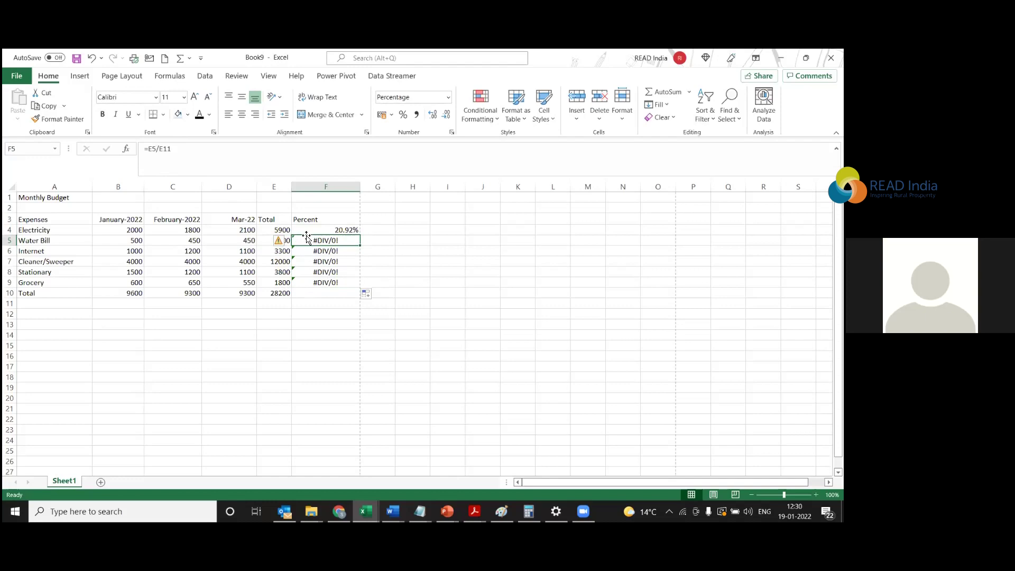
Trace the cells referenced by the percent formulas in F5 and F6 without editing either formula.
left_click(170, 151)
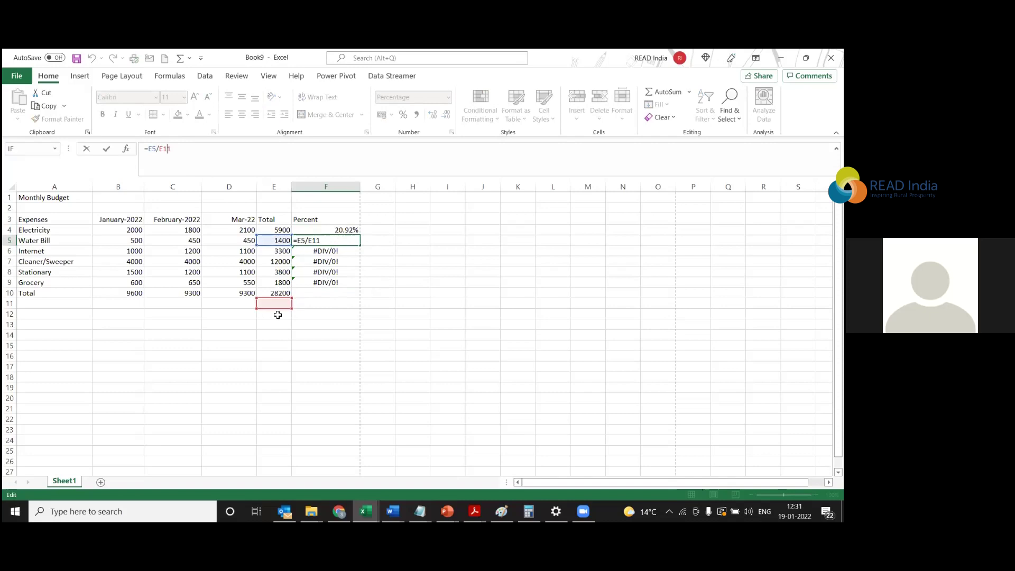
key("Escape")
left_click(336, 249)
left_click(197, 145)
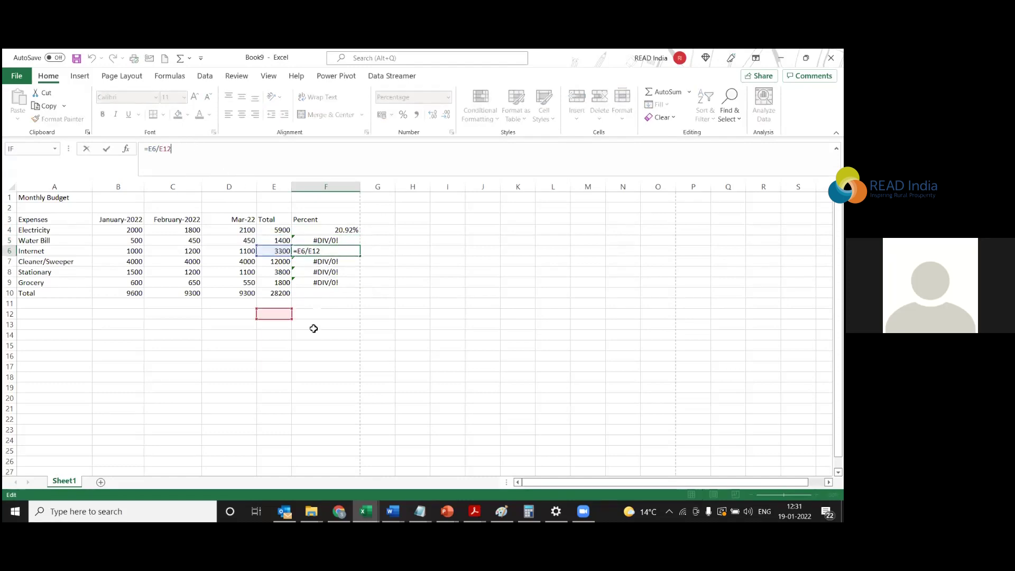
key("Escape")
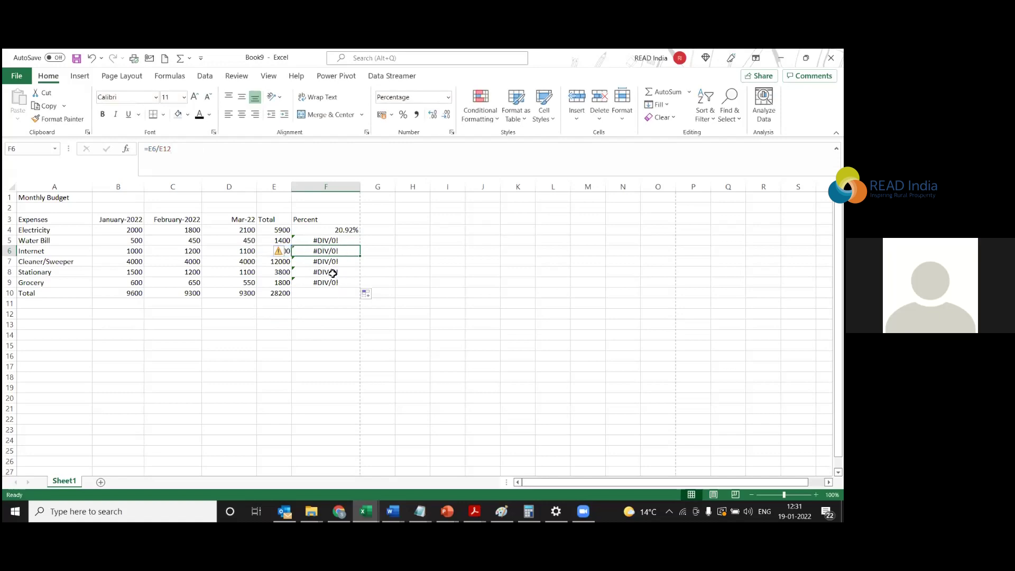
Check the Electricity percent formula in F4 against its source cells, the total in E4 and the grand total in E10.
left_click(335, 230)
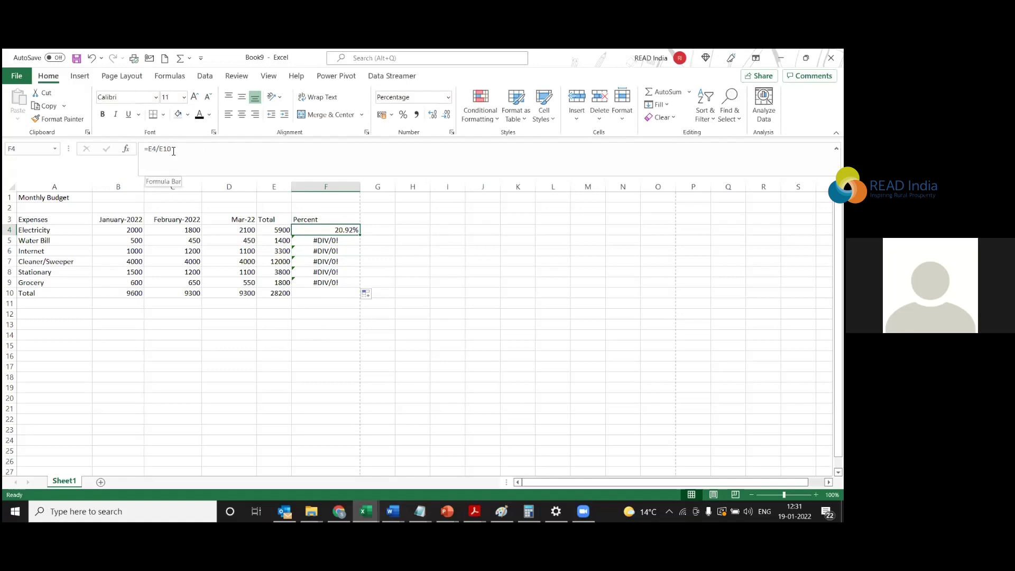
left_click(277, 231)
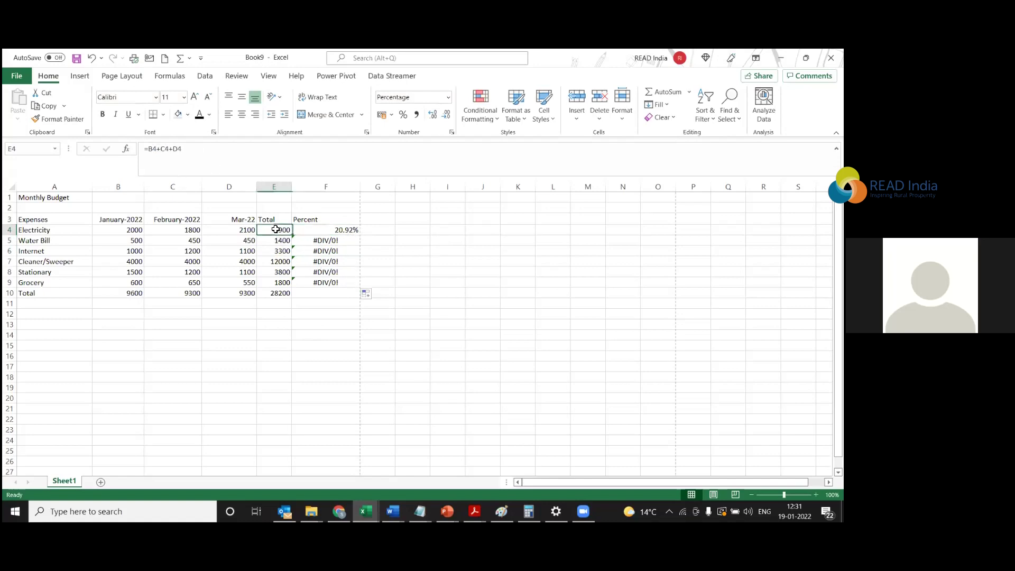
left_click(279, 295)
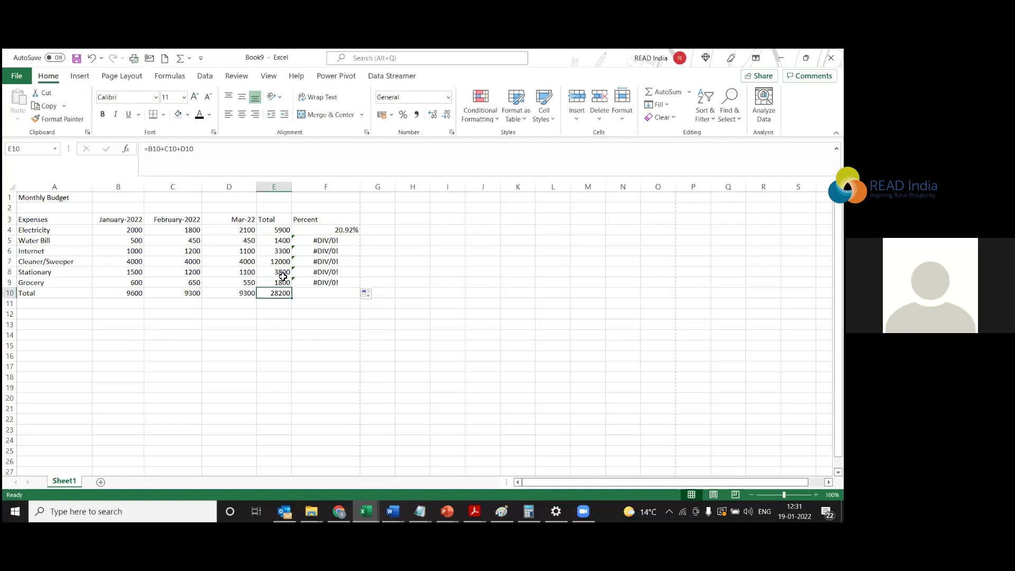
left_click(280, 229)
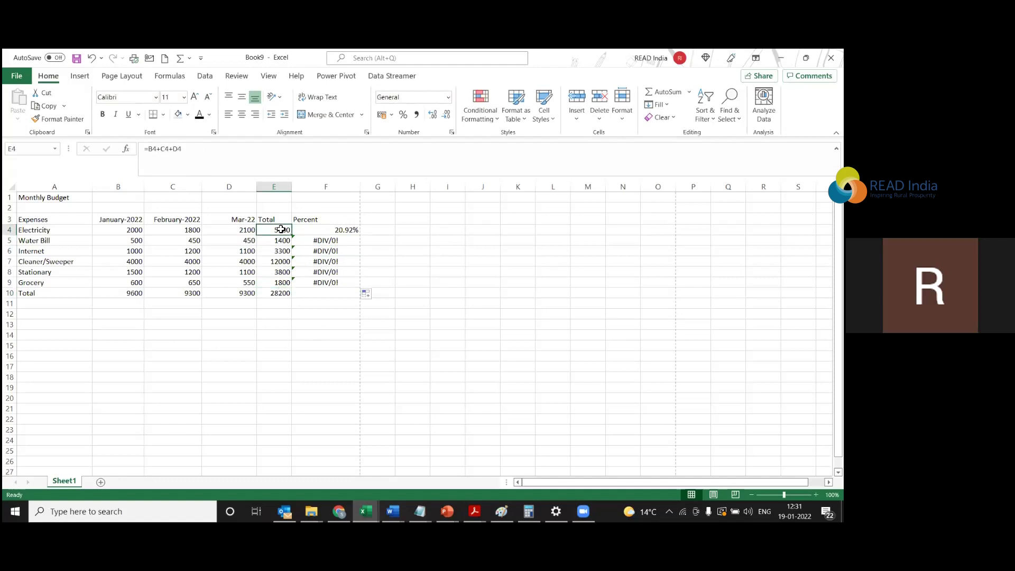
left_click(281, 291)
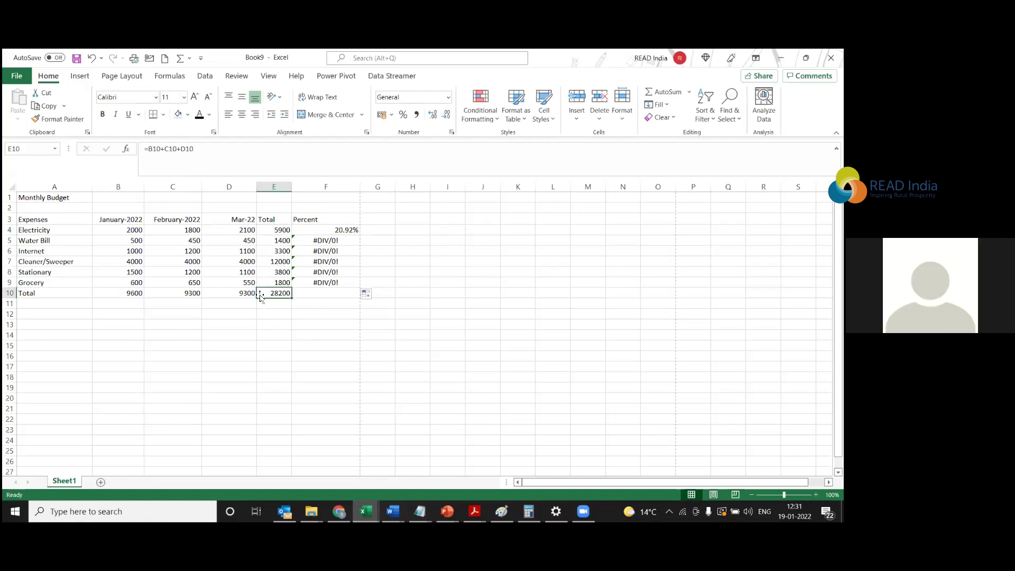
Review the individual expense totals in column E, from Electricity to Stationary, alongside the grand total in E10.
left_click(287, 241)
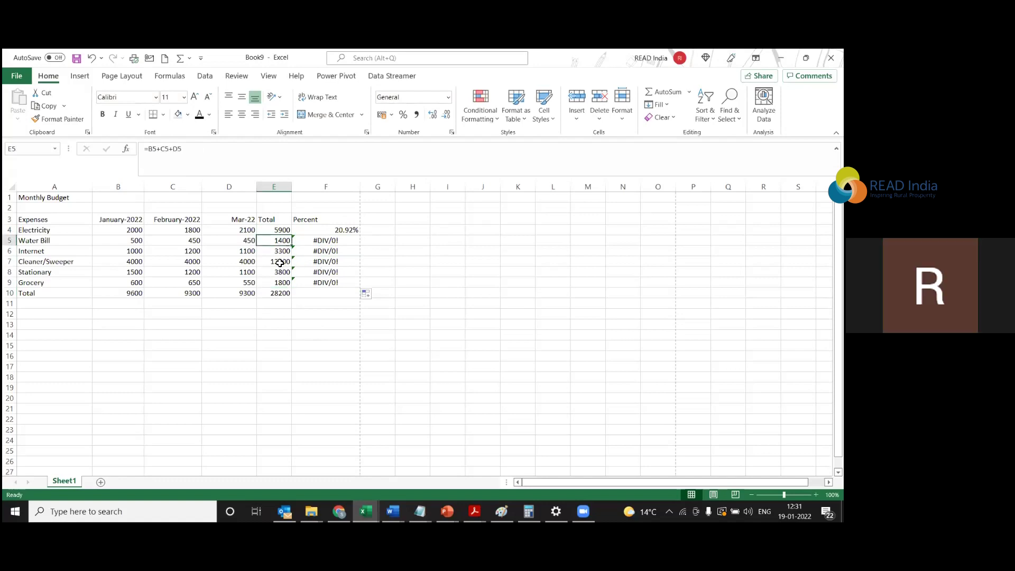
left_click(282, 250)
key("Down")
left_click(282, 248)
left_click(283, 241)
left_click(283, 232)
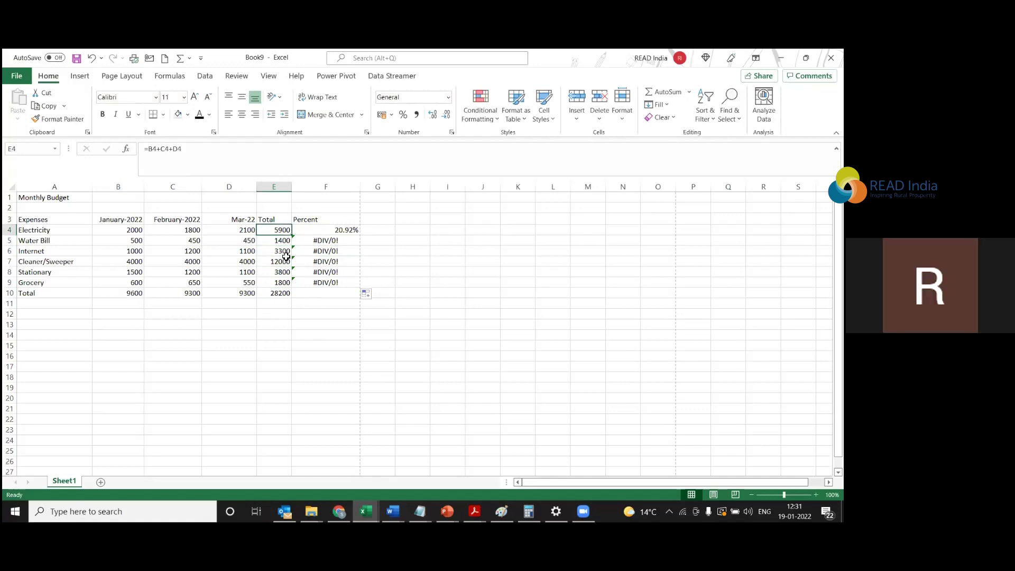
left_click(279, 293)
left_click(284, 241)
left_click(282, 231)
left_click(282, 243)
left_click(286, 253)
left_click(285, 271)
left_click(284, 251)
left_click(284, 231)
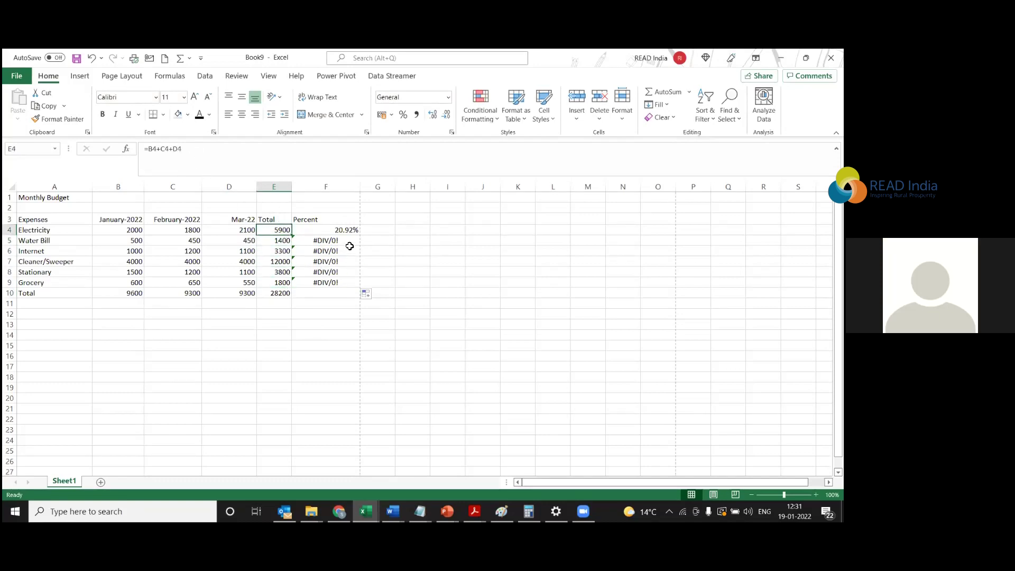
Compare the numerator and divisor references in the percent formulas from F4 to F7, returning to the Electricity formula in F4.
left_click(341, 233)
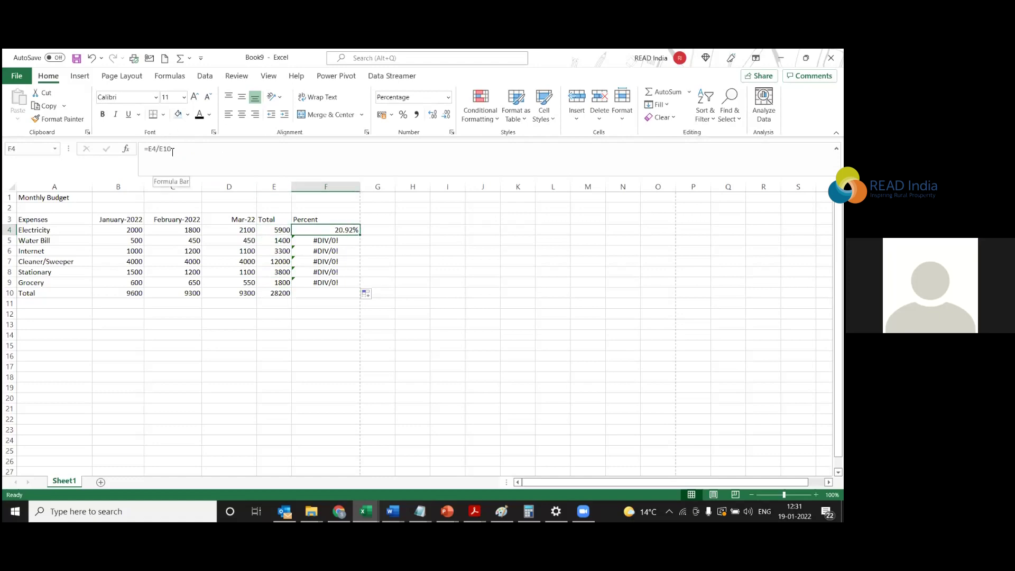
left_click(342, 242)
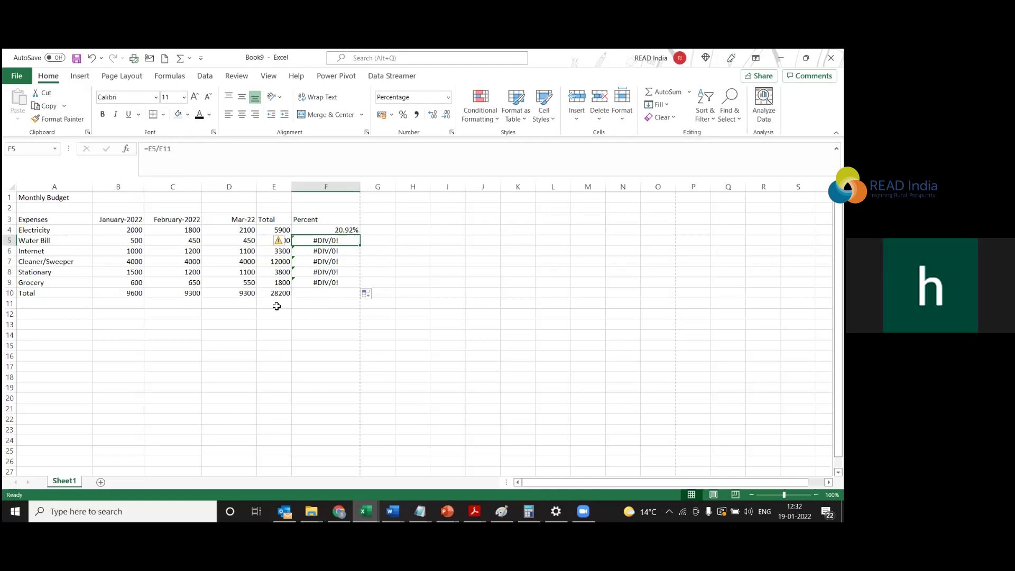
left_click(328, 250)
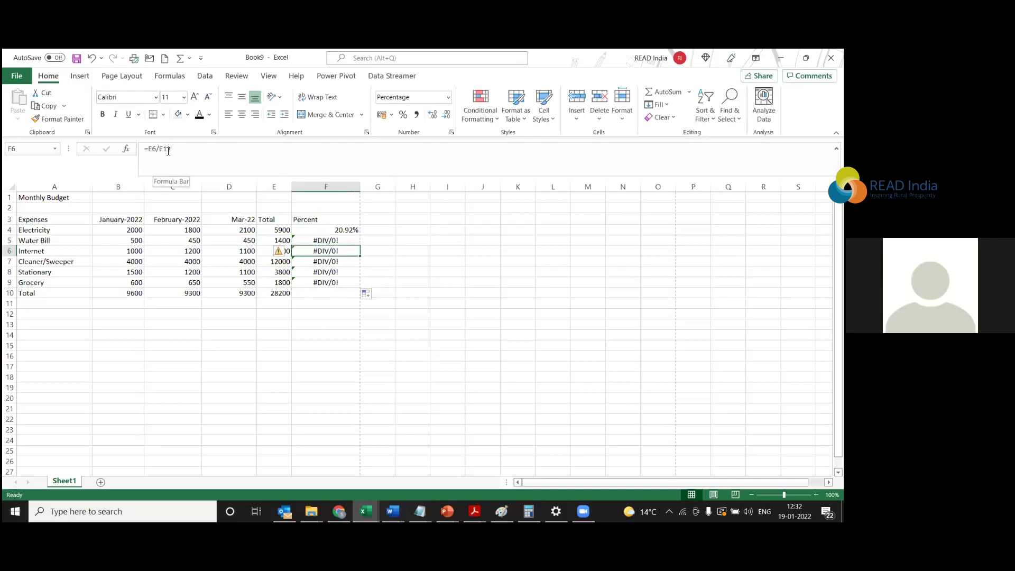
left_click(328, 263)
left_click(336, 231)
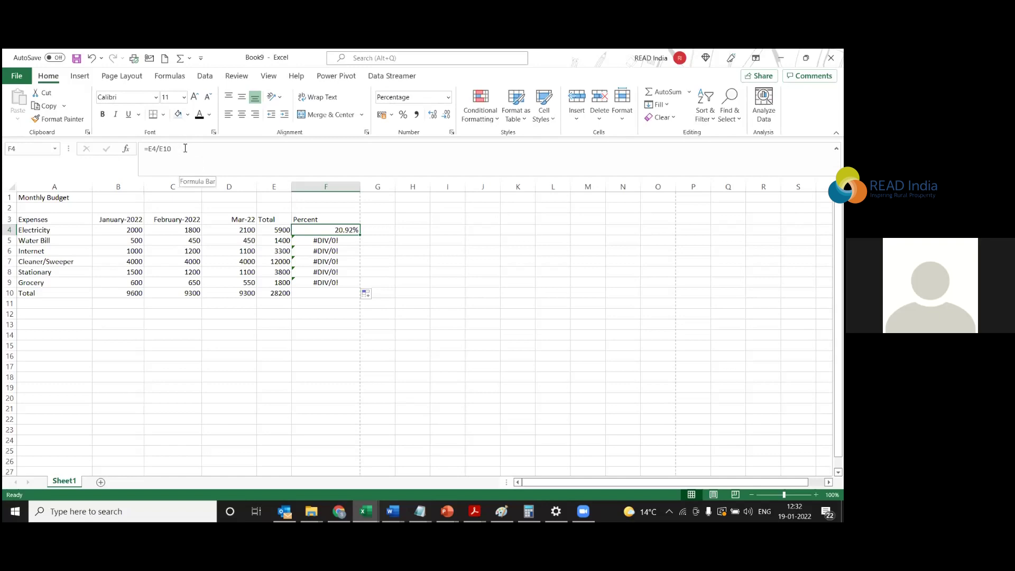
left_click(186, 148)
key("Escape")
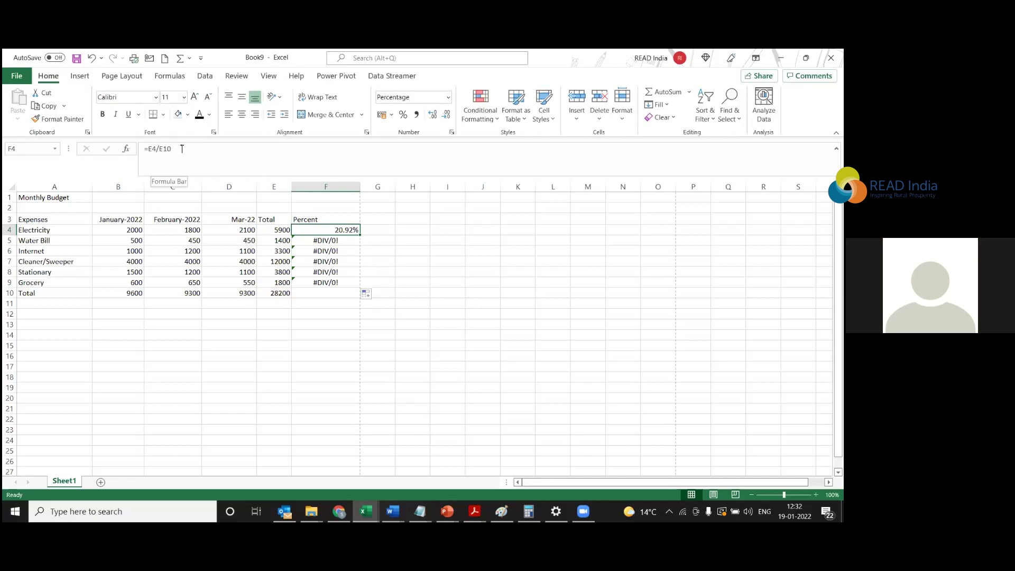
Check the Electricity and Water Bill totals in E4 and E5 and the grand total in E10 against the percent formulas in F4 and F5.
left_click(279, 230)
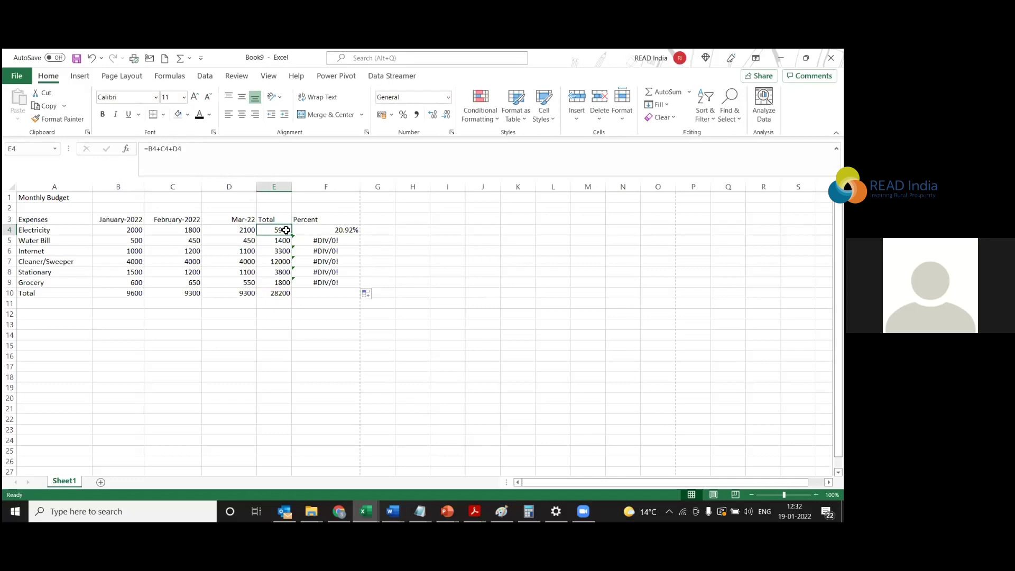
left_click(283, 295)
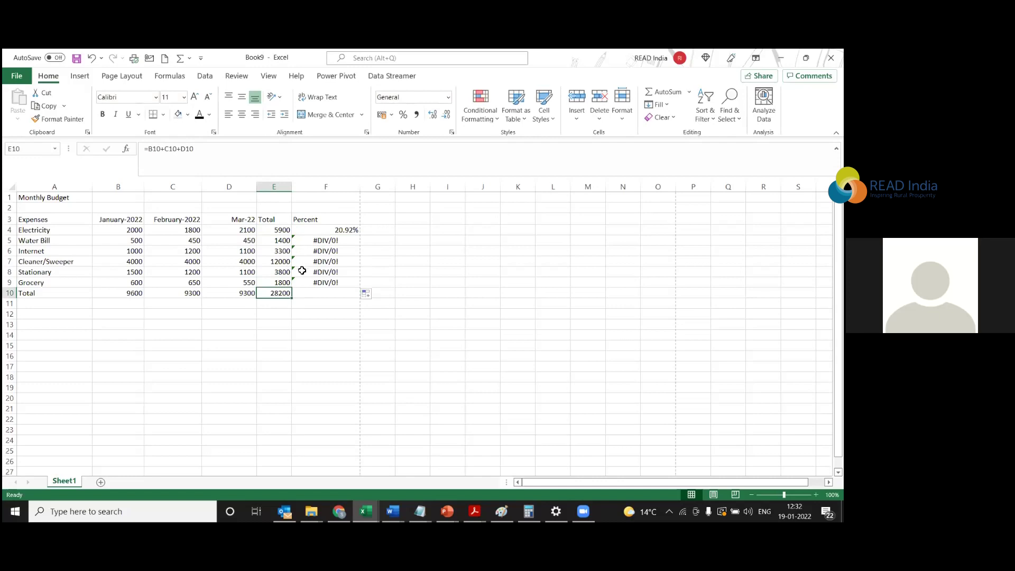
left_click_drag(281, 282, 279, 230)
left_click(286, 229)
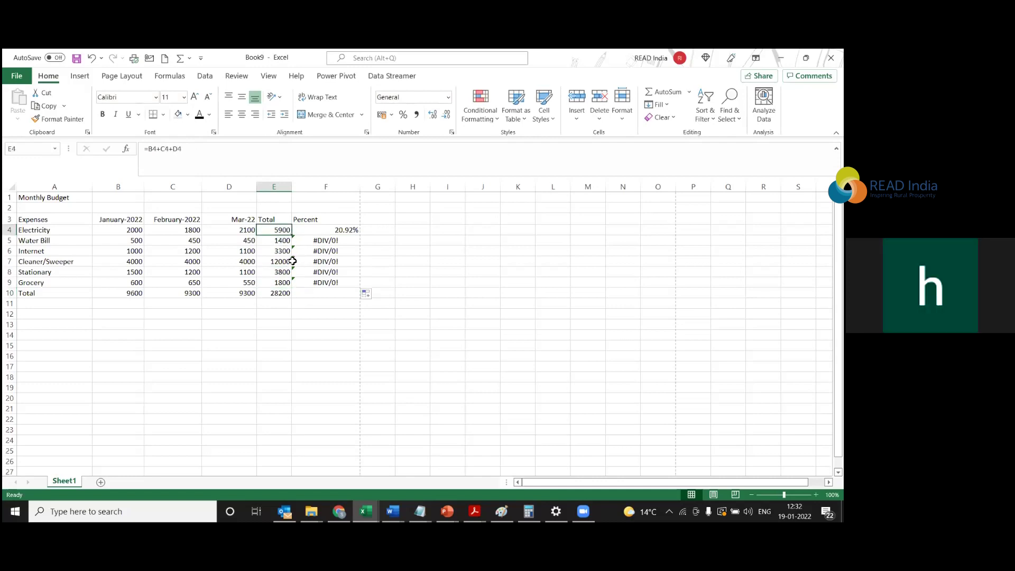
left_click(280, 243)
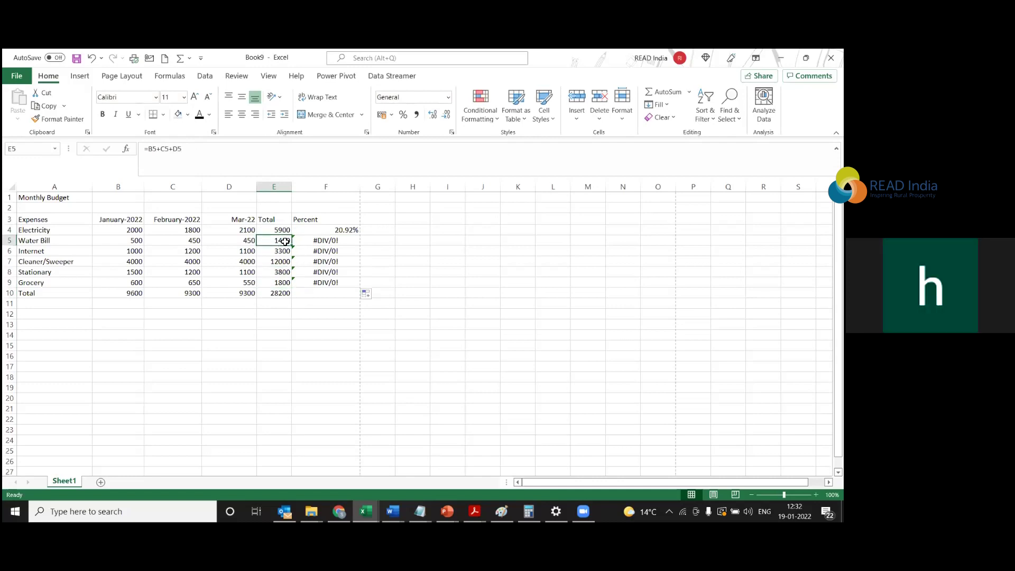
left_click(352, 229)
left_click(352, 242)
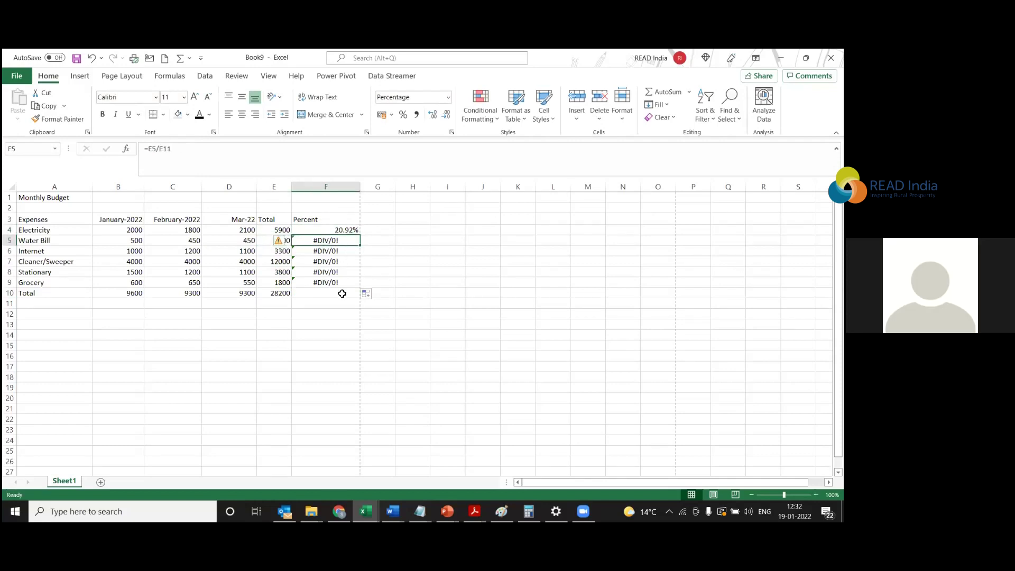
left_click(355, 227)
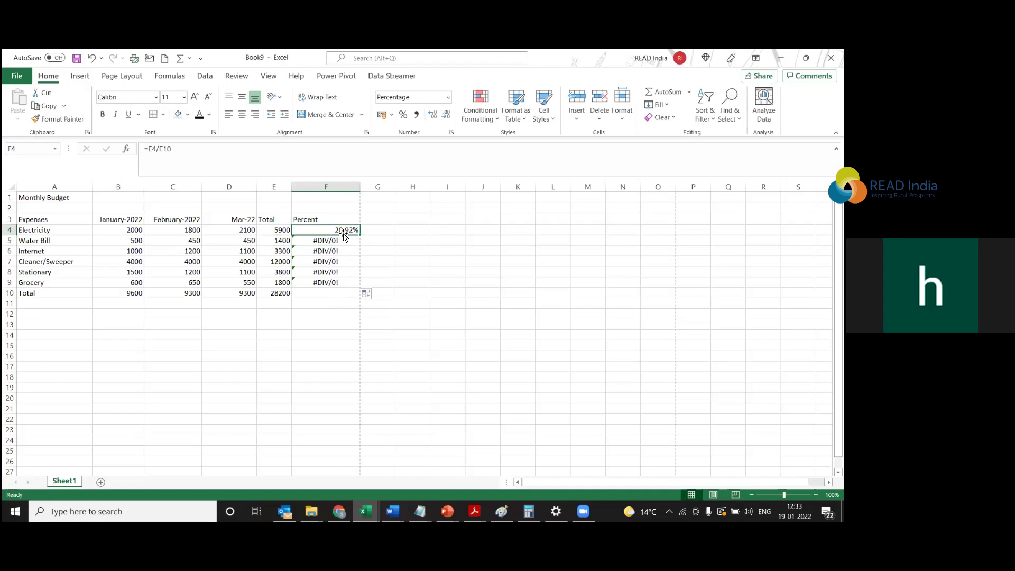
Review the totals from Water Bill to Cleaner/Sweeper and the grand total, and compare the divisors in F4 and F5.
left_click(274, 243)
left_click(279, 251)
left_click(279, 261)
left_click(280, 295)
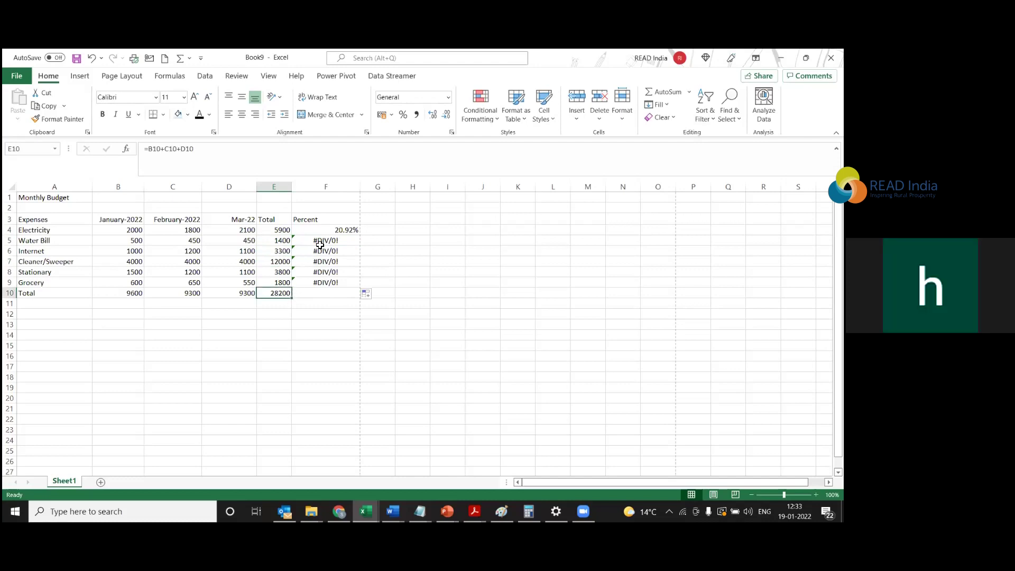
left_click(336, 240)
left_click(280, 230)
left_click(358, 232)
left_click(319, 242)
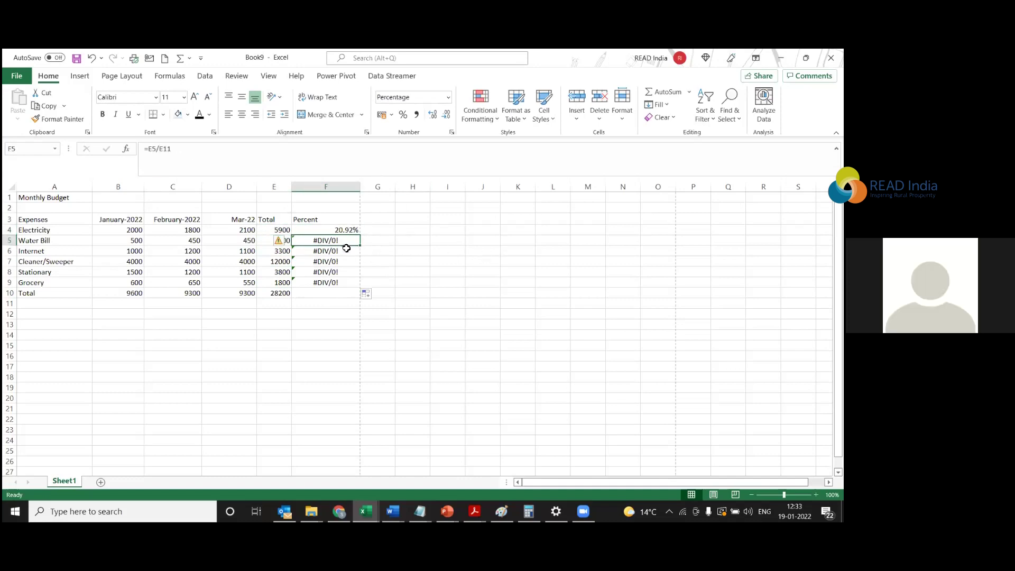
Make the grand total reference in F4 absolute with the formula =E4/$E$10 and fill it down to the Grocery row in F9.
left_click(346, 231)
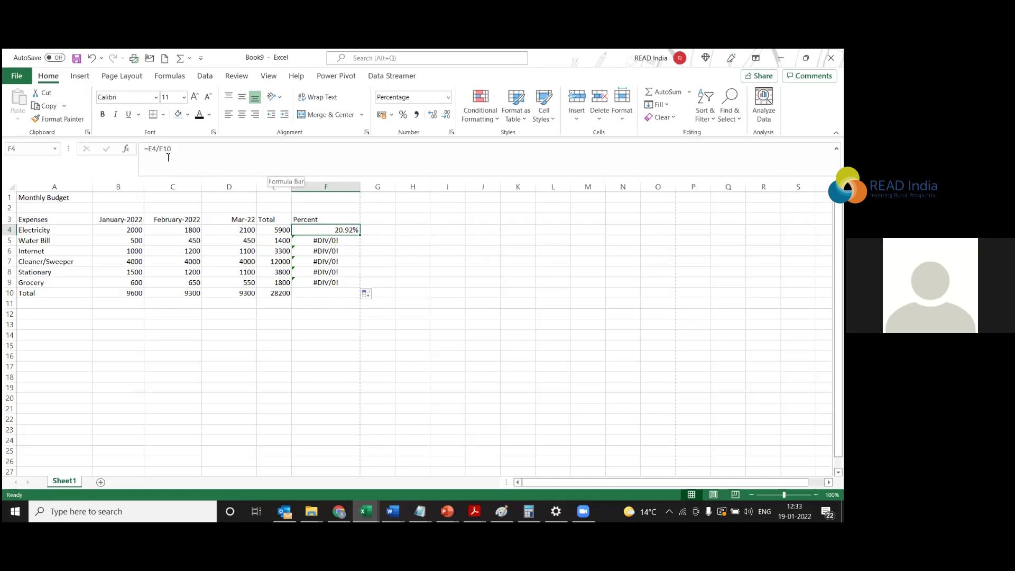
left_click(185, 148)
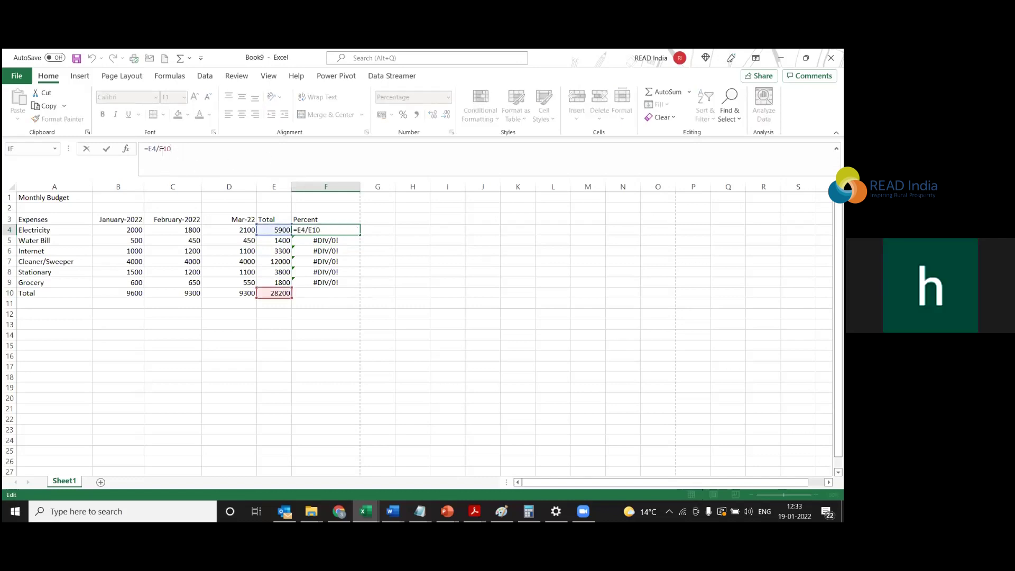
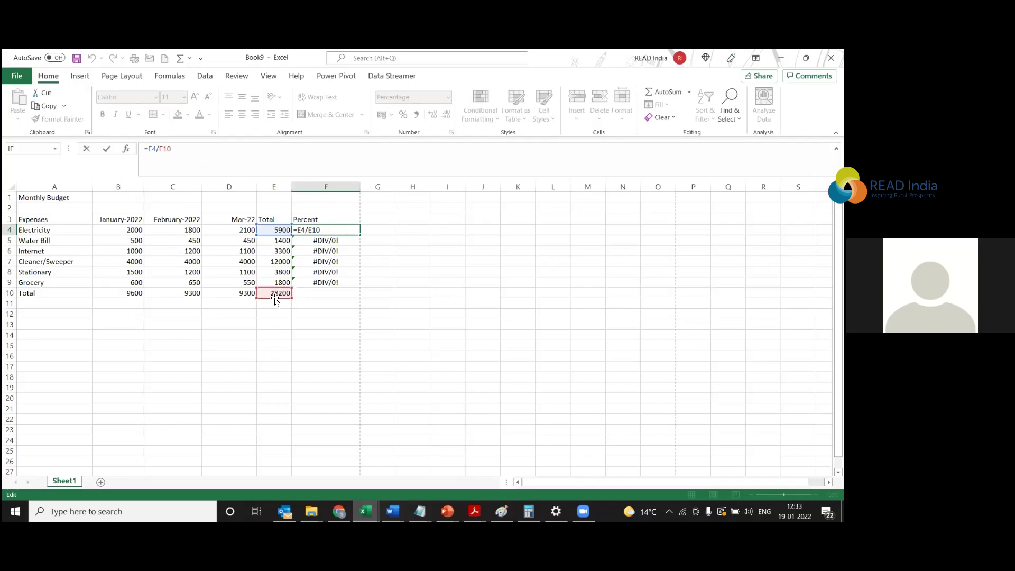
left_click(162, 152)
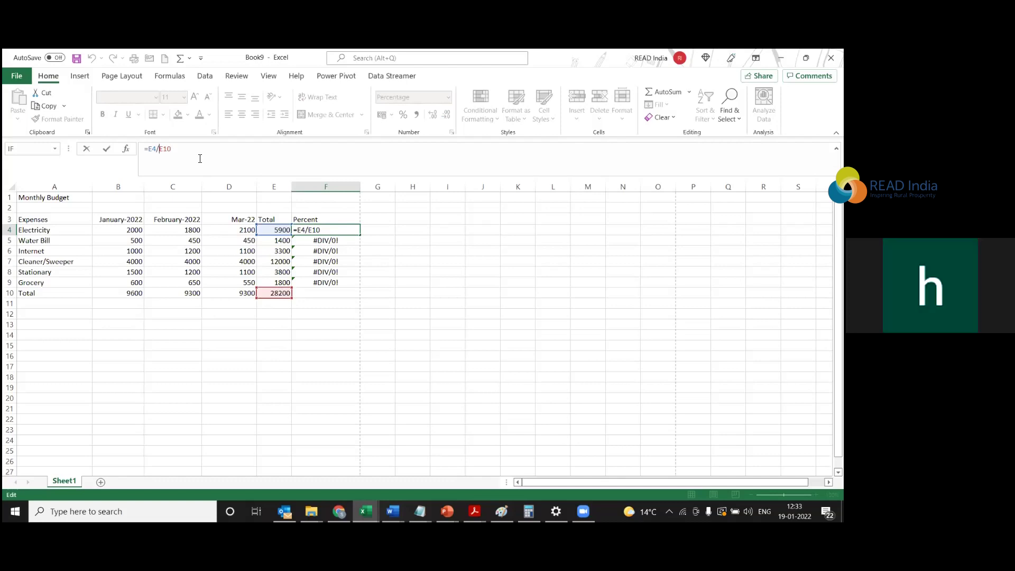
type("$")
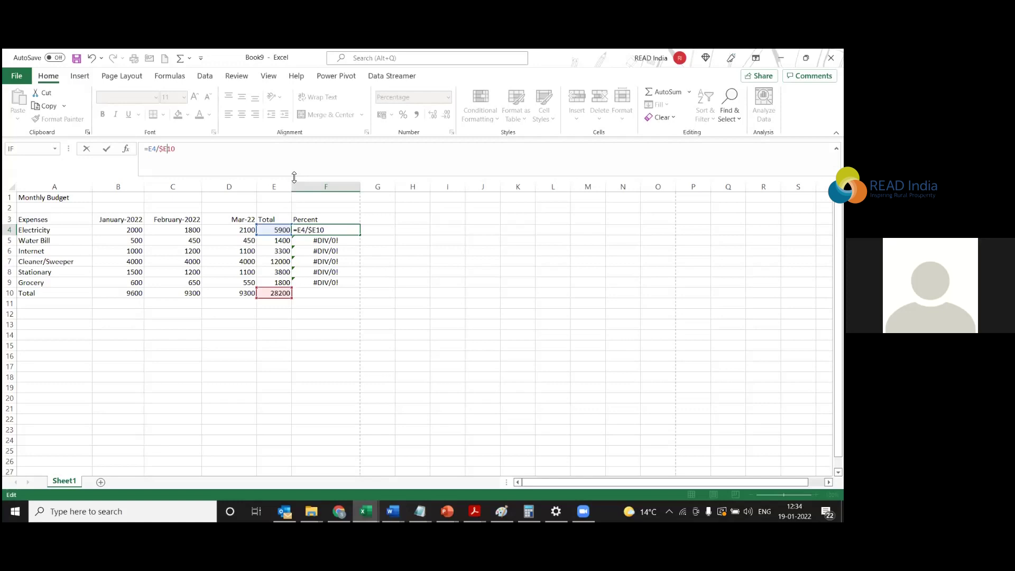
type("$")
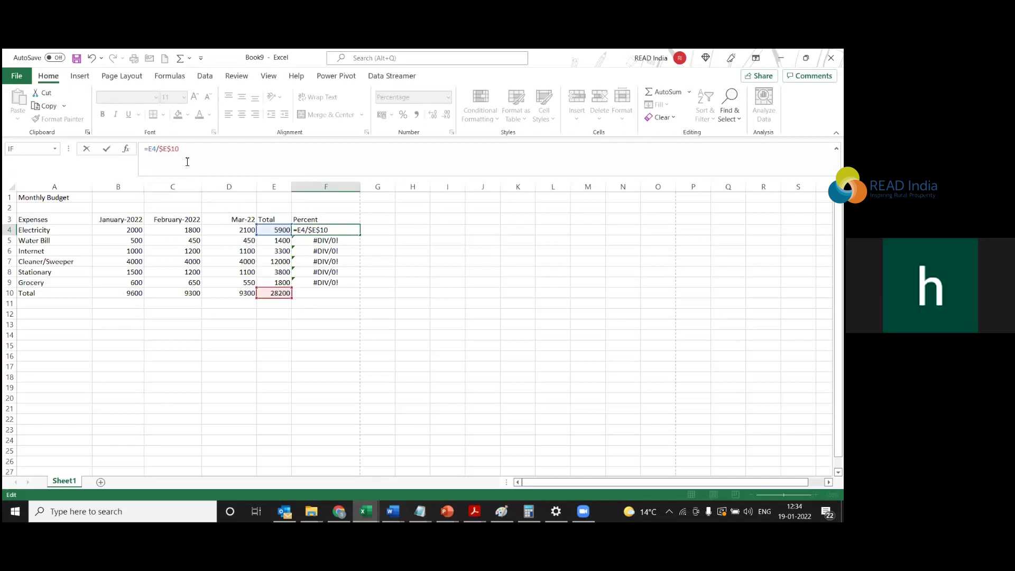
left_click(161, 151)
key("Return")
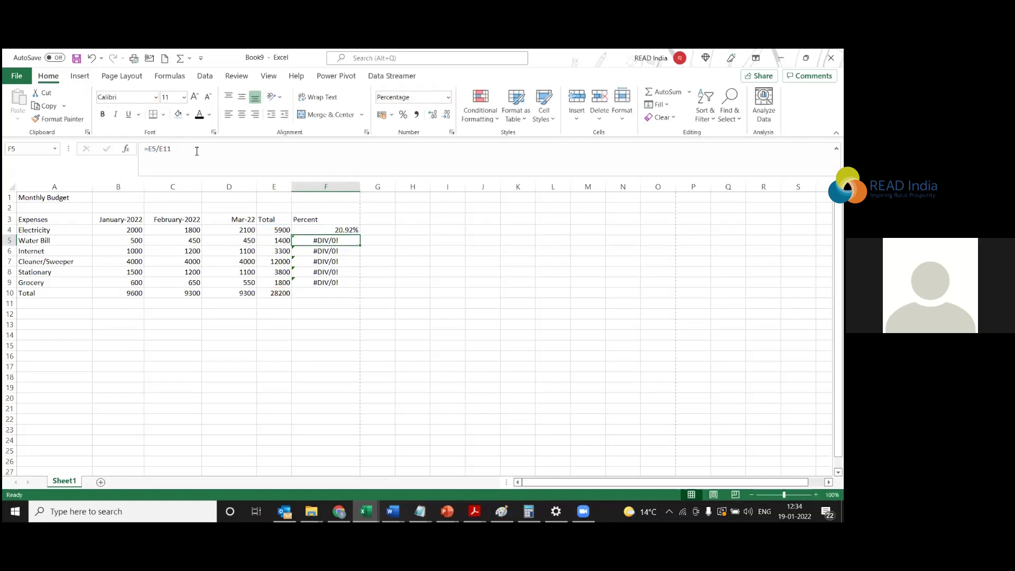
left_click(341, 232)
left_click_drag(360, 236, 357, 286)
Clear the percent formulas in F4:F9 and restore them in the same cells.
key("ctrl+c")
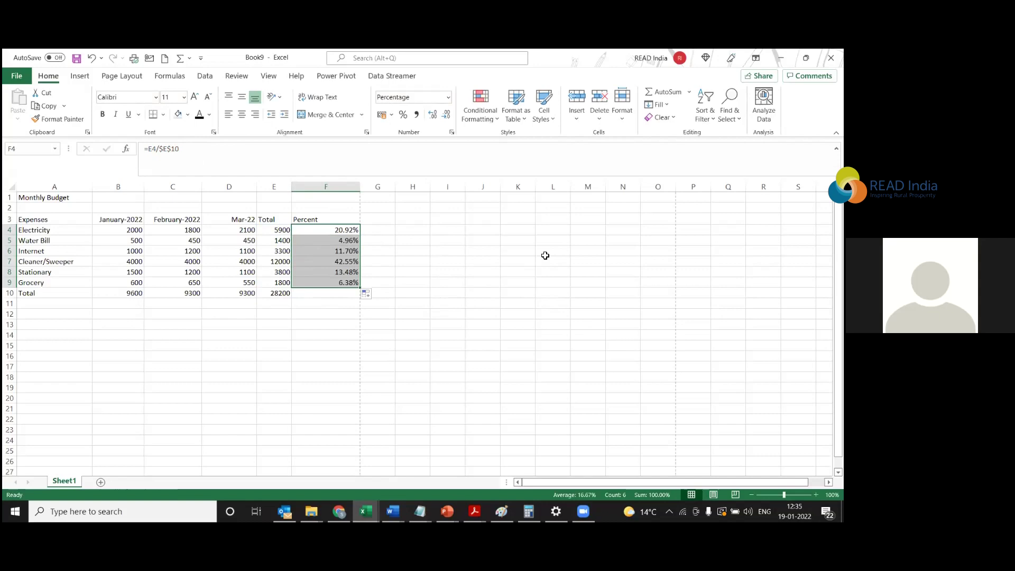
key("Delete")
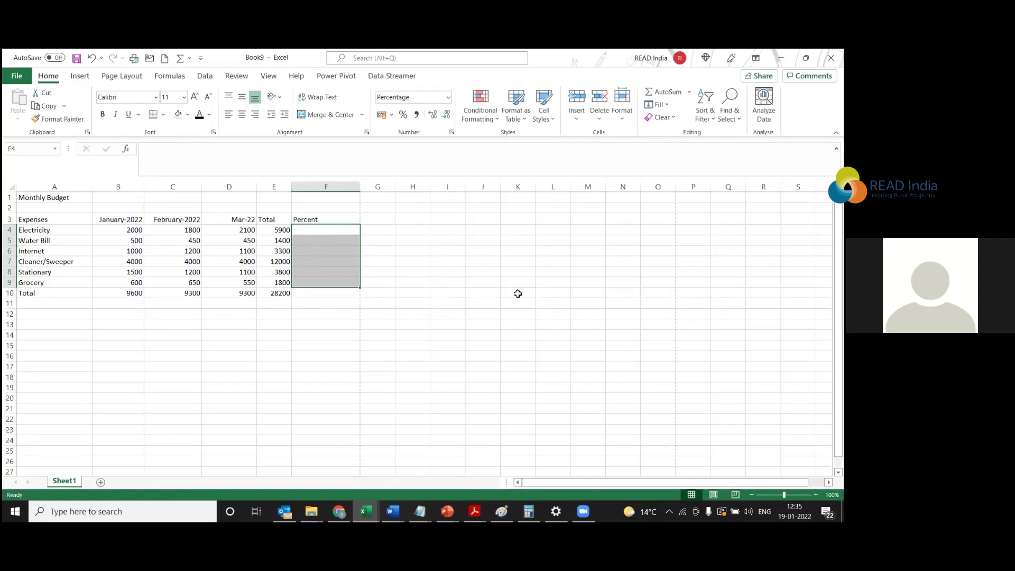
left_click(282, 285)
left_click(281, 294)
left_click(122, 300)
left_click(129, 229)
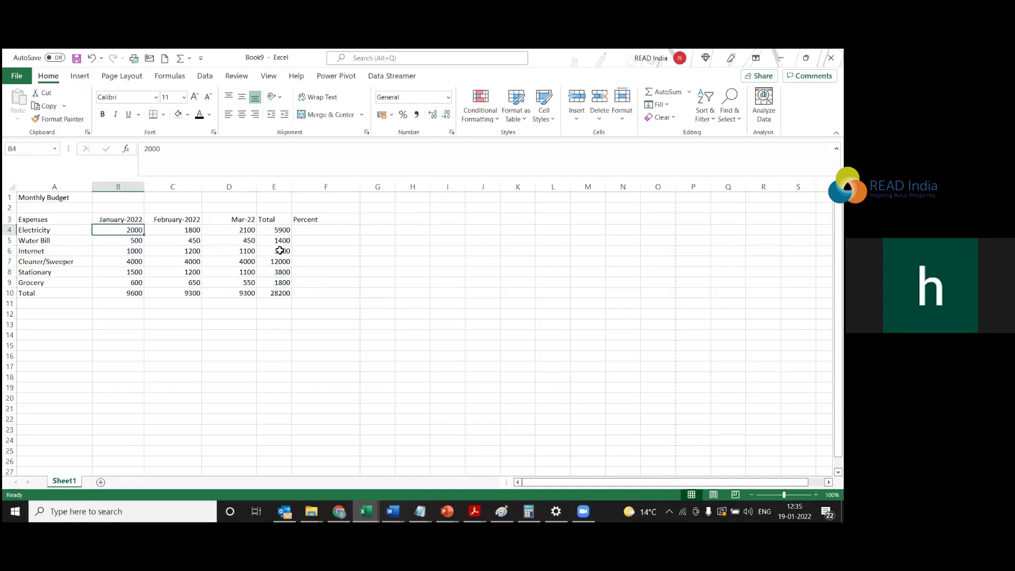
left_click(318, 229)
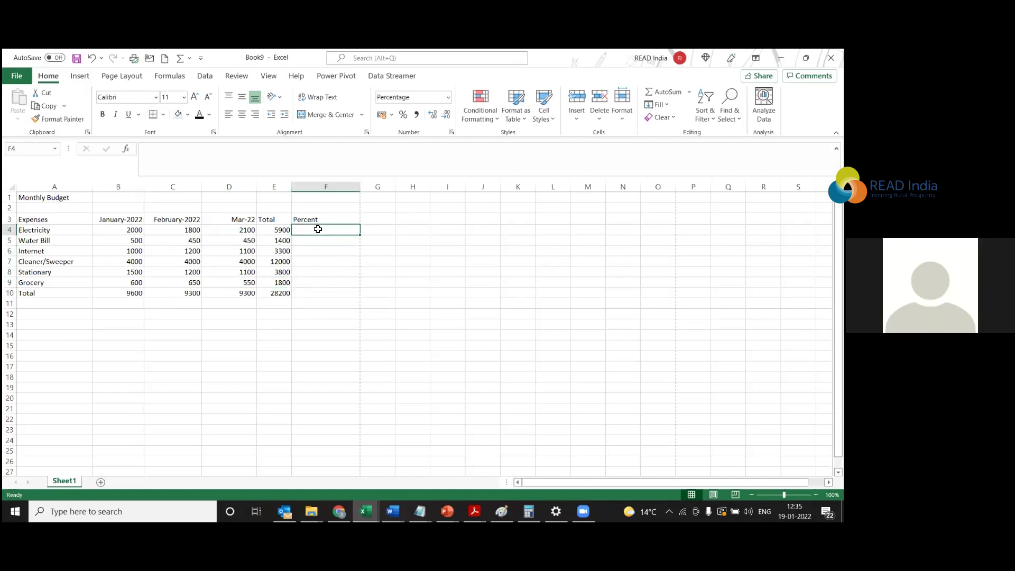
key("ctrl+v")
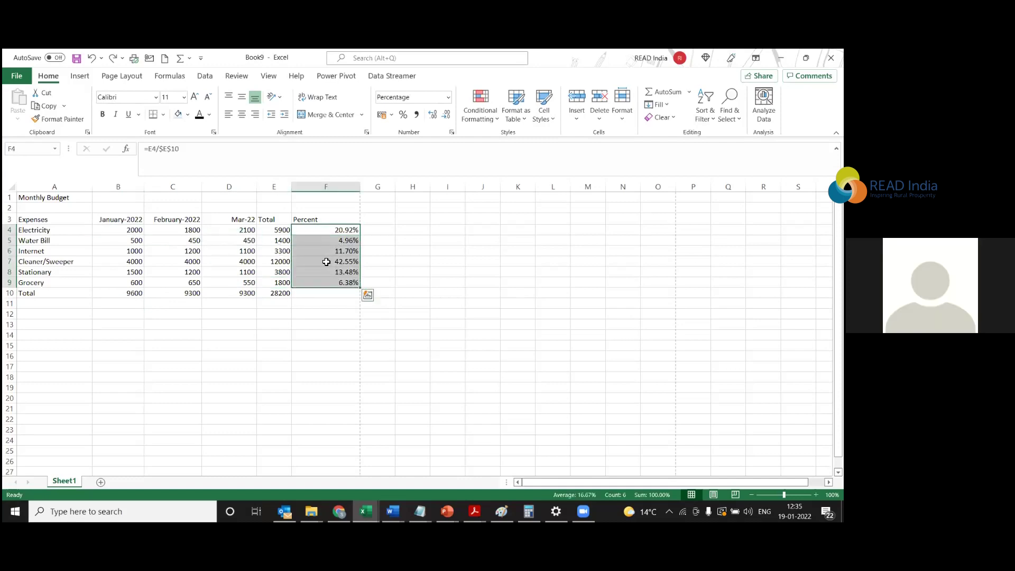
Check the Electricity percent formula in F4 against its total in E4 and the absolute reference to the grand total in E10.
left_click(329, 298)
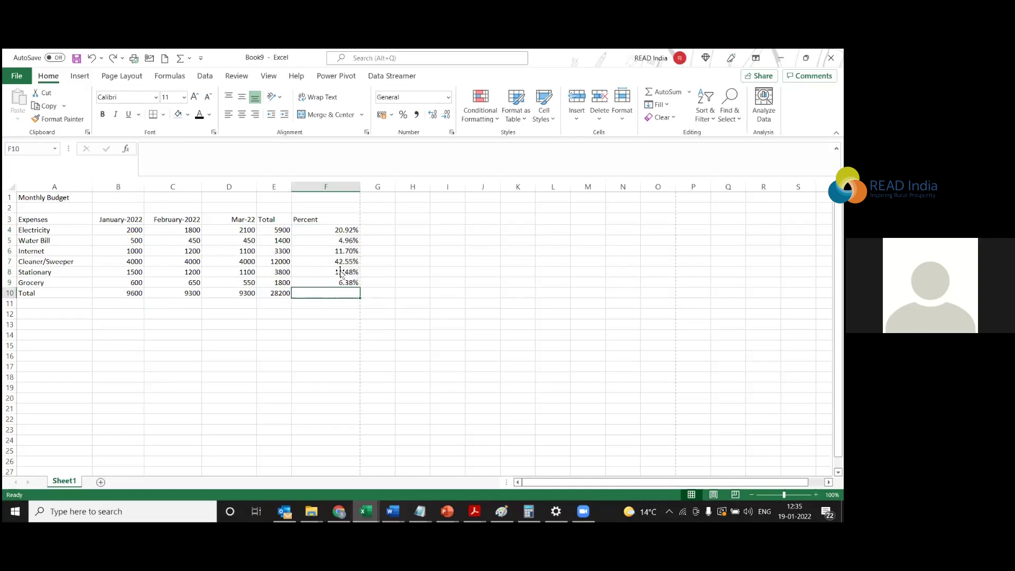
left_click(286, 233)
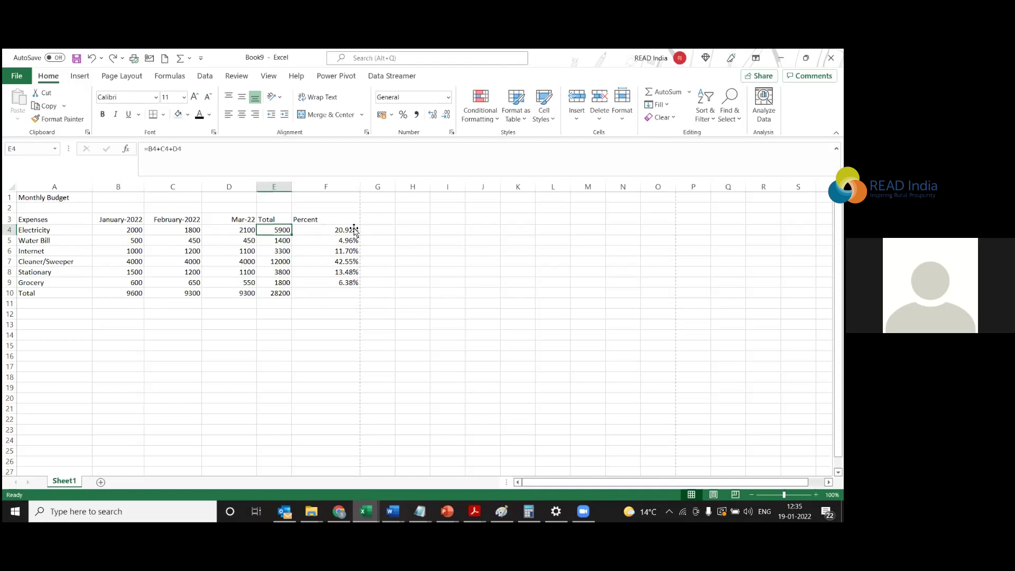
left_click(353, 230)
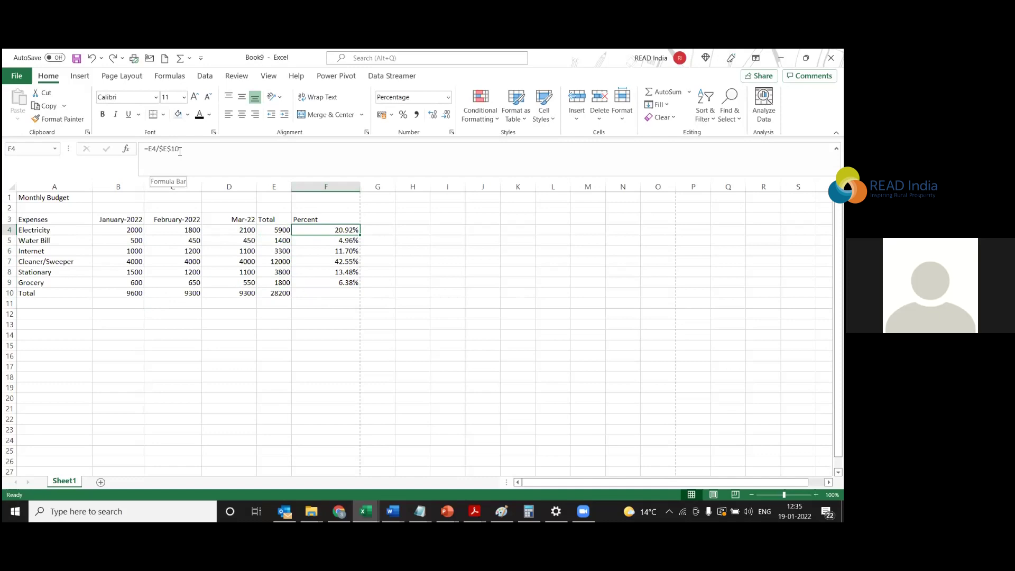
left_click(279, 293)
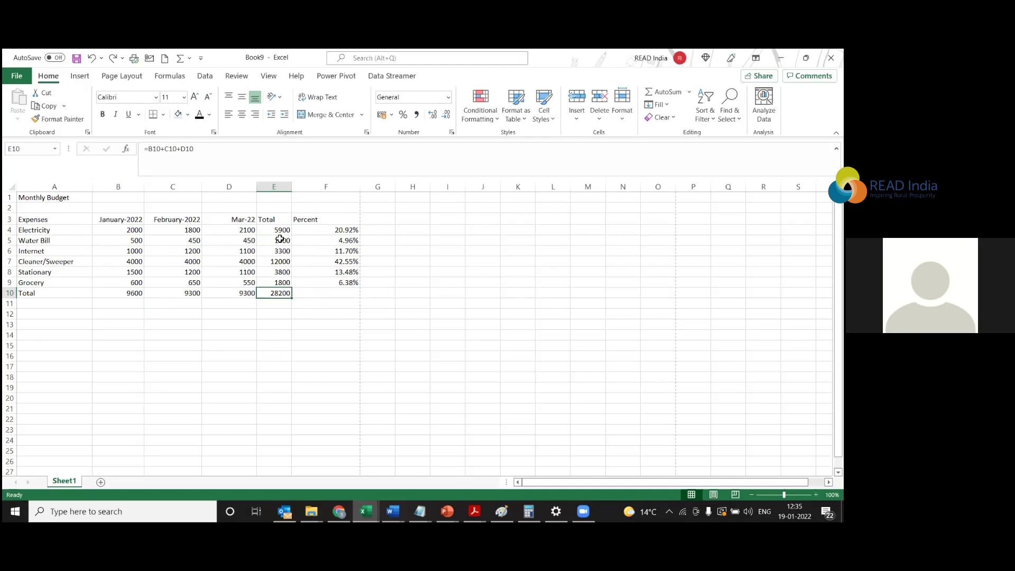
left_click(328, 230)
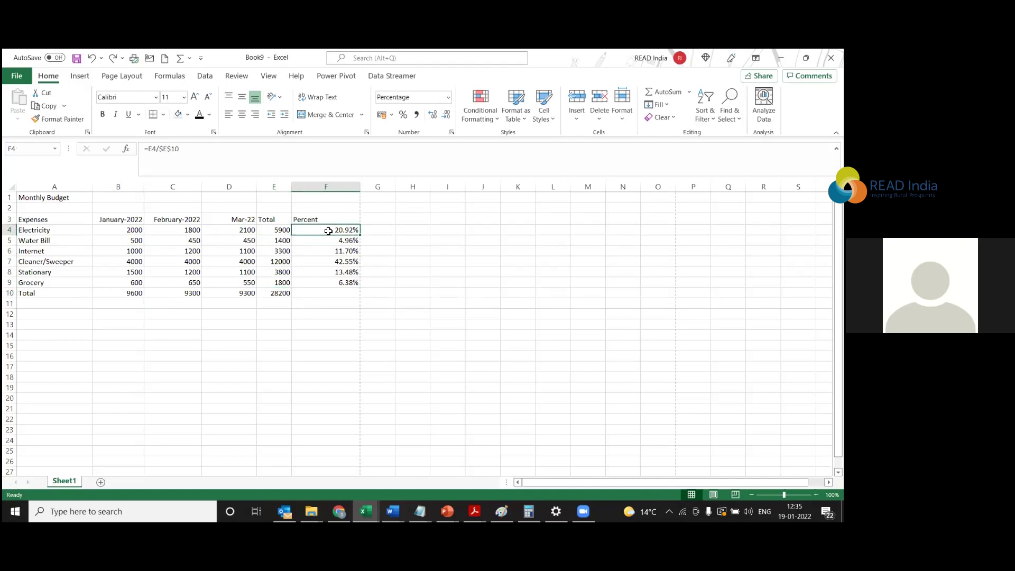
Highlight the grand total cell E10 with a yellow fill.
left_click(283, 293)
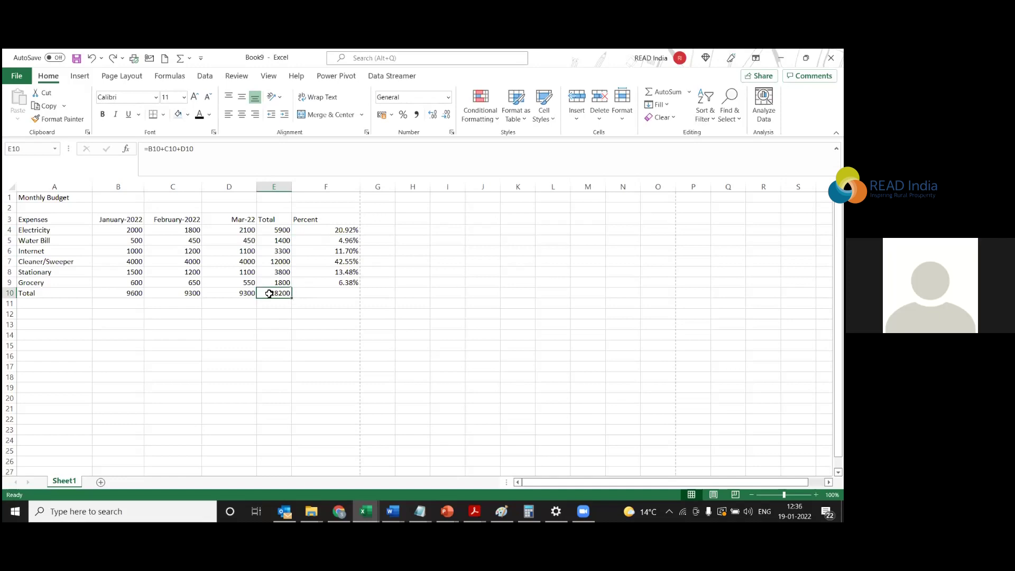
left_click(180, 115)
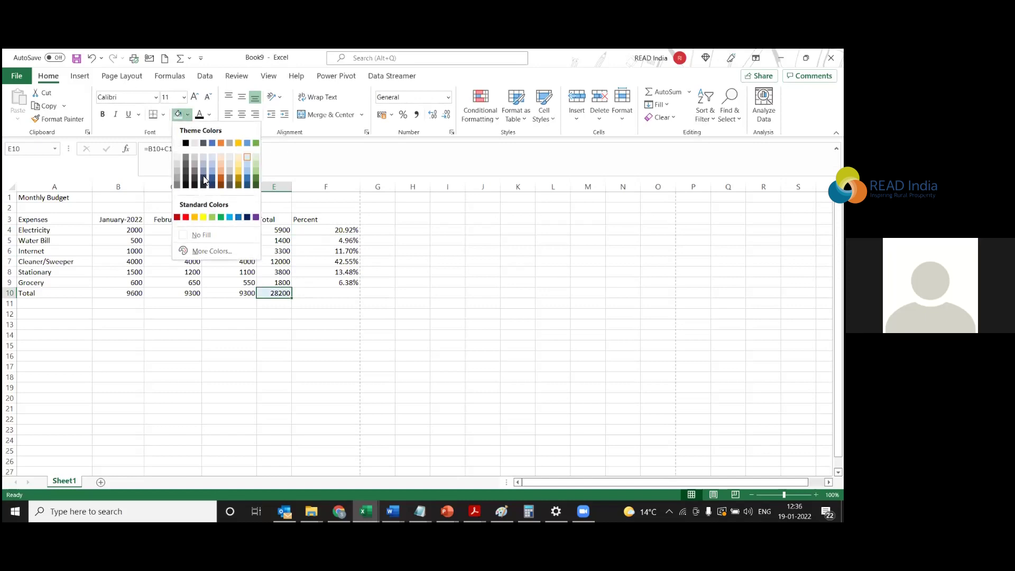
left_click(203, 217)
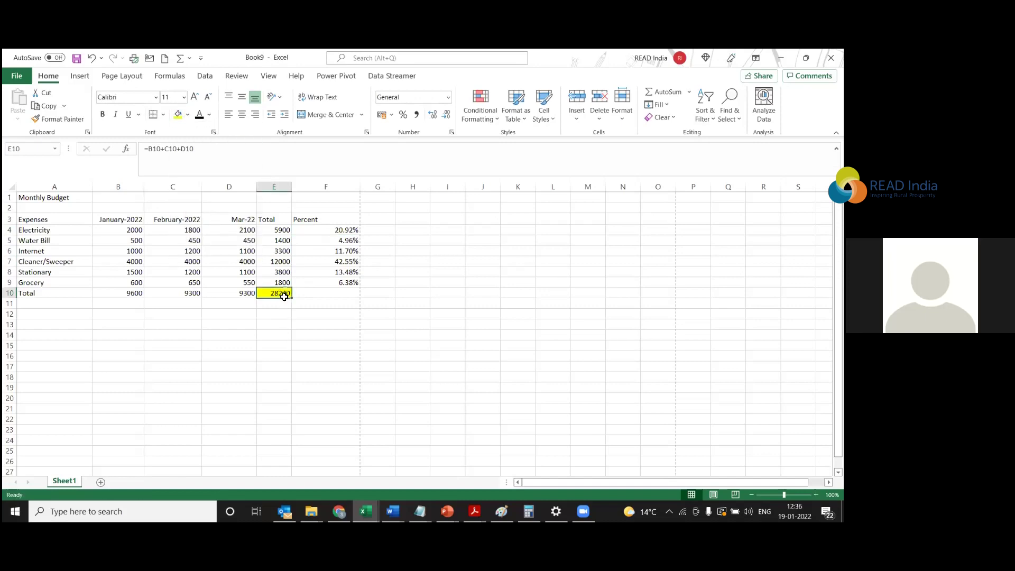
Review the expense totals in E4:E9 one by one and show the cells referenced by the Electricity total formula in E4.
left_click(276, 231)
left_click(277, 241)
left_click(277, 252)
left_click(276, 262)
left_click(278, 281)
left_click(278, 230)
left_click(278, 241)
left_click(279, 251)
left_click(280, 262)
left_click(280, 272)
left_click(280, 283)
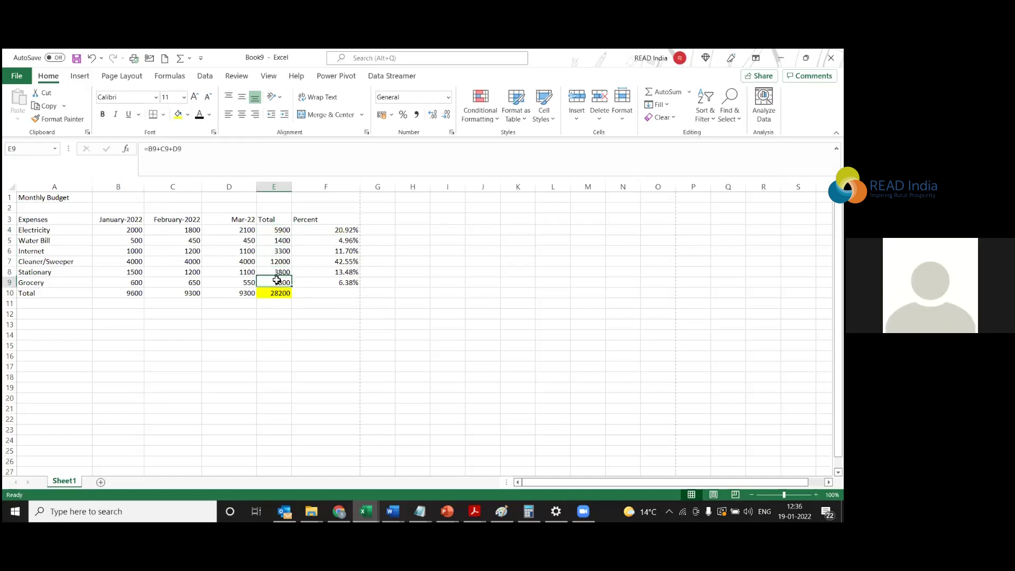
double_click(281, 230)
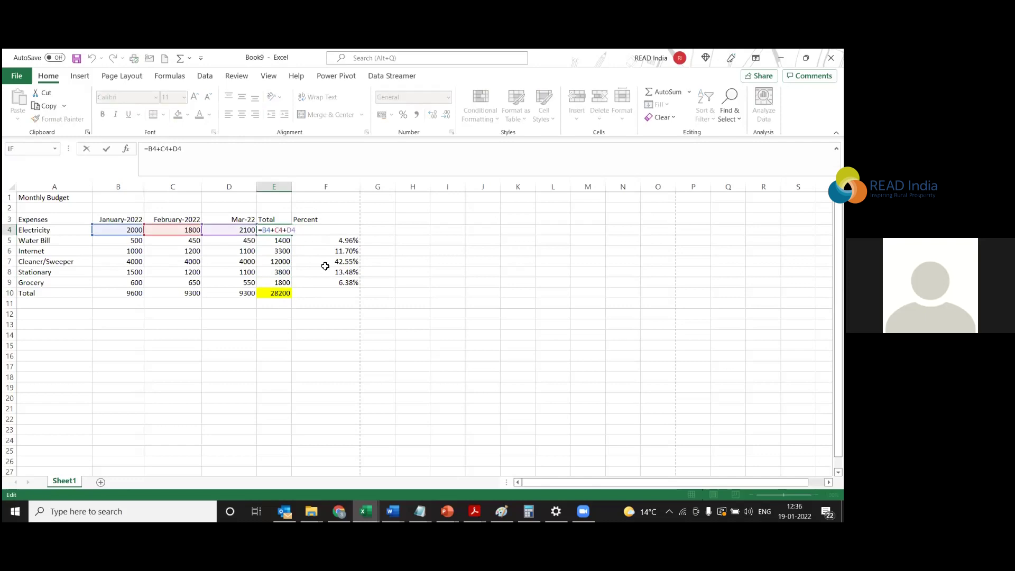
key("BackSpace")
key("BackSpace")
key("BackSpace")
key("BackSpace")
key("BackSpace")
key("BackSpace")
key("BackSpace")
key("BackSpace")
key("BackSpace")
key("Escape")
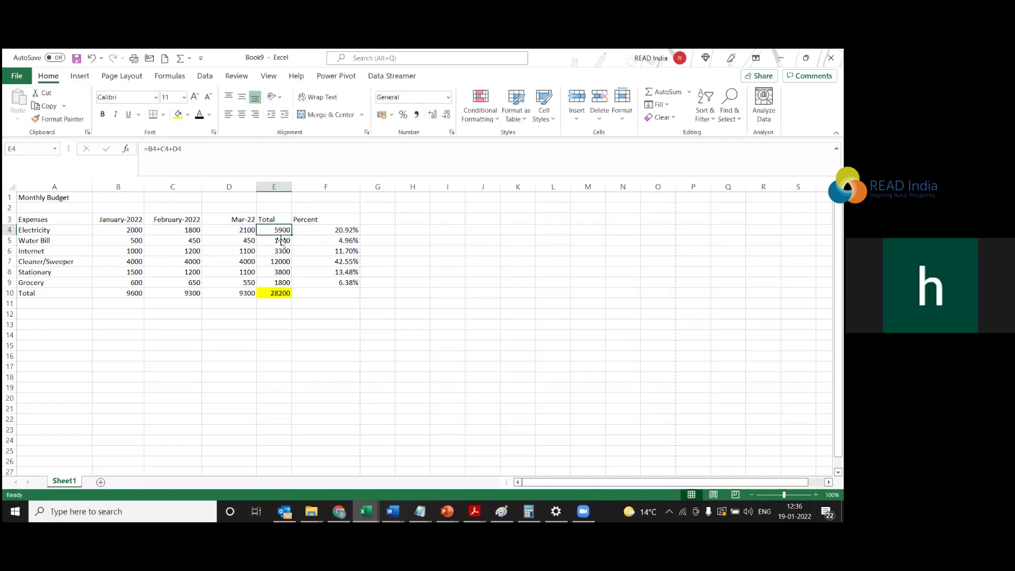
Compare the expense totals in E4:E6 with the grand total in E10 and the Electricity percent formula in F4.
key("Down")
left_click(282, 292)
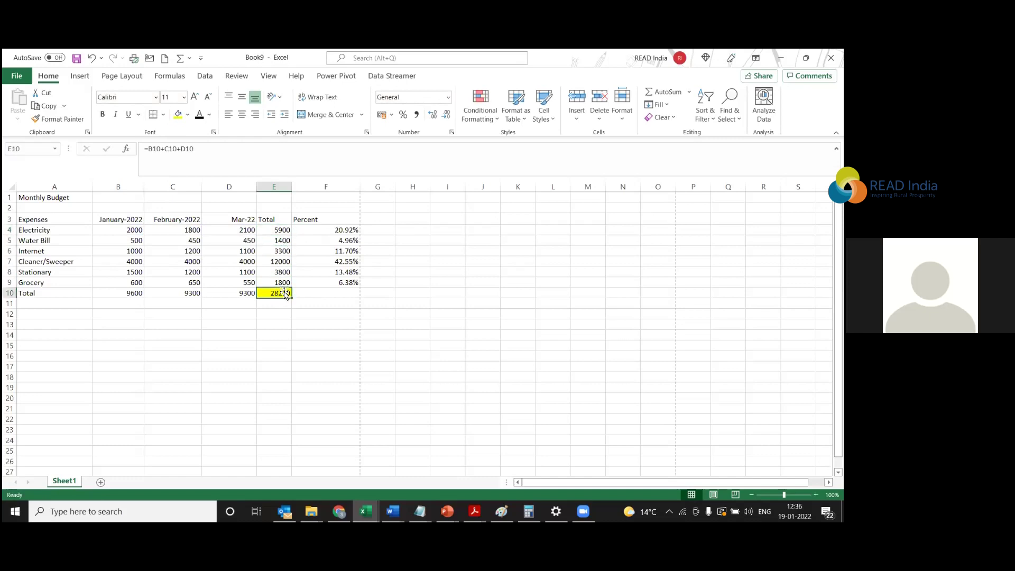
left_click(285, 253)
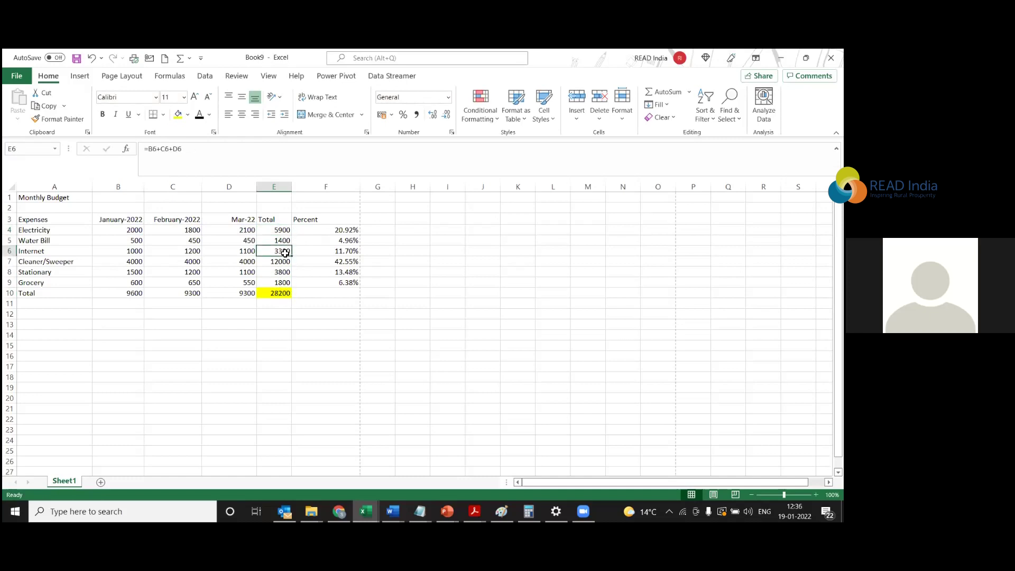
left_click(280, 294)
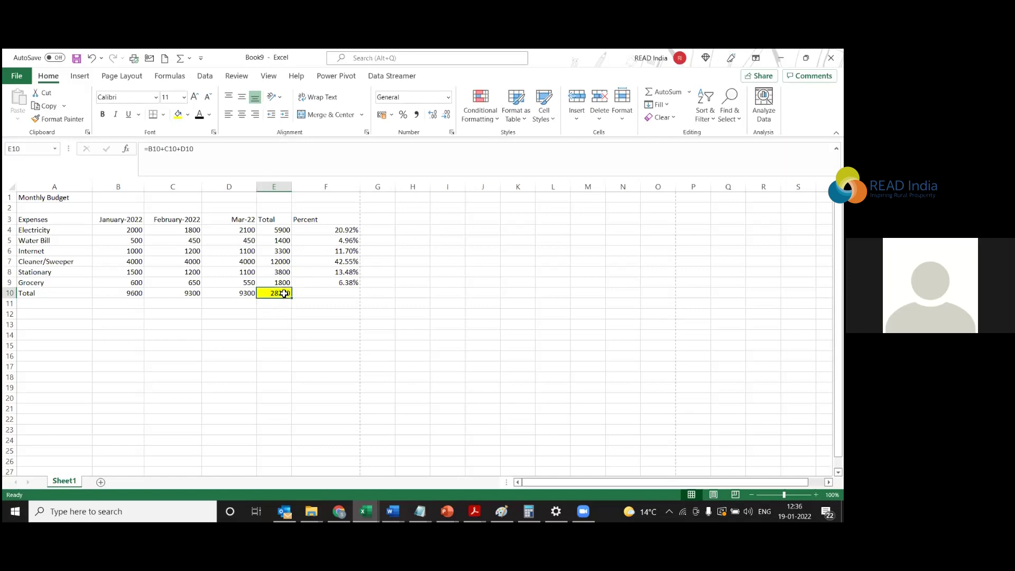
left_click(320, 230)
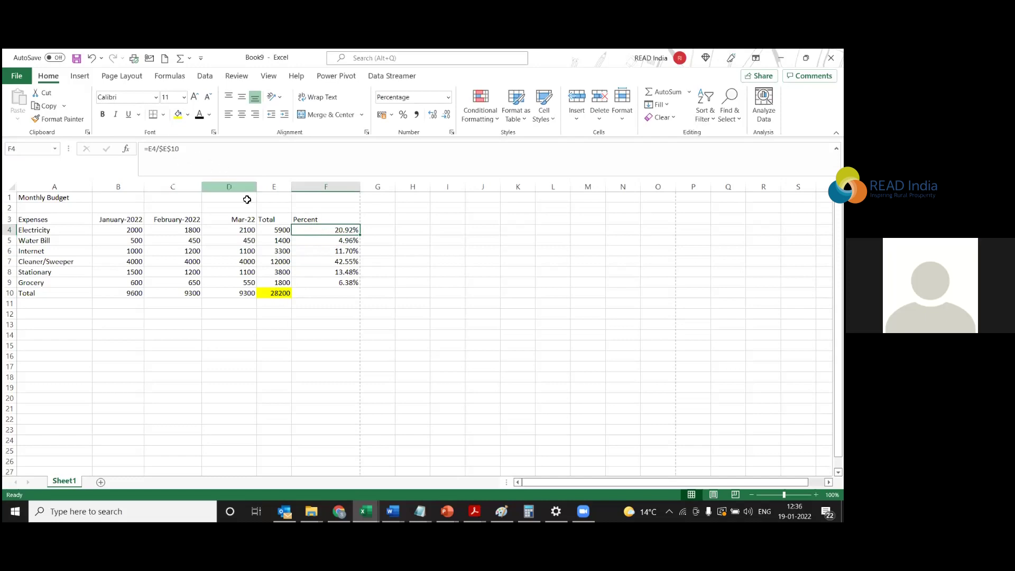
left_click(282, 231)
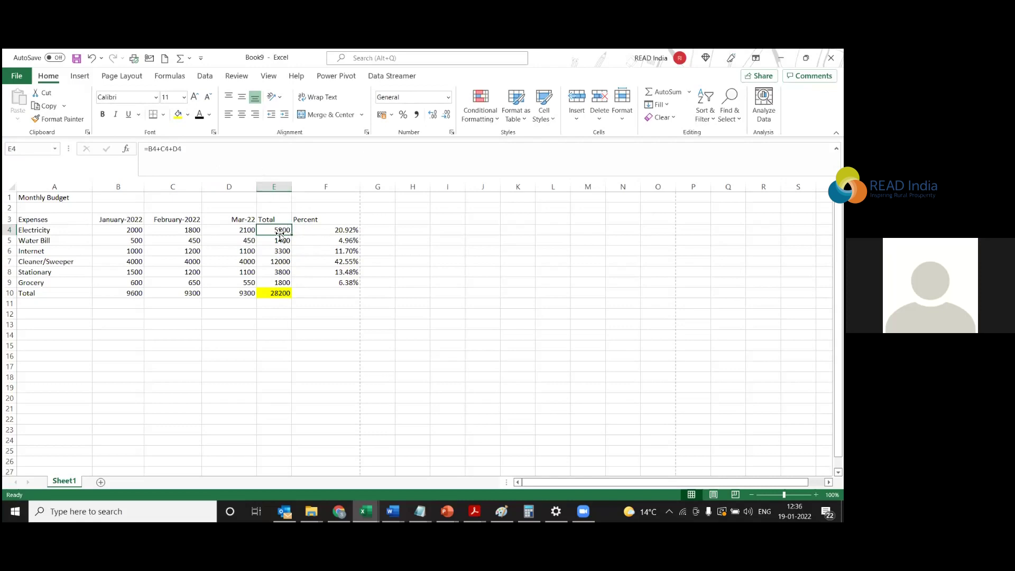
left_click(313, 228)
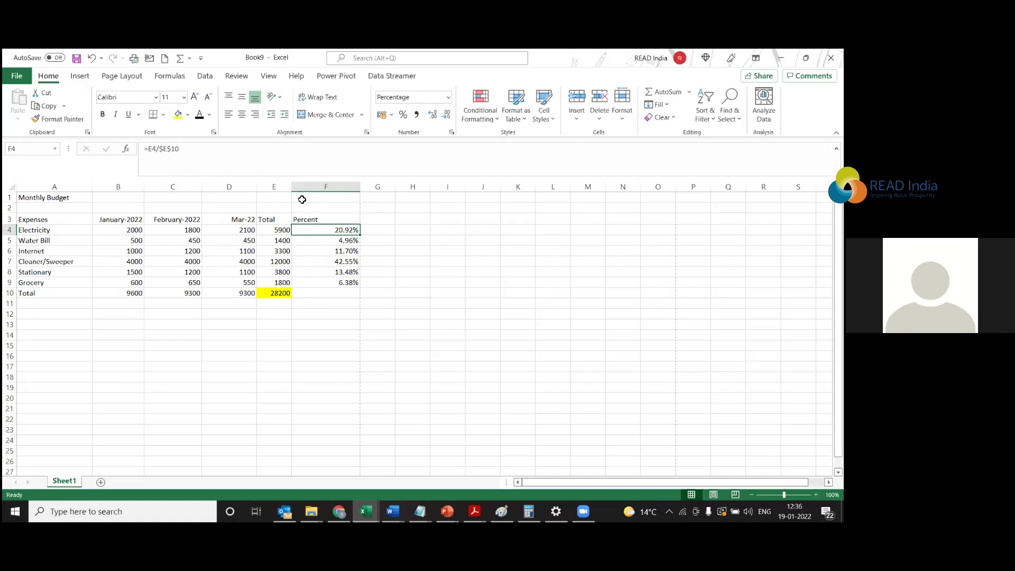
left_click(286, 295)
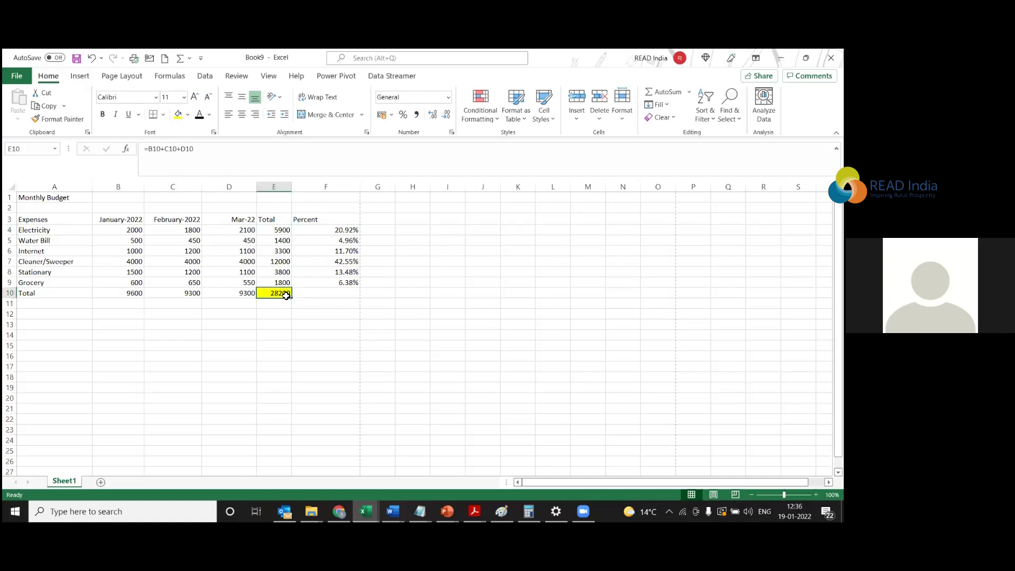
left_click(326, 227)
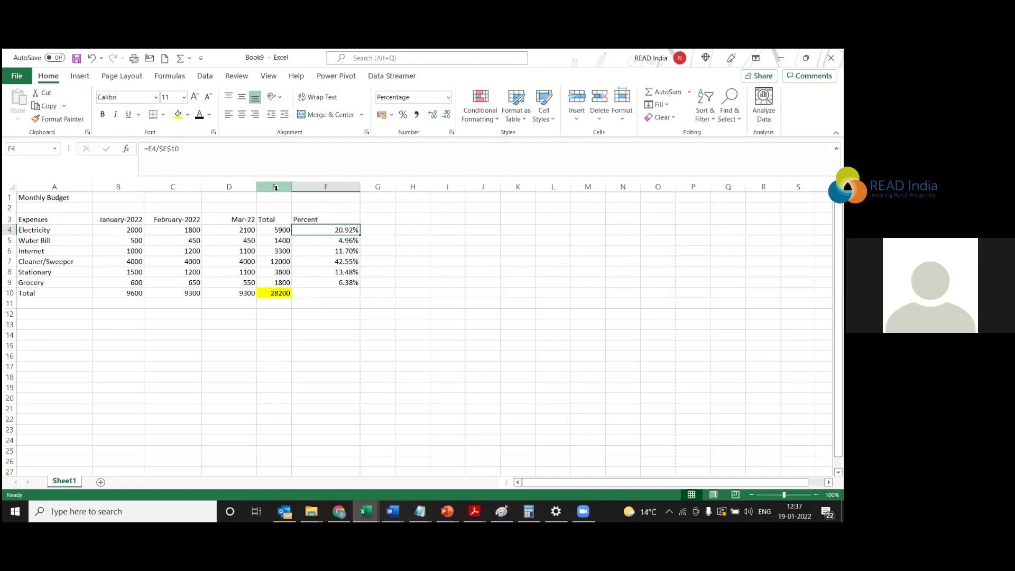
Re-enter the Electricity percent formula =E4/$E$10 in F4 and fill it down to F9.
left_click(161, 149)
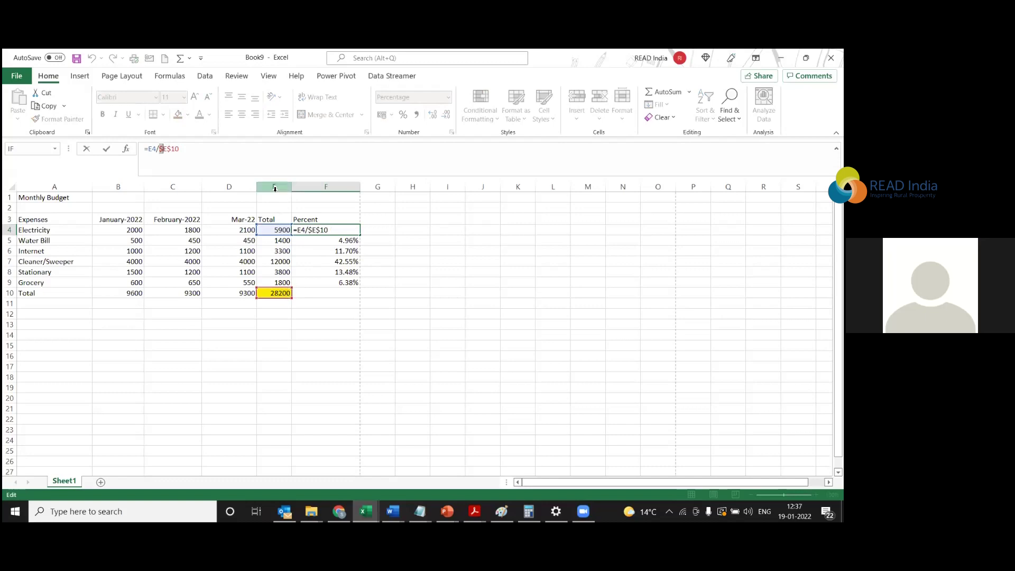
left_click(169, 150)
key("Return")
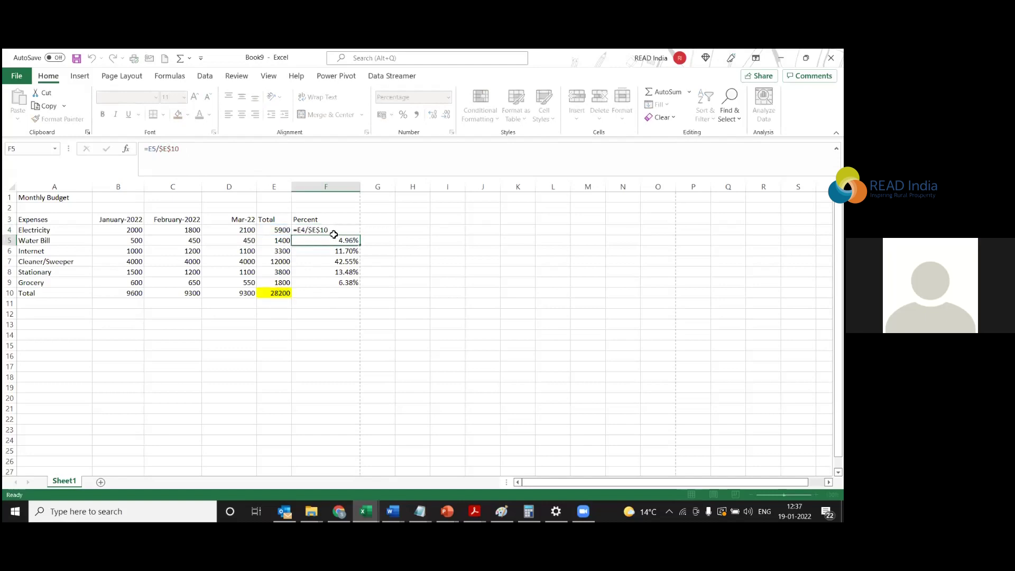
left_click(335, 229)
left_click_drag(360, 235, 362, 289)
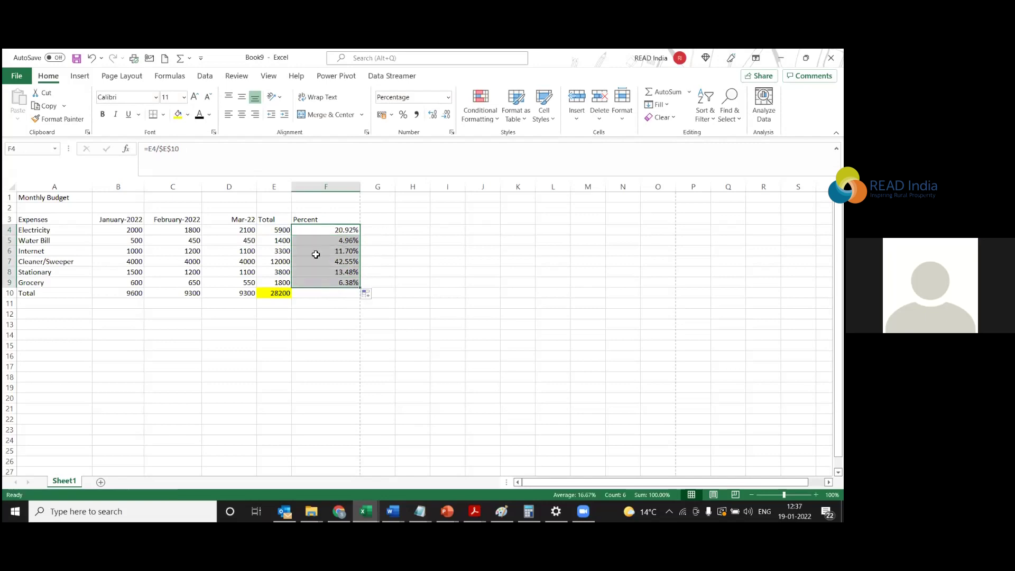
Check the percent formulas in F5:F7 for the relative total and absolute E10 references, and examine the whole range F4:F9.
left_click(58, 242)
left_click(340, 241)
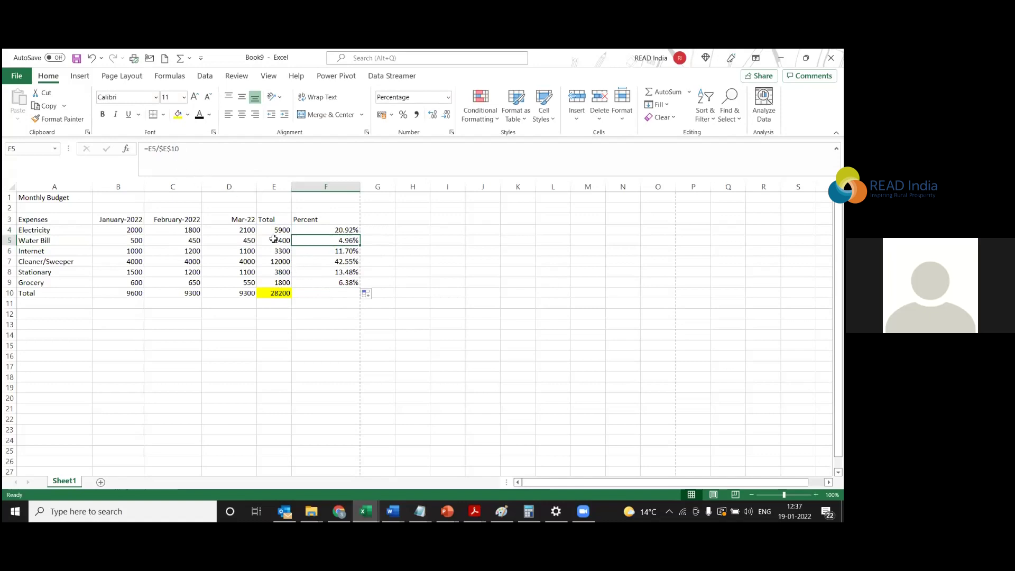
left_click(274, 239)
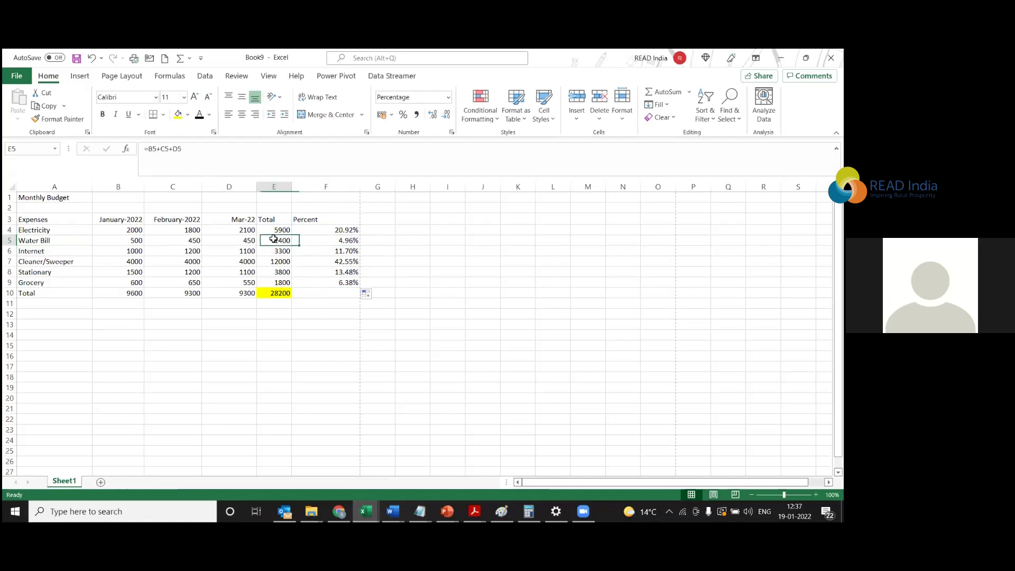
key("Right")
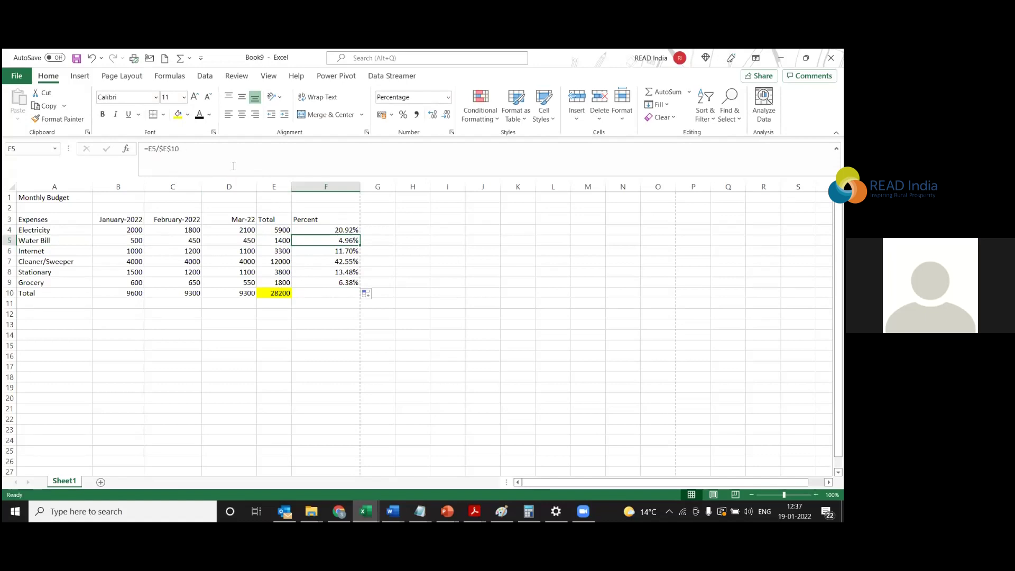
left_click(312, 253)
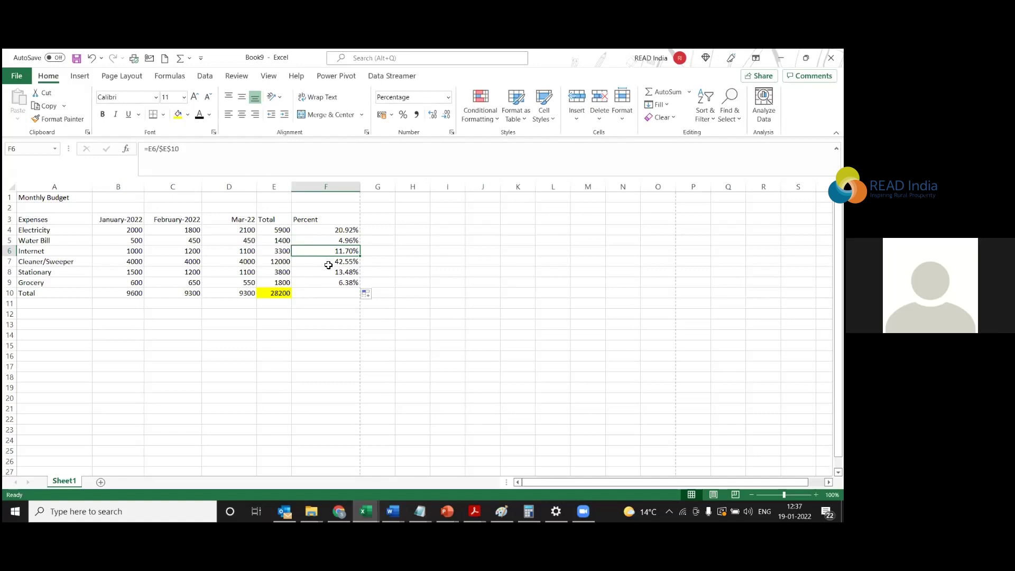
key("Down")
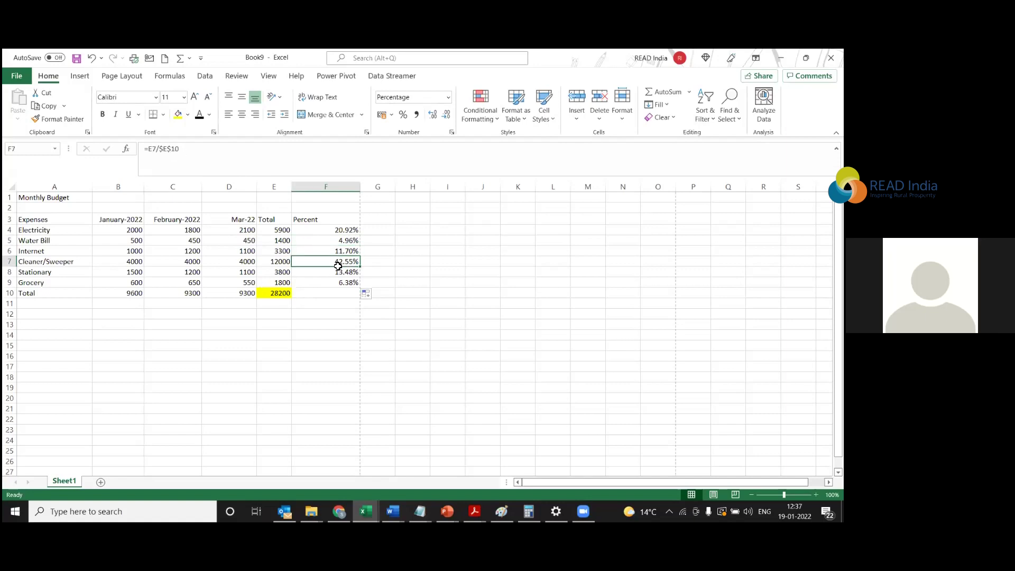
left_click_drag(335, 231, 335, 286)
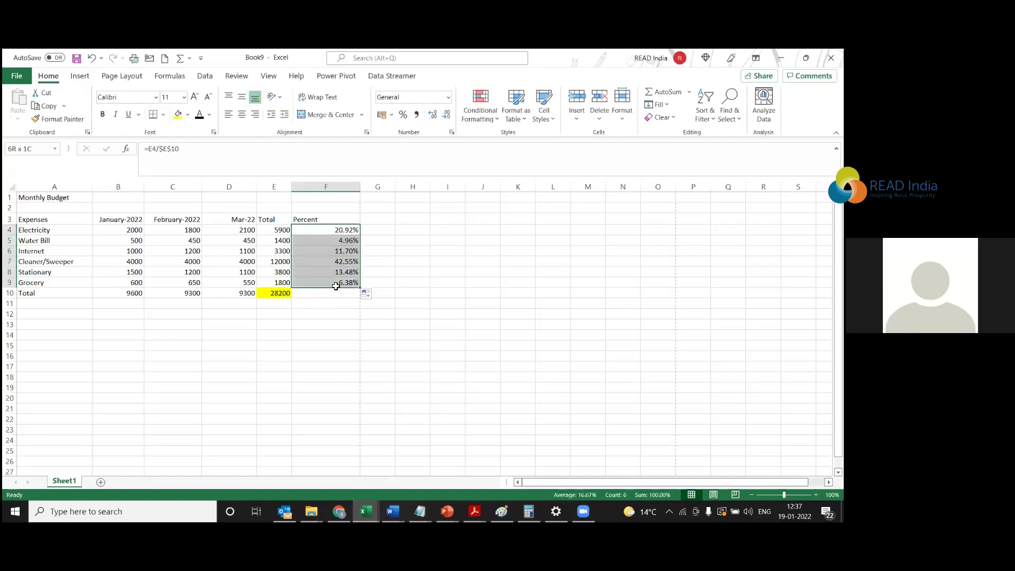
left_click(348, 291)
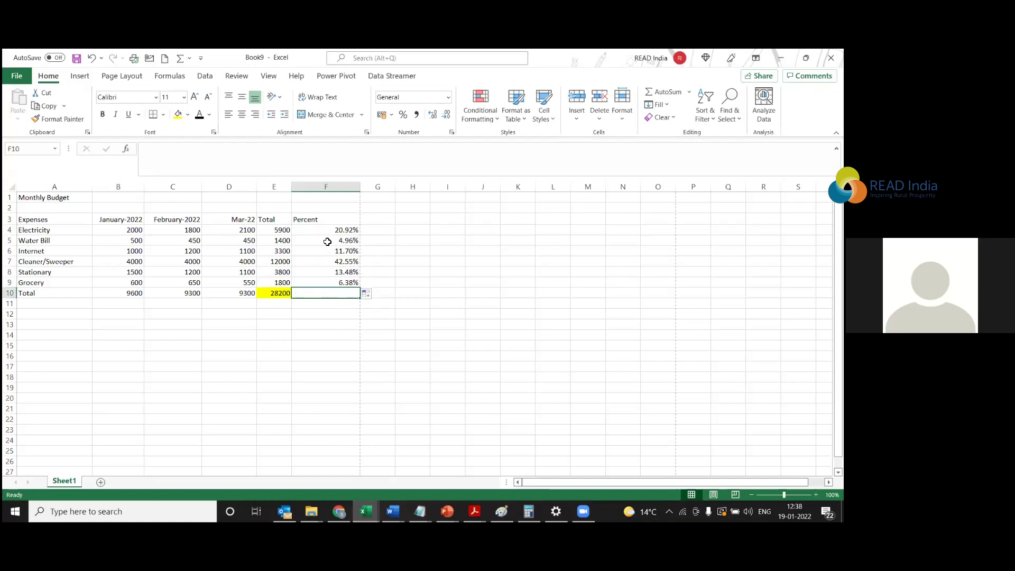
Clear the percent formulas in F4:F9.
left_click_drag(335, 231, 338, 281)
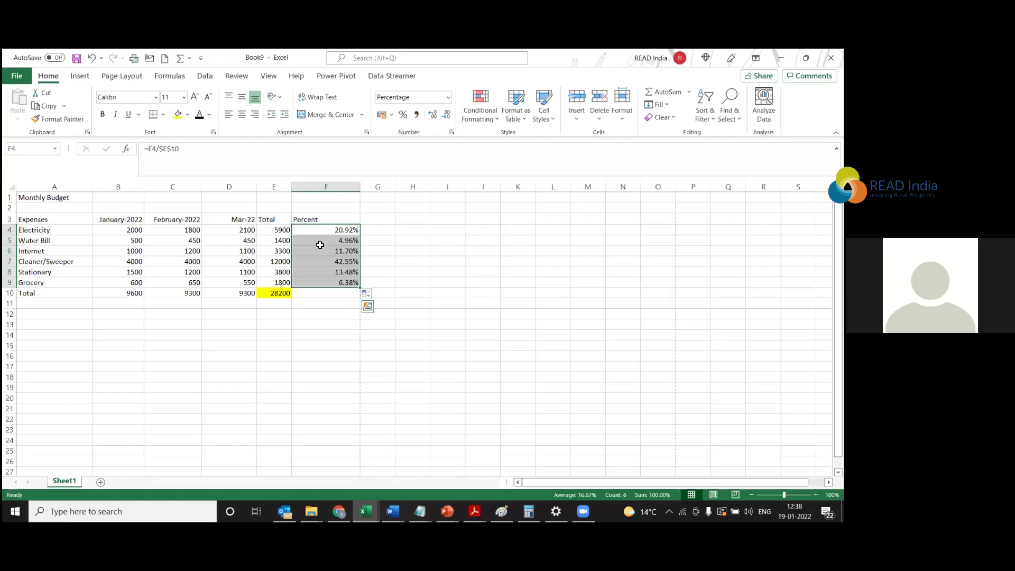
key("Delete")
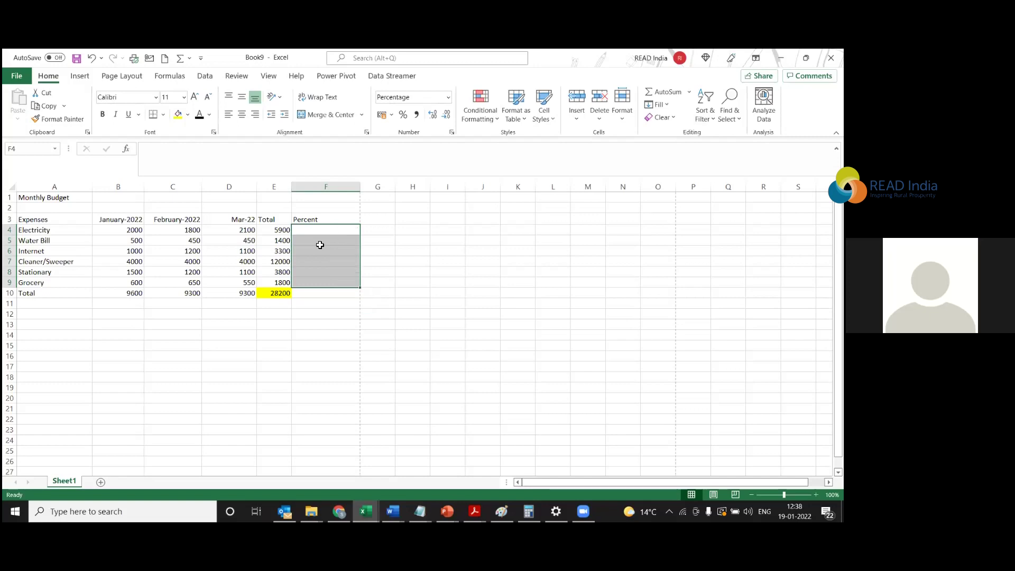
left_click(276, 292)
left_click(322, 229)
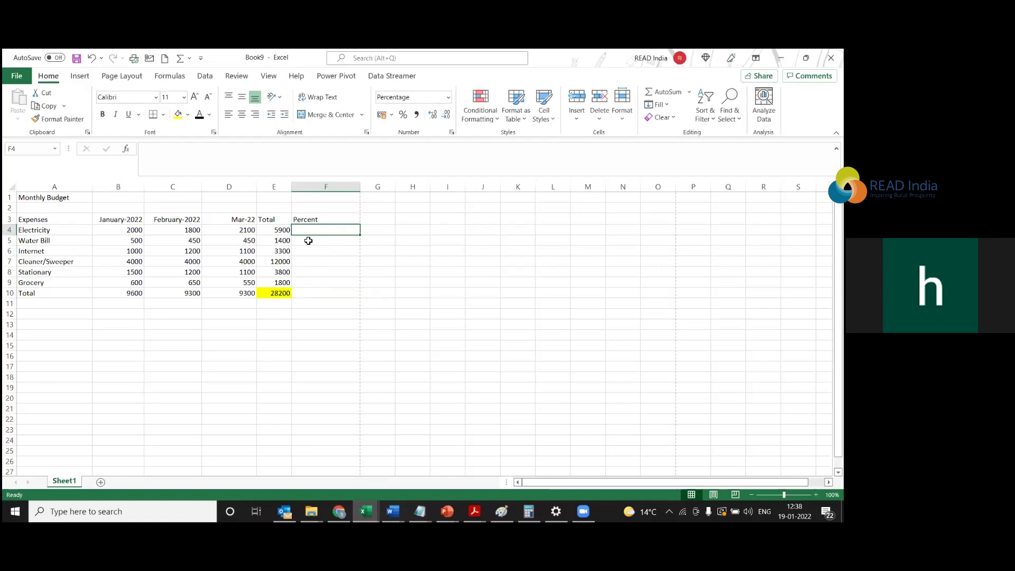
Review the grand total in E10, the Water Bill total in E5 and the expense names in column A.
left_click(274, 293)
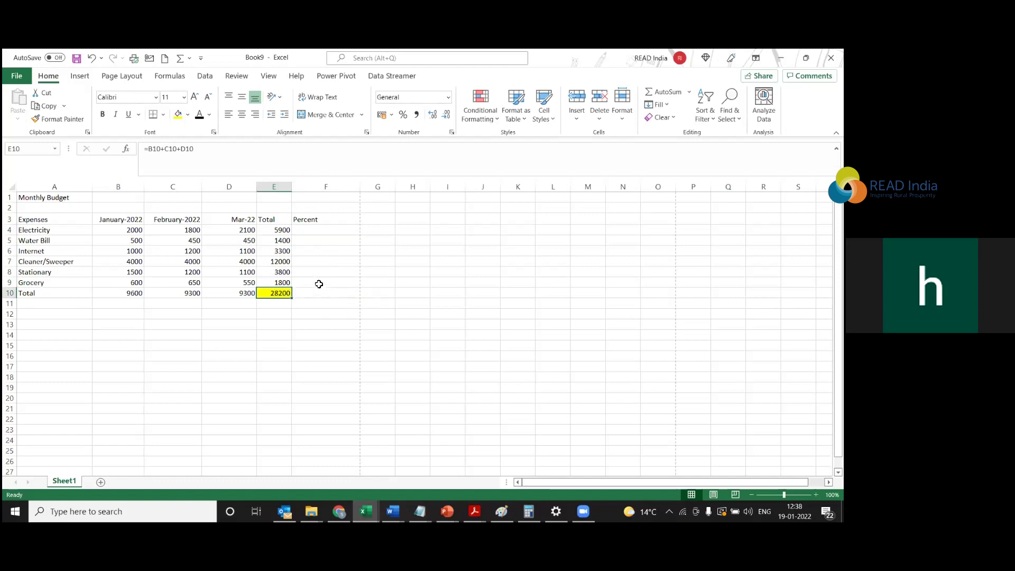
left_click(285, 240)
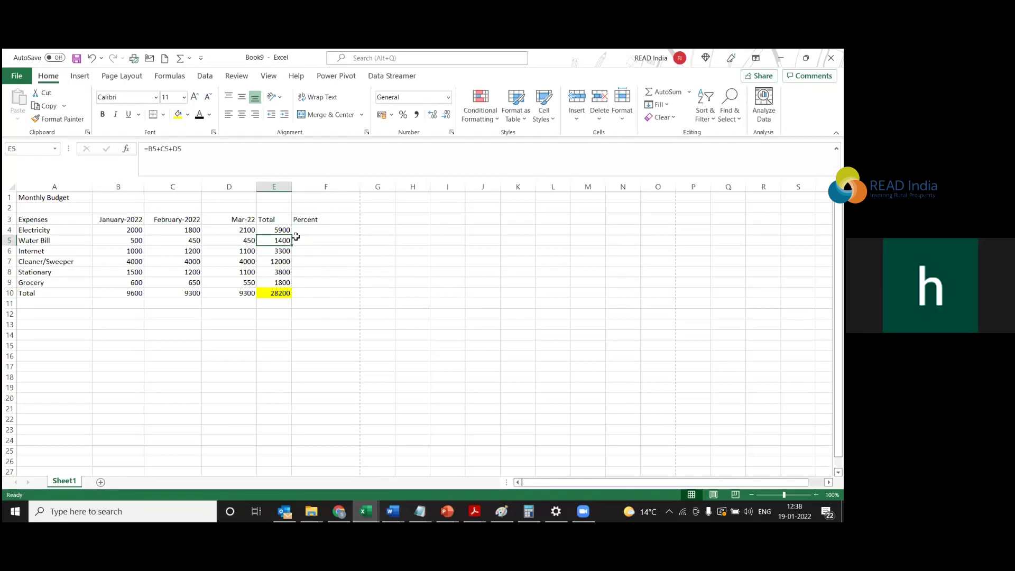
left_click(280, 295)
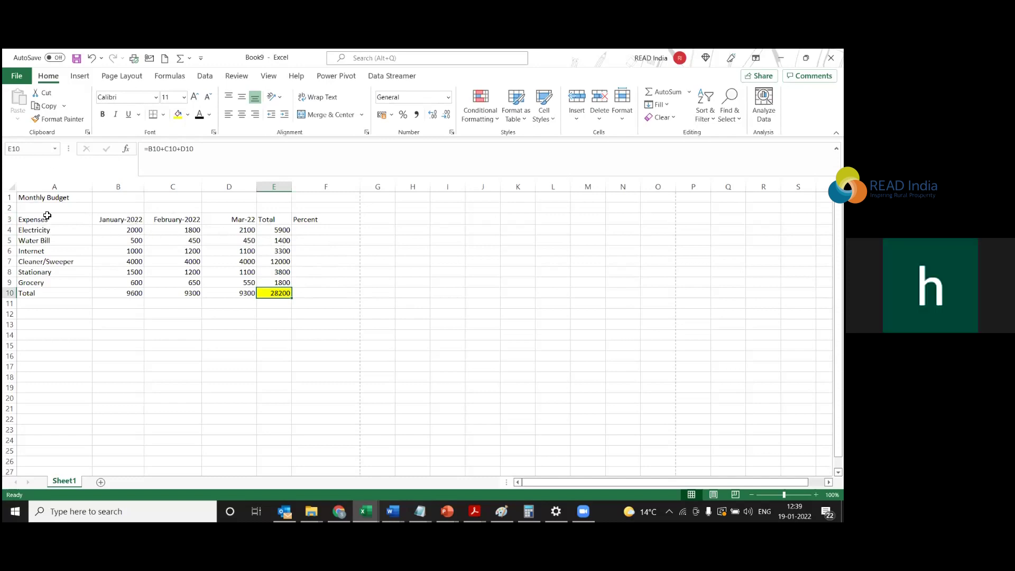
left_click(56, 229)
left_click(48, 249)
left_click(55, 260)
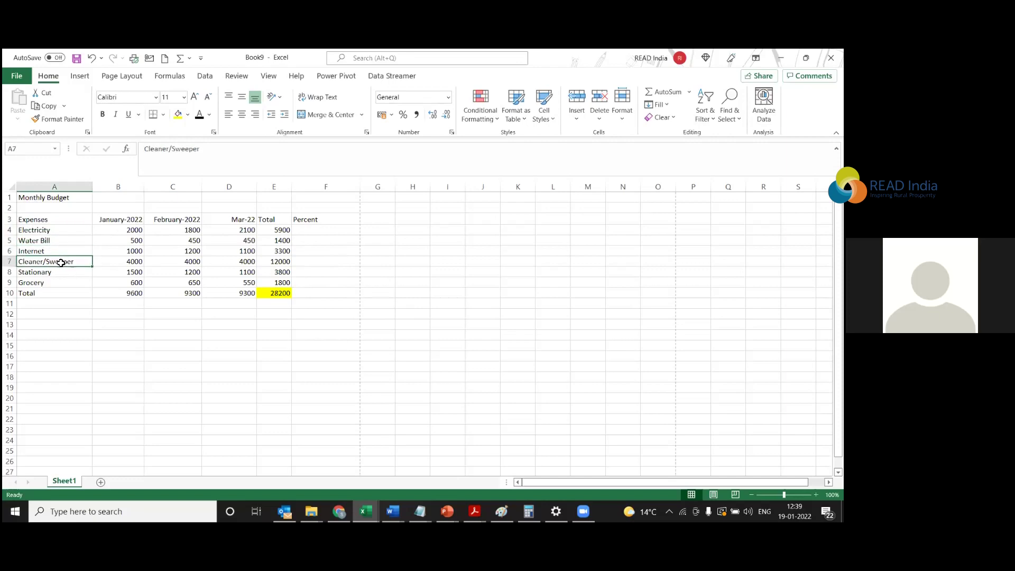
left_click(75, 272)
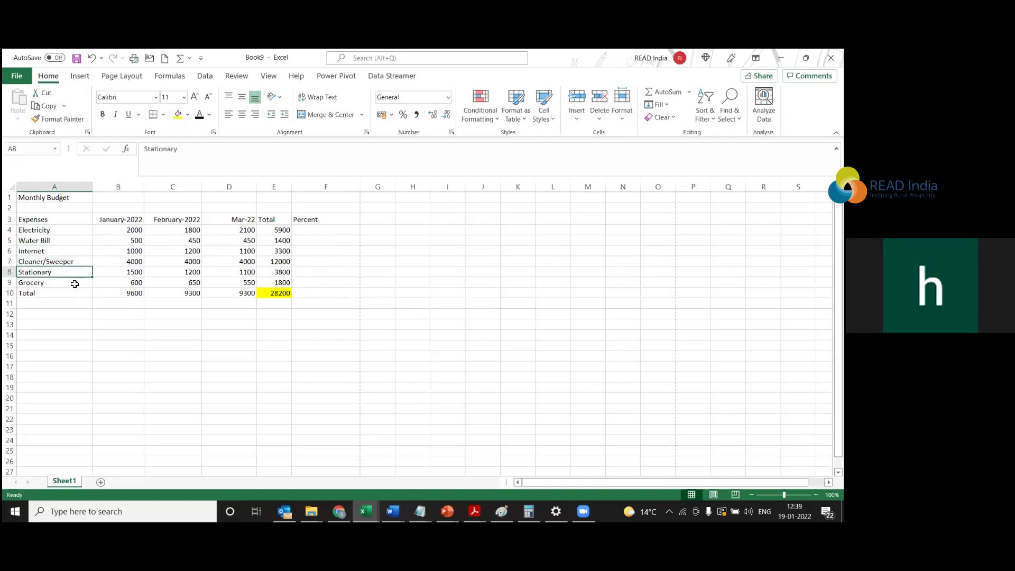
Review the expense totals in E4:E9 one by one and compare them with the grand total in E10.
left_click(281, 231)
left_click(283, 242)
left_click(287, 252)
left_click(285, 262)
left_click(284, 273)
left_click(283, 283)
left_click(281, 231)
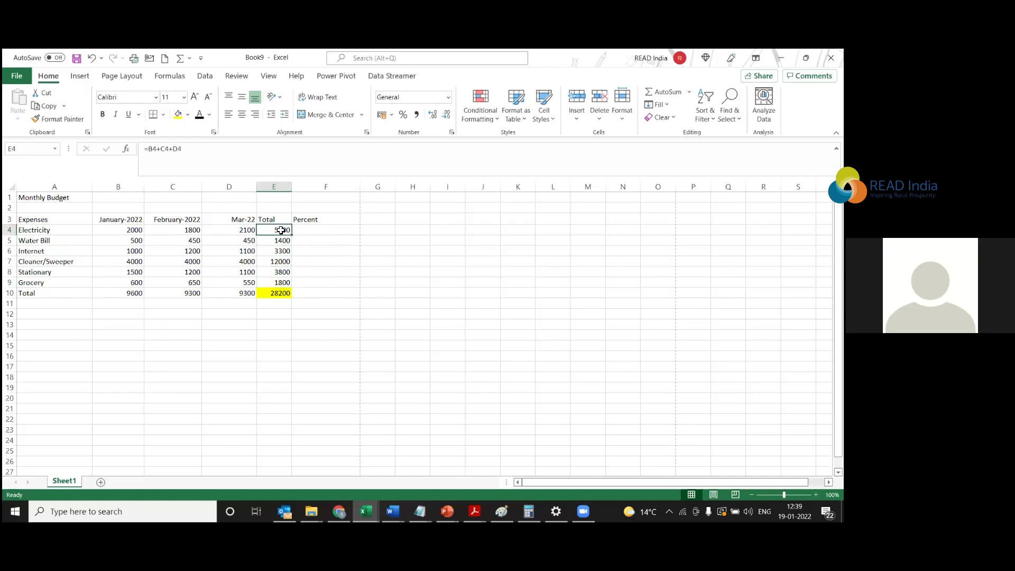
left_click(283, 293)
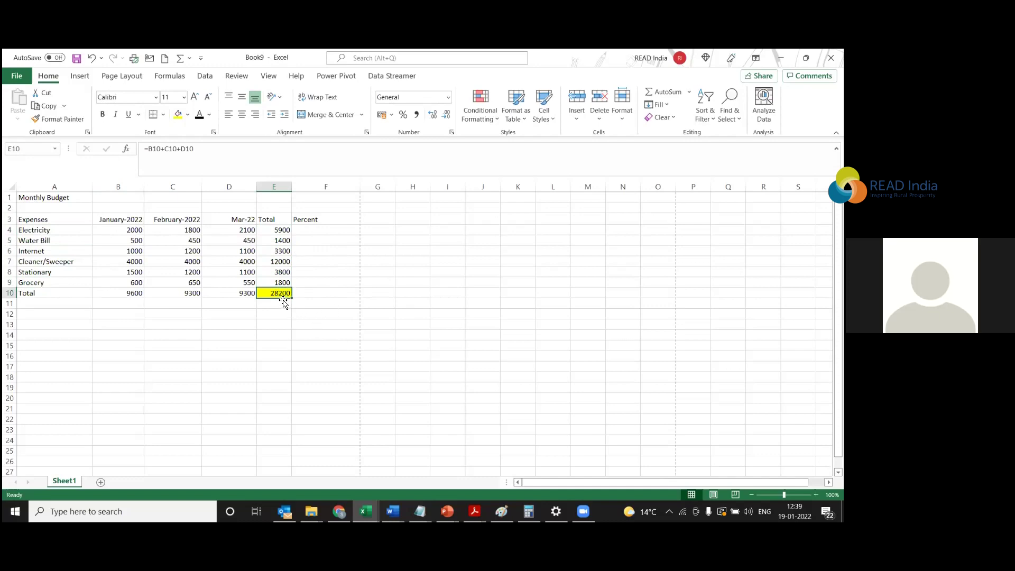
left_click(272, 230)
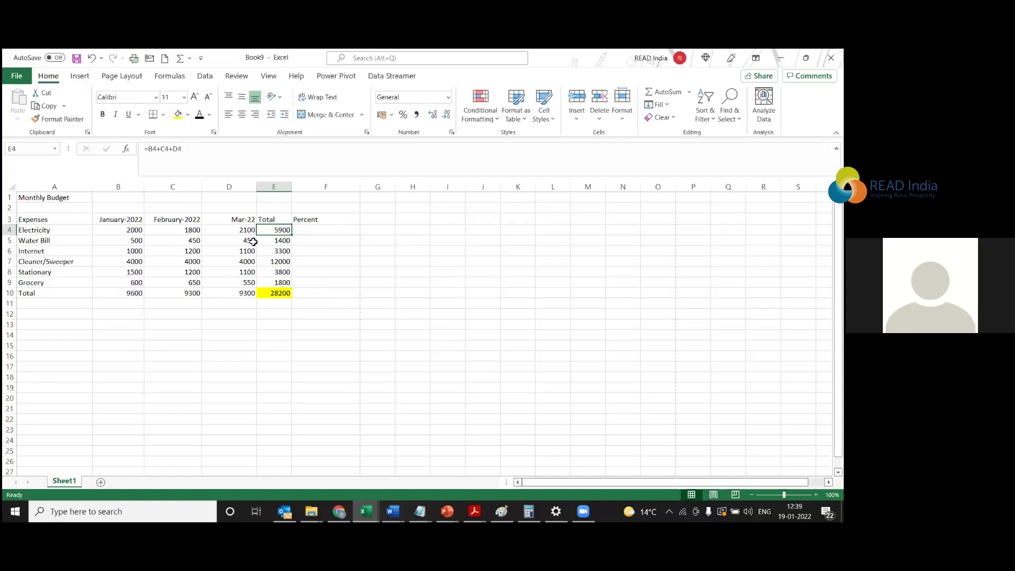
left_click(282, 297)
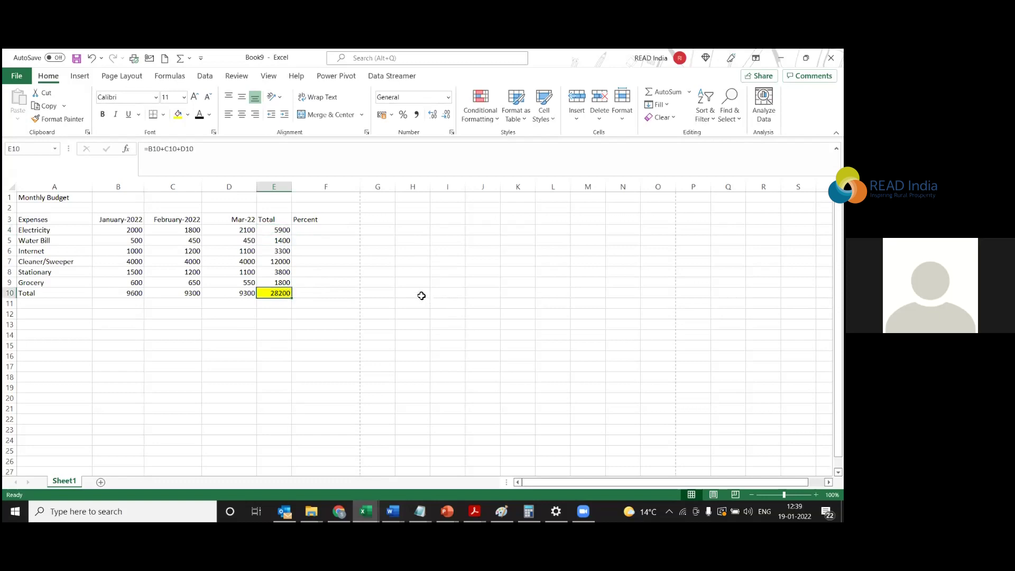
left_click(282, 240)
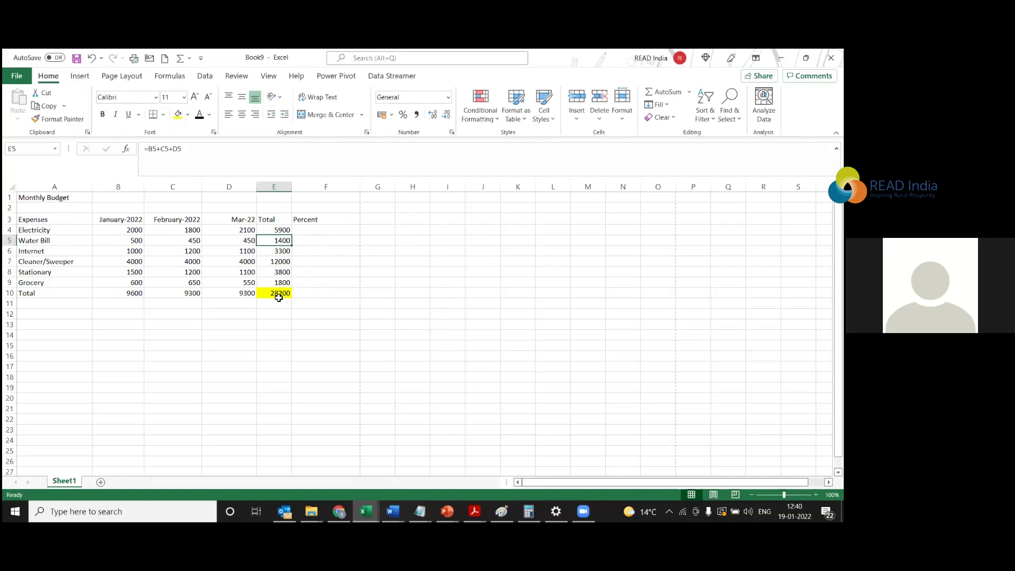
left_click(279, 255)
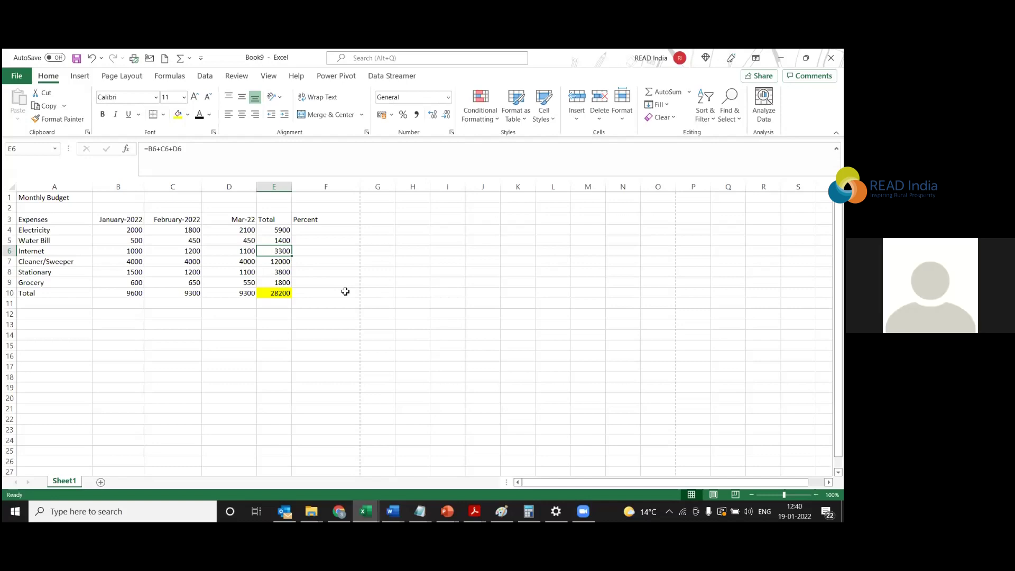
Enter the formula =E4/$E$10 in F4 to calculate Electricity's share of the grand total.
left_click(308, 248)
left_click(319, 232)
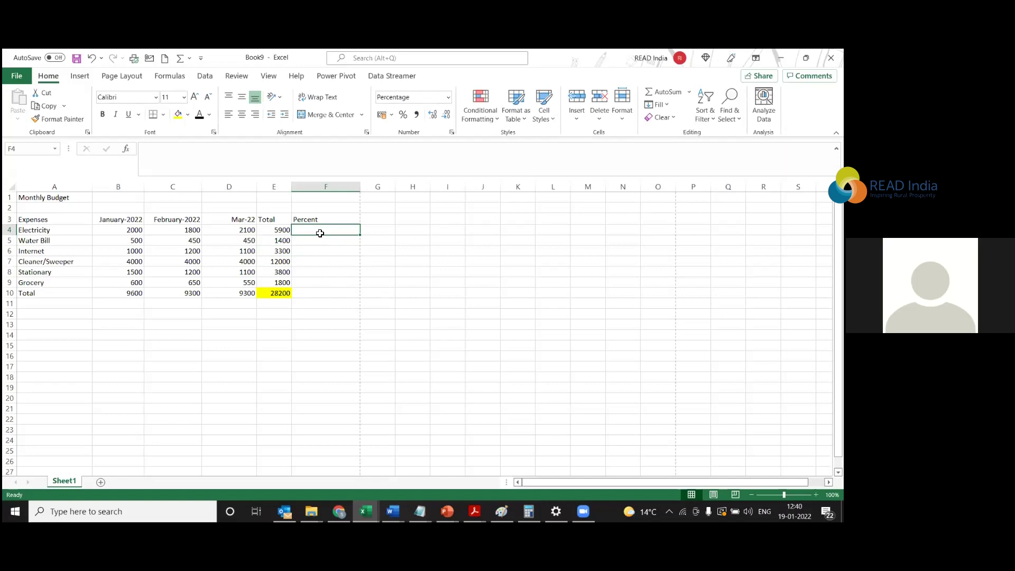
type("=")
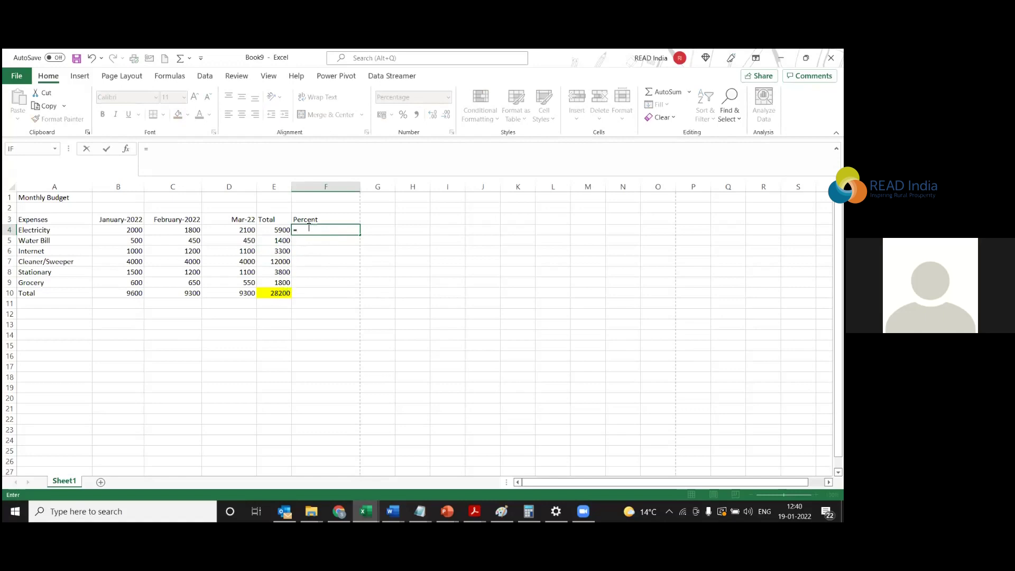
left_click(279, 230)
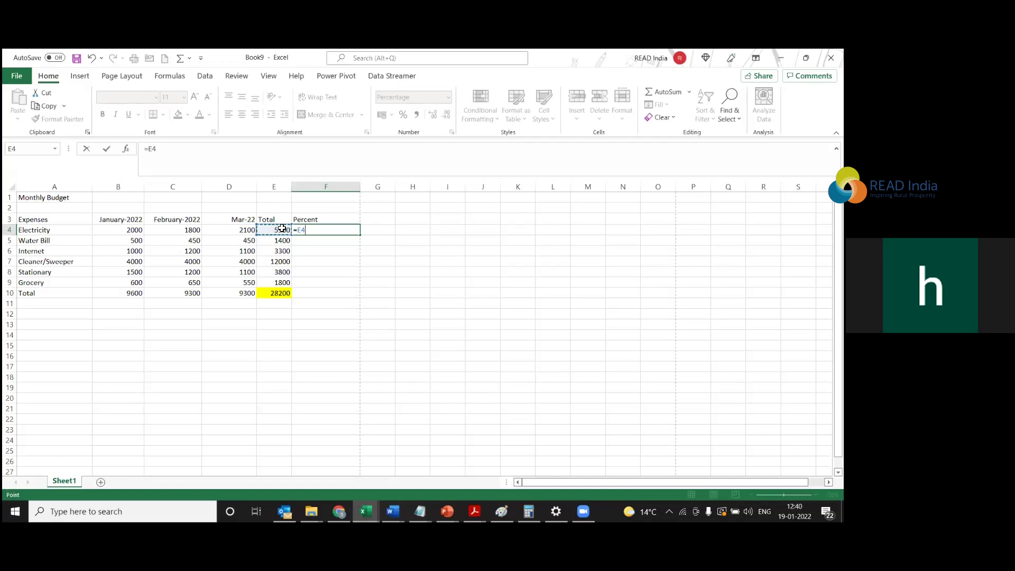
type("/")
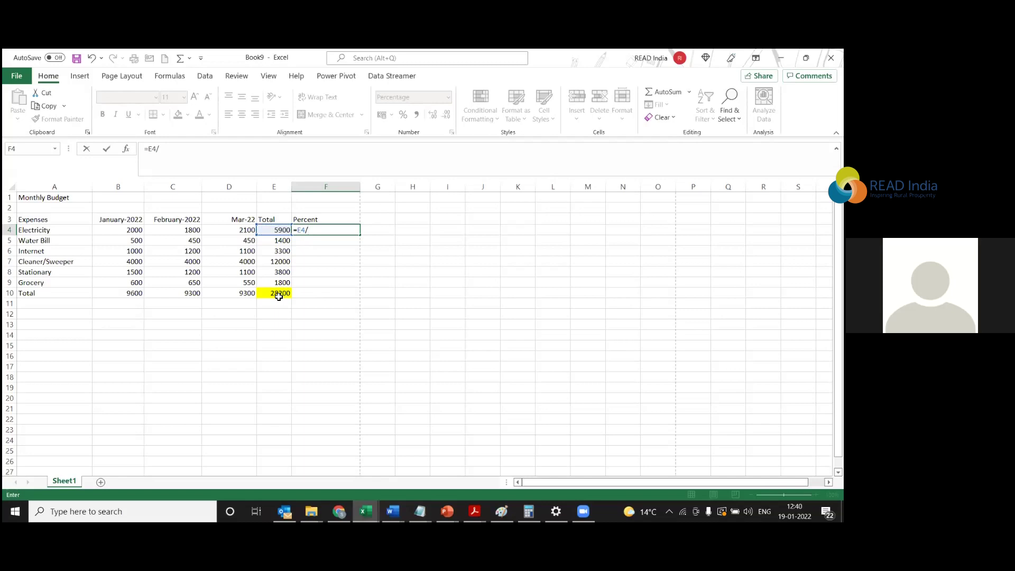
type("$")
type("E$10")
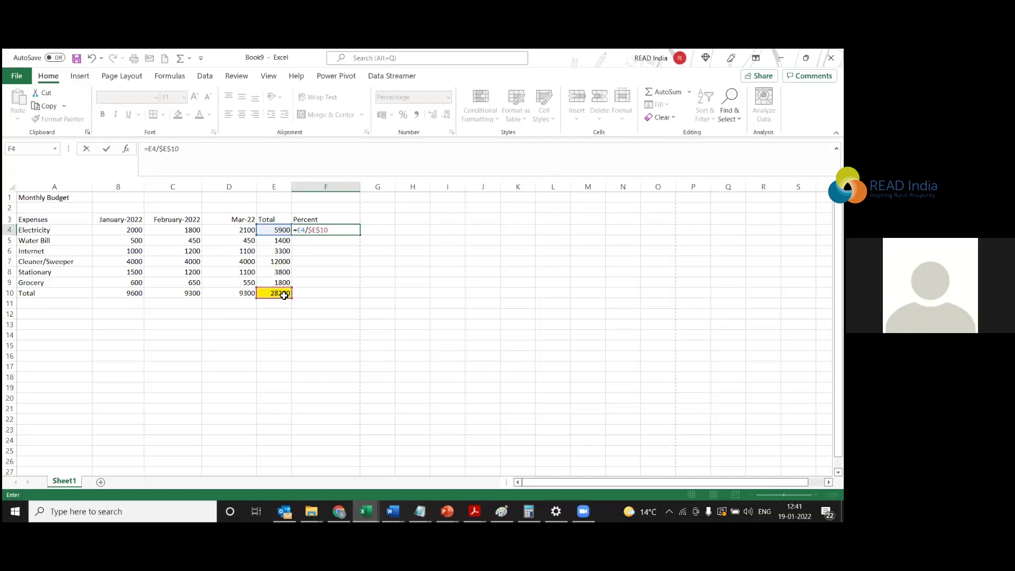
key("Return")
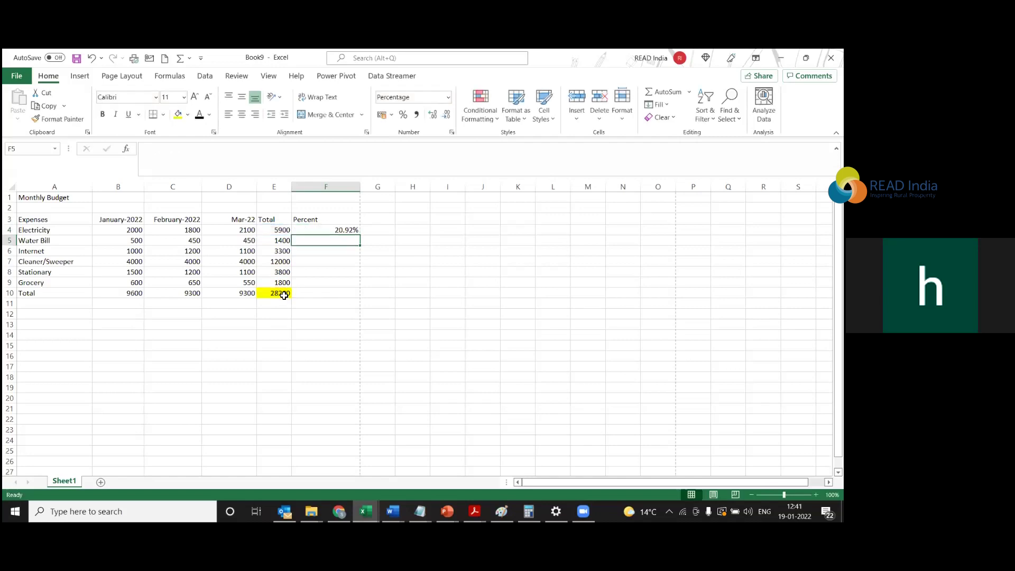
Review the percent formula in F4 against the Electricity total in E4 and the grand total in E10.
left_click(334, 230)
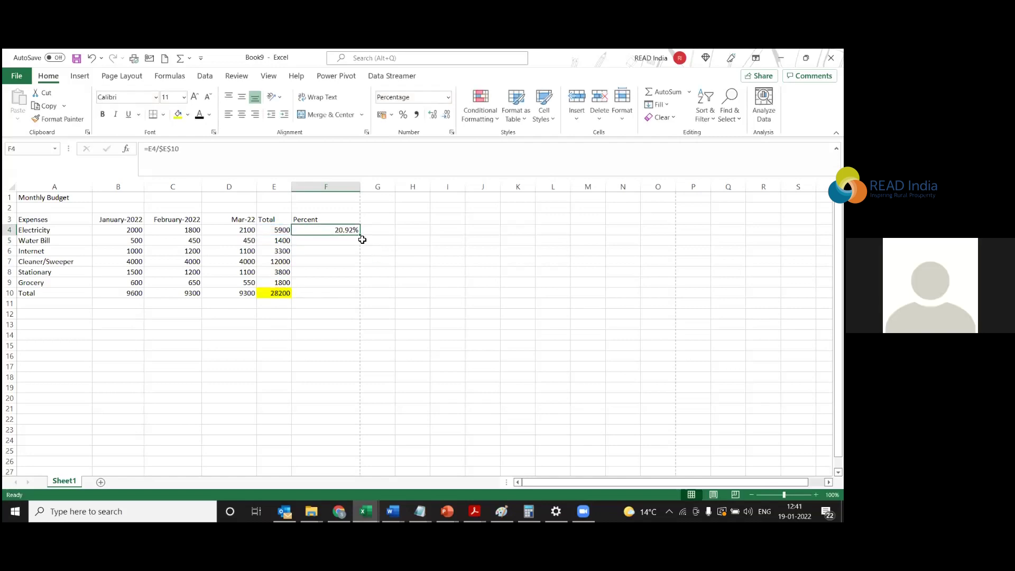
left_click(275, 230)
left_click(324, 230)
left_click(275, 293)
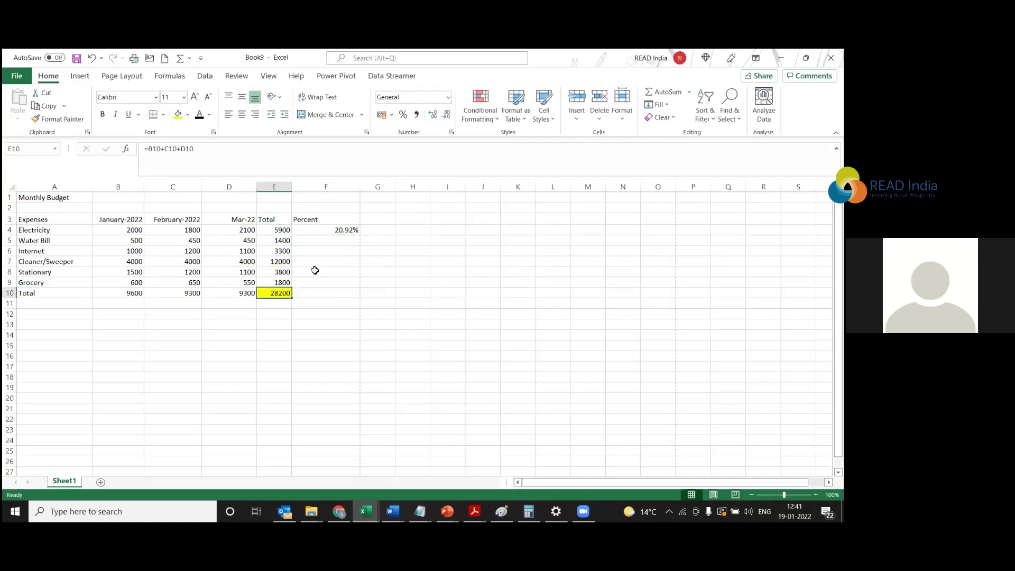
left_click(286, 230)
left_click(326, 233)
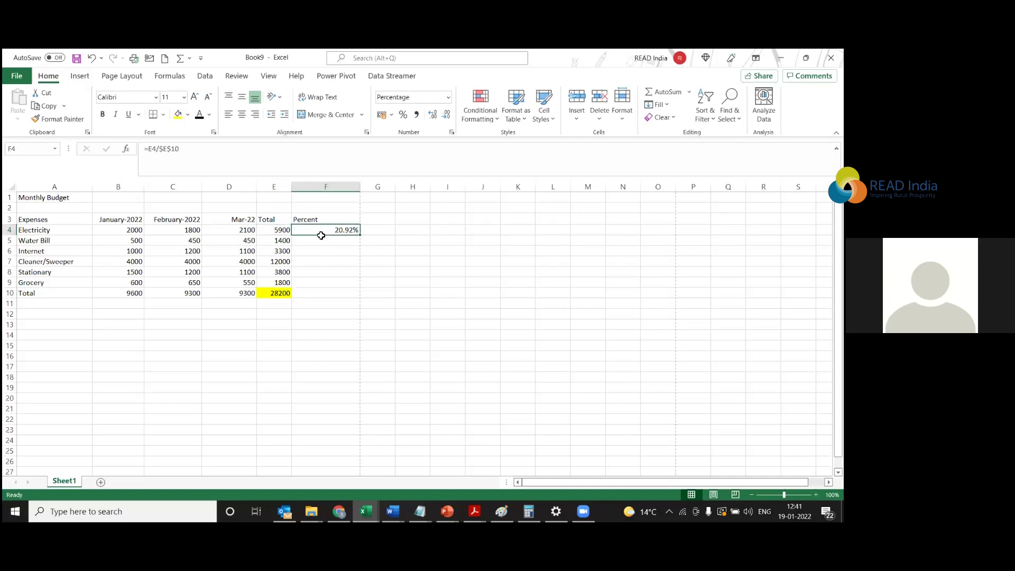
left_click(290, 294)
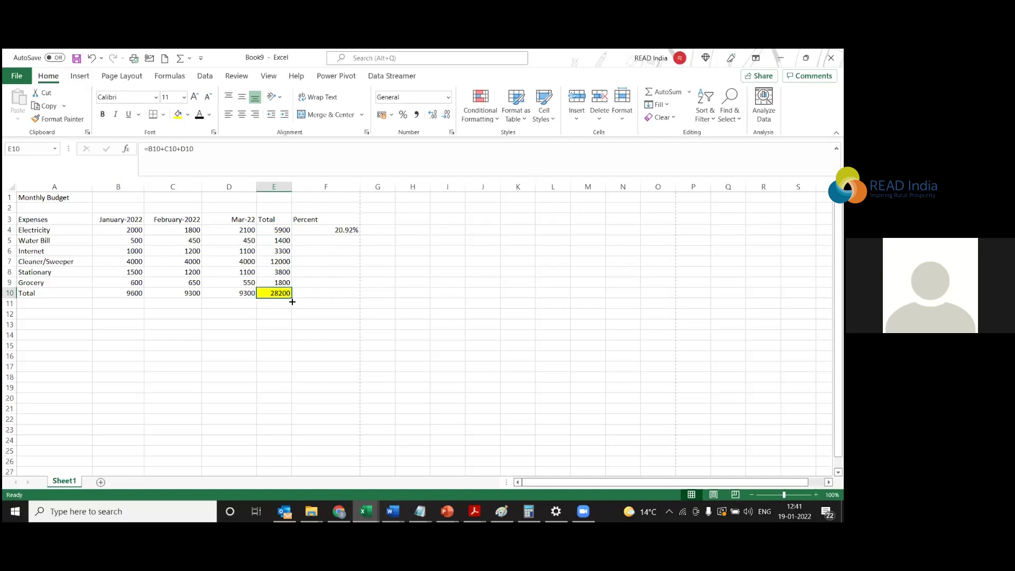
Copy the percent formula from F4 to F5 and check its references to E5 and $E$10.
left_click(356, 233)
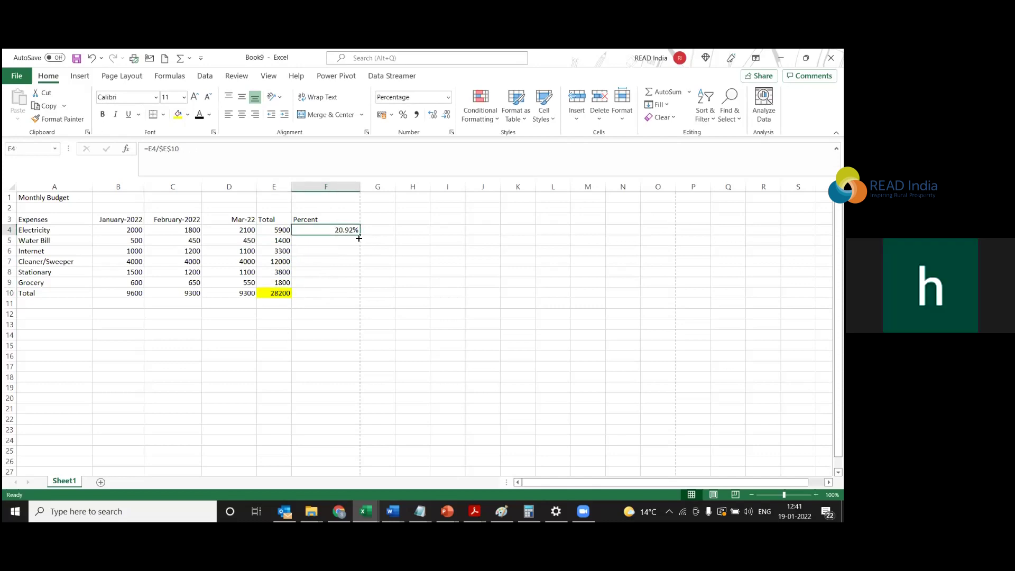
mouse_move(360, 235)
left_mouse_down()
mouse_move(370, 252)
mouse_move(361, 255)
left_mouse_up()
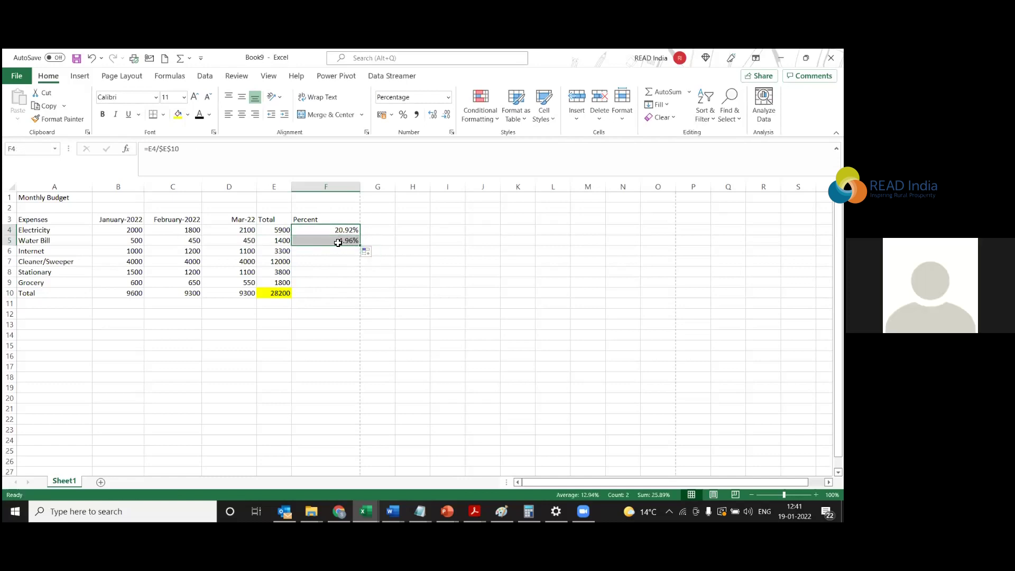
left_click(295, 240)
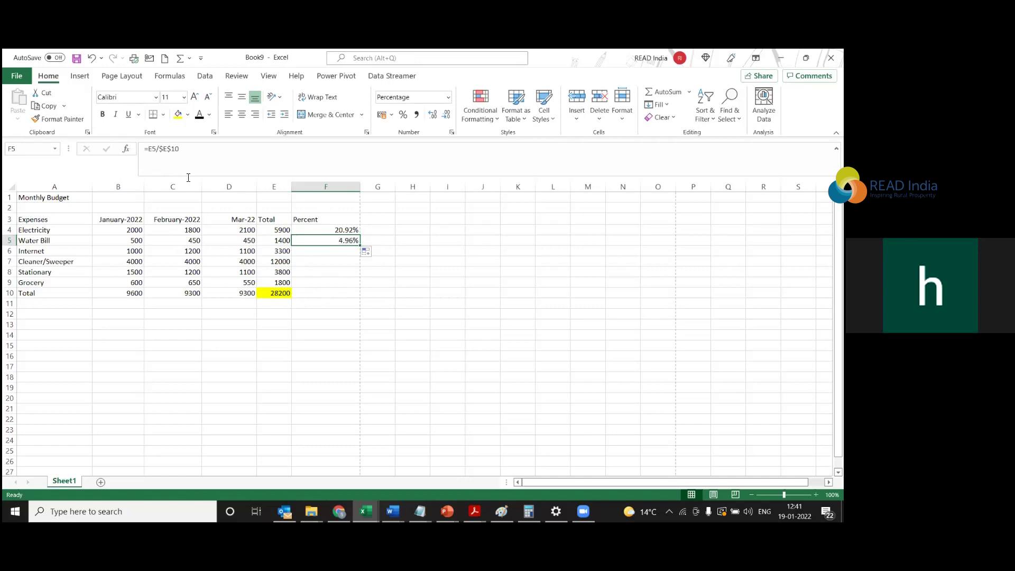
left_click(155, 150)
left_click_drag(157, 150, 159, 152)
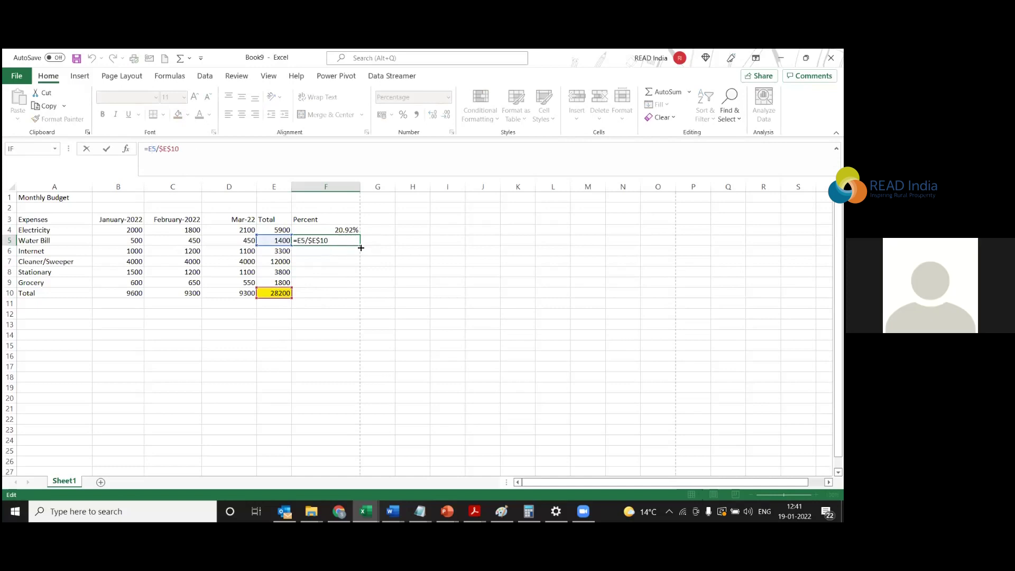
key("ctrl+Return")
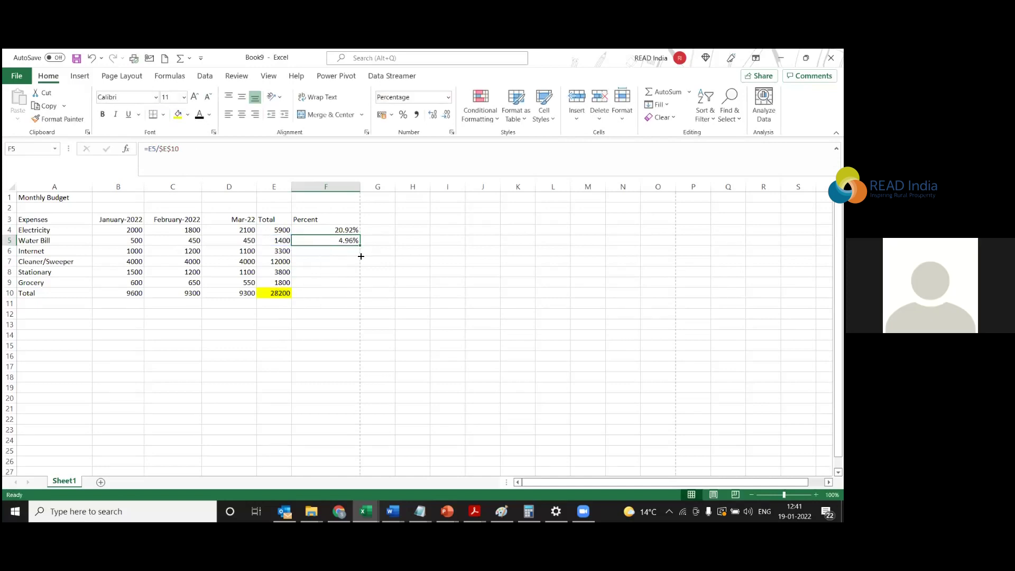
Copy the percent formula to F6, check its references, and fill it down through F9.
left_click_drag(361, 256, 362, 259)
left_click(345, 255)
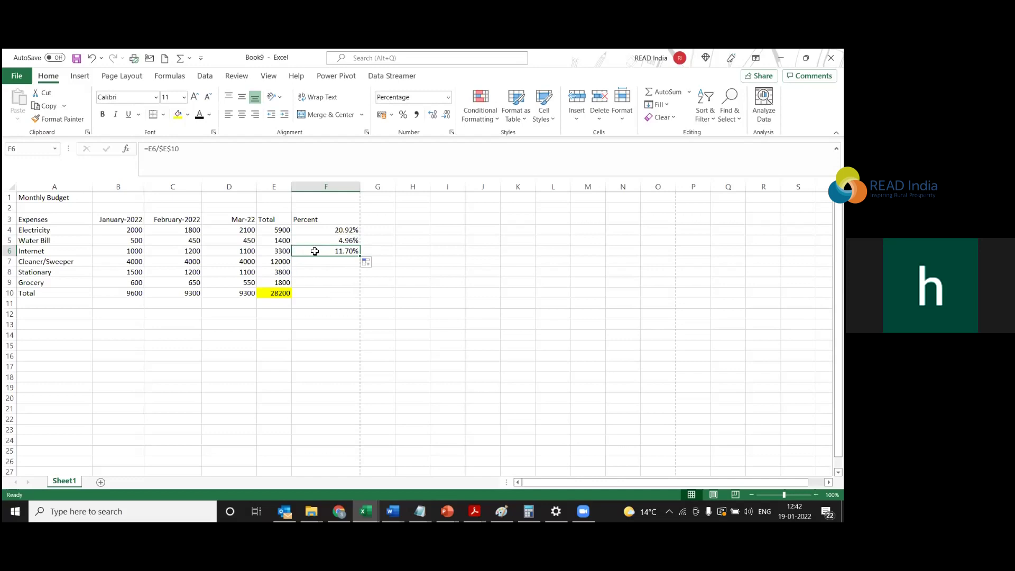
left_click(159, 151)
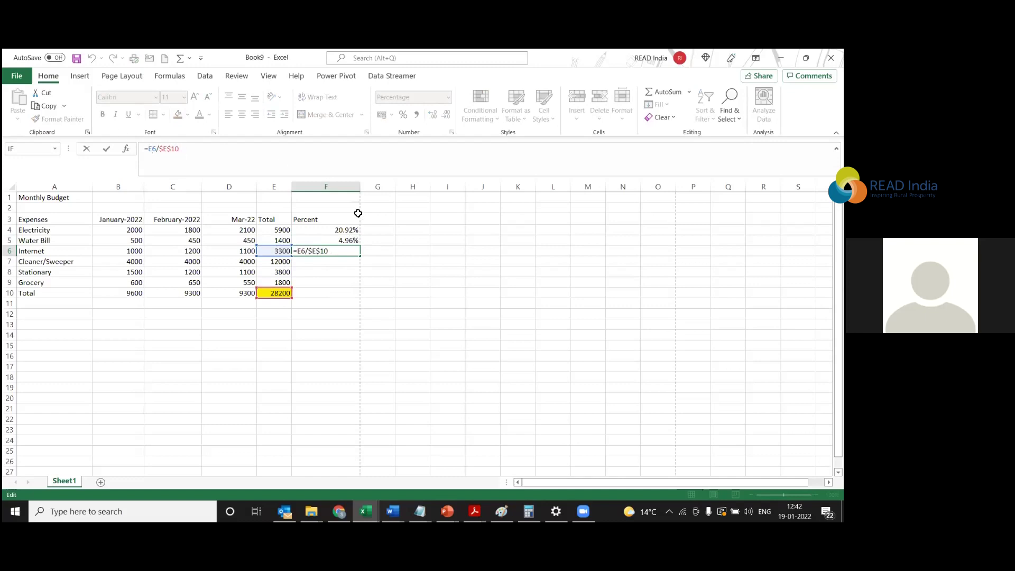
left_click_drag(360, 257, 361, 285)
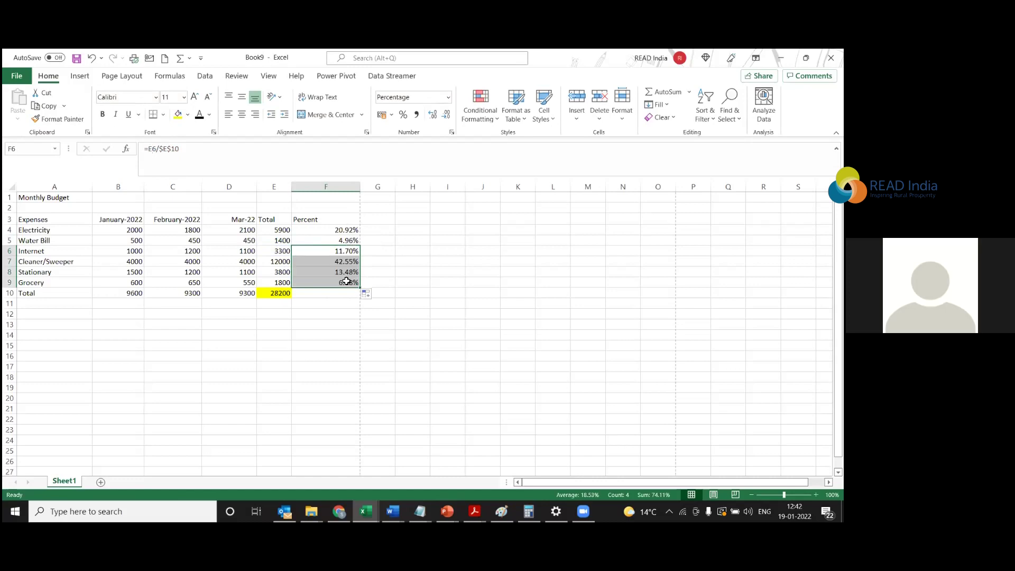
Format the percentages in F4:F9 with 0 decimal places.
left_click_drag(344, 231, 347, 282)
right_click(344, 232)
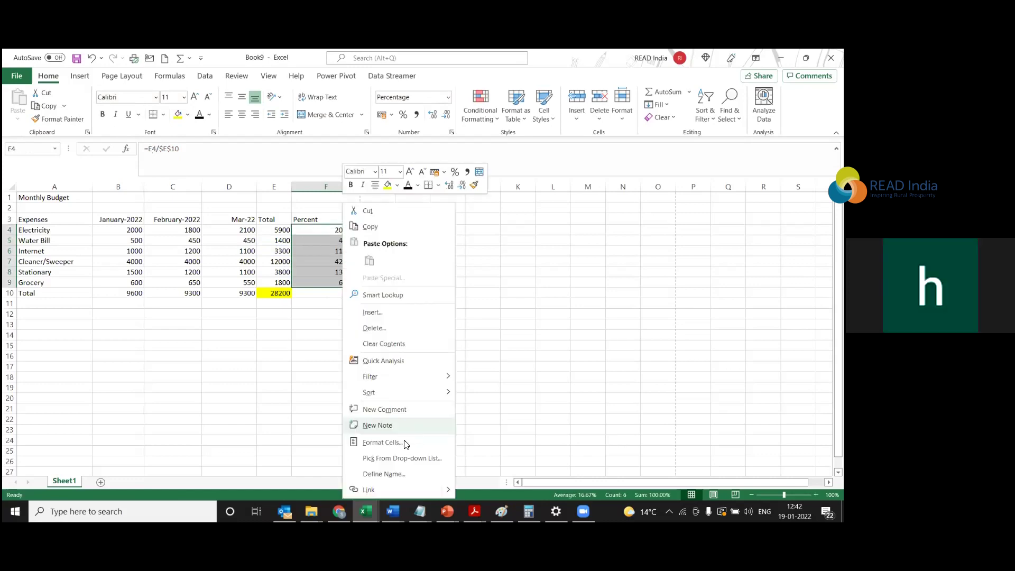
left_click(406, 441)
left_click(430, 297)
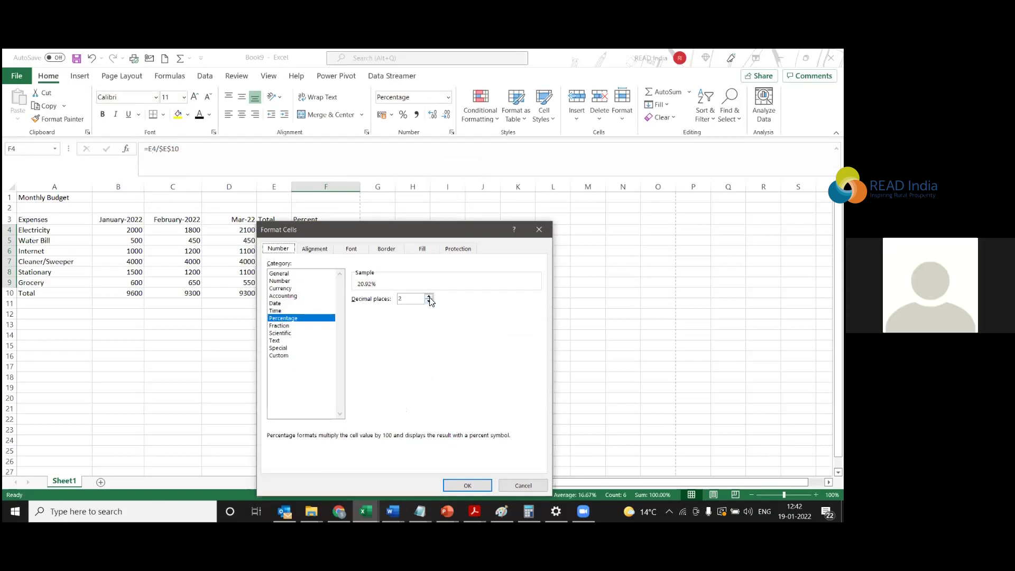
left_click(430, 302)
left_click(430, 302)
left_click(430, 301)
left_click_drag(434, 234, 578, 149)
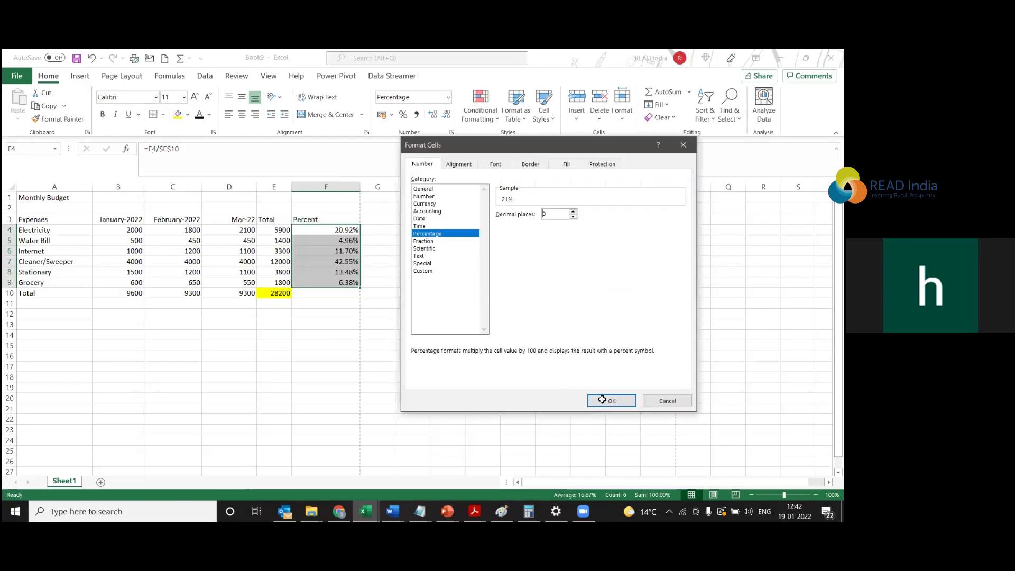
left_click(602, 400)
Review the percentages in F4:F9, comparing F4 with its total in E4 and checking the formulas in F5:F8.
left_click_drag(338, 230, 342, 280)
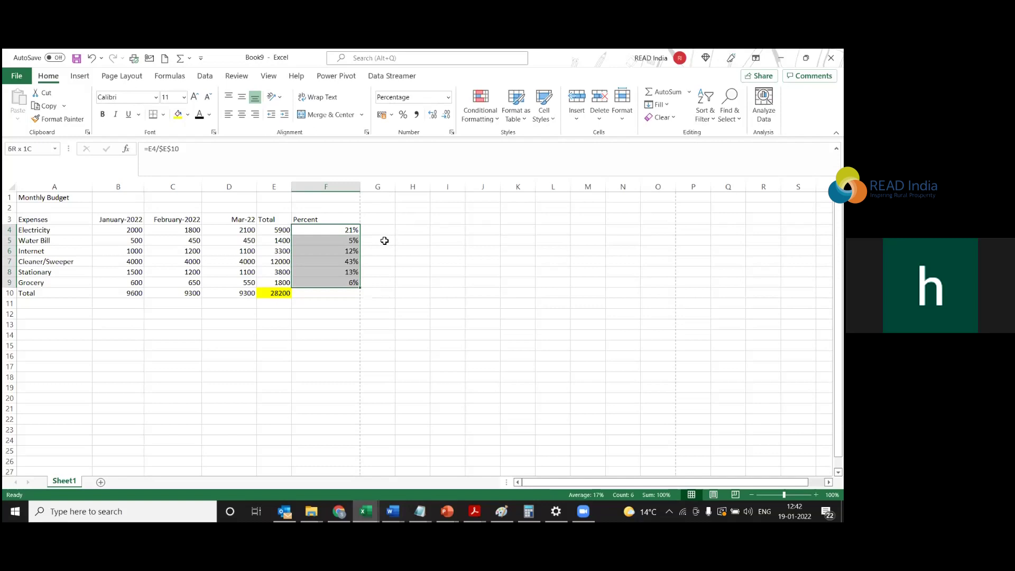
left_click(322, 229)
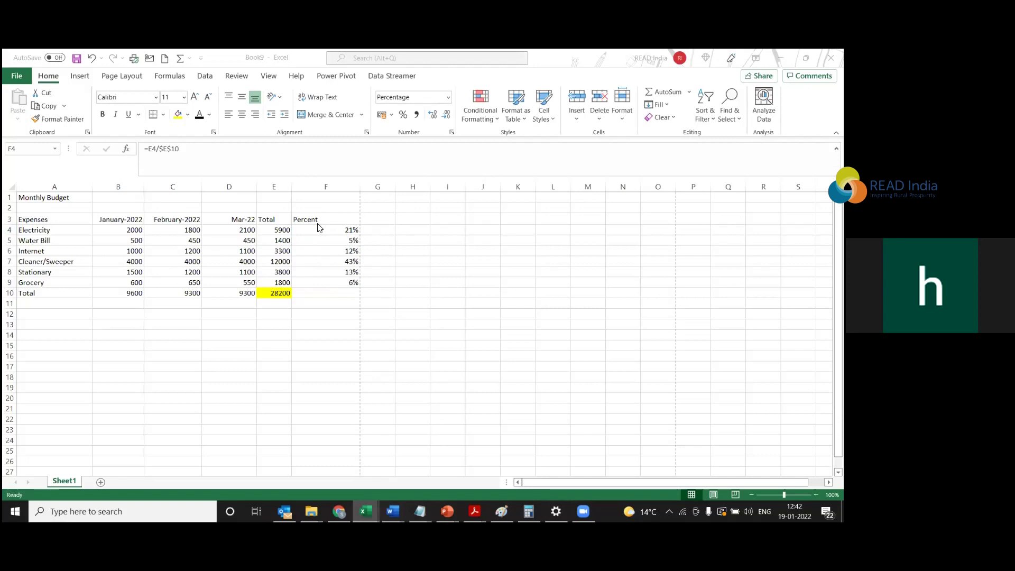
left_click(283, 230)
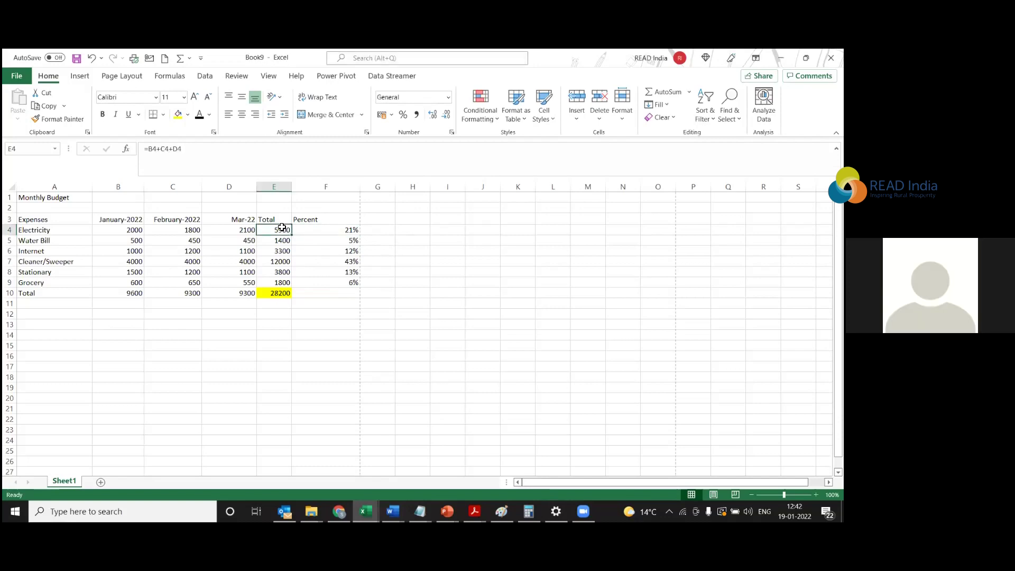
left_click(324, 230)
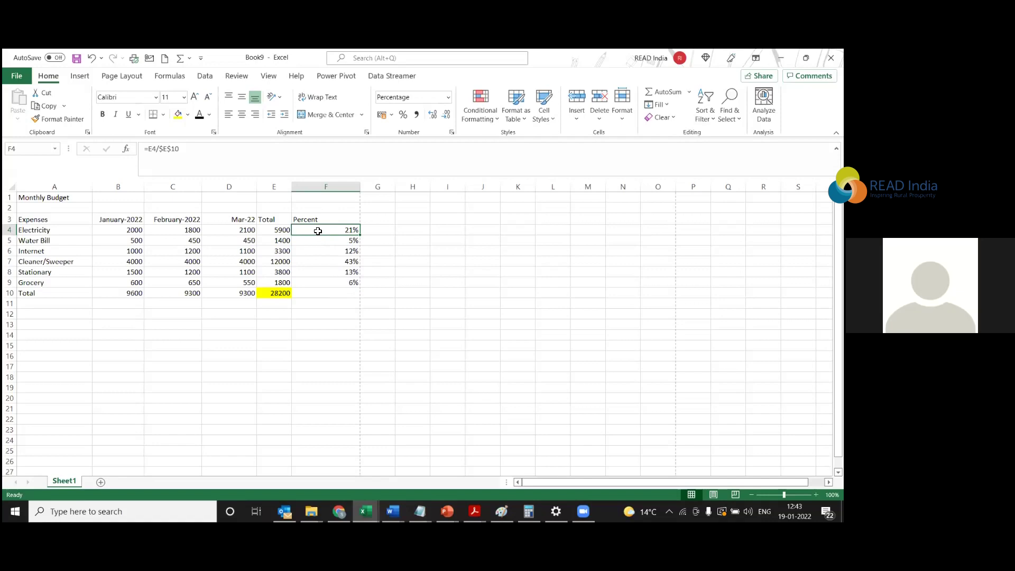
left_click(288, 308)
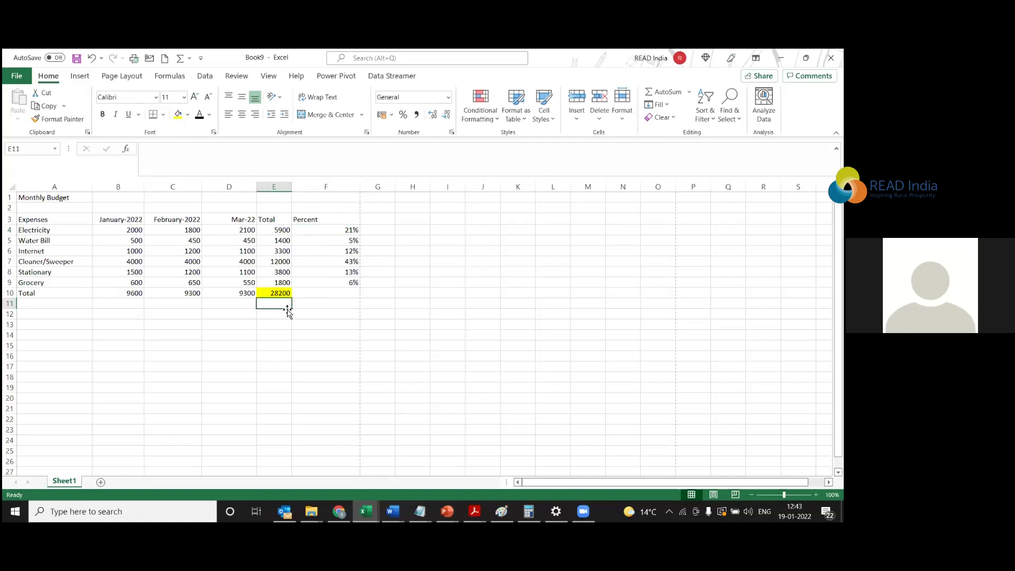
left_click(334, 241)
key("Down")
key("Down")
key("Down")
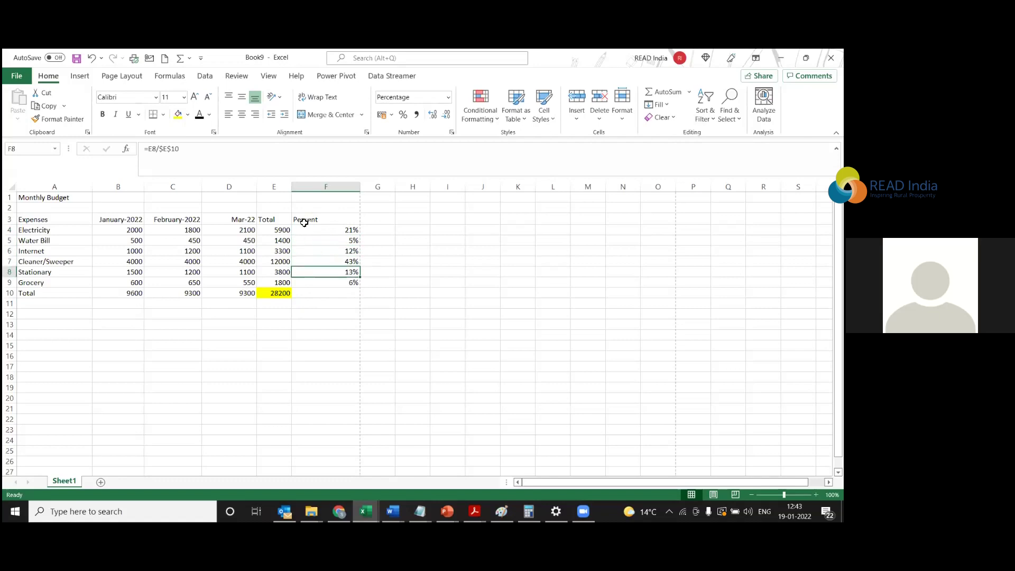
Replace the absolute reference in F4's percent formula with a relative one, making it =E4/E10.
left_click(280, 232)
left_click(318, 229)
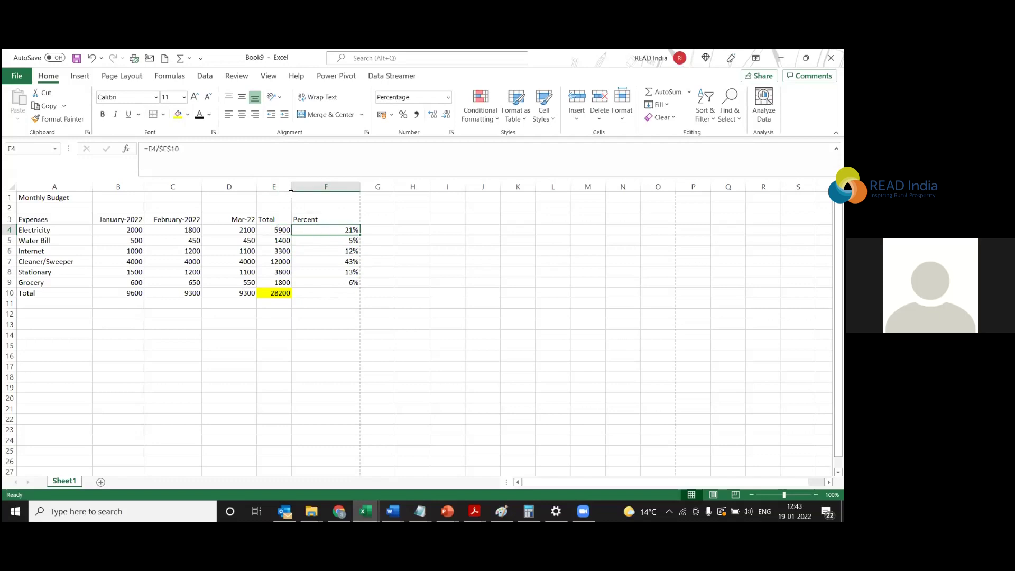
left_click(156, 151)
left_click_drag(180, 148, 161, 147)
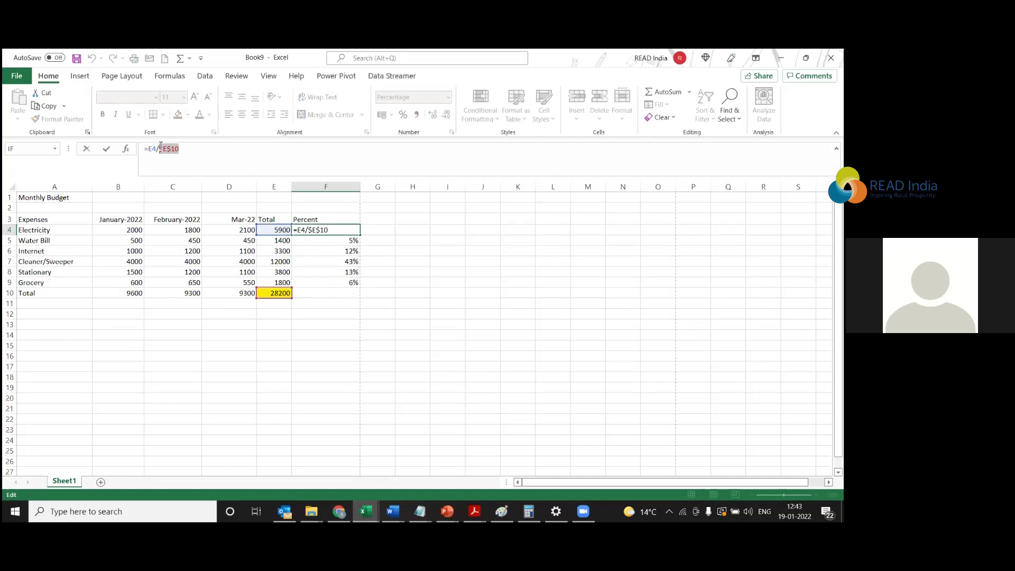
type("E")
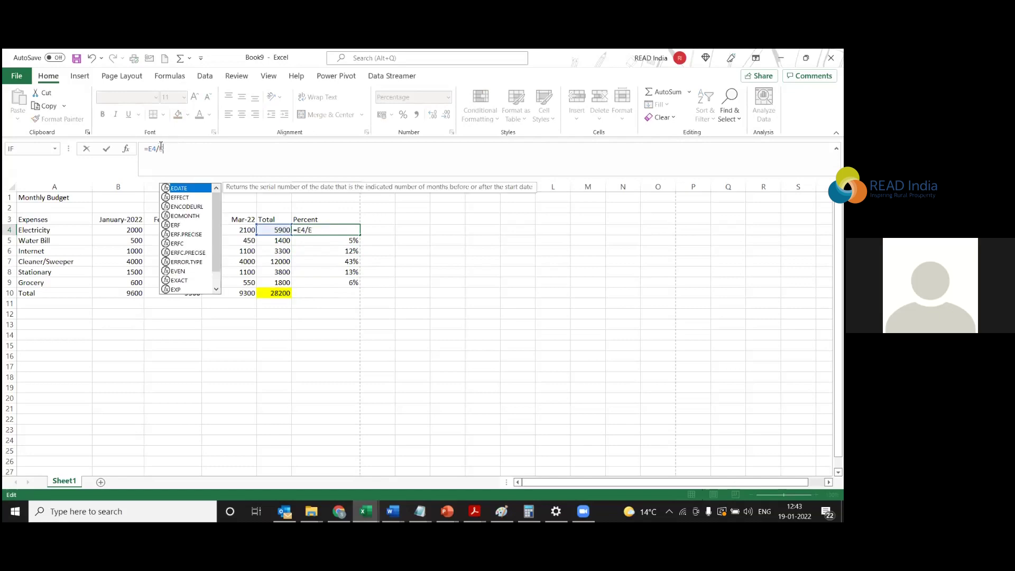
type("10")
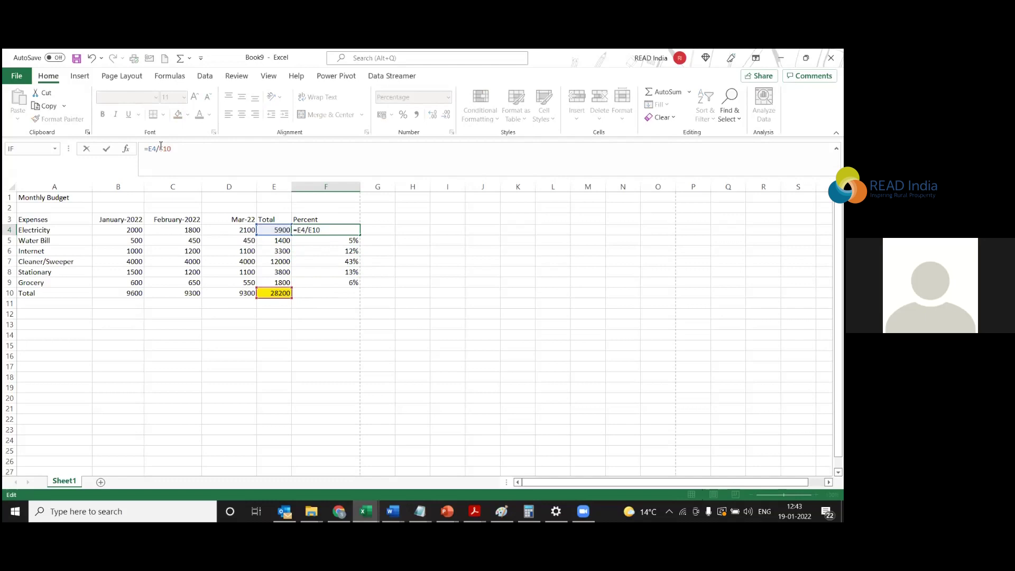
key("Return")
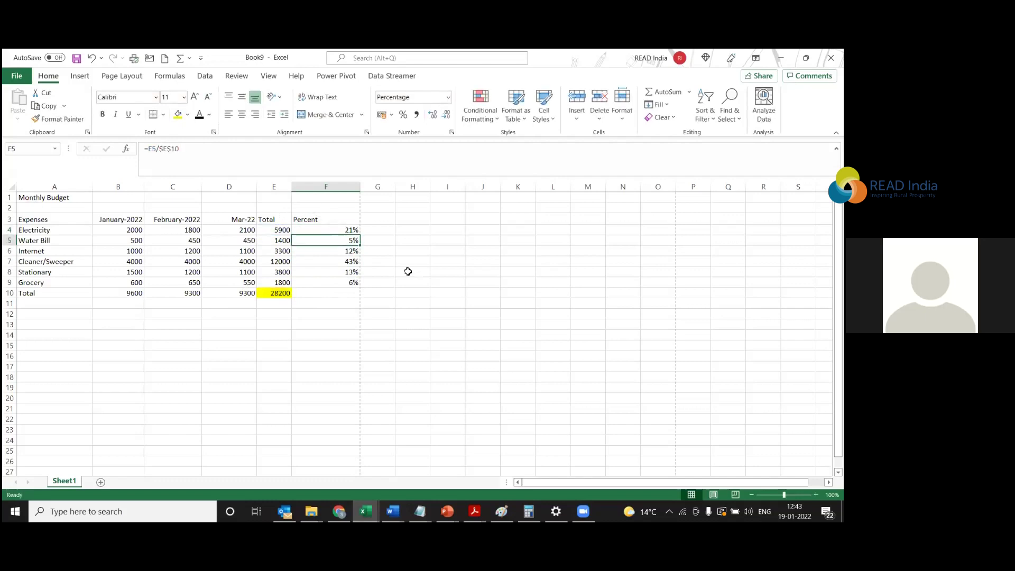
Fill the relative percent formula from F4 down through F9 and inspect the formula in F5.
left_click(346, 231)
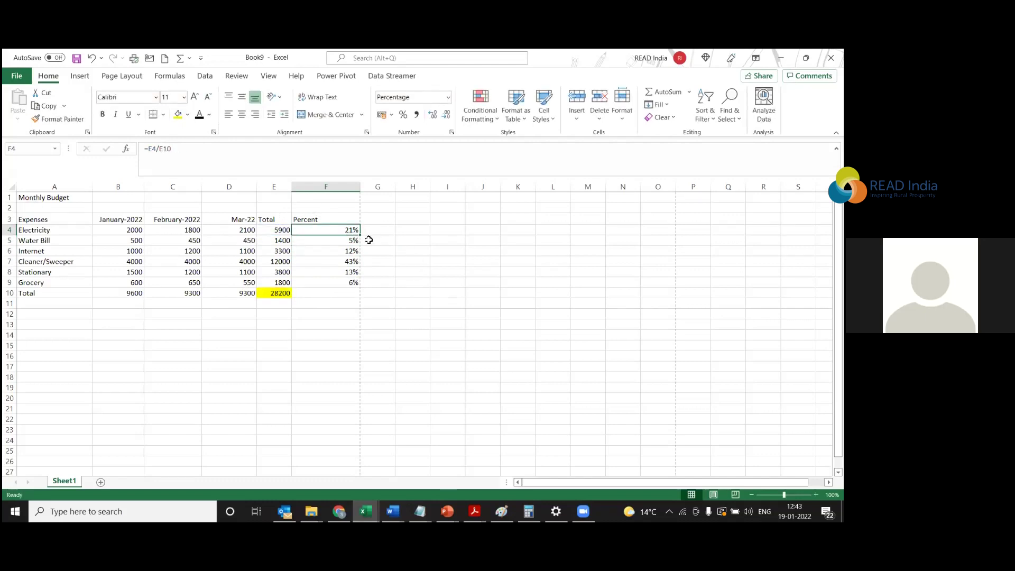
left_click_drag(359, 234, 356, 288)
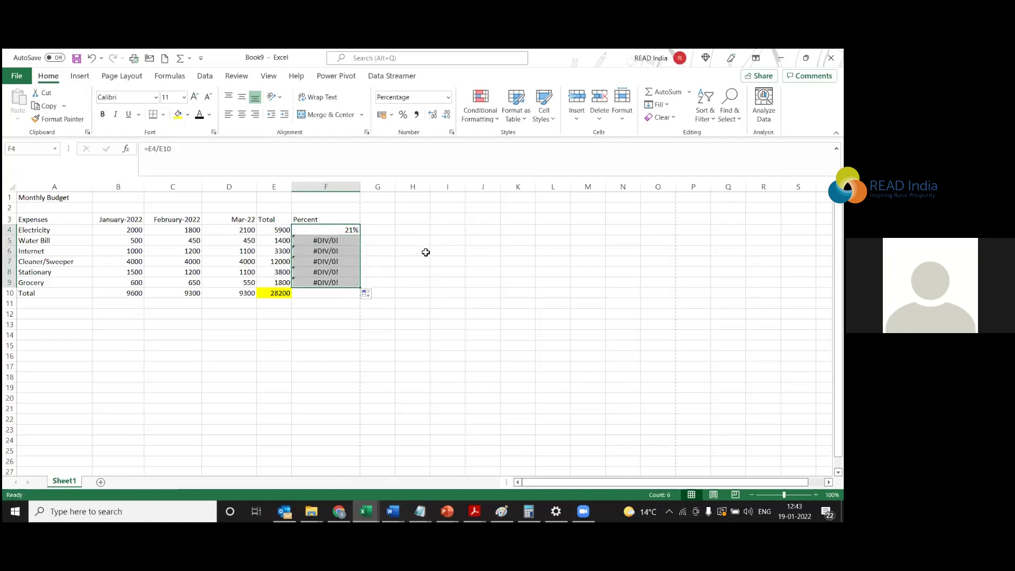
left_click(341, 242)
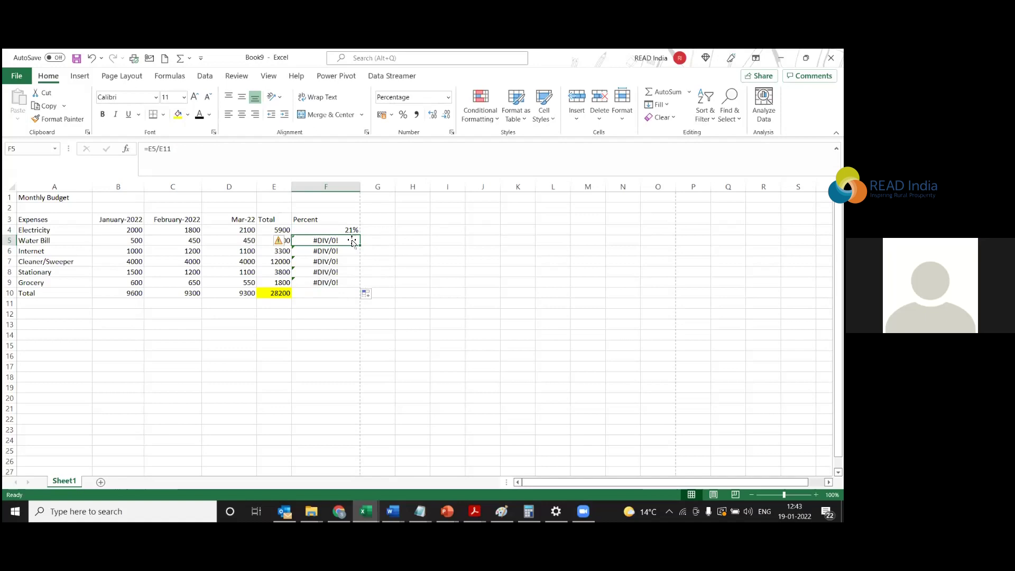
Examine the cell references used by the percent formulas in F5 and F4.
left_click(154, 149)
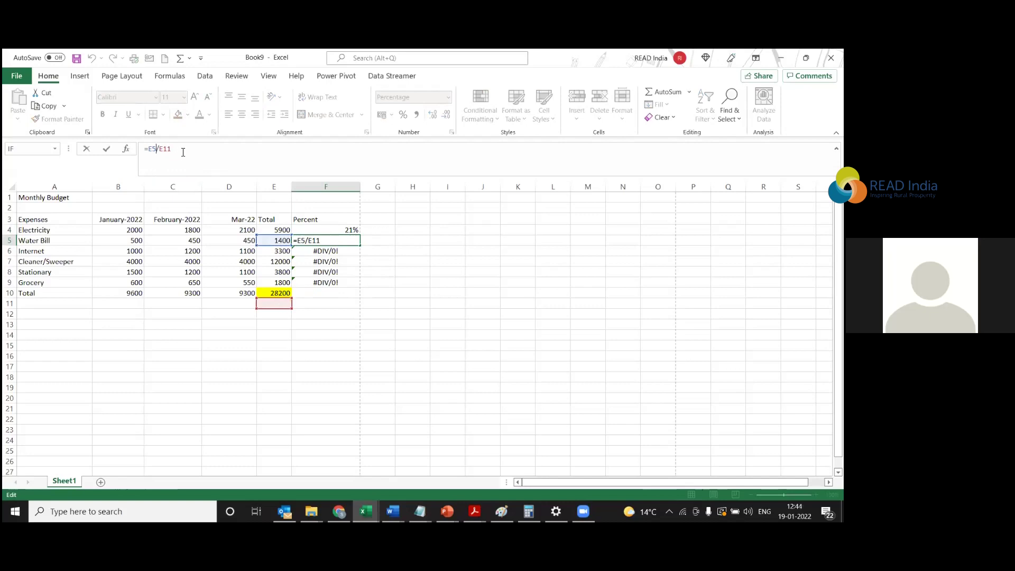
left_click(106, 148)
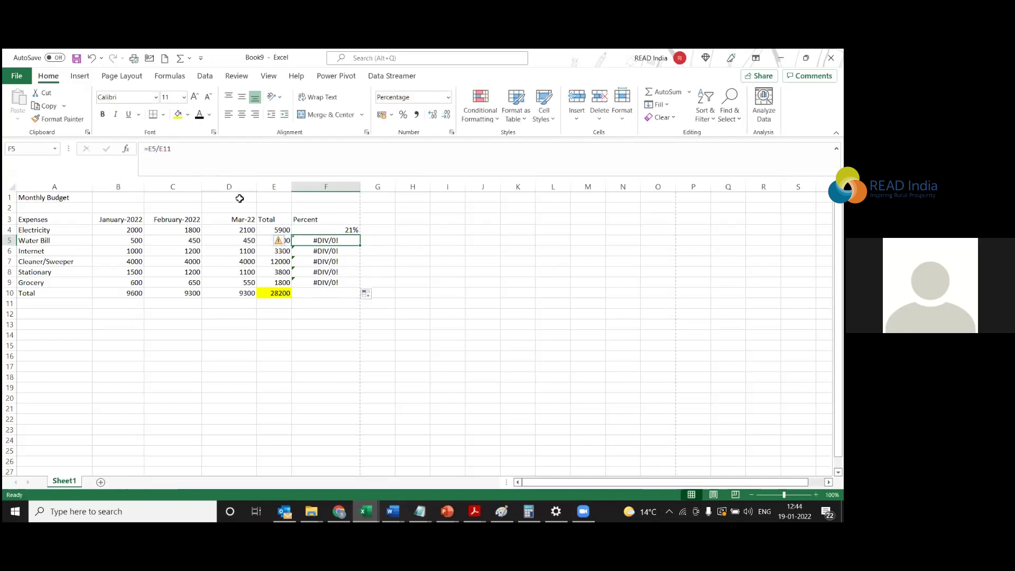
left_click(337, 232)
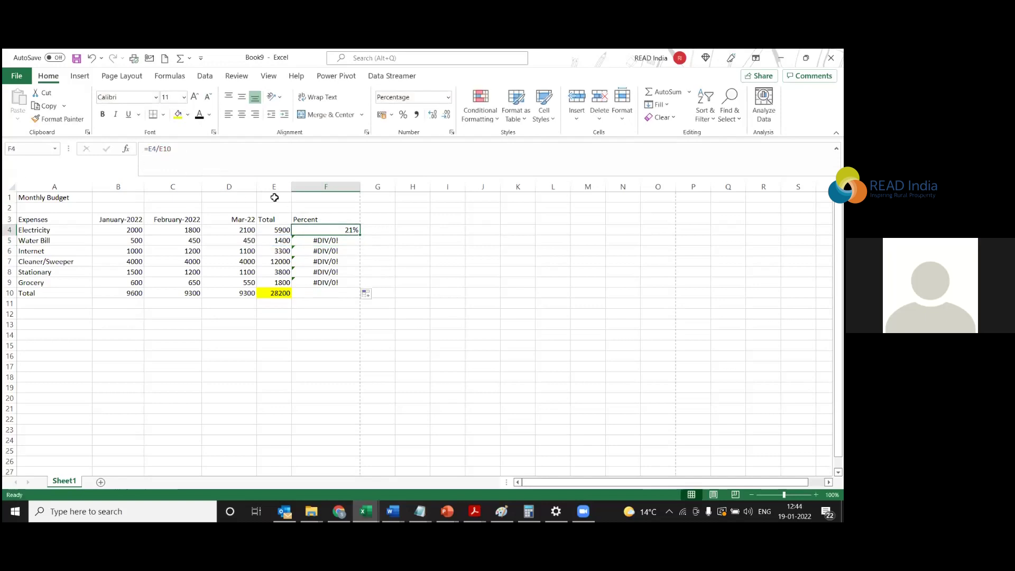
left_click(160, 149)
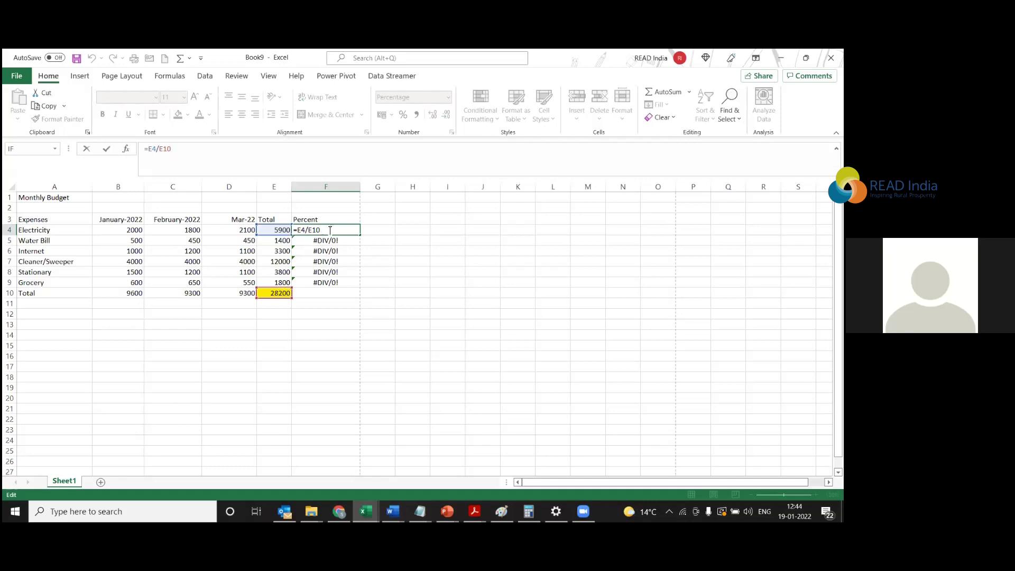
key("Return")
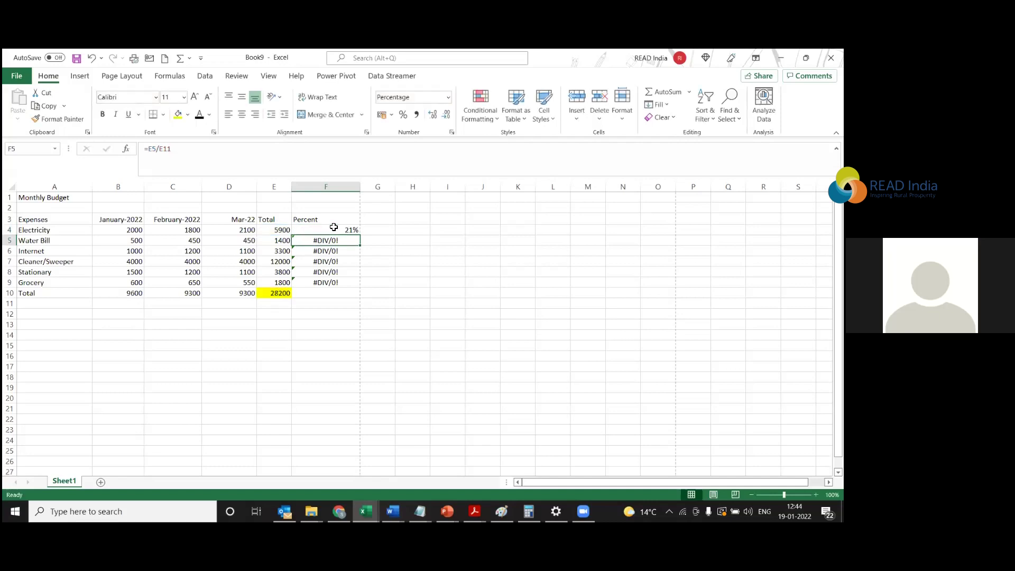
left_click(353, 230)
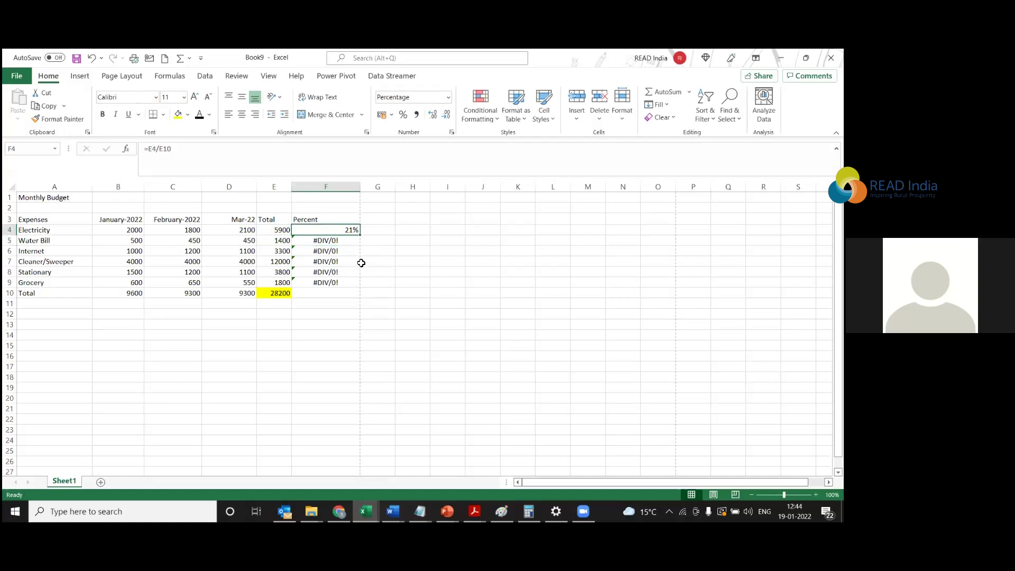
Fill F4's percent formula down into F5 again and trace the cells that F5's formula refers to.
left_click_drag(360, 236, 359, 242)
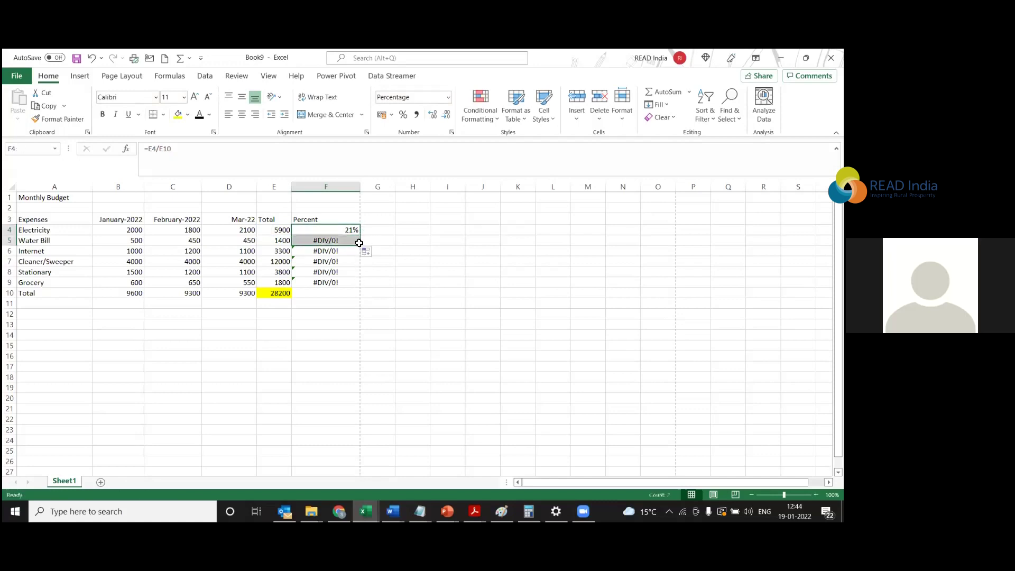
left_click(324, 240)
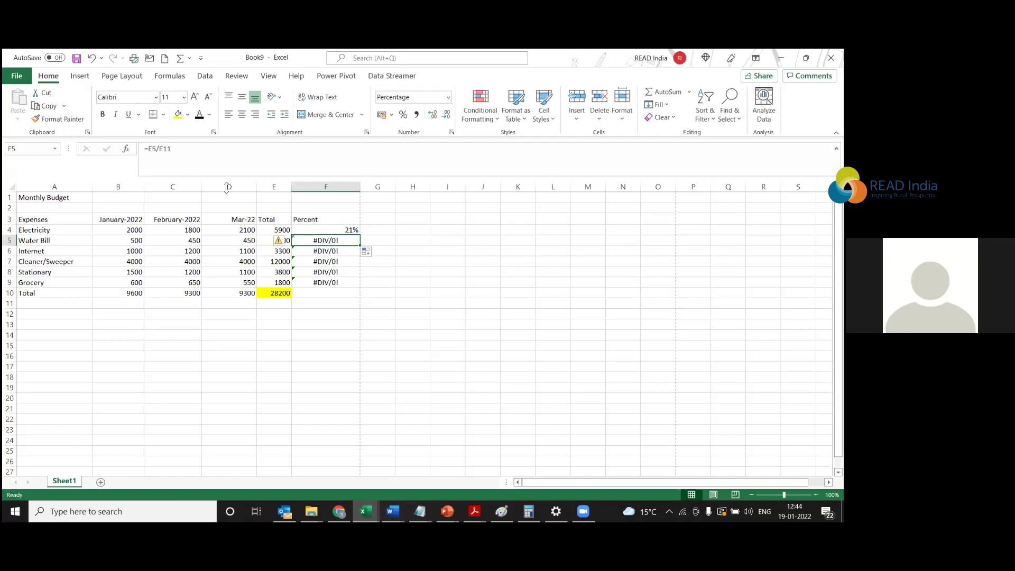
left_click(157, 149)
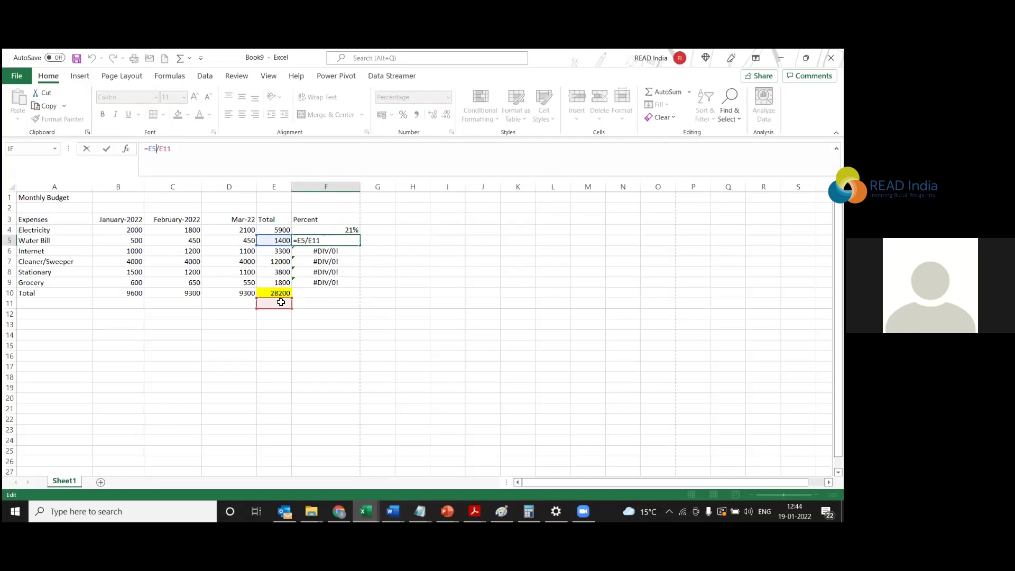
left_click(211, 147)
key("Return")
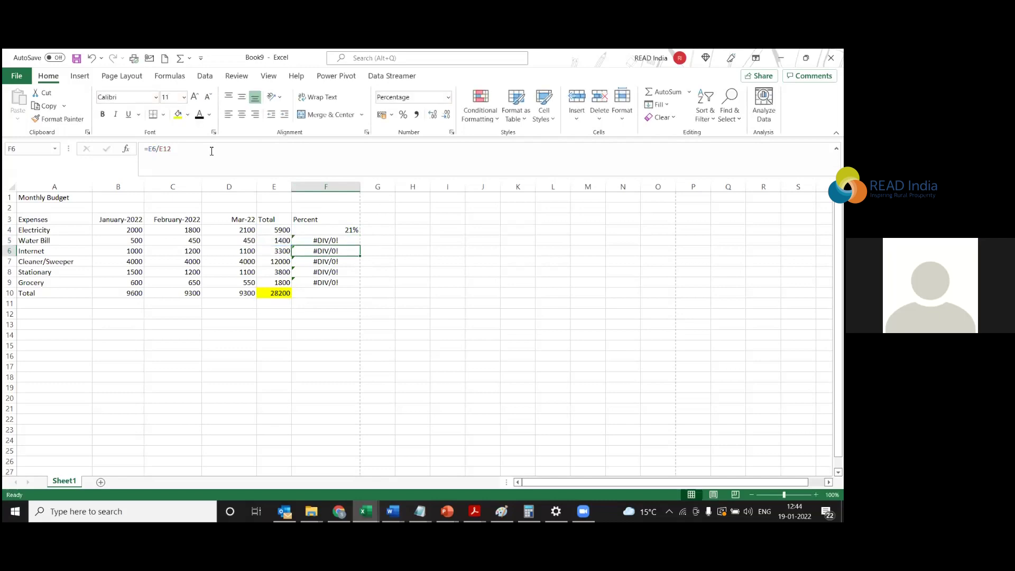
left_click(336, 240)
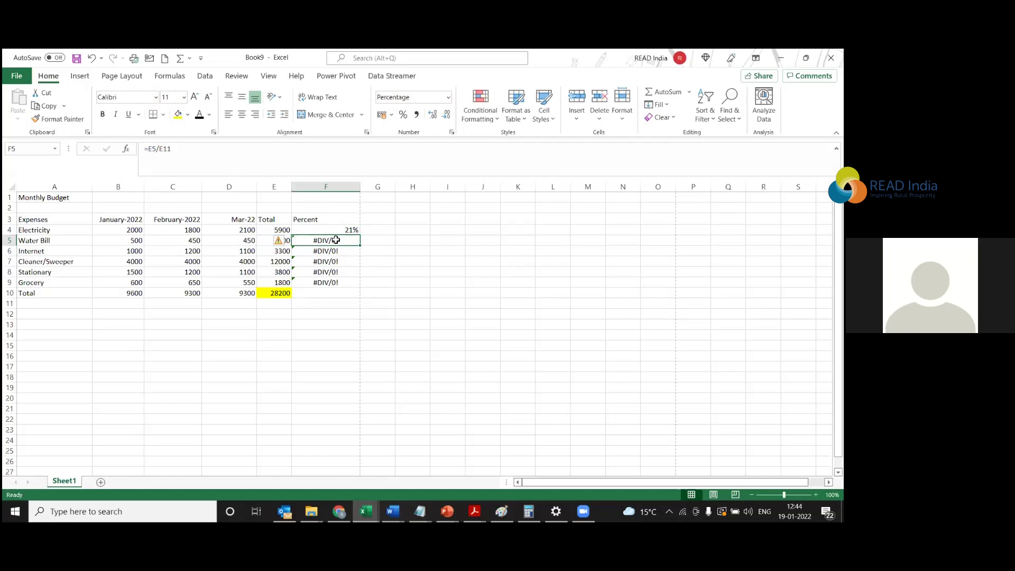
Compare the percent formulas in F4:F9 to see how their row references shift down the column.
left_click(339, 251)
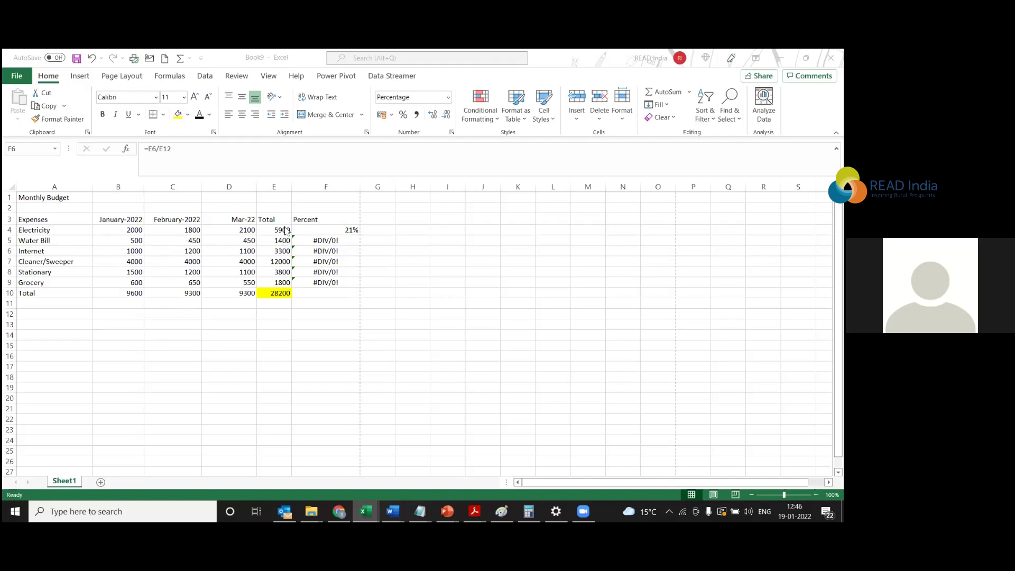
left_click(331, 229)
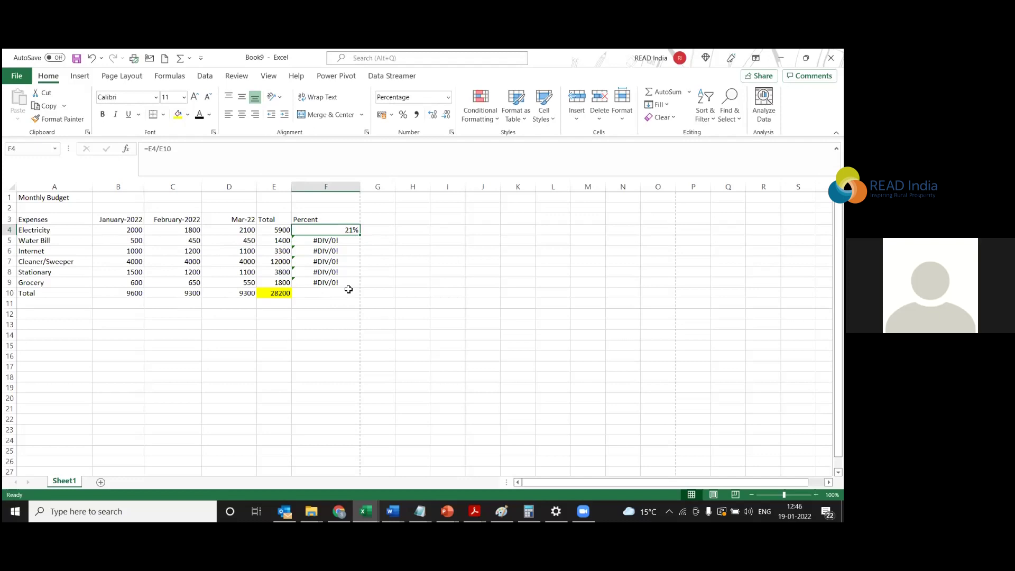
left_click(330, 241)
left_click(339, 260)
left_click(346, 282)
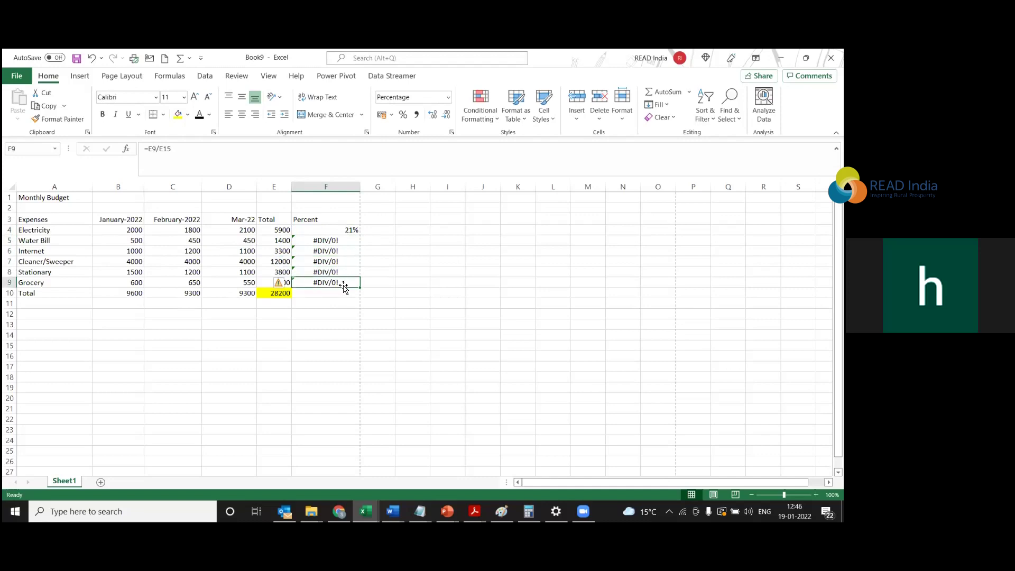
left_click(337, 240)
left_click(336, 250)
left_click(340, 262)
left_click(336, 240)
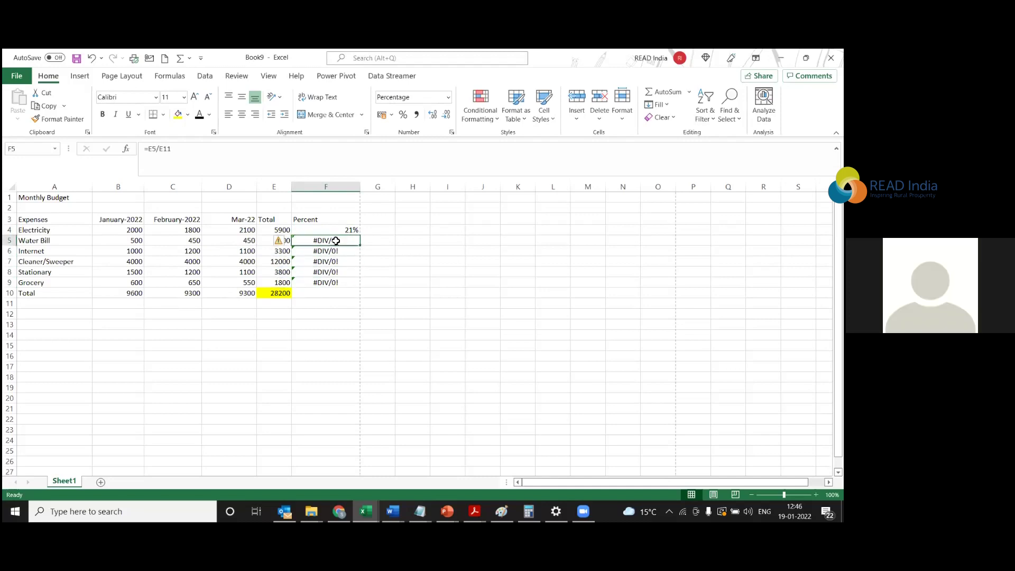
left_click(319, 228)
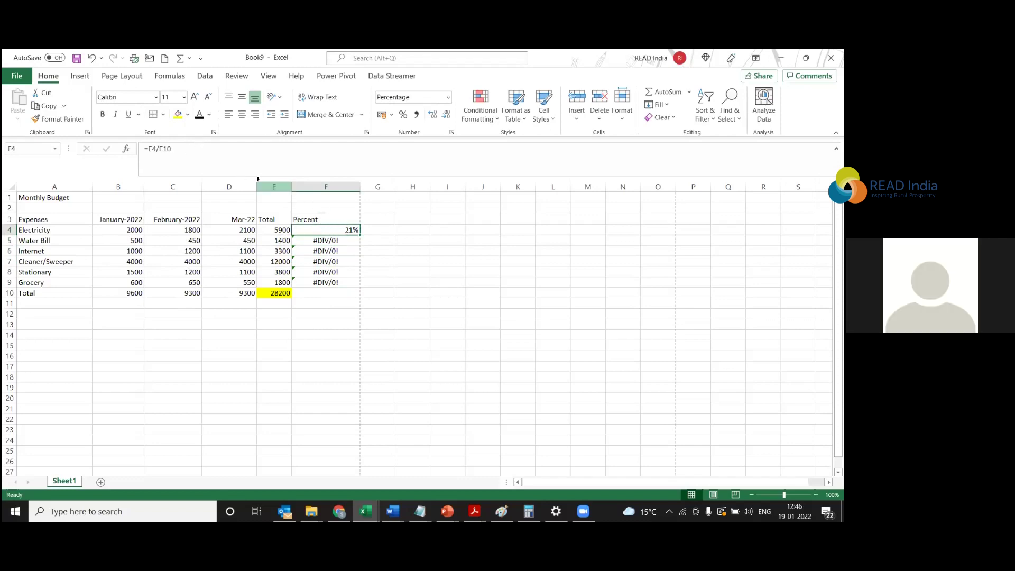
Check the Water Bill total in E5 and the percent formulas in F4 and F5, tracing the cells F5 refers to.
left_click(279, 231)
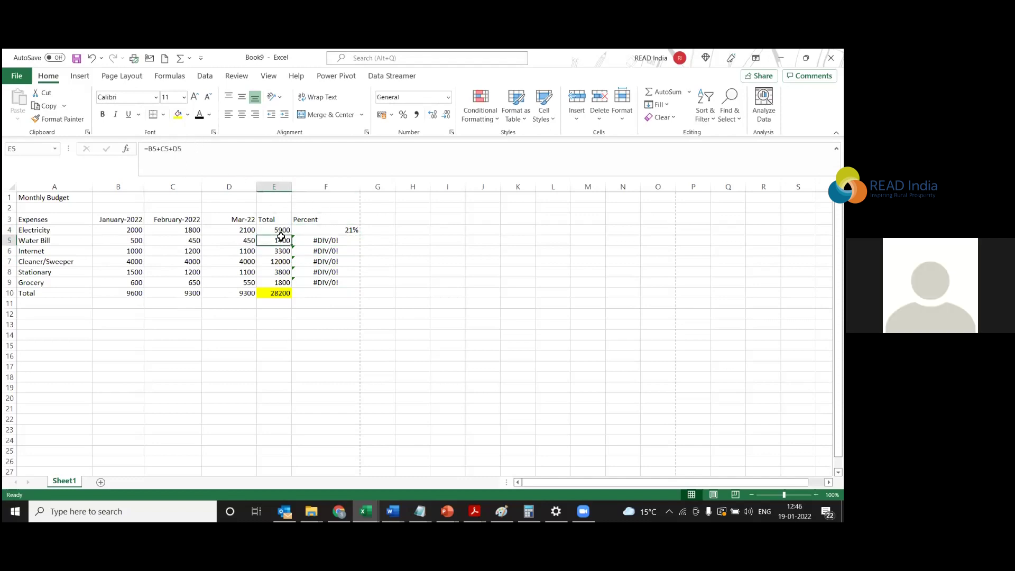
left_click(329, 229)
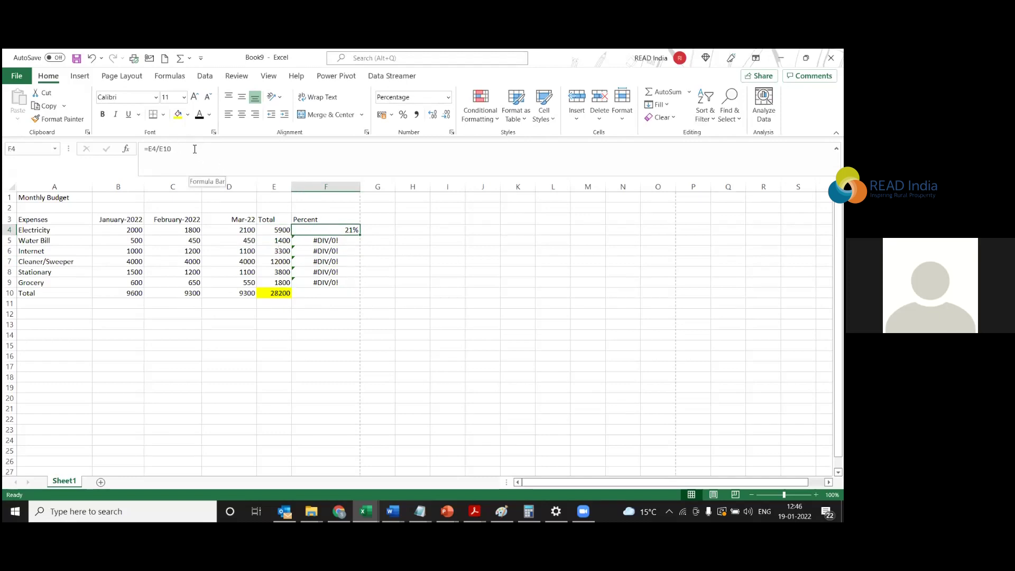
left_click(316, 241)
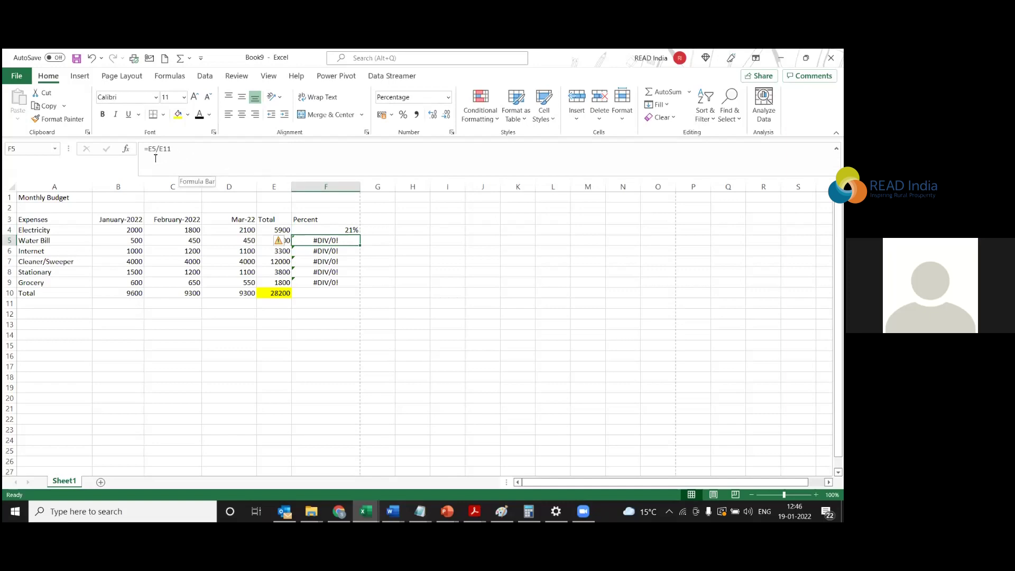
left_click(270, 241)
left_click(344, 241)
left_click(176, 148)
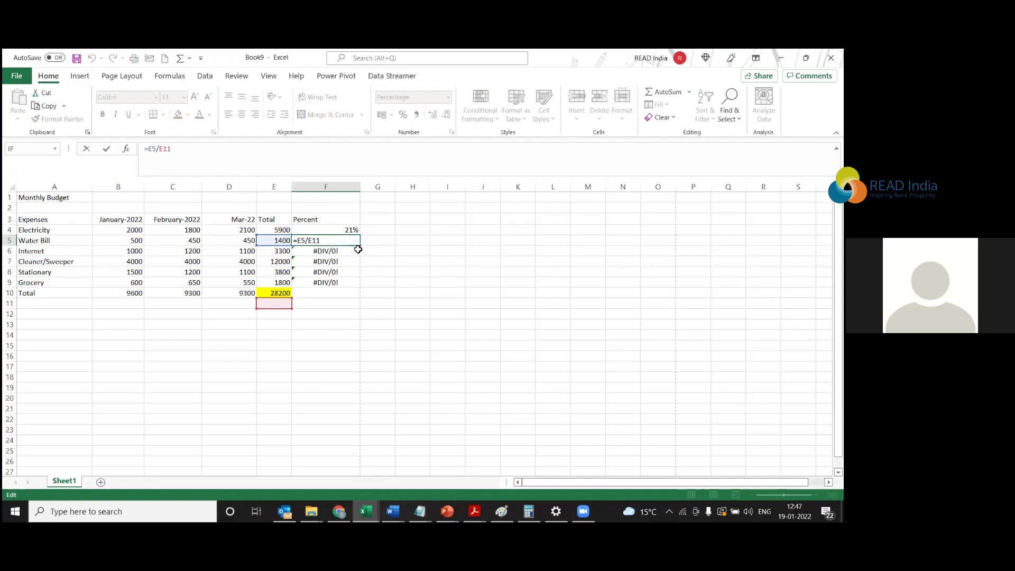
key("Return")
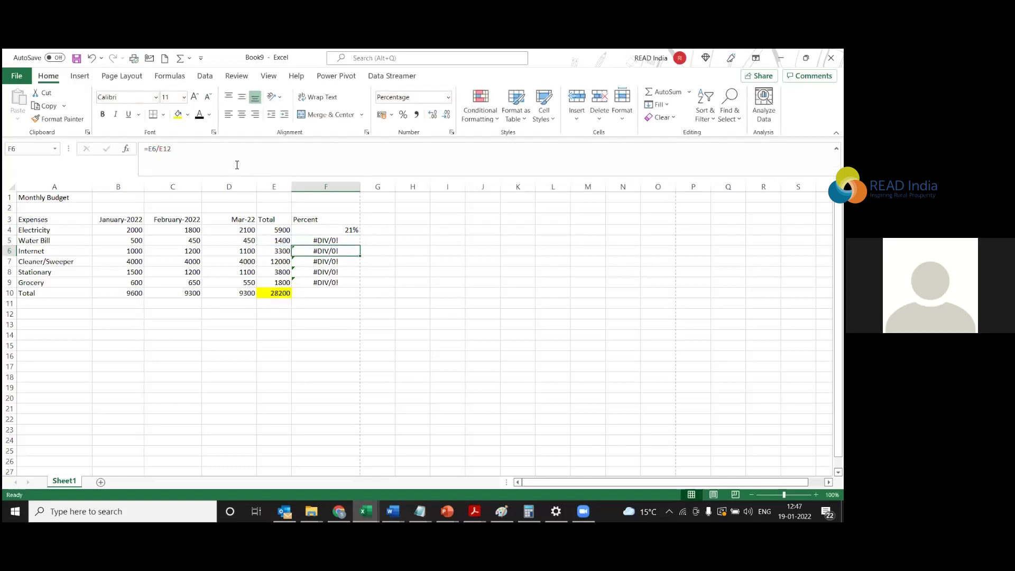
Step through the filled percent formulas in F5:F8, examining the denominator reference in each.
left_click(323, 241)
key("Down")
key("Down")
key("Down")
left_click(329, 253)
left_click(326, 242)
left_click(336, 274)
left_click(329, 253)
left_click(327, 259)
left_click(328, 250)
left_click(325, 241)
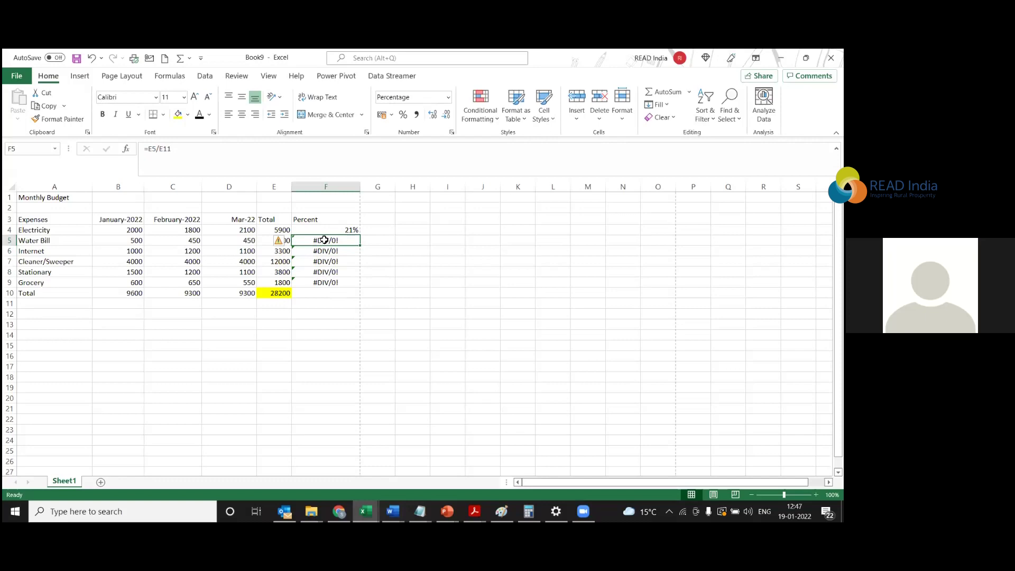
left_click(343, 292)
left_click(328, 261)
left_click(330, 251)
left_click(335, 241)
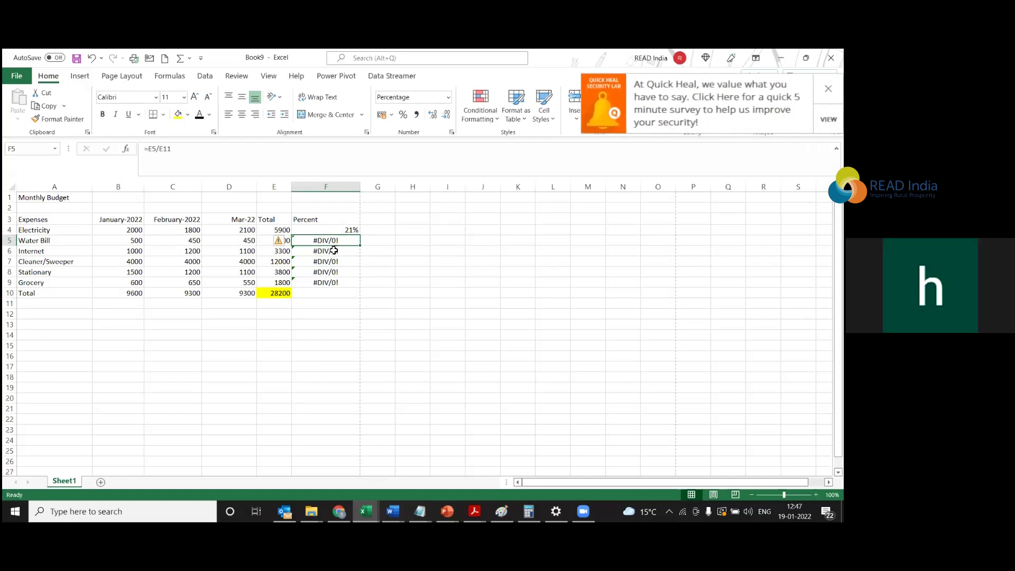
left_click(318, 274)
left_click(321, 253)
left_click(321, 241)
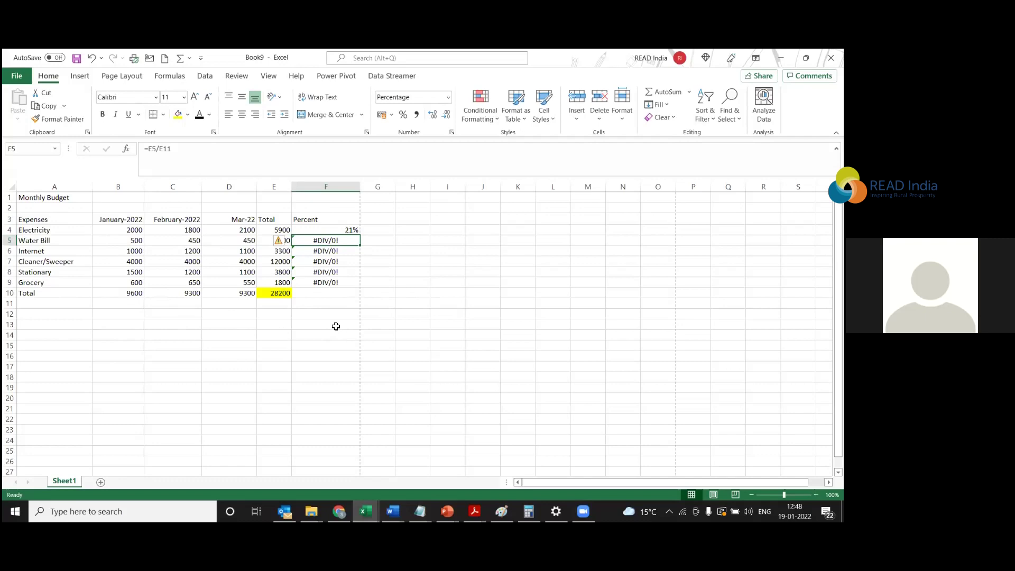
Review the percent formula in F4 and the row total formulas in E6:E9.
left_click(324, 314)
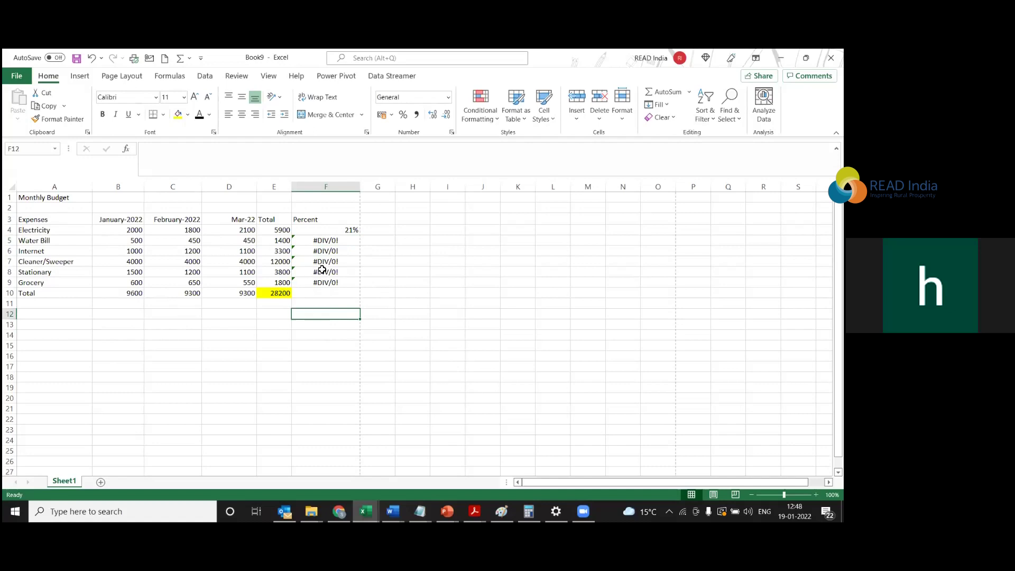
left_click(328, 252)
left_click_drag(334, 260, 329, 227)
left_click(324, 249)
left_click(328, 230)
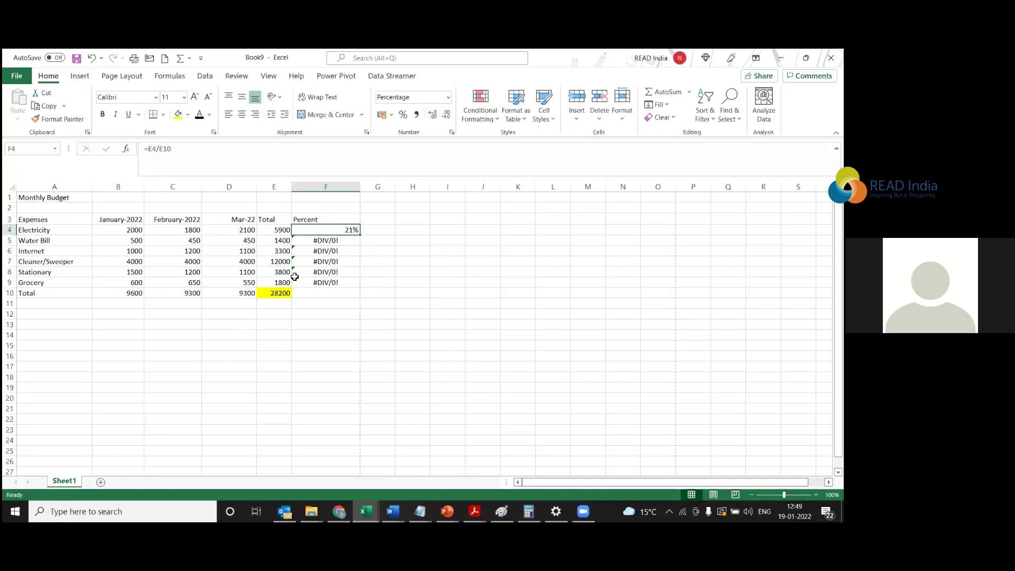
left_click(254, 243)
left_click(275, 252)
key("Down")
key("Down")
key("Down")
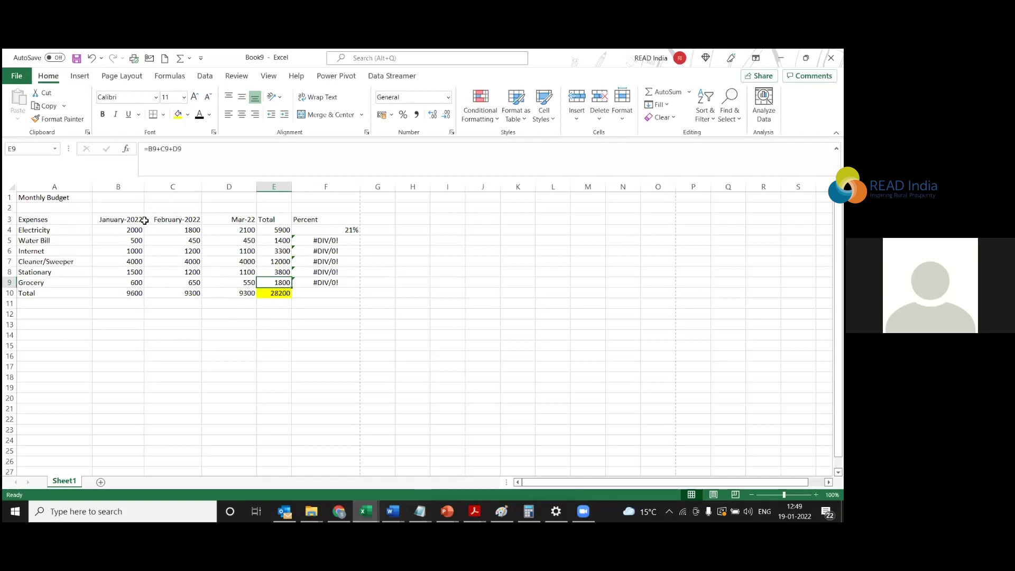
left_click(185, 262)
left_click(185, 249)
left_click(181, 238)
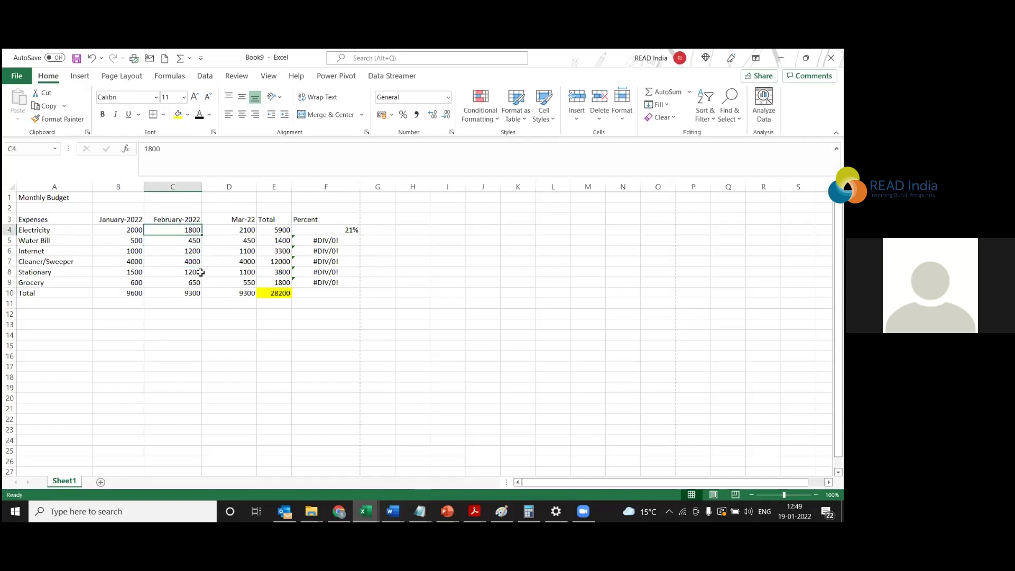
left_click(212, 260)
left_click_drag(296, 263, 298, 269)
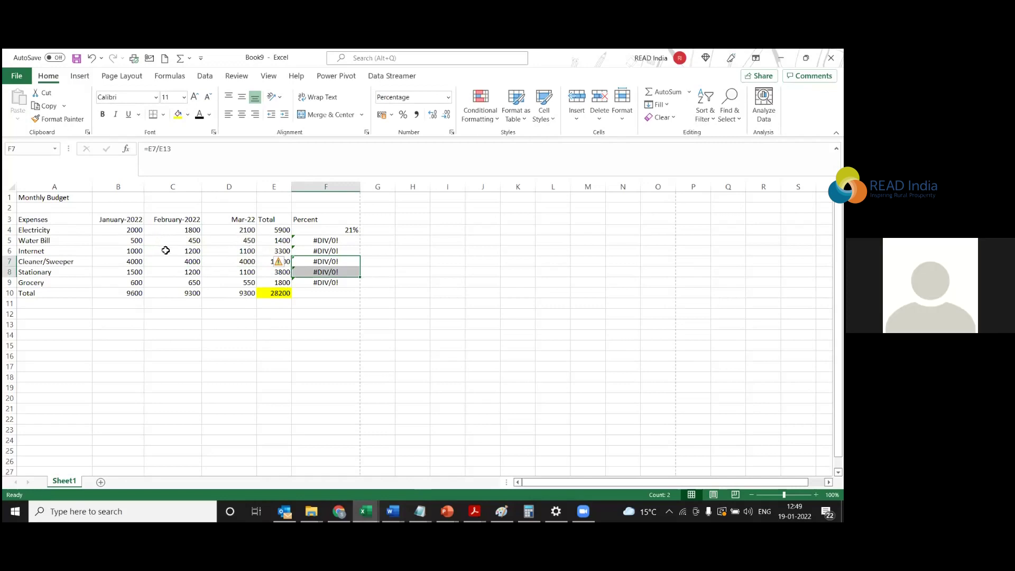
left_click(176, 233)
left_click(187, 250)
left_click(188, 239)
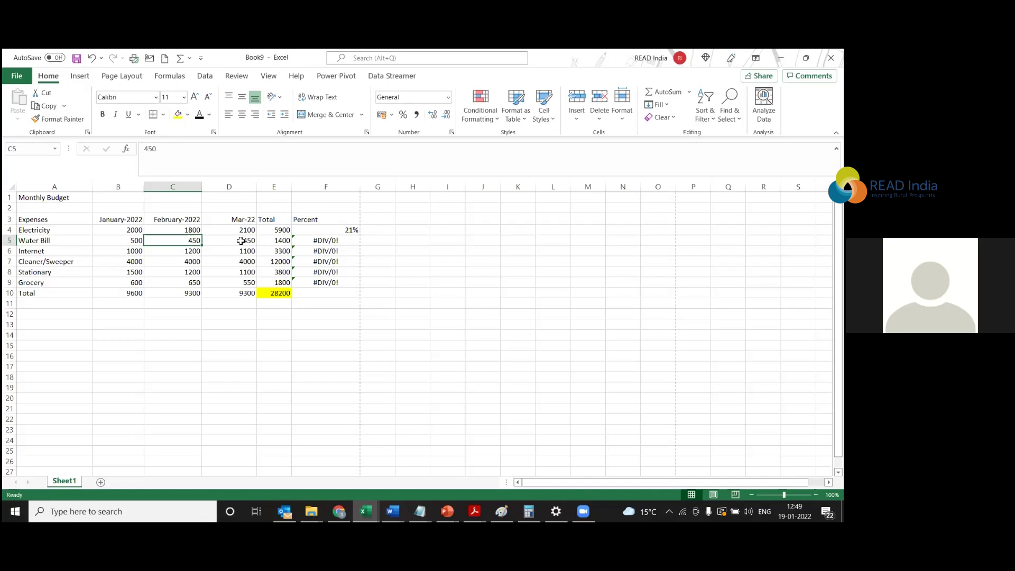
left_click(326, 280)
left_click(323, 260)
left_click(321, 242)
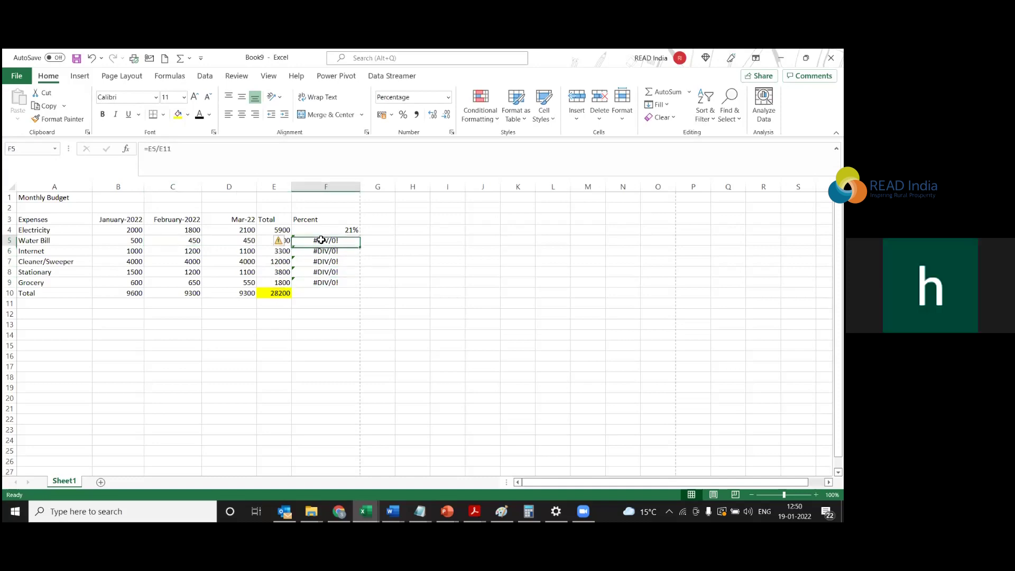